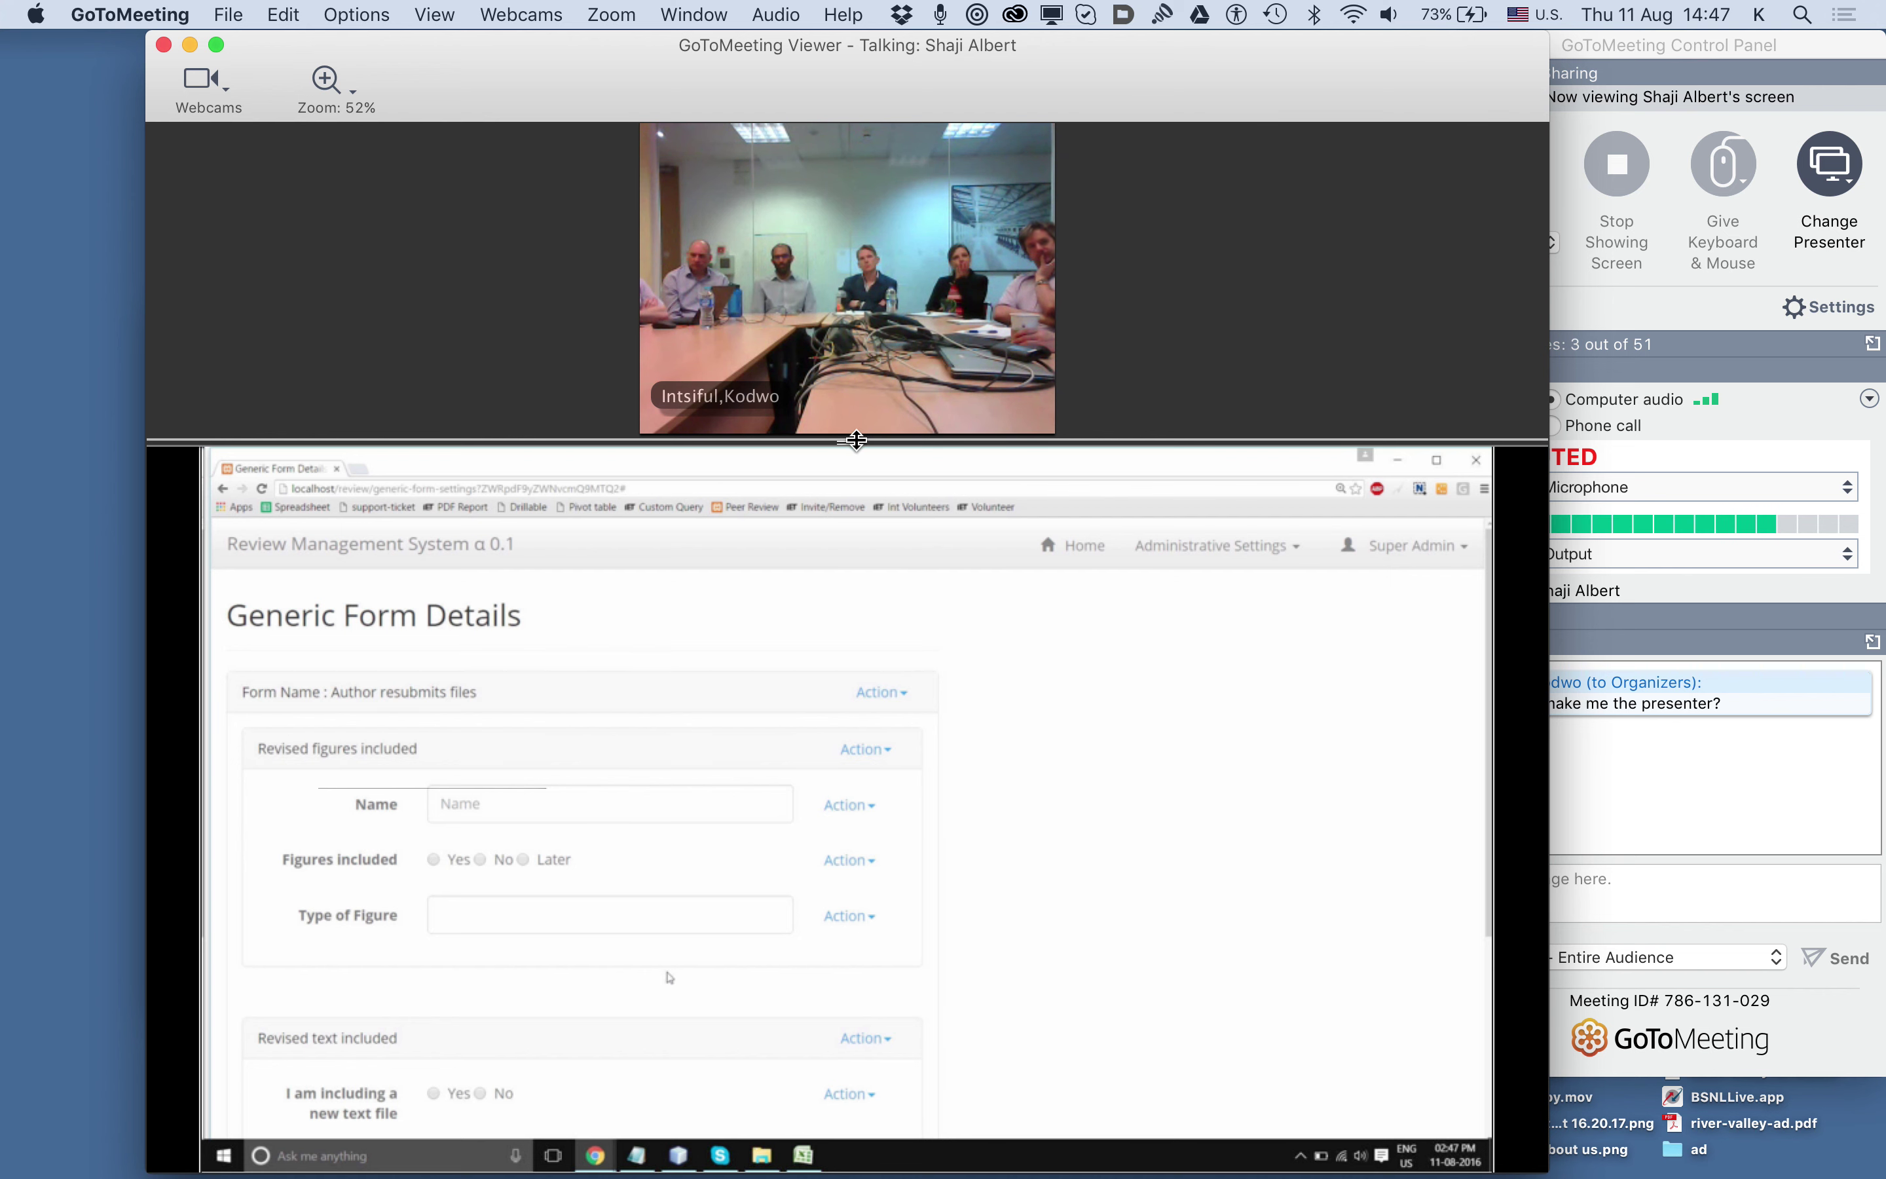
{"action": "left_click_drag", "start_coordinate": [857, 441], "coordinate": [880, 698]}
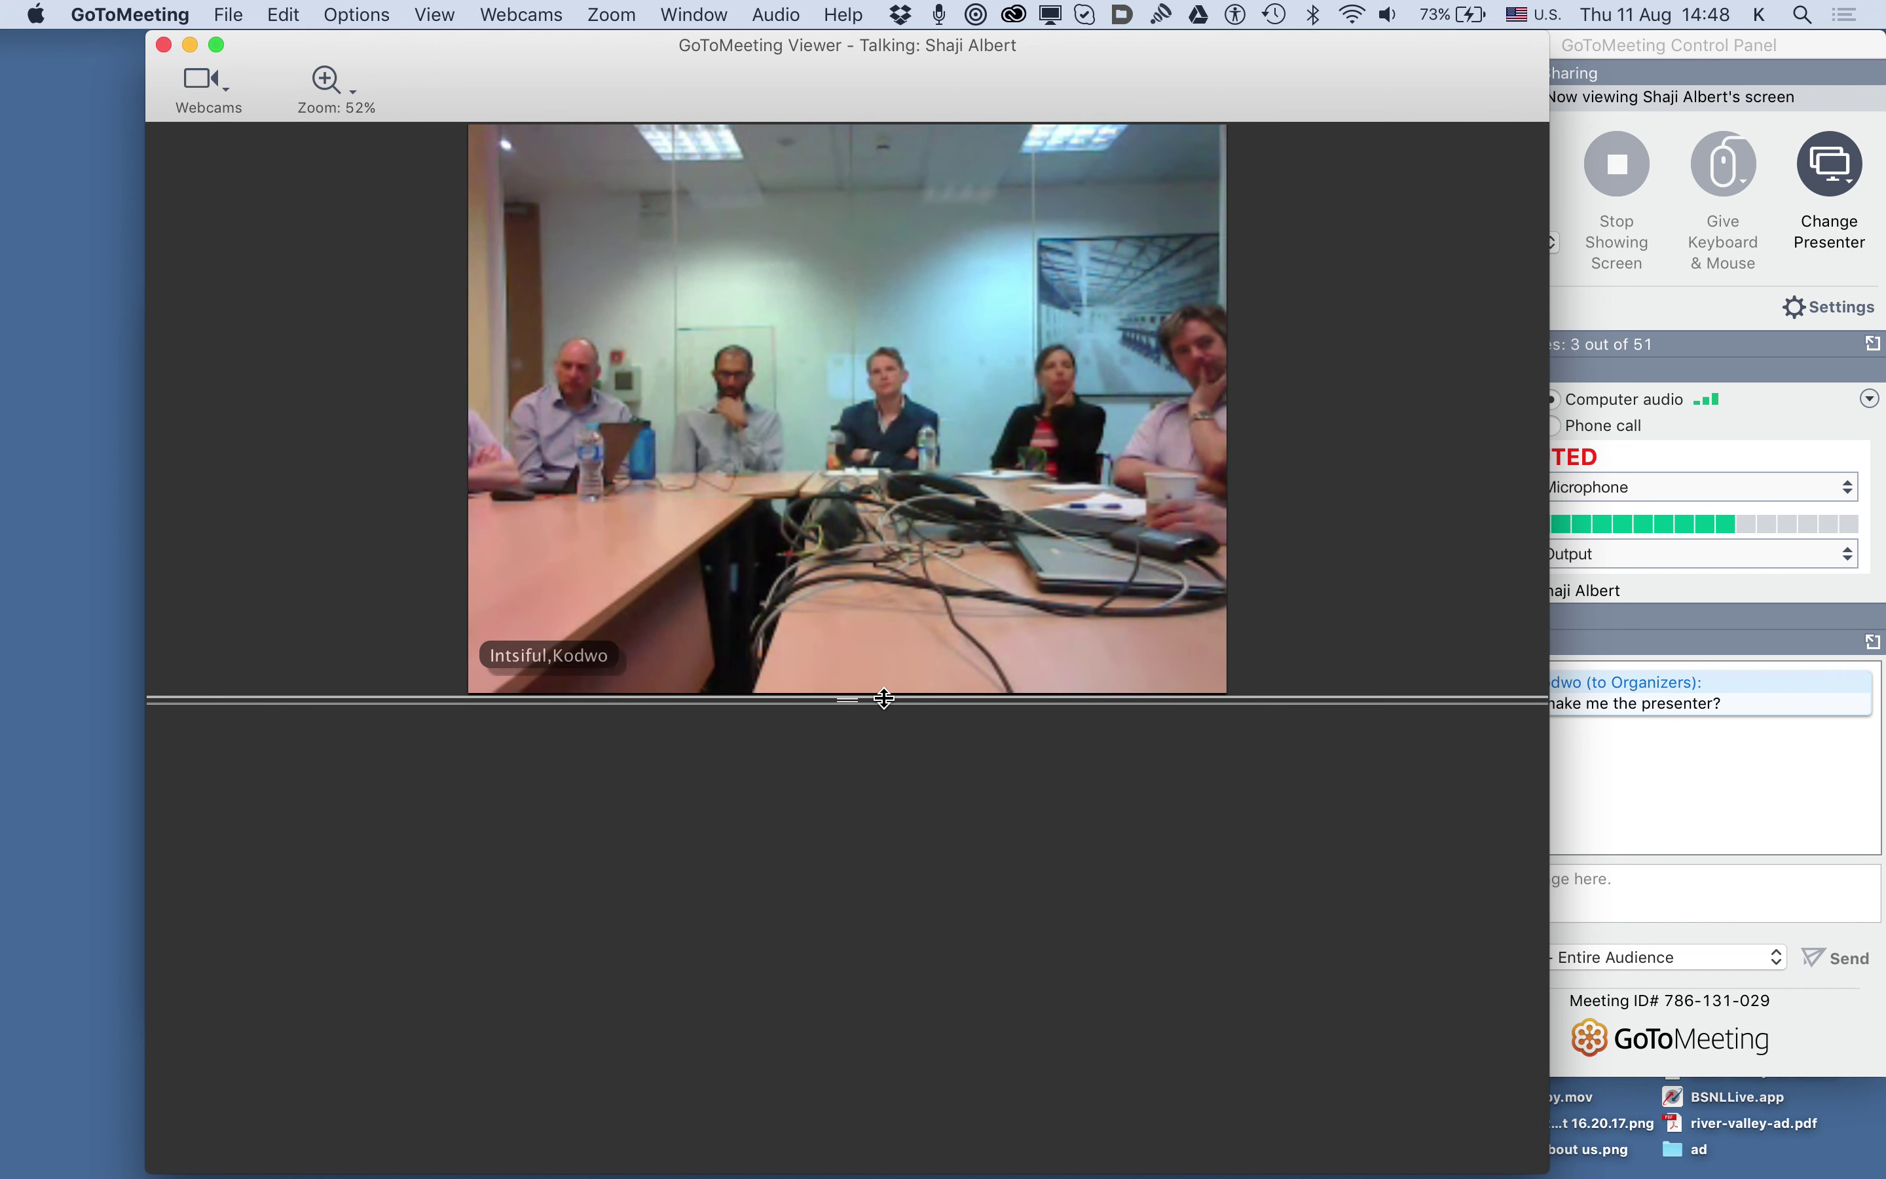
{"action": "mouse_move", "coordinate": [890, 1167]}
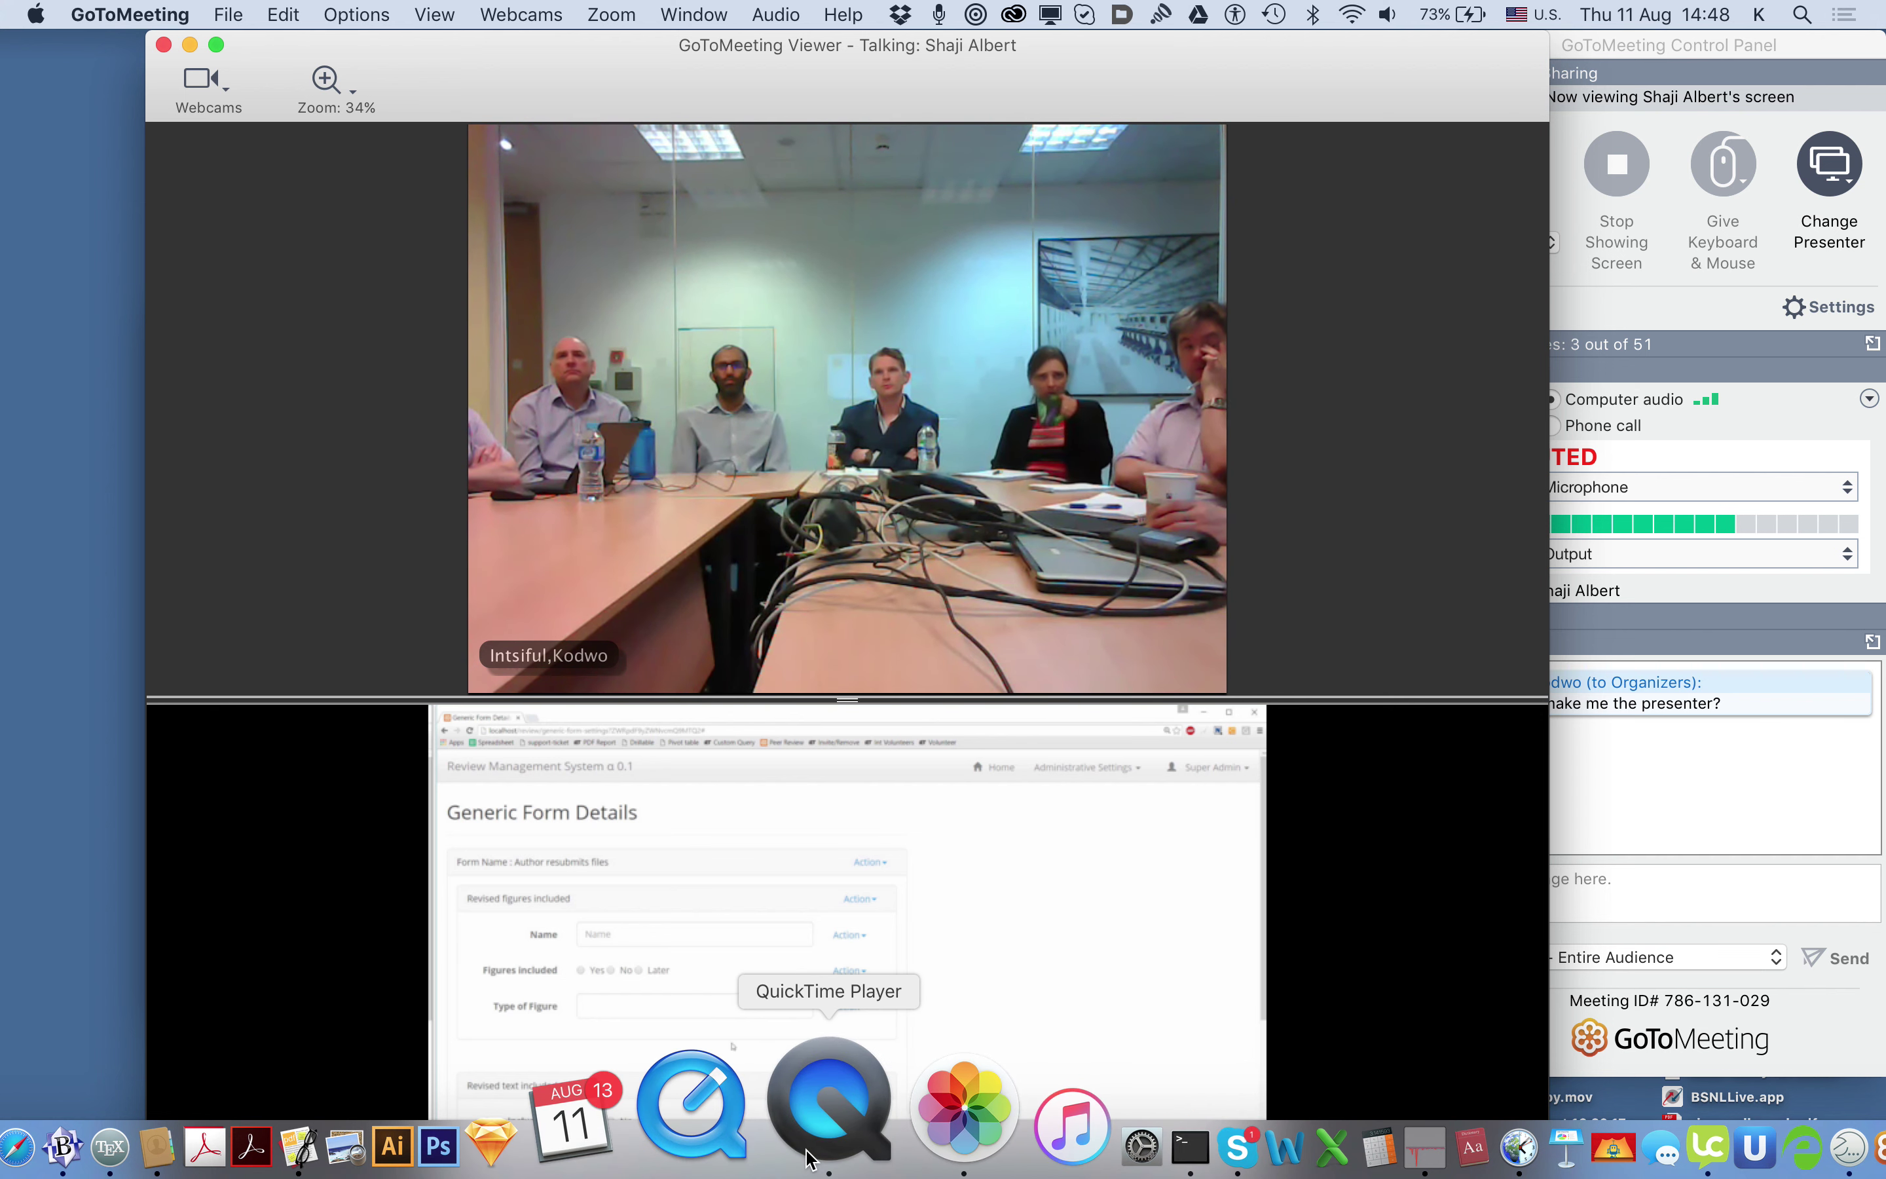
{"action": "left_click", "coordinate": [806, 1159]}
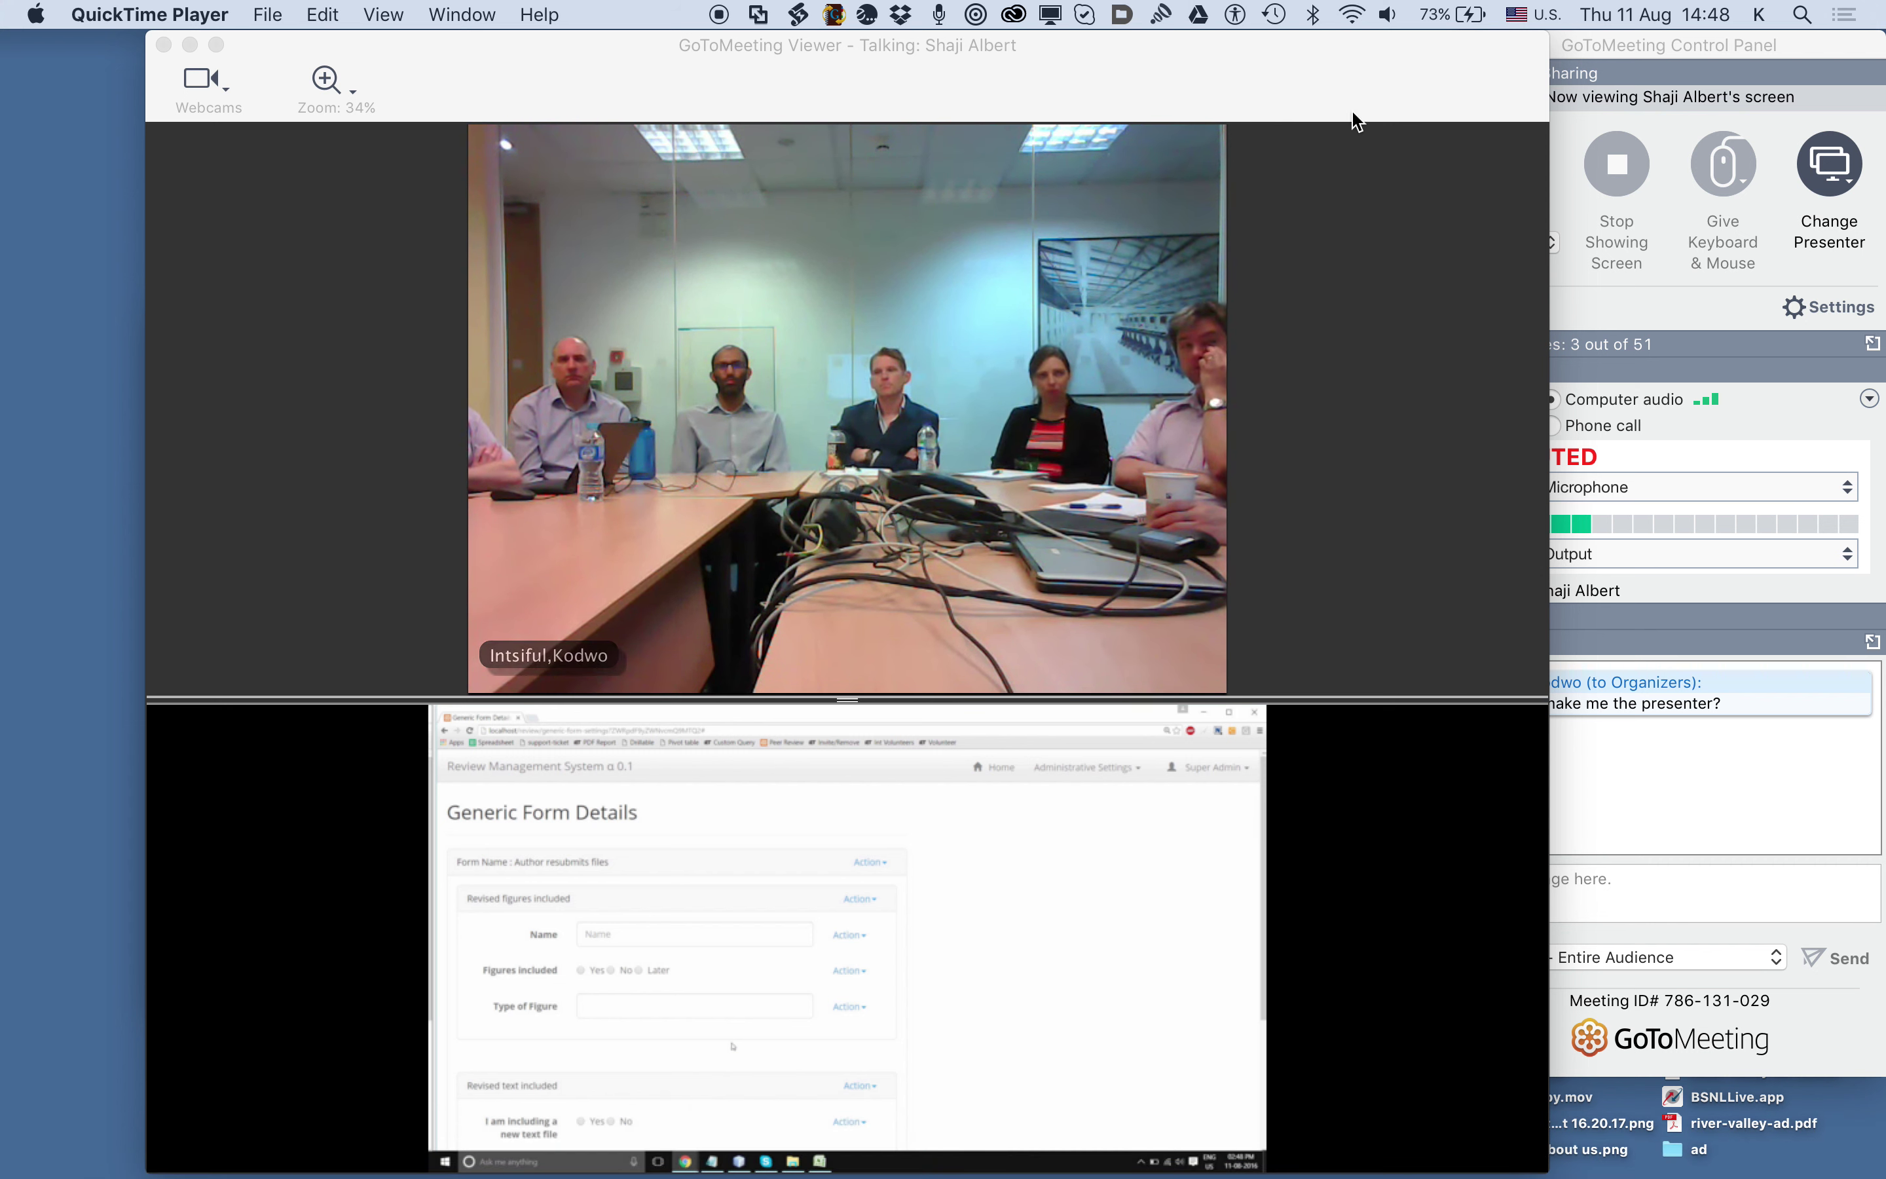
{"action": "left_click", "coordinate": [1366, 88]}
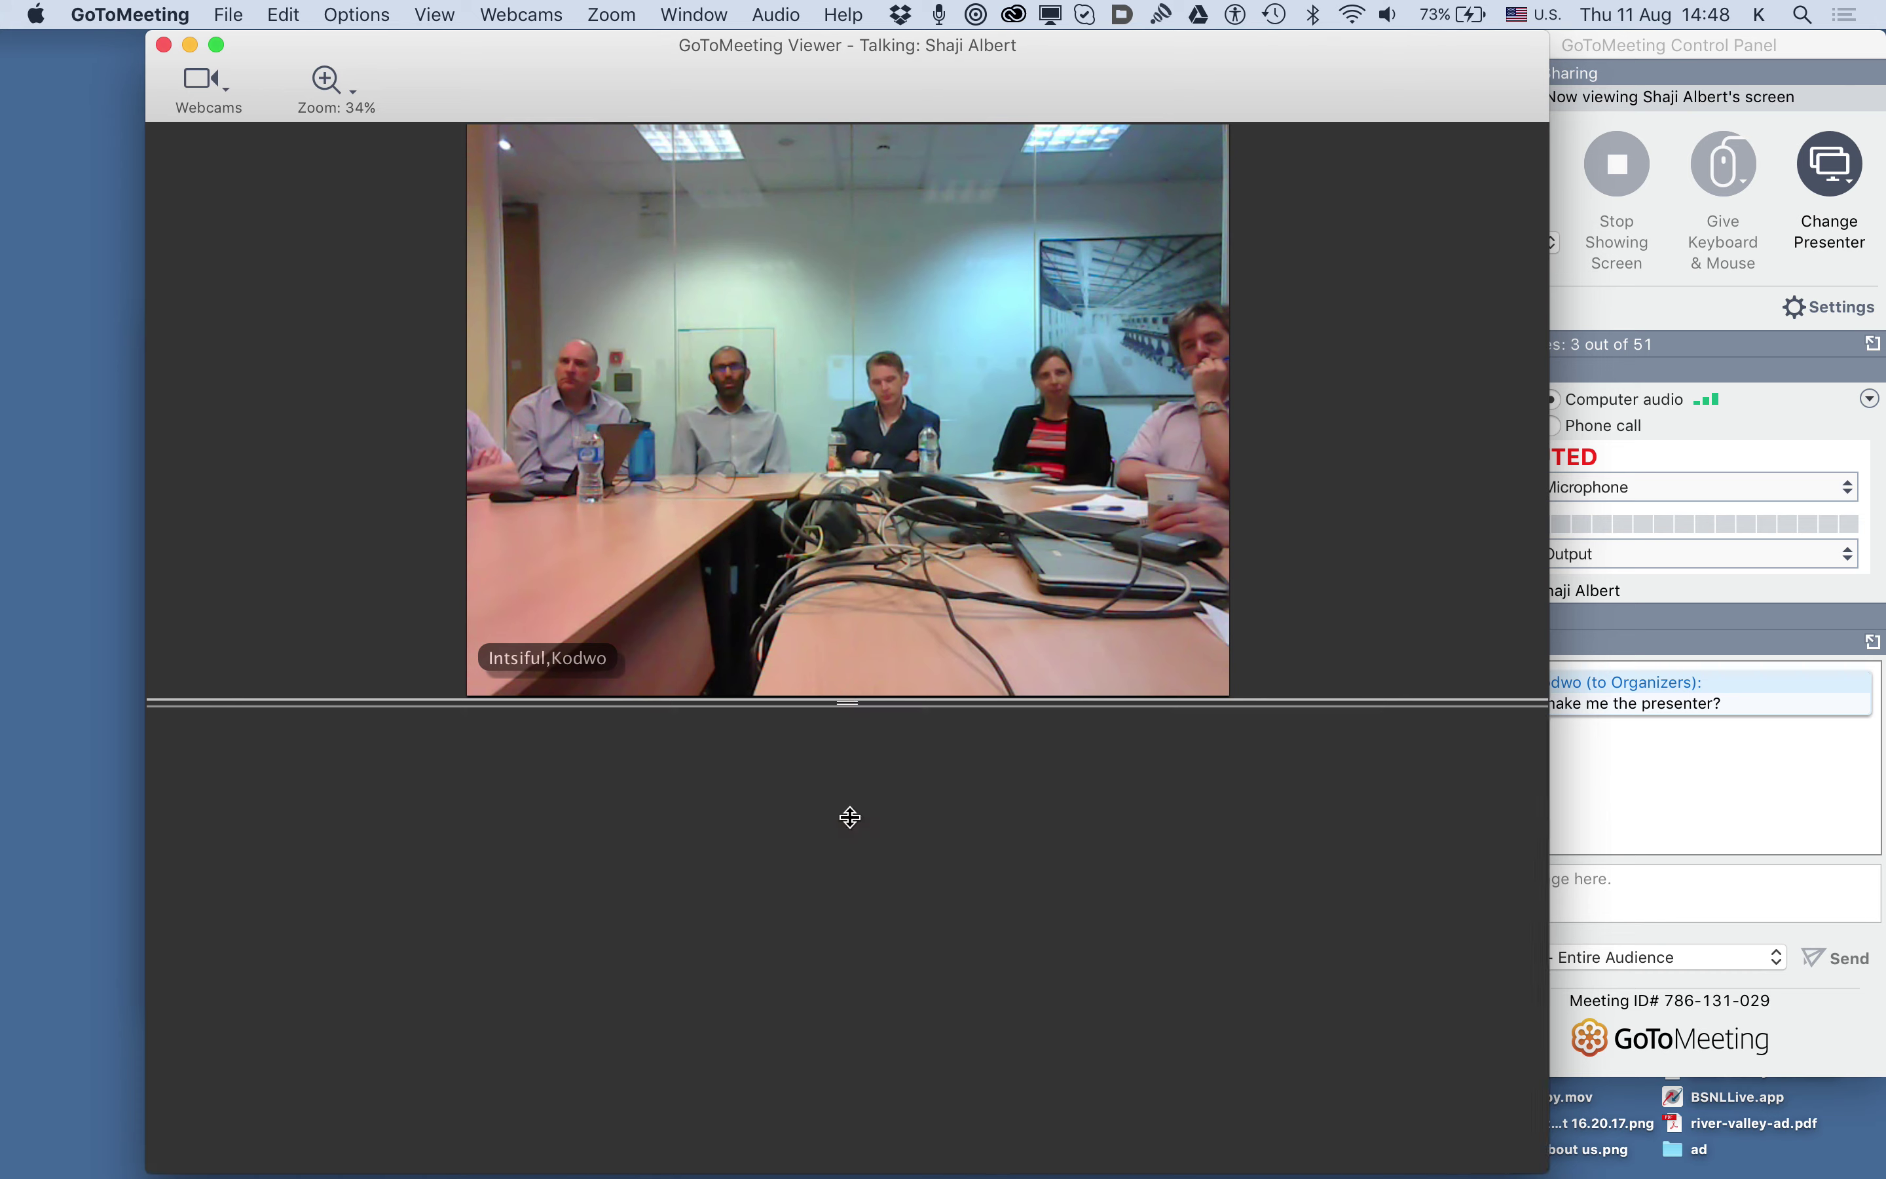
Resize the split between the webcam pane and the shared screen so the shared screen shows at 46% zoom.
{"action": "left_click_drag", "start_coordinate": [850, 816], "coordinate": [848, 888]}
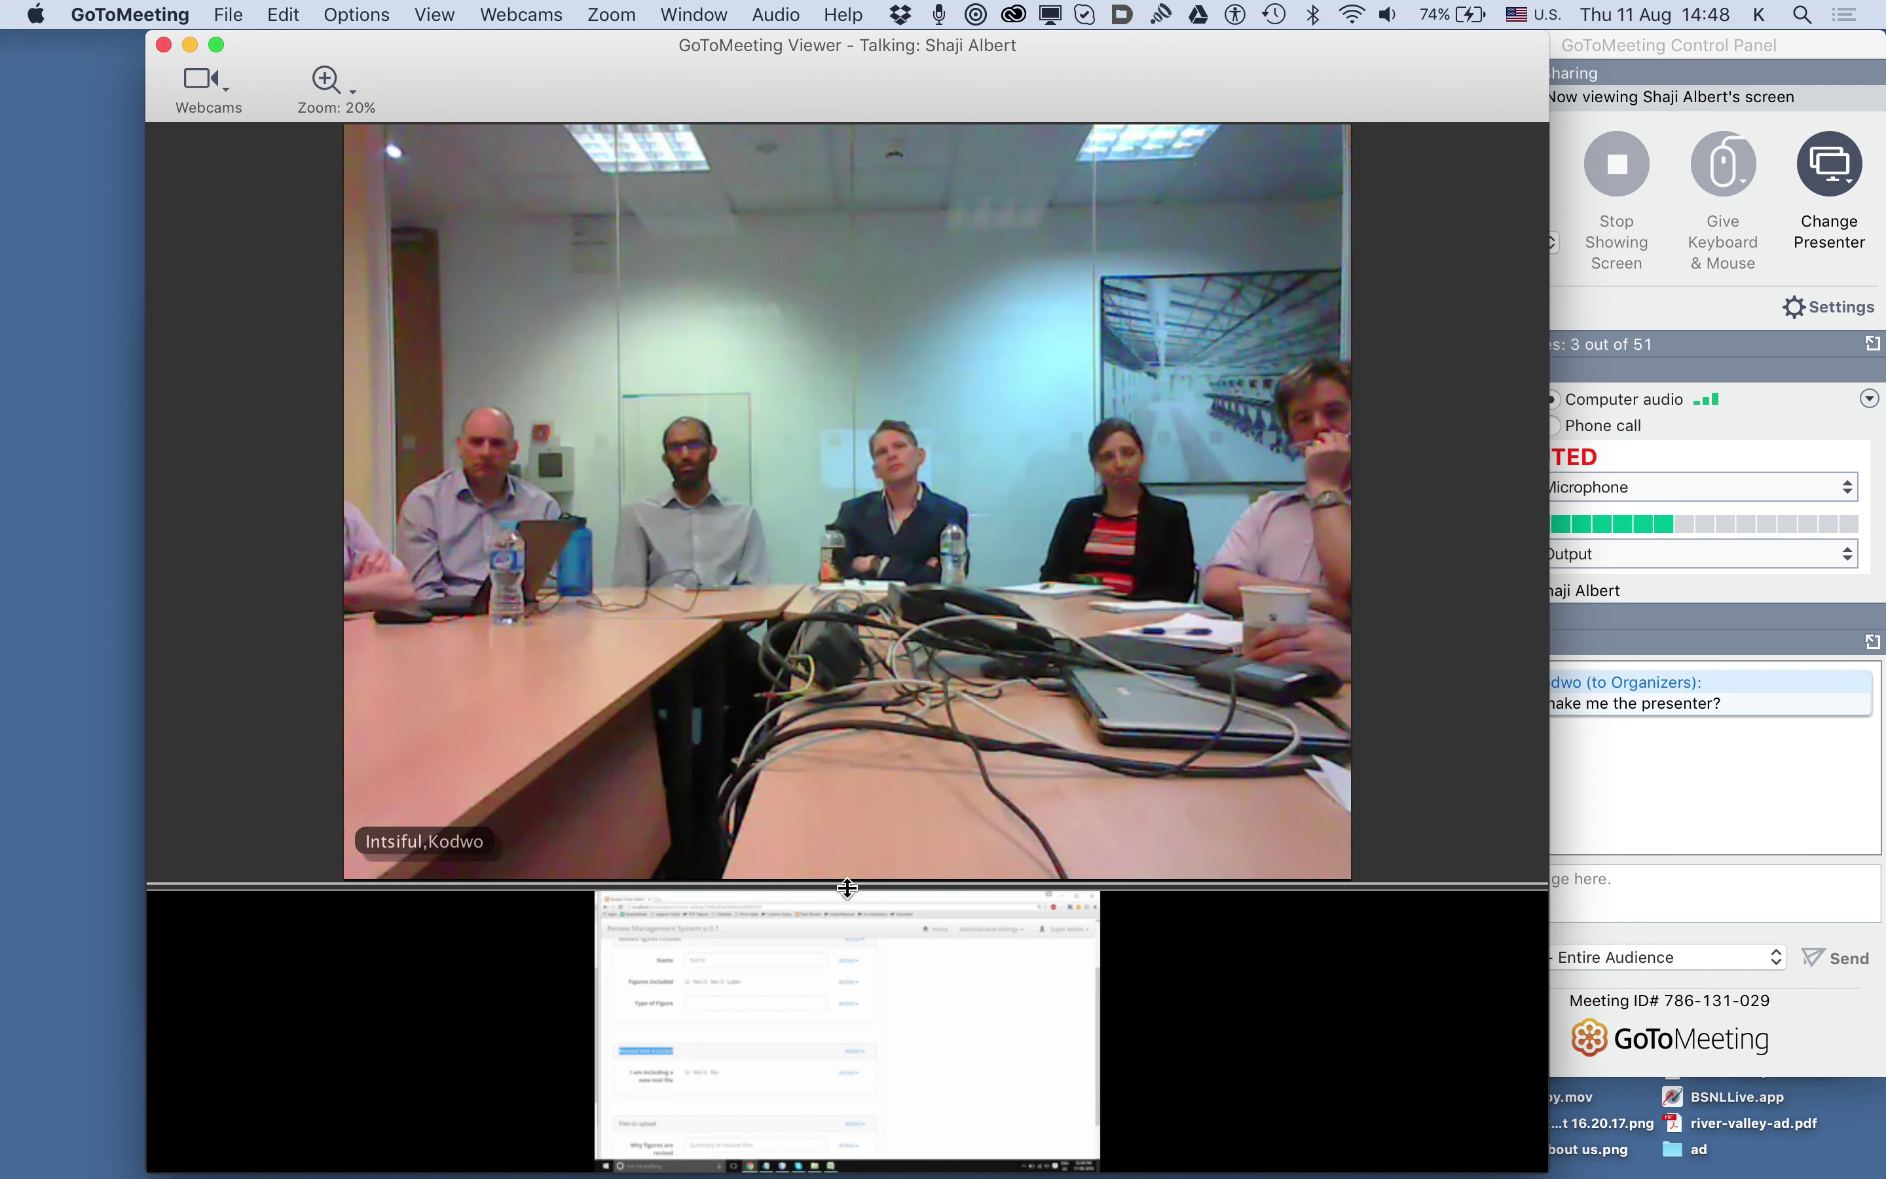
{"action": "left_click_drag", "start_coordinate": [847, 888], "coordinate": [835, 524]}
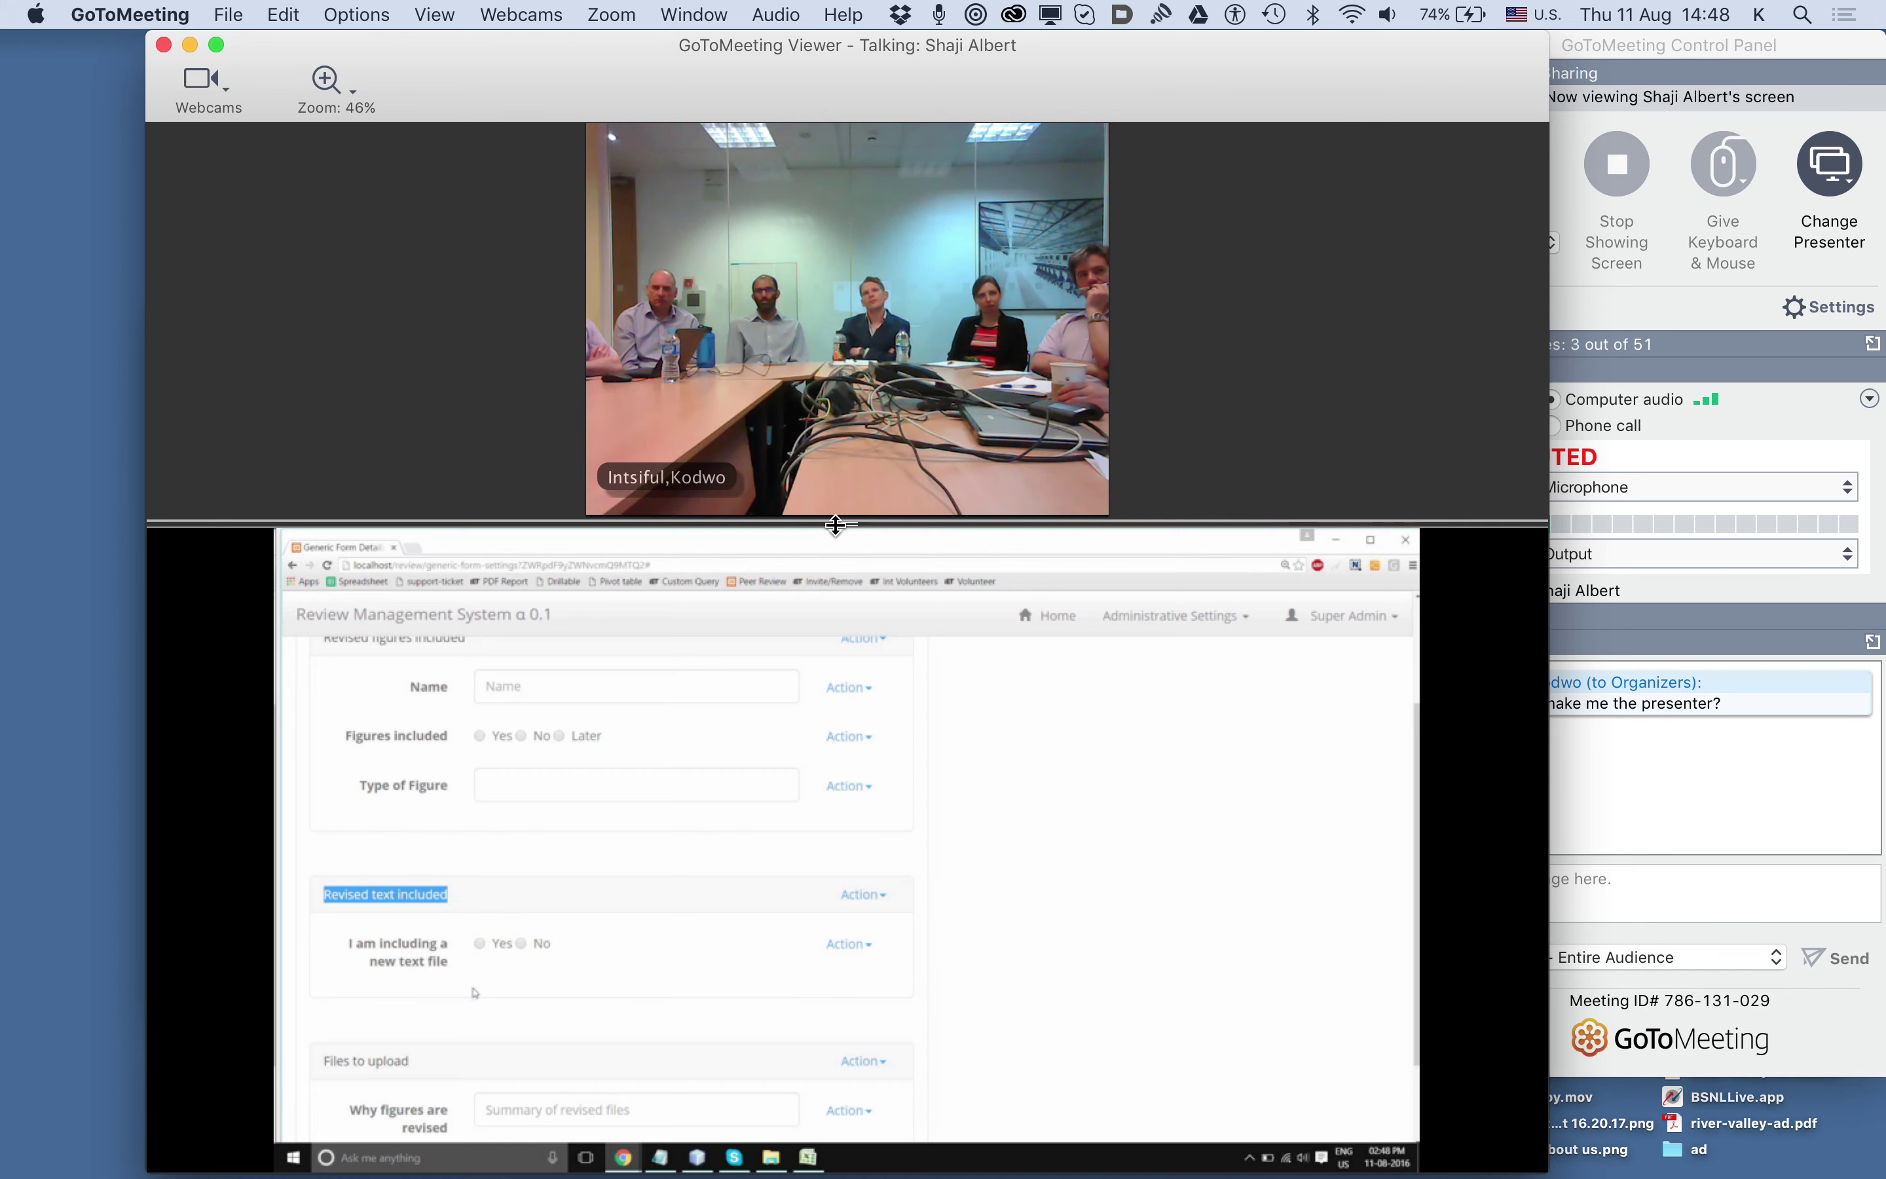
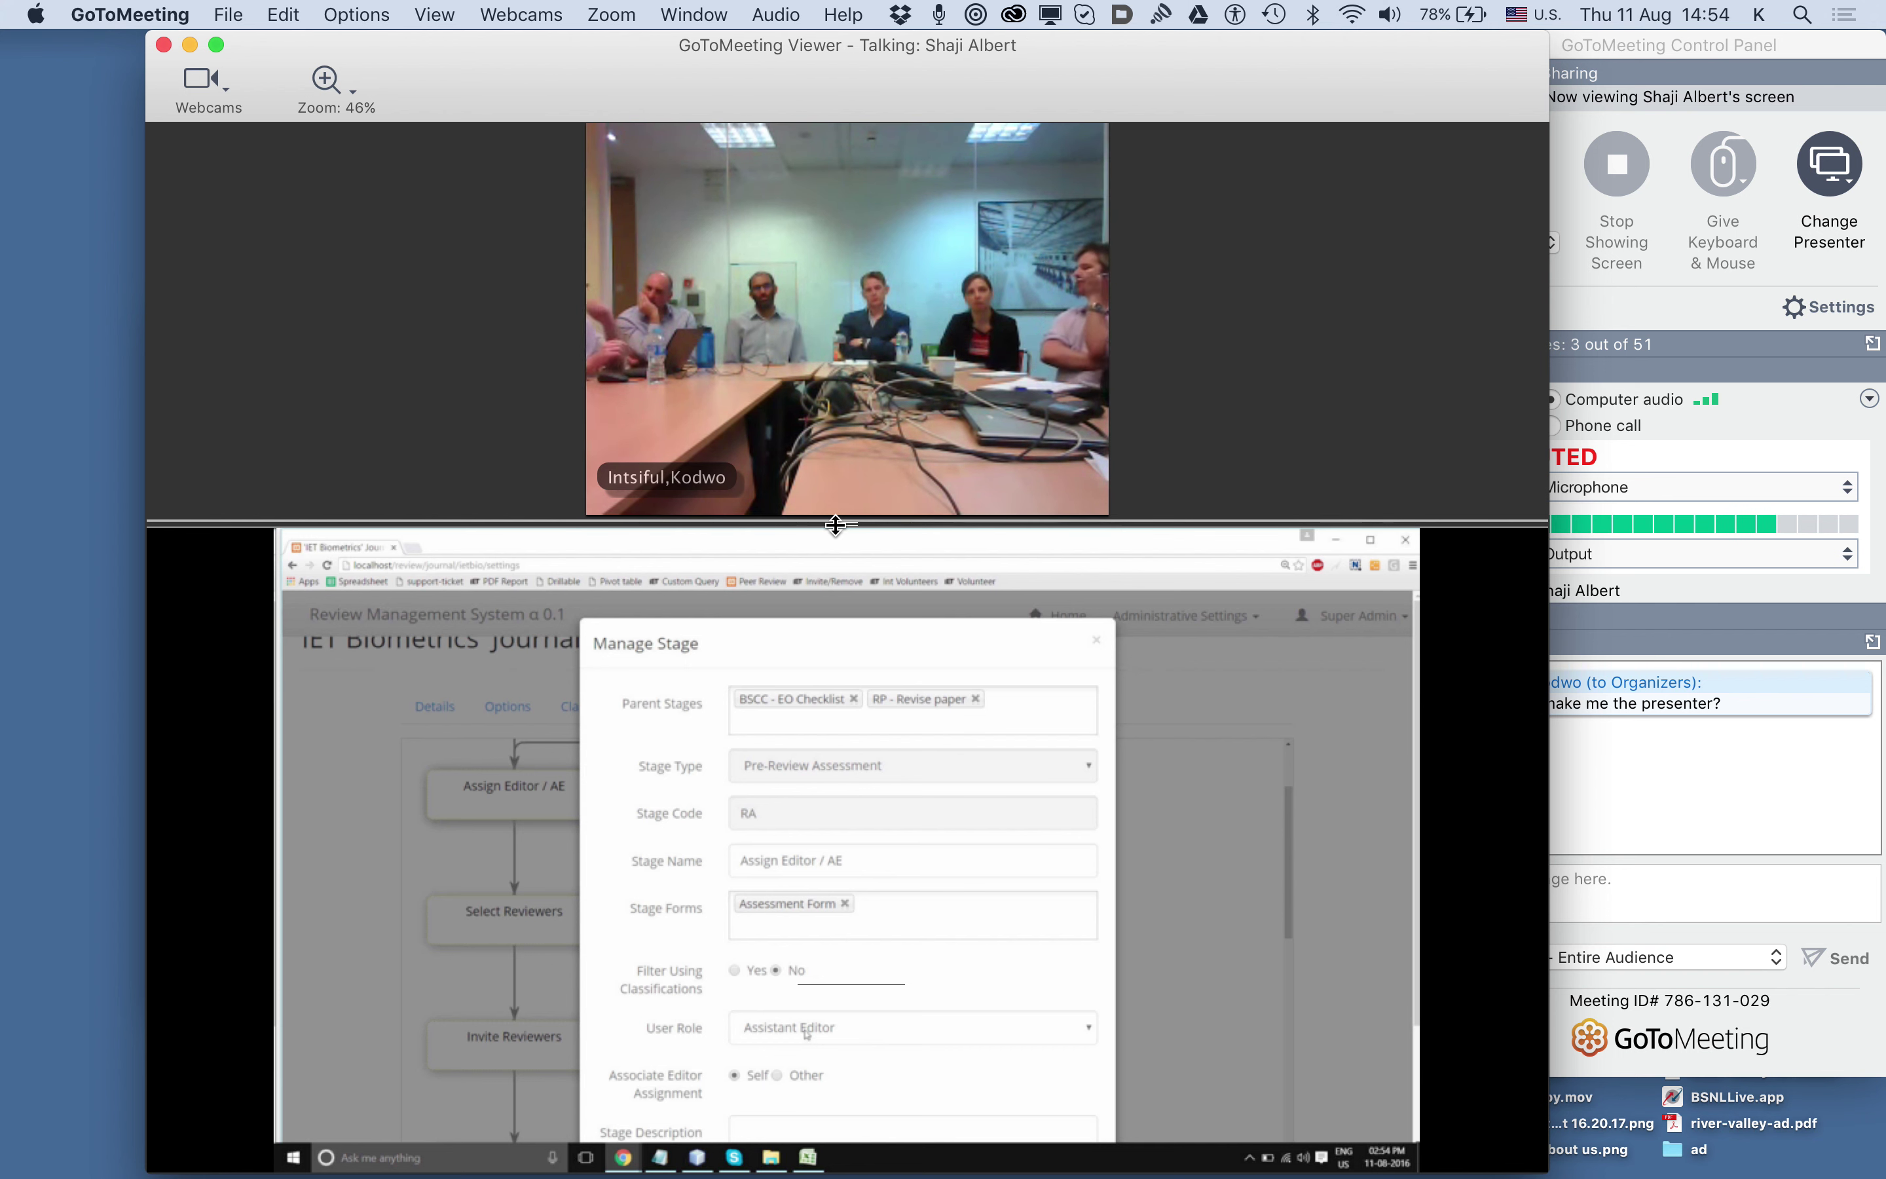
Turn the system sound volume down by a few levels for the meeting audio.
{"action": "key", "text": "XF86AudioRaiseVolume"}
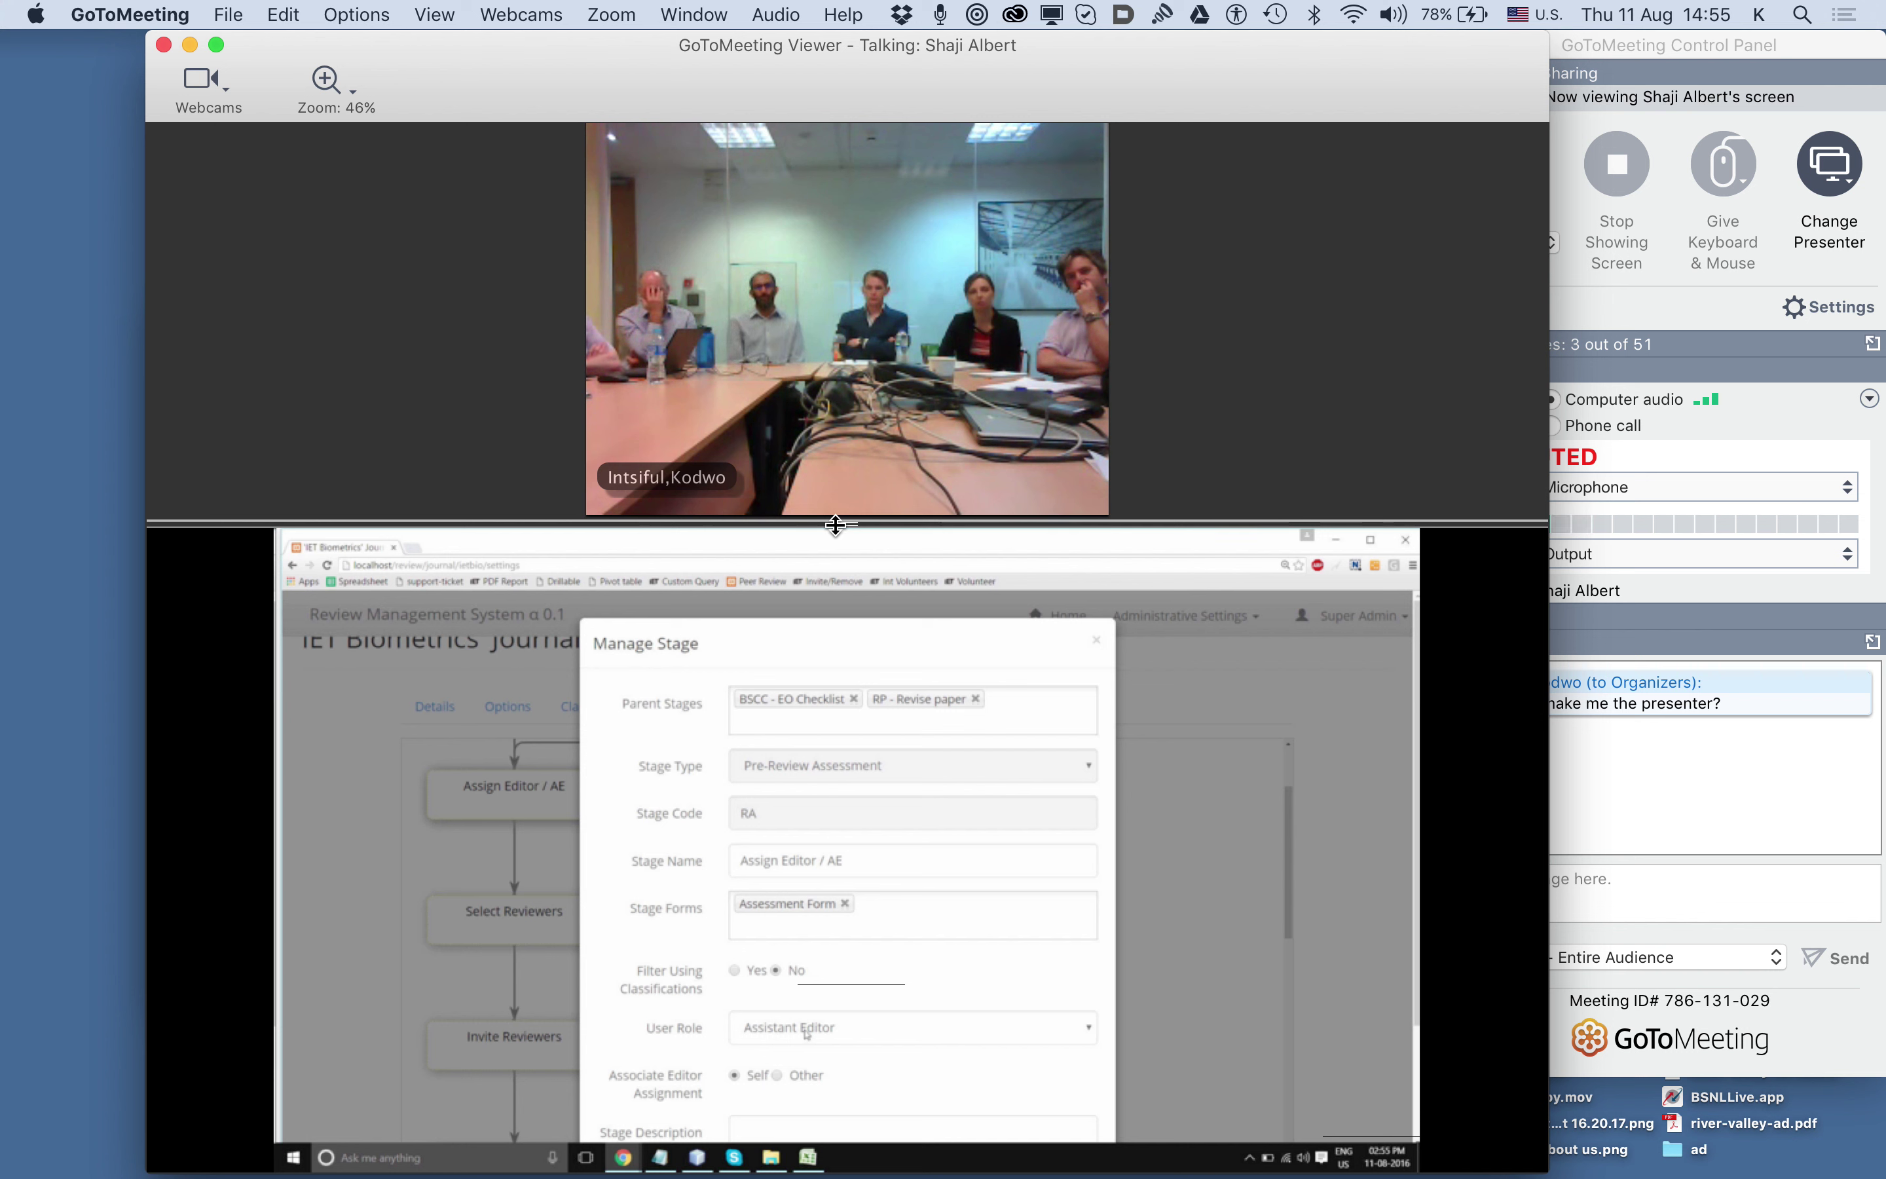
{"action": "key", "text": "XF86AudioLowerVolume"}
{"action": "key", "text": "XF86AudioLowerVolume"}
{"action": "key", "text": "XF86AudioLowerVolume"}
{"action": "key", "text": "XF86AudioLowerVolume"}
{"action": "key", "text": "XF86AudioRaiseVolume"}
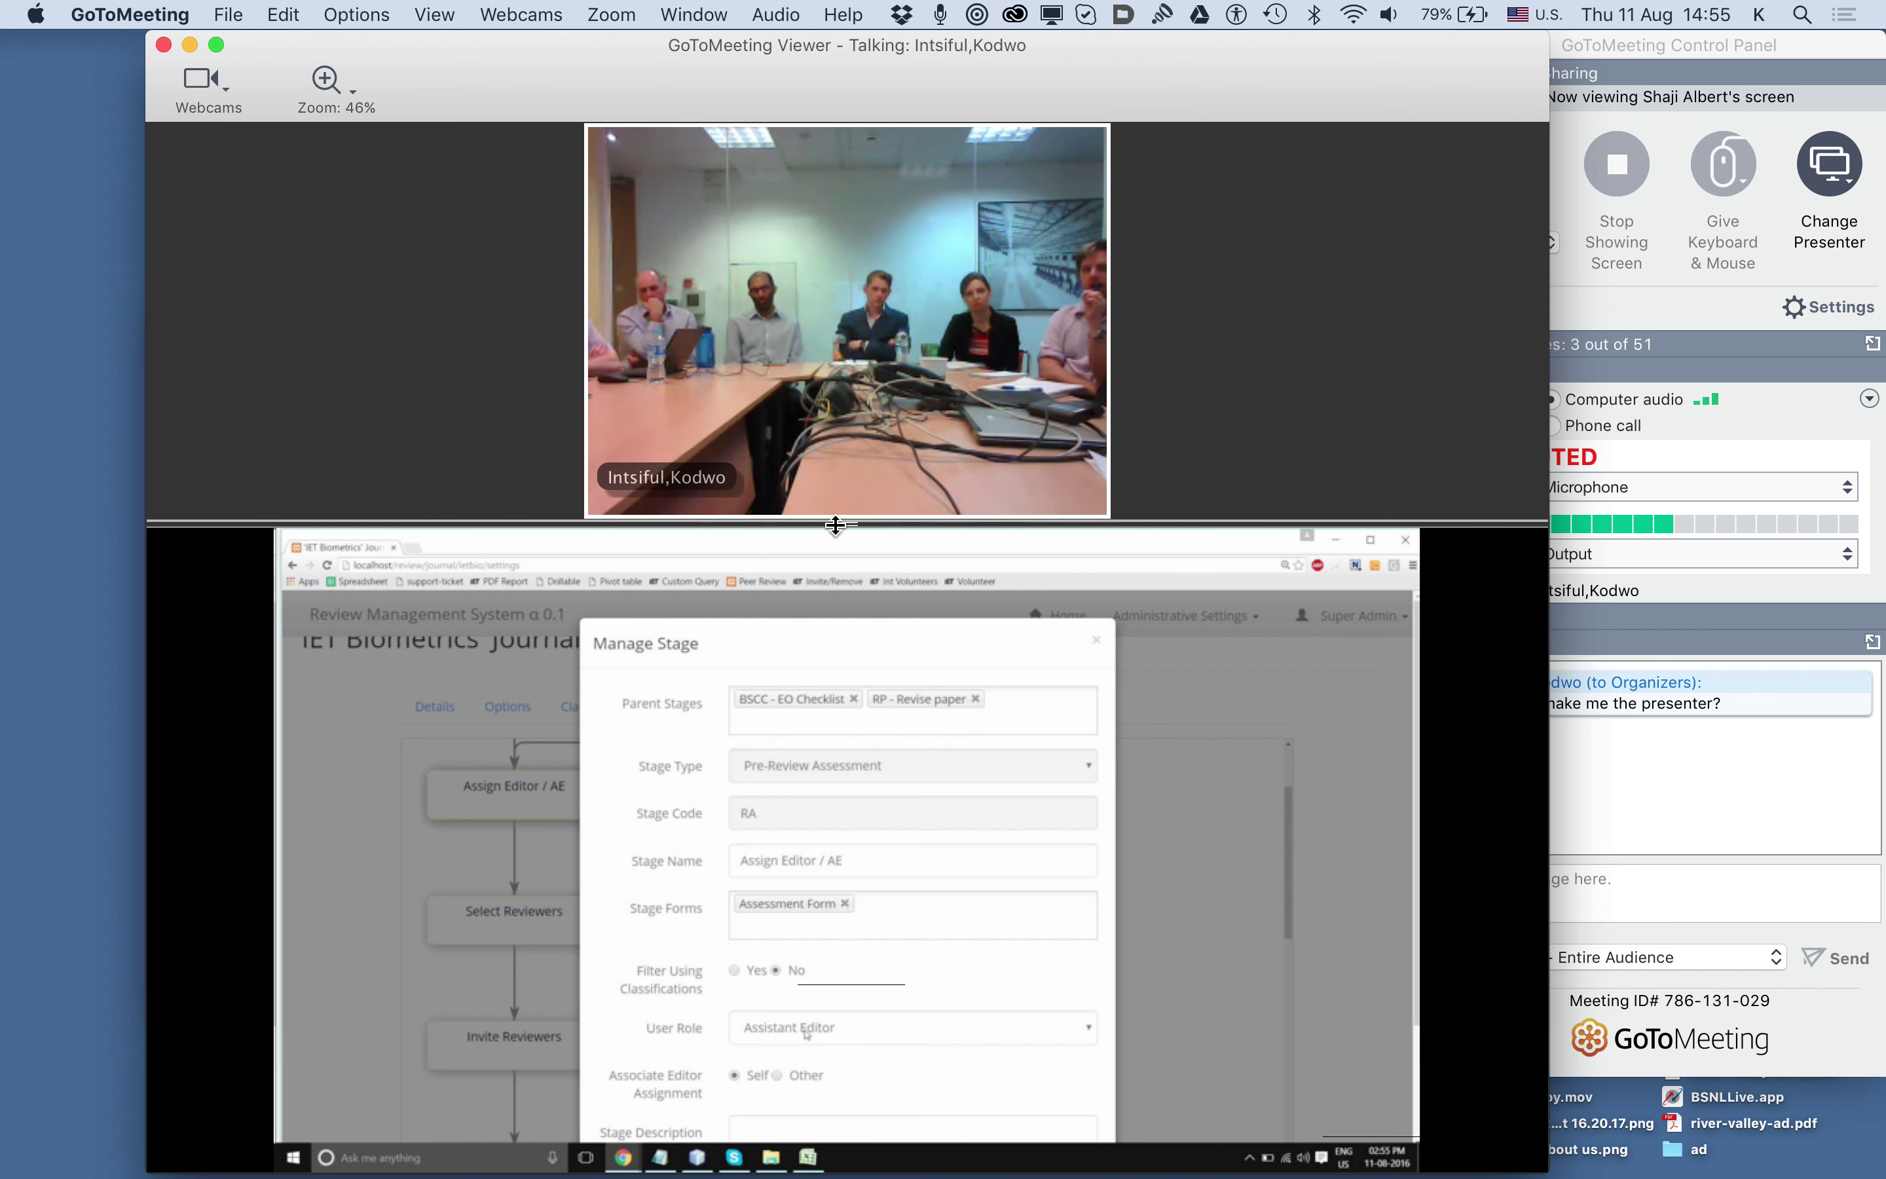
Raise the system sound volume gradually to 7 of 16 bars.
{"action": "key", "text": "XF86AudioRaiseVolume"}
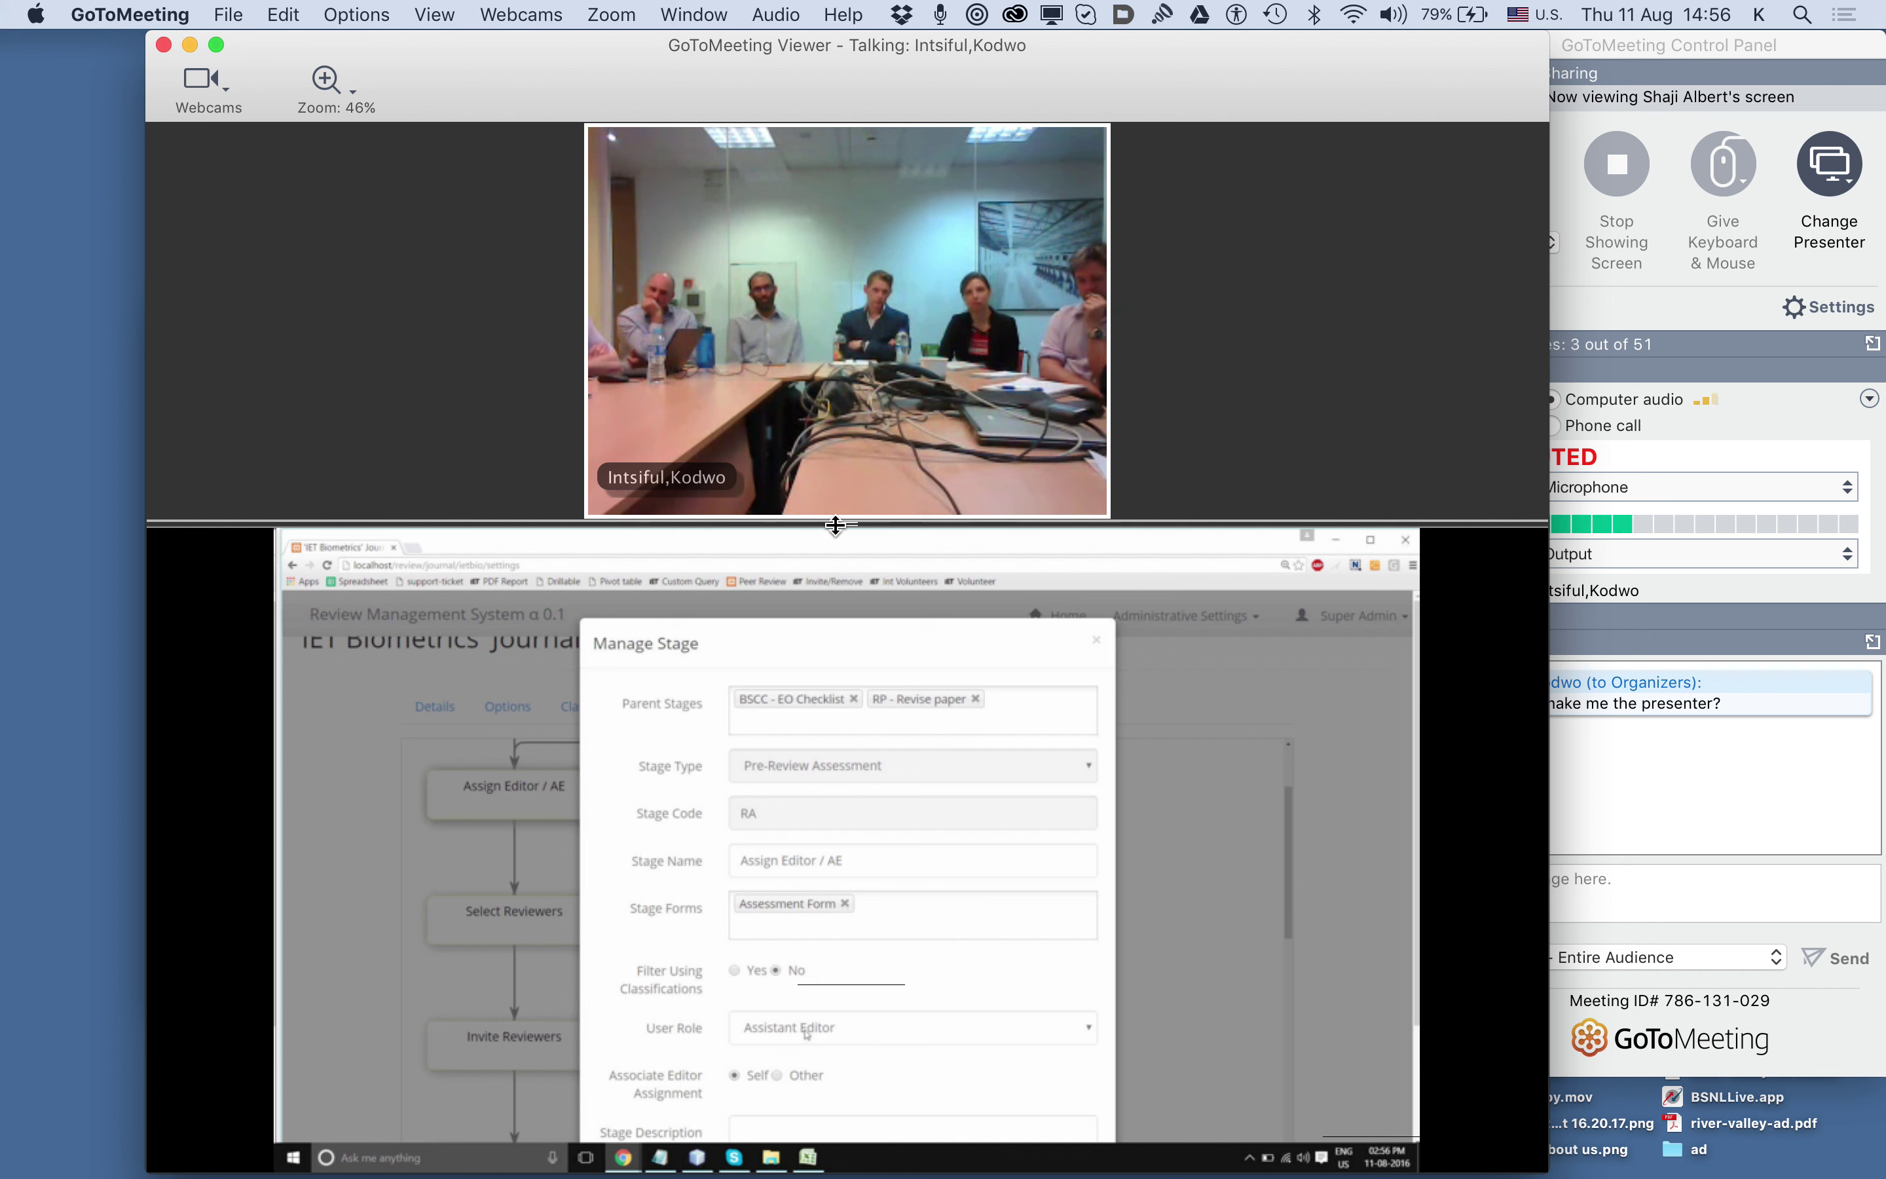
{"action": "key", "text": "XF86AudioRaiseVolume"}
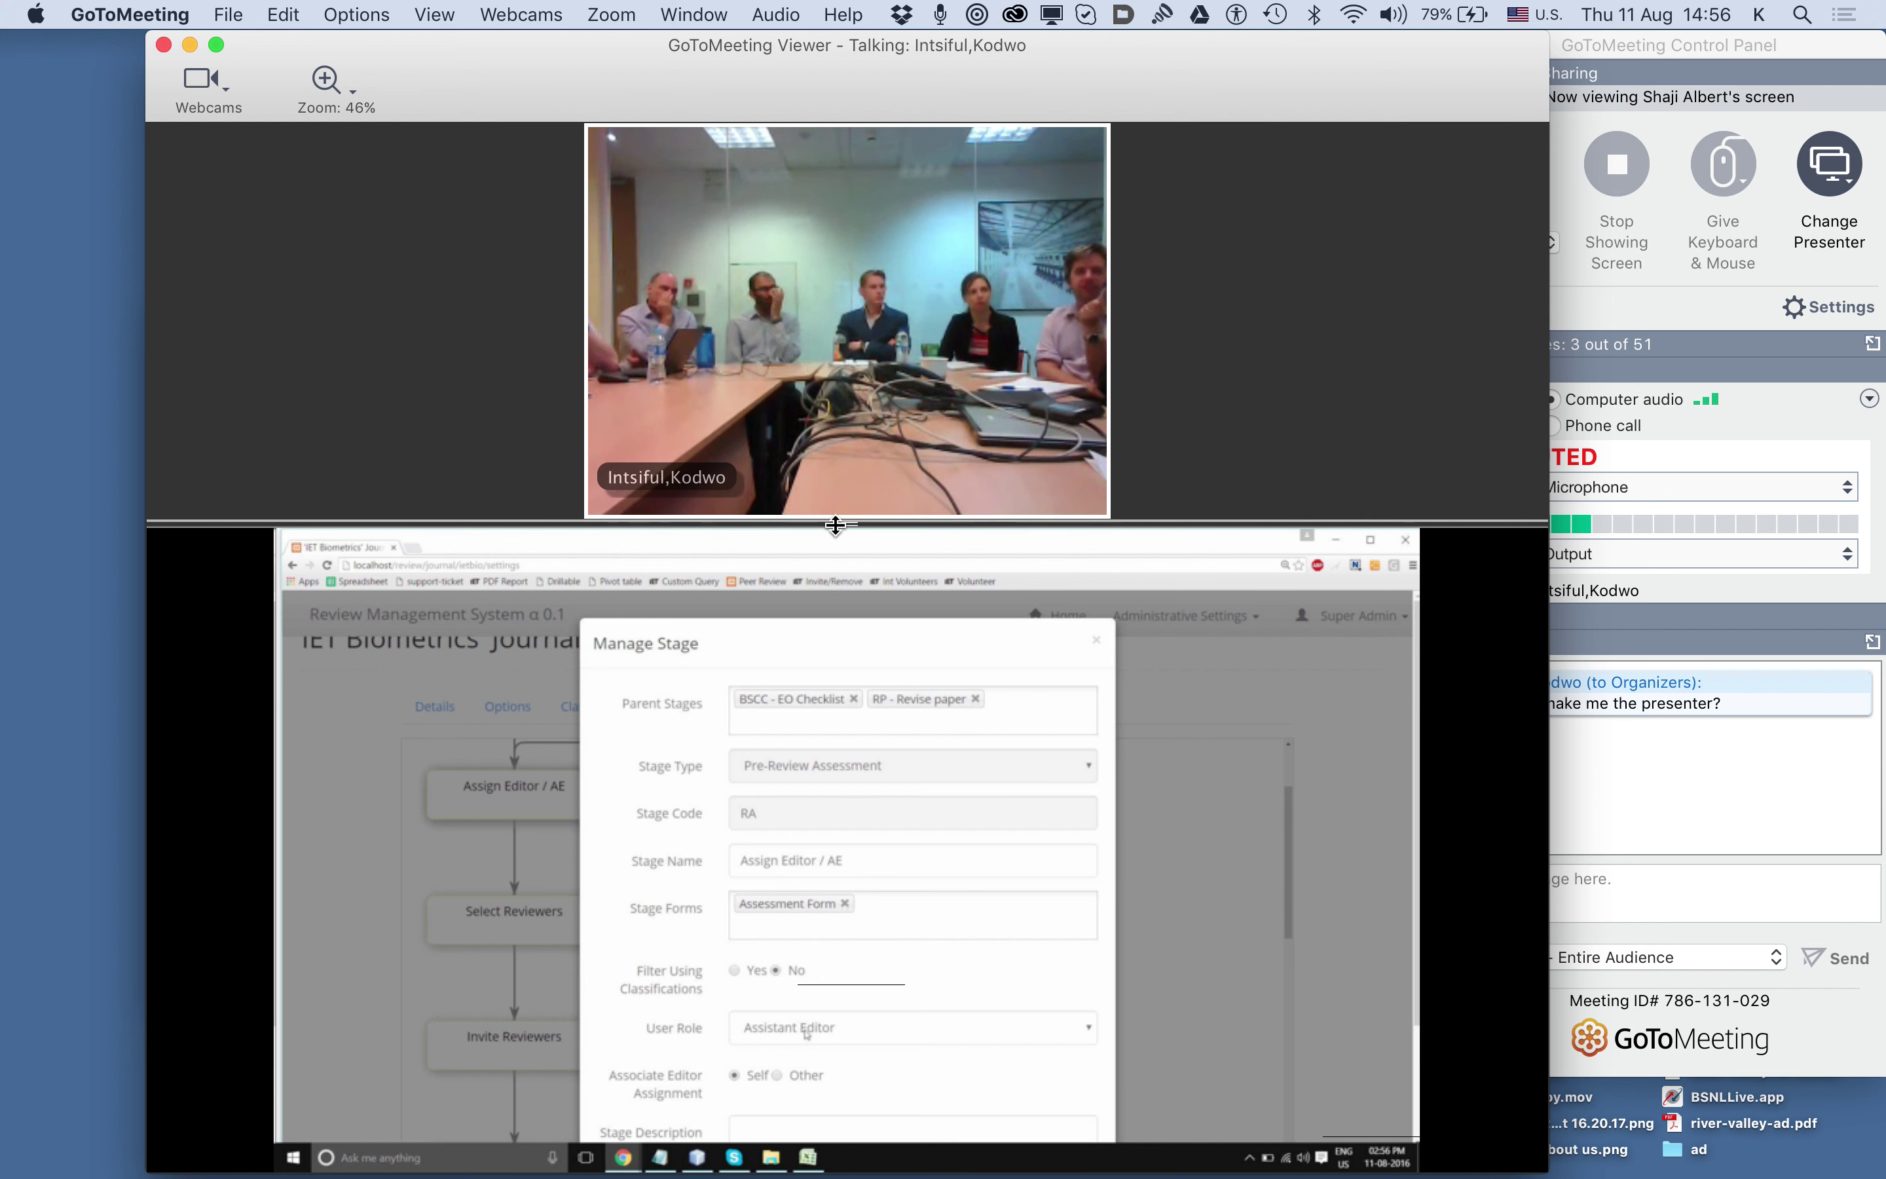
{"action": "key", "text": "XF86AudioRaiseVolume"}
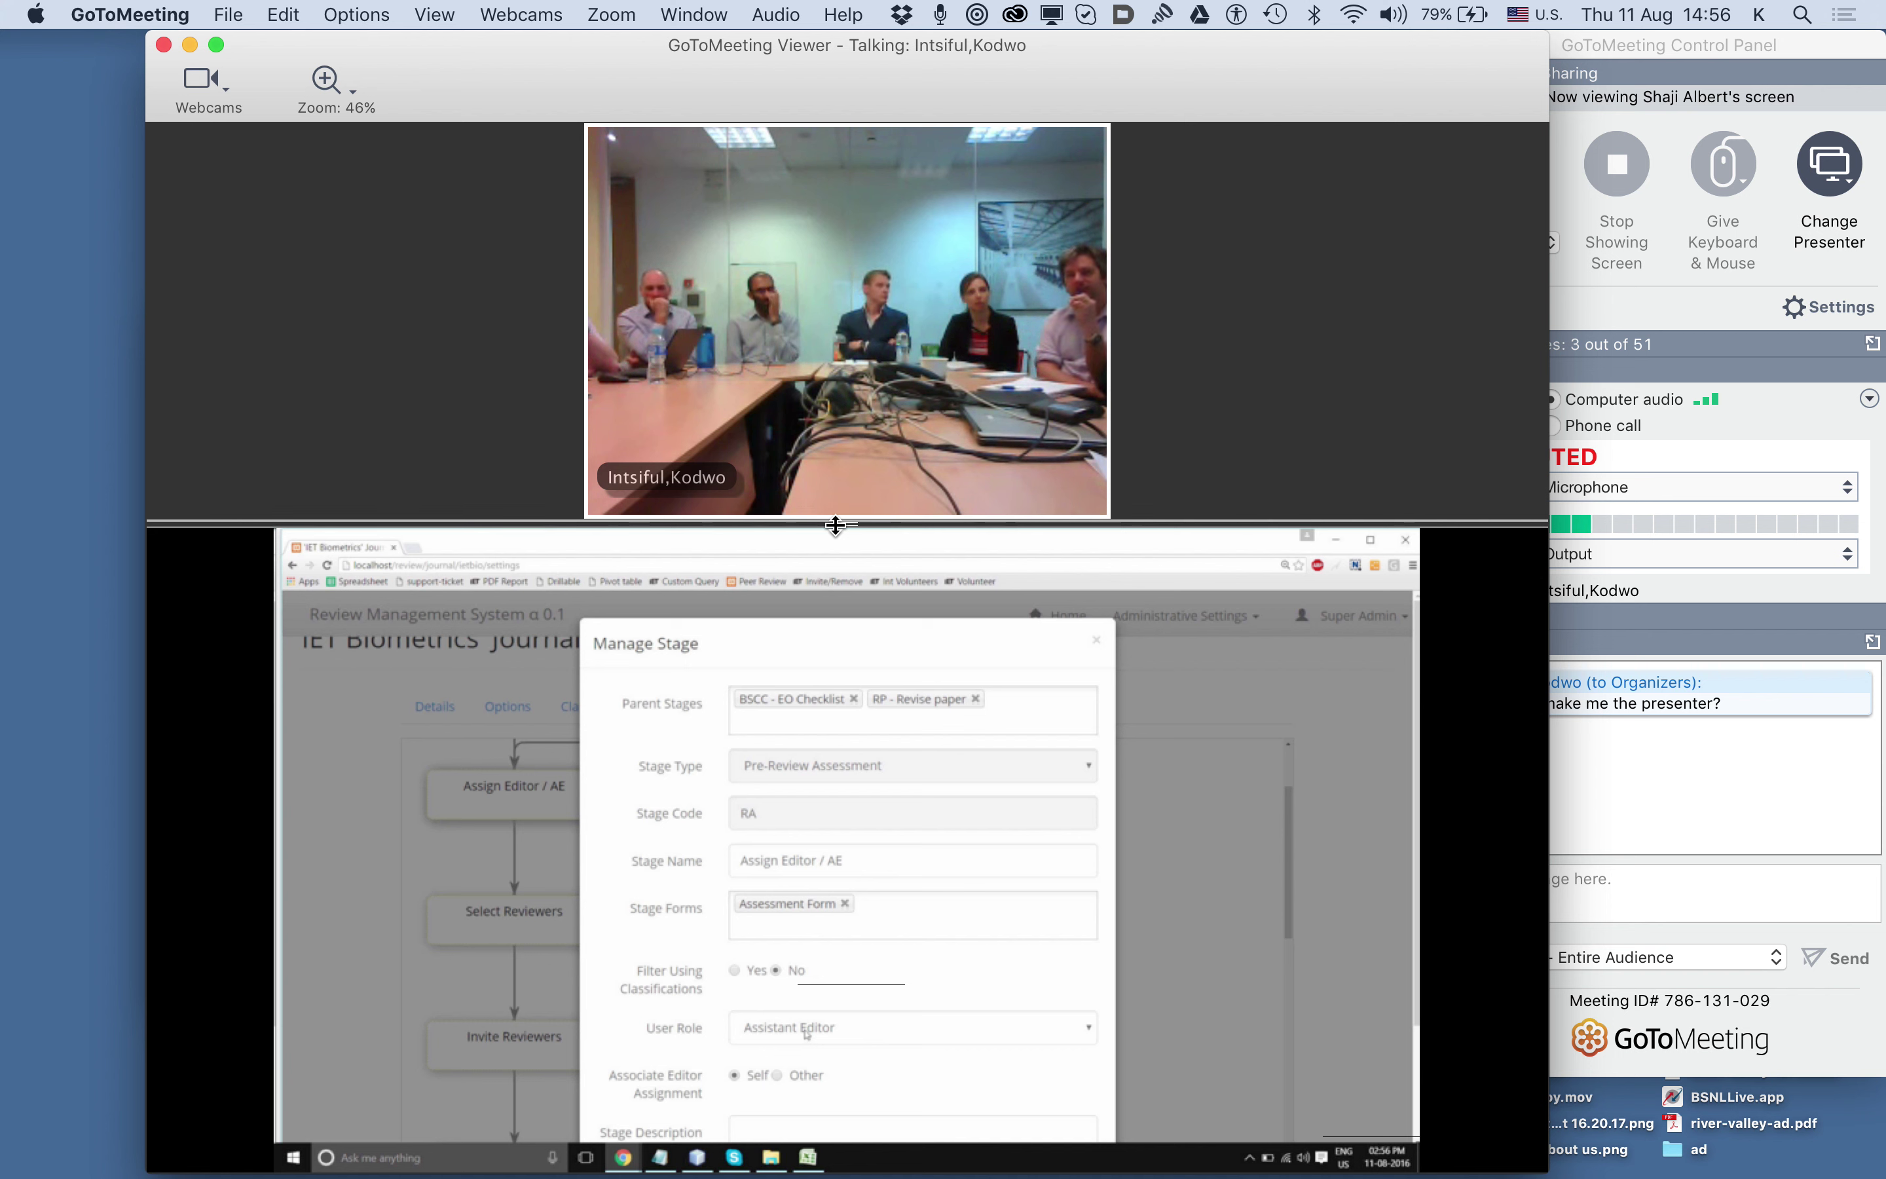
{"action": "key", "text": "XF86AudioRaiseVolume"}
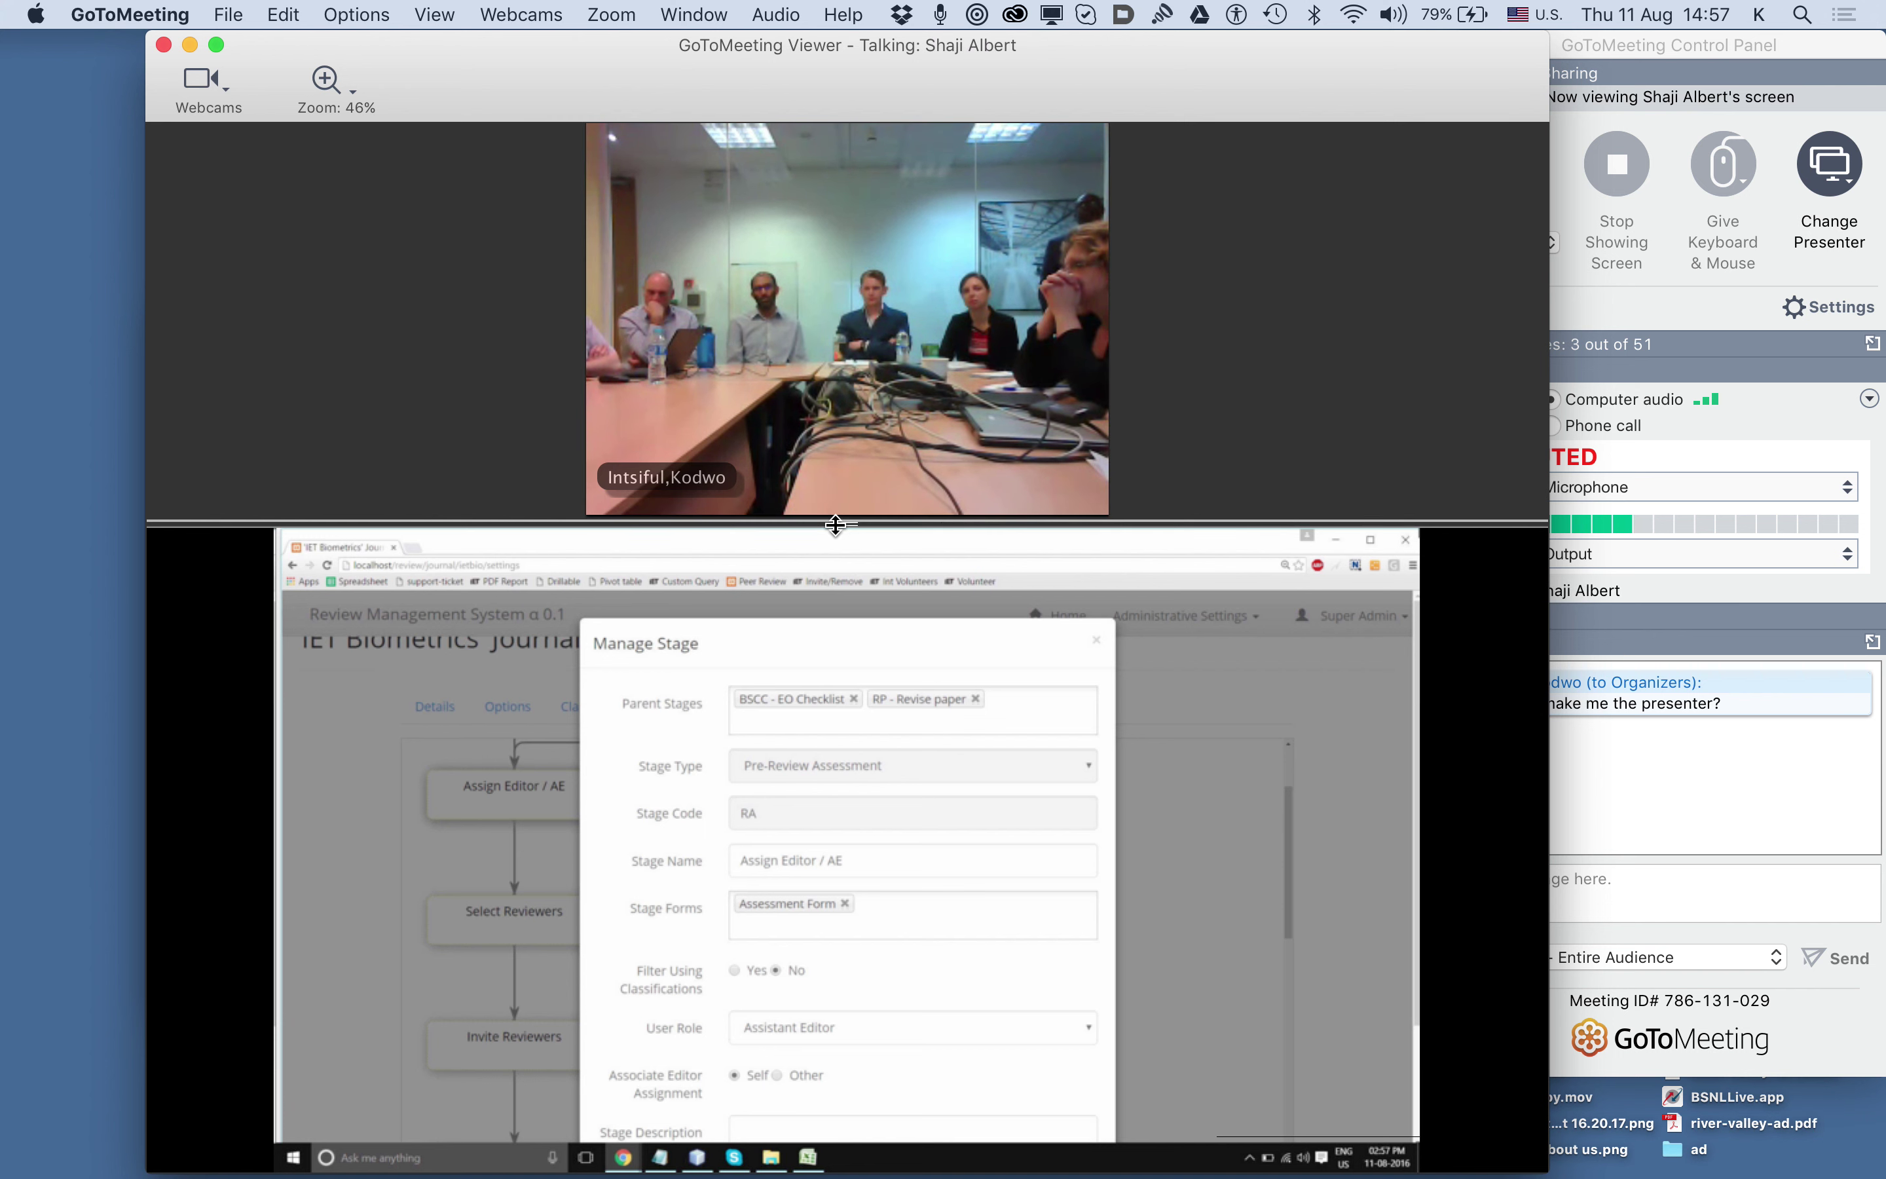
{"action": "key", "text": "XF86AudioRaiseVolume"}
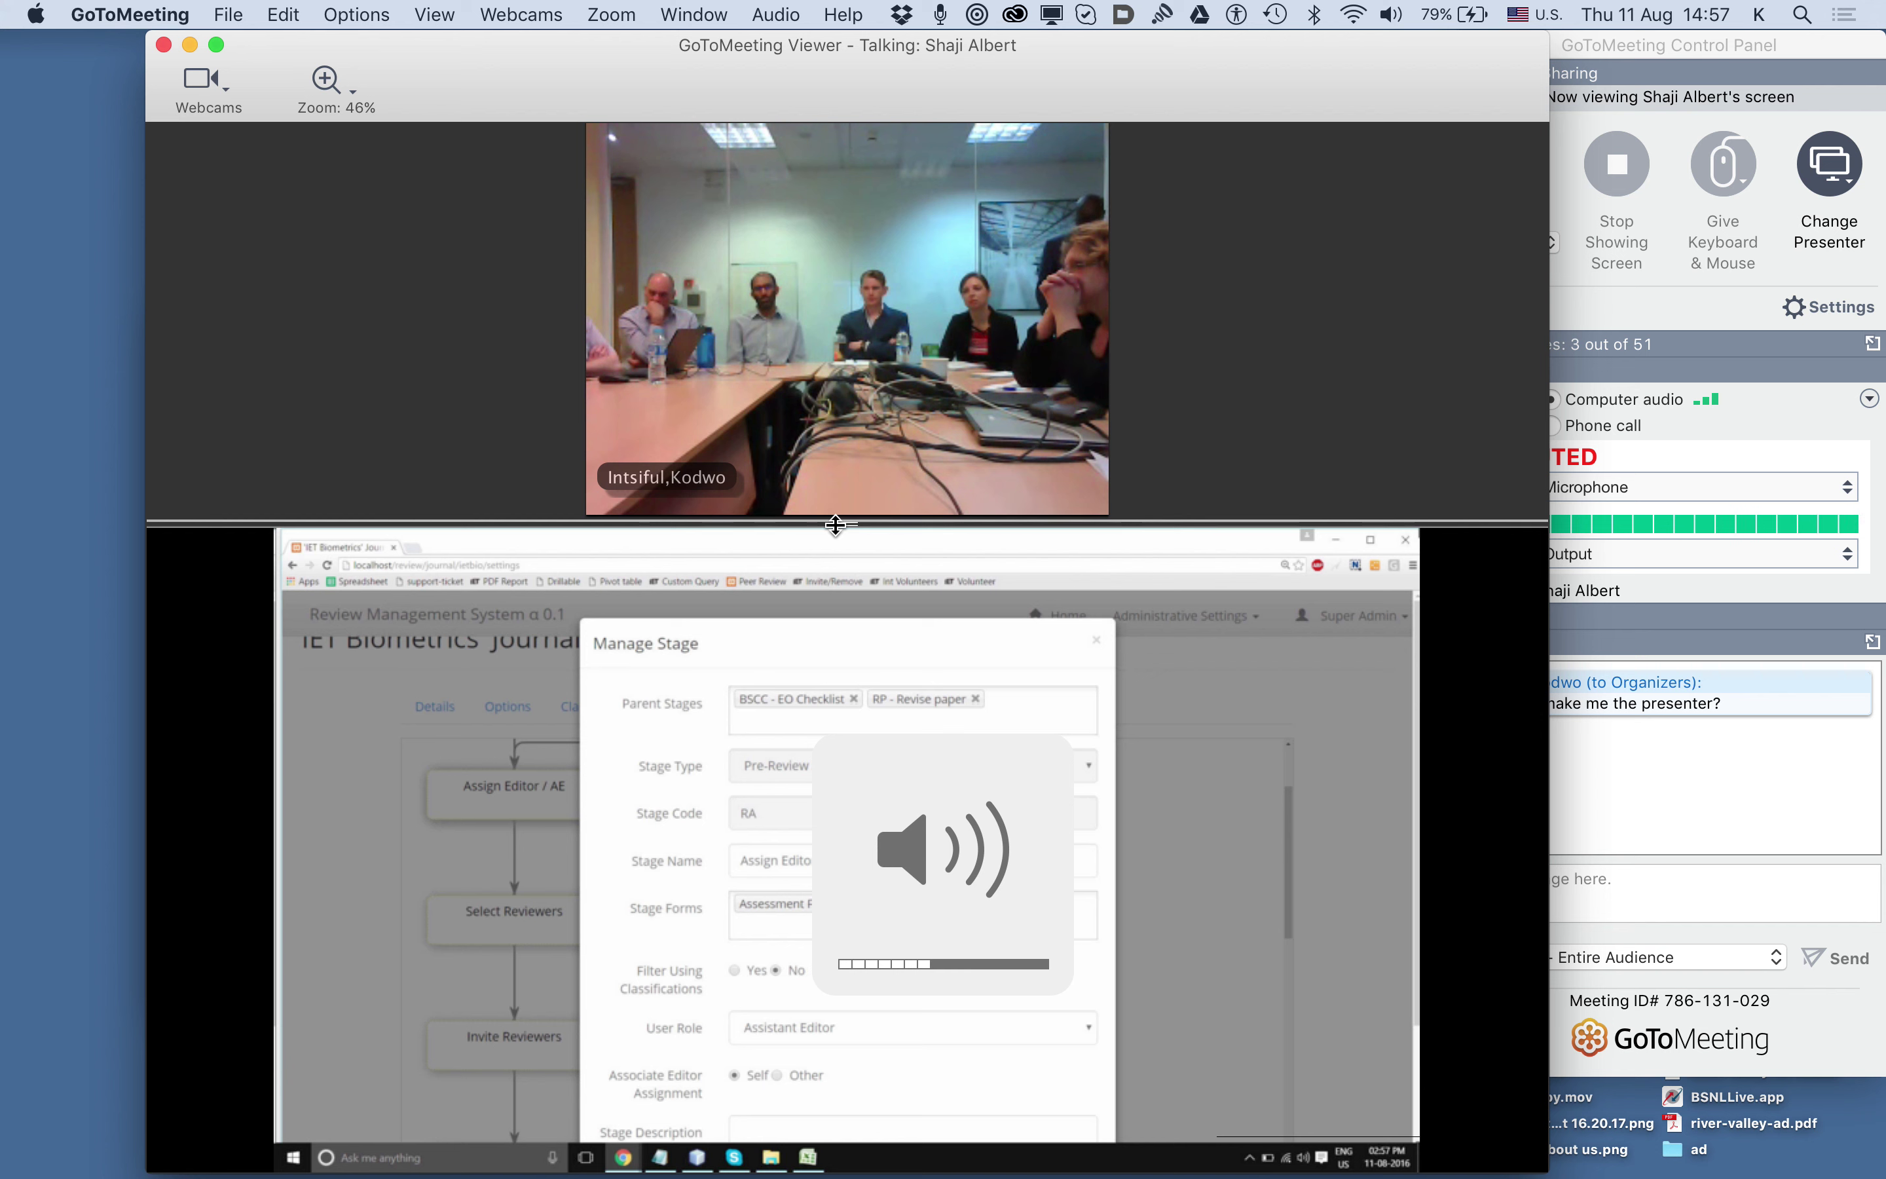
Turn the system sound volume down to about 5 of 16 bars.
{"action": "key", "text": "XF86AudioLowerVolume"}
{"action": "key", "text": "XF86AudioLowerVolume"}
{"action": "key", "text": "XF86AudioLowerVolume"}
{"action": "key", "text": "XF86AudioLowerVolume"}
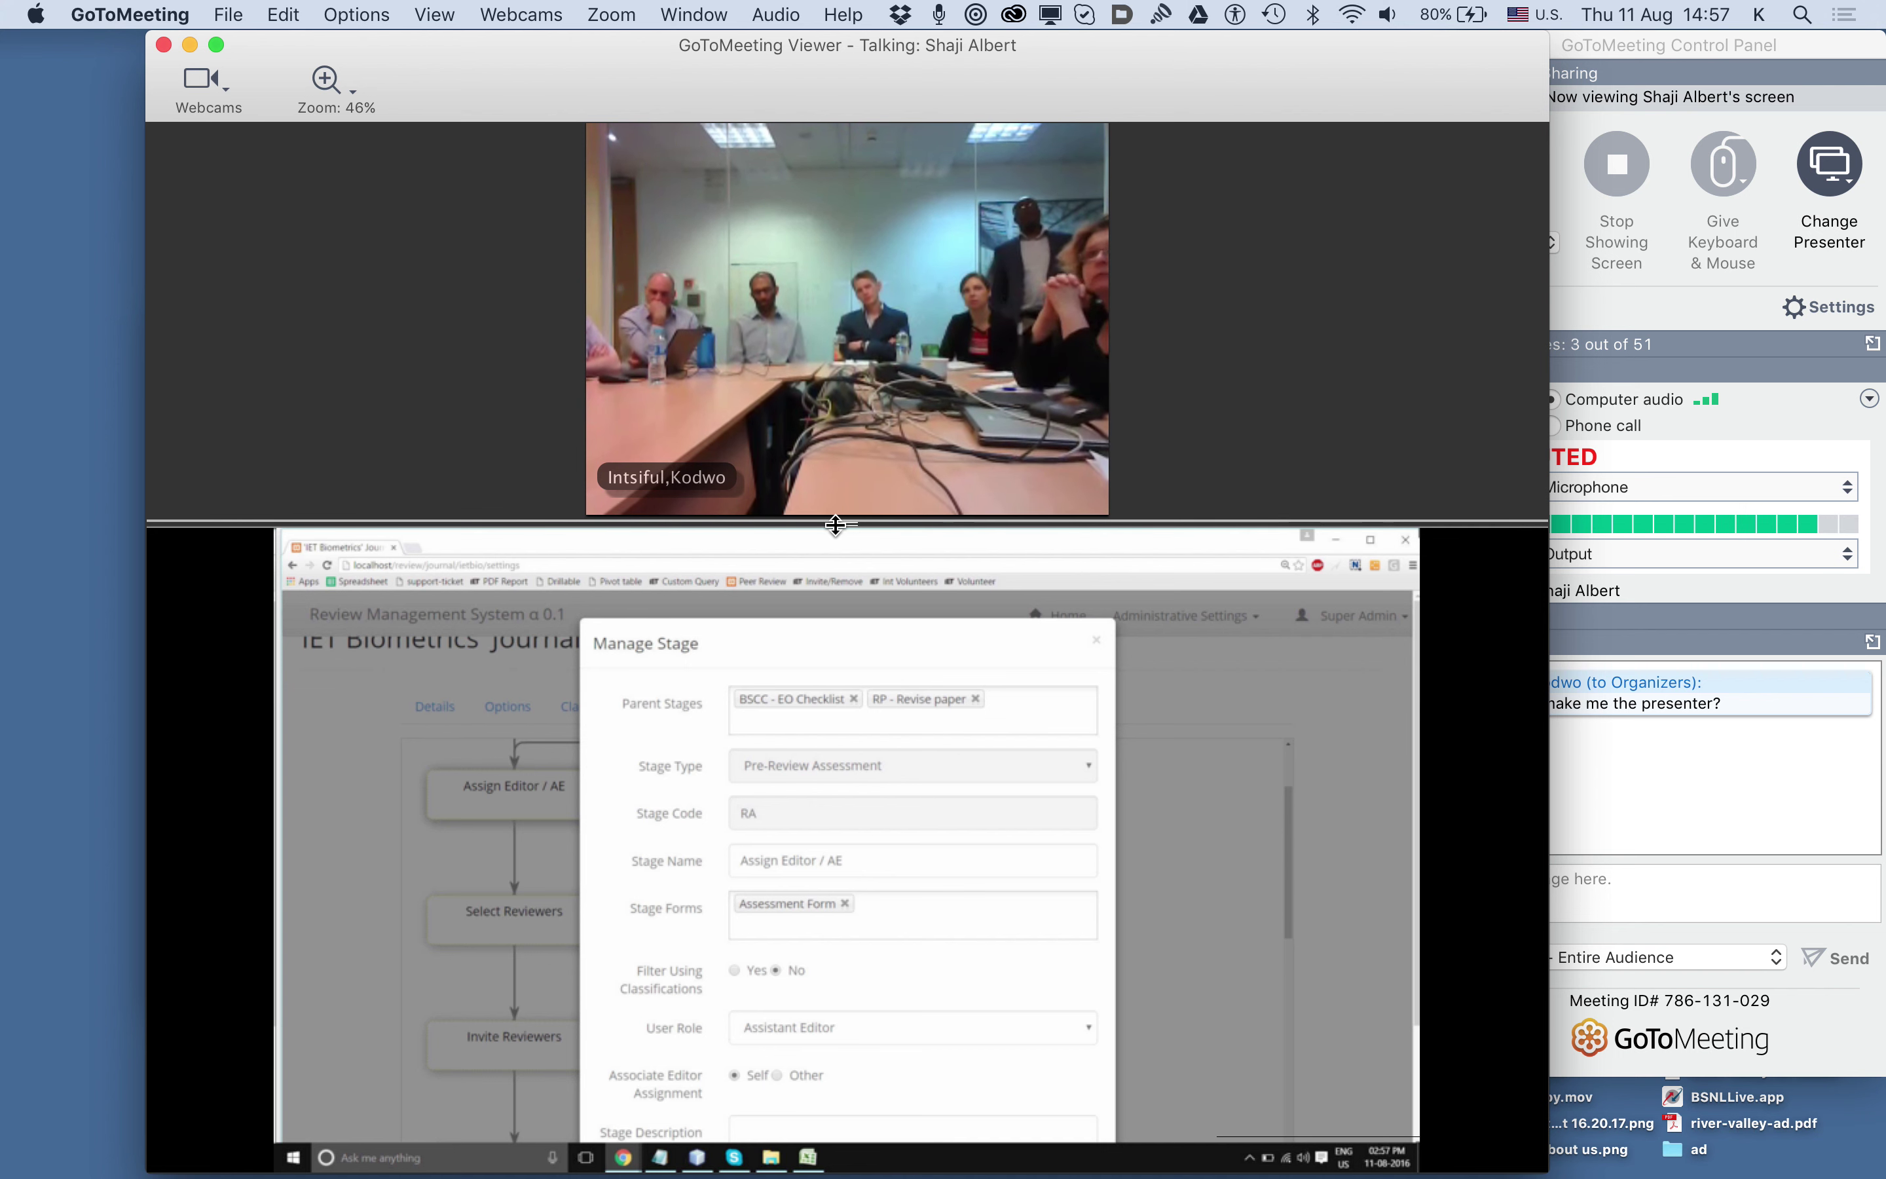
{"action": "key", "text": "XF86AudioRaiseVolume"}
{"action": "key", "text": "XF86AudioRaiseVolume"}
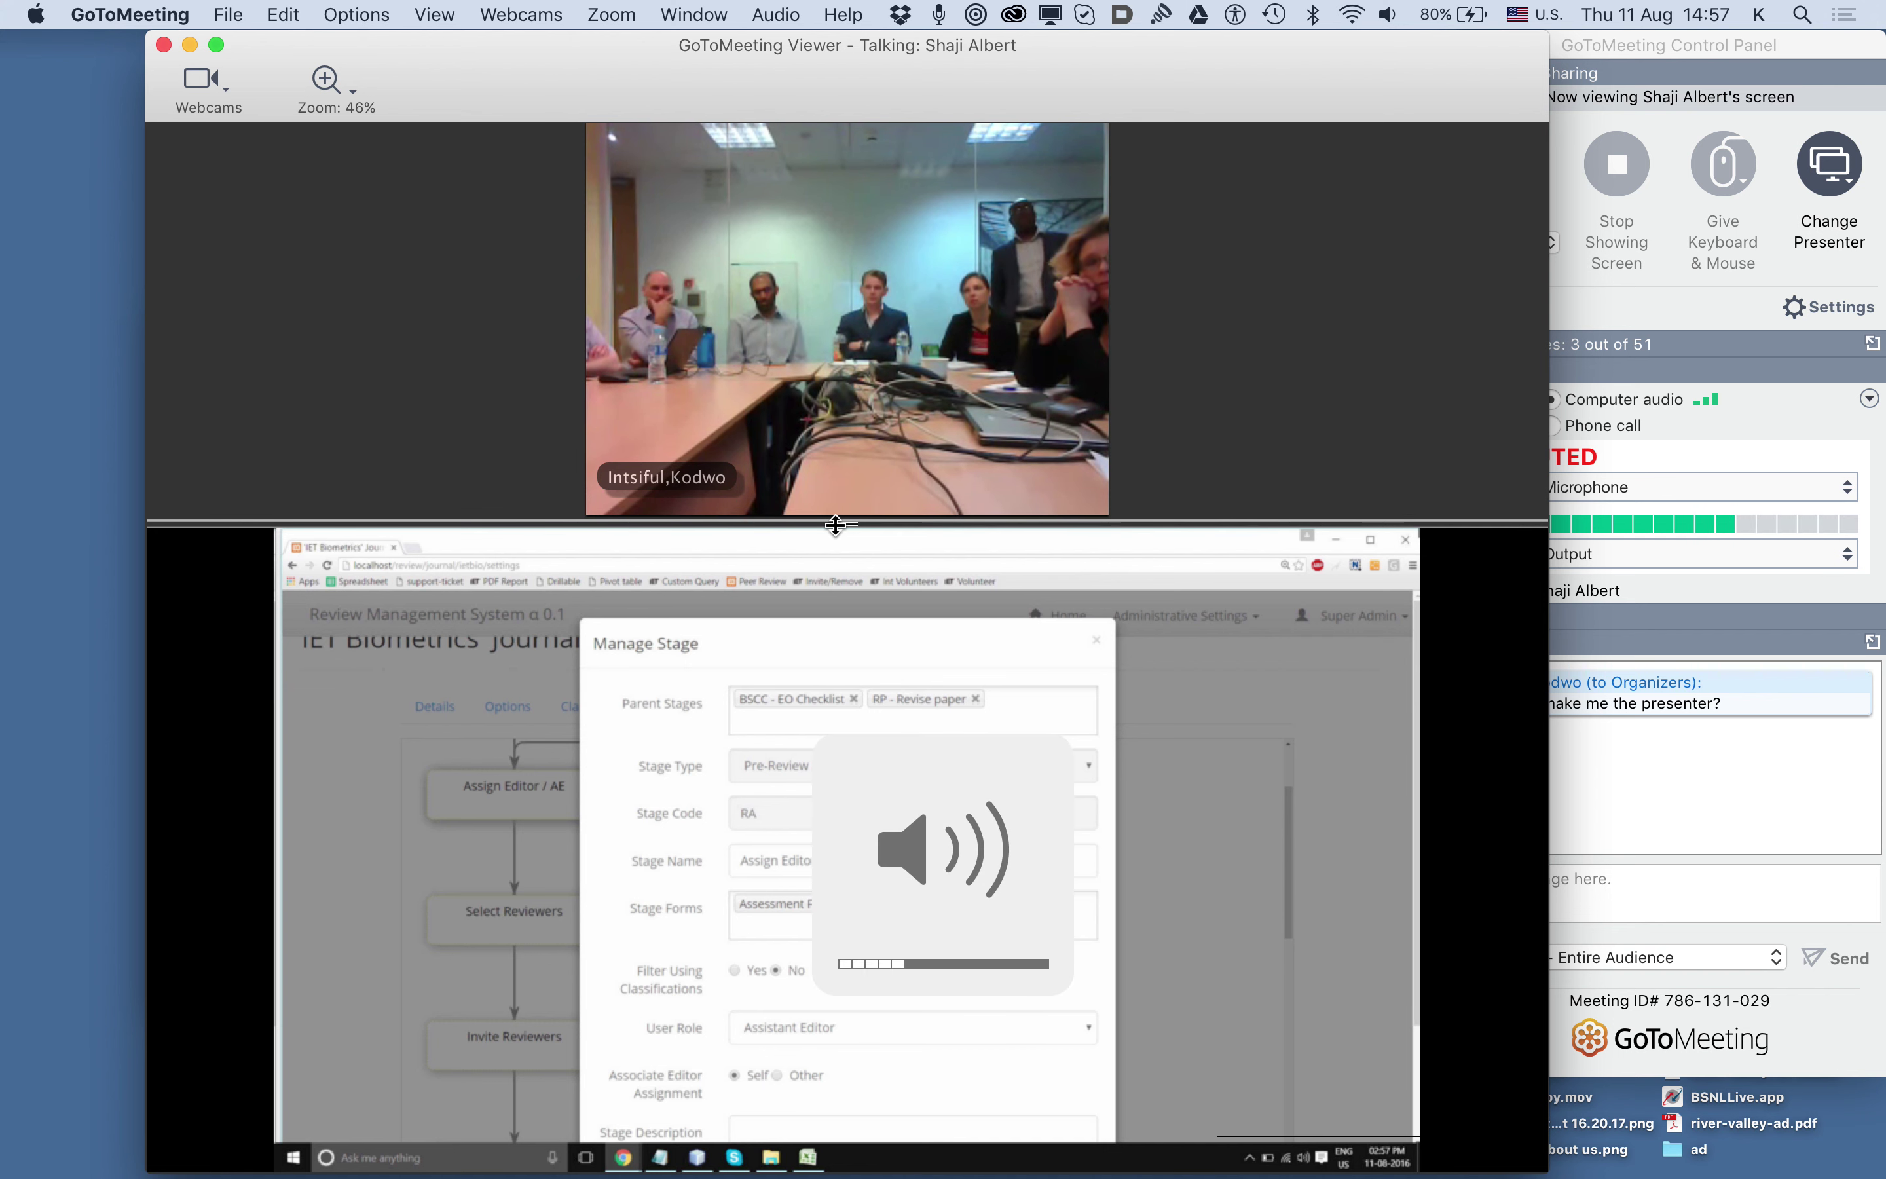
{"action": "key", "text": "XF86AudioRaiseVolume"}
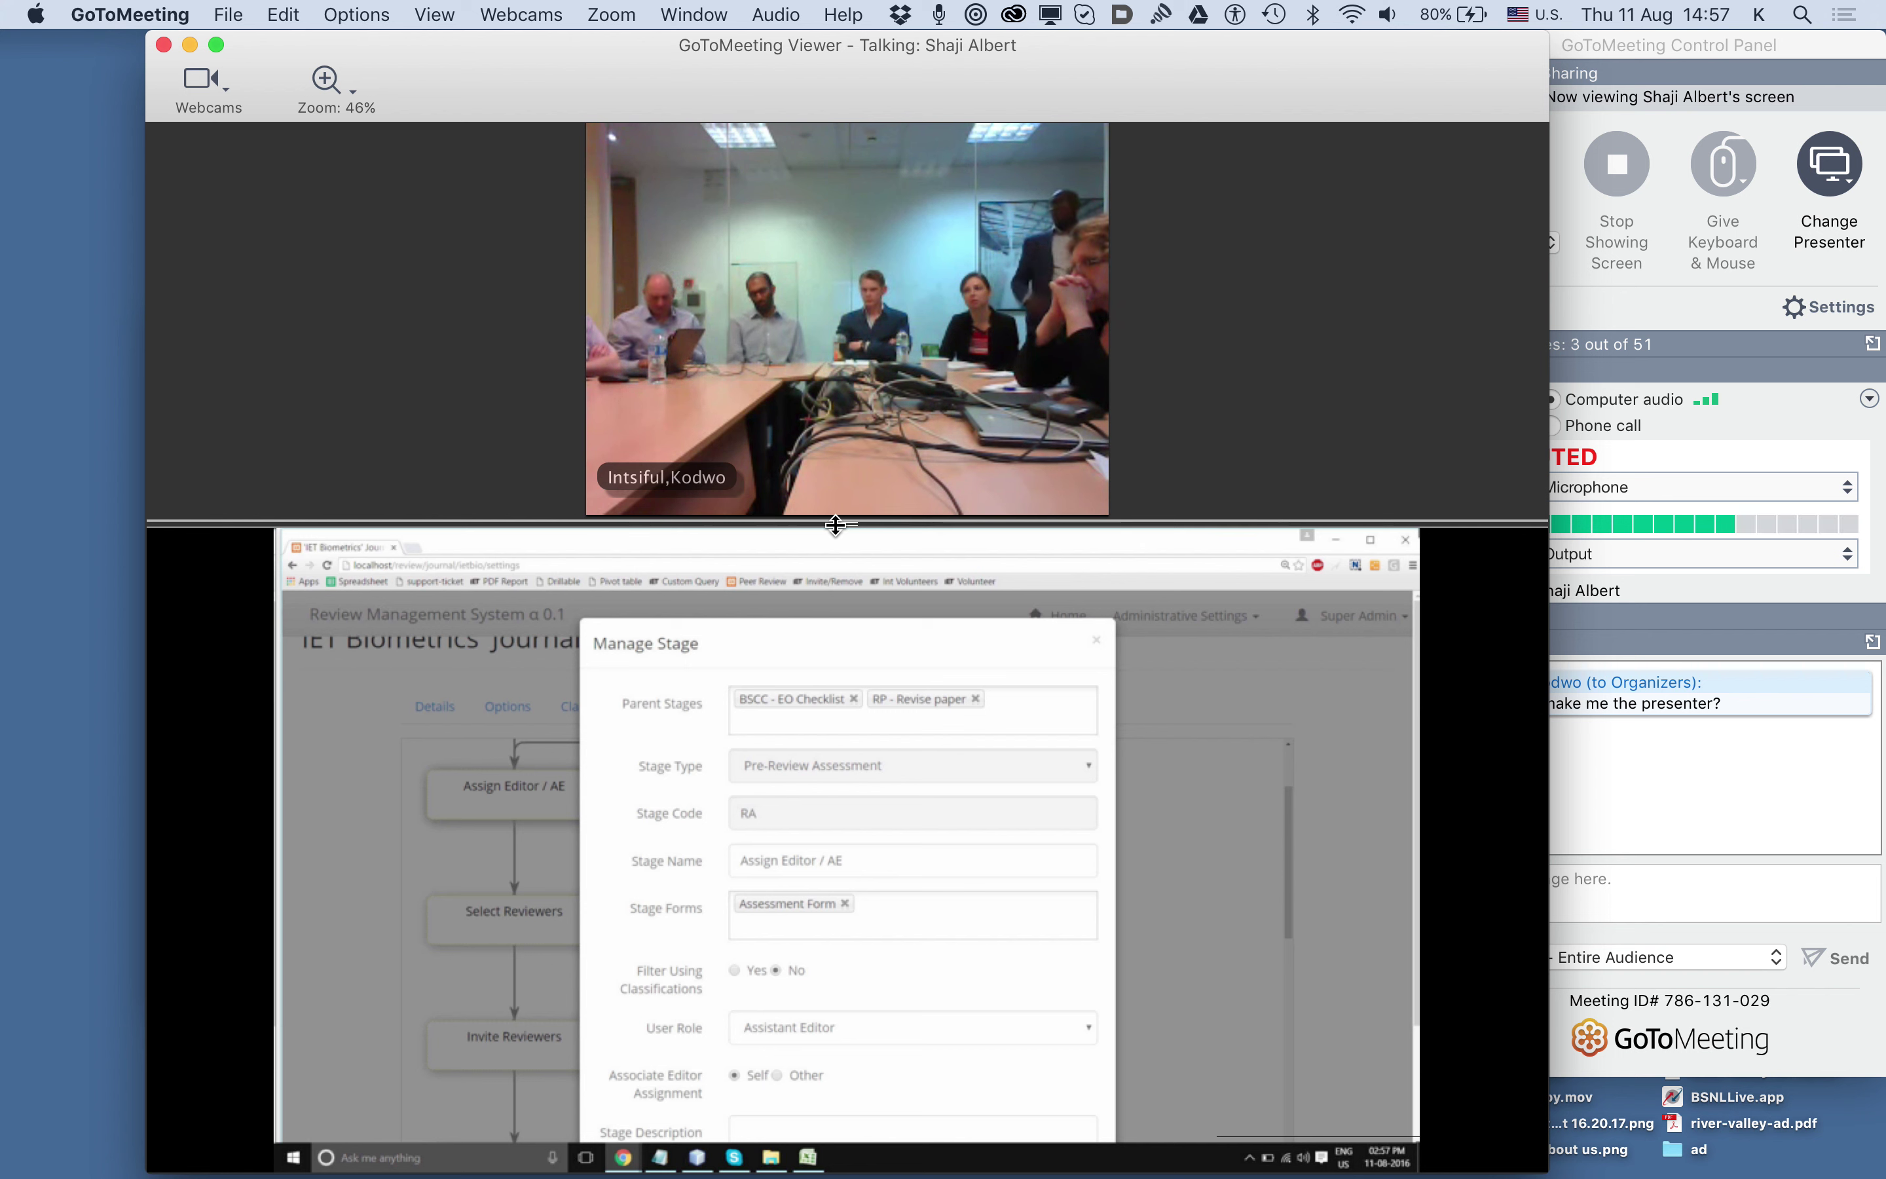
{"action": "key", "text": "XF86AudioLowerVolume"}
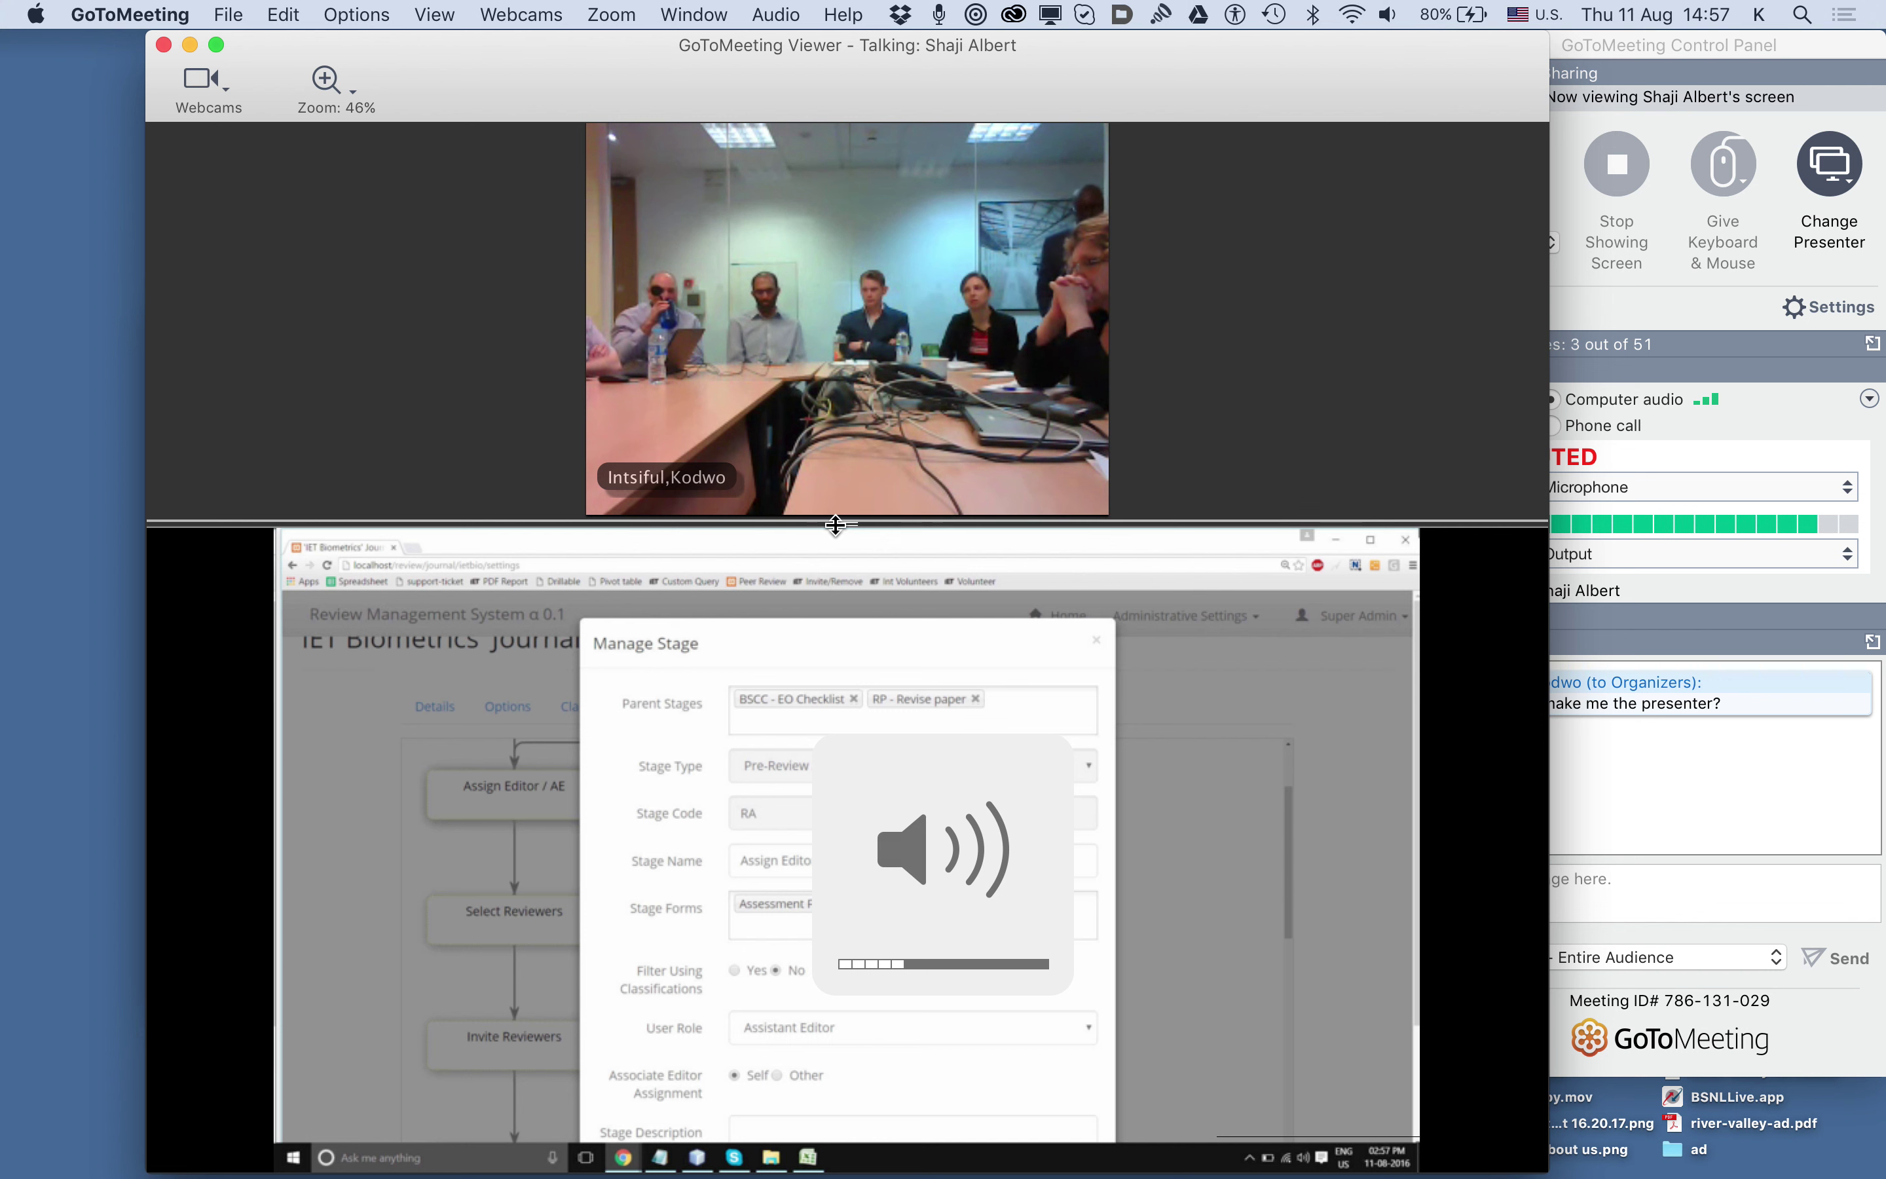
{"action": "key", "text": "XF86AudioLowerVolume"}
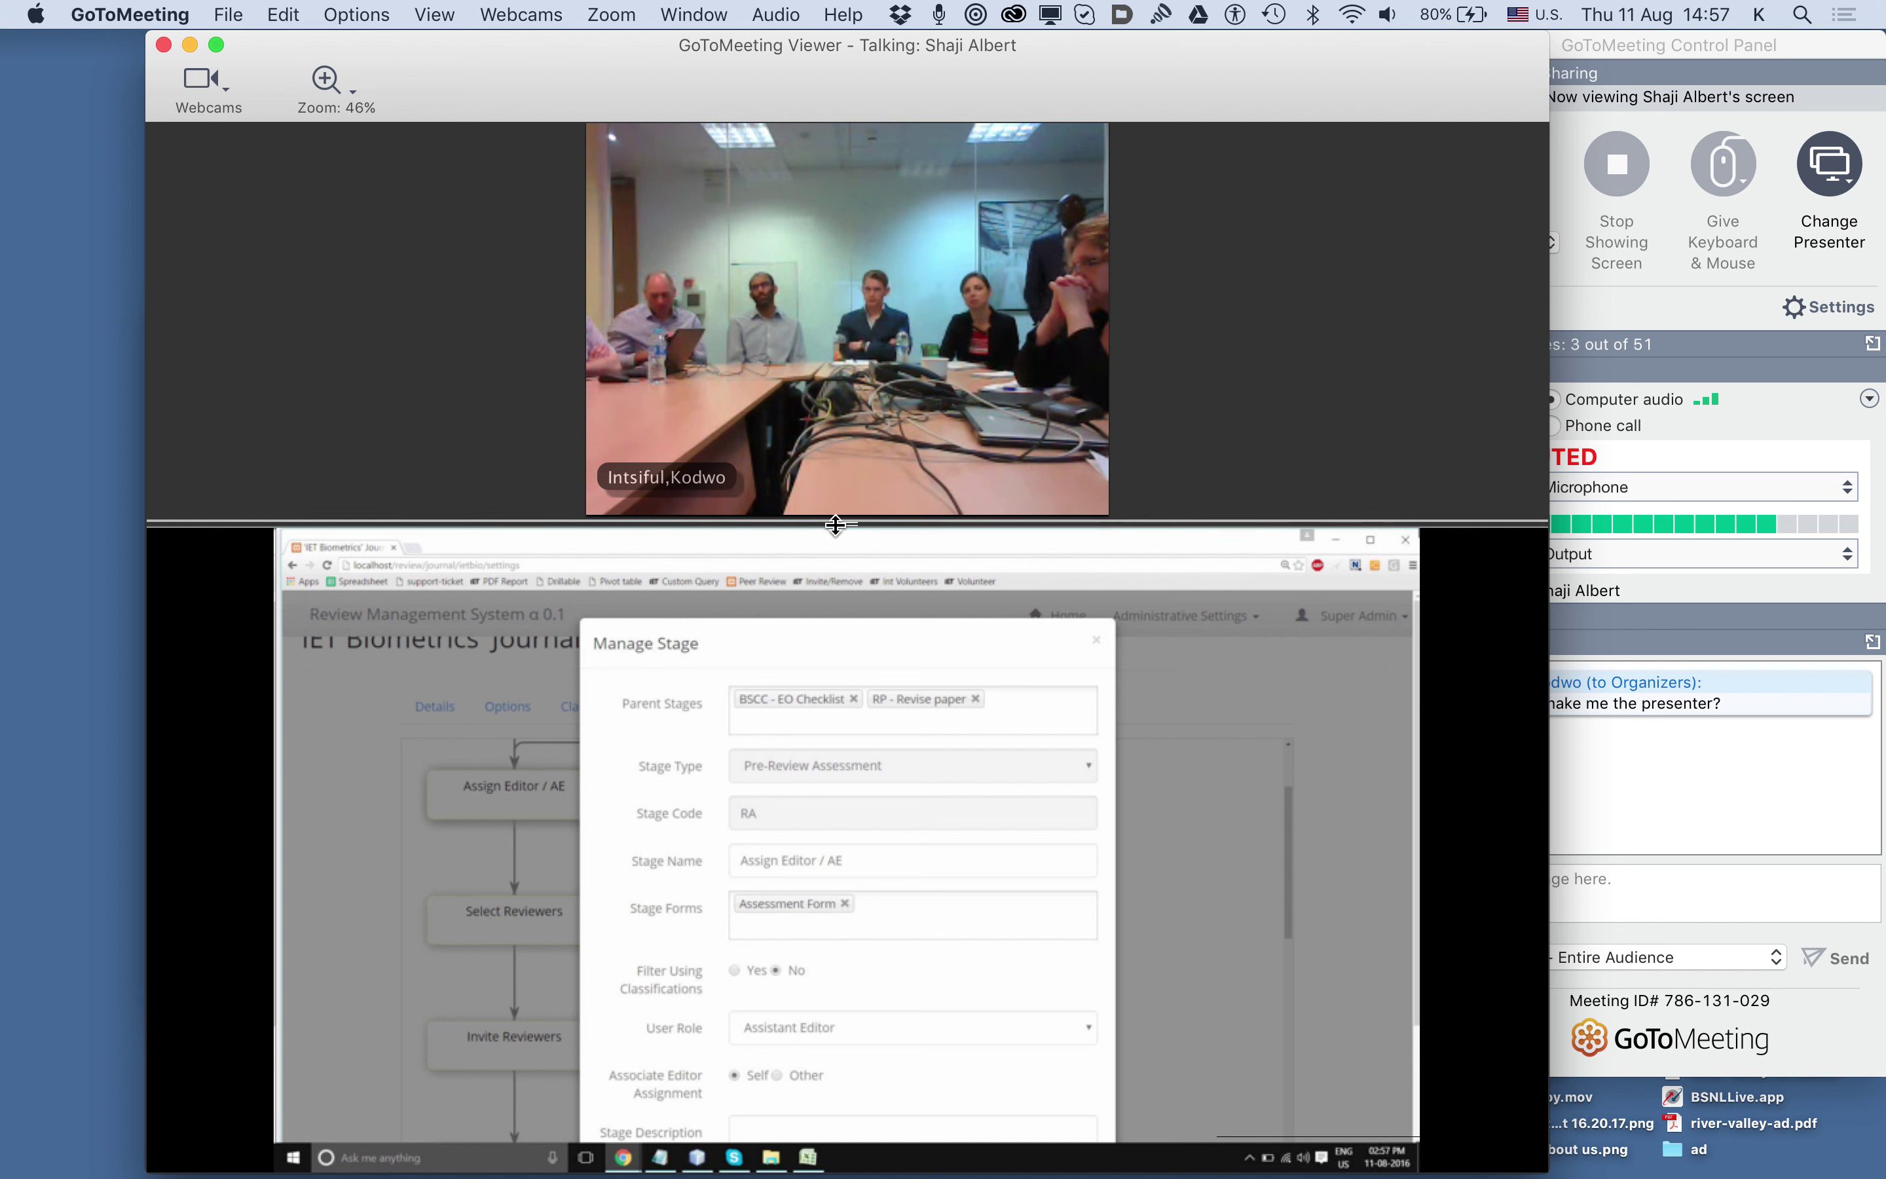
{"action": "key", "text": "XF86AudioLowerVolume"}
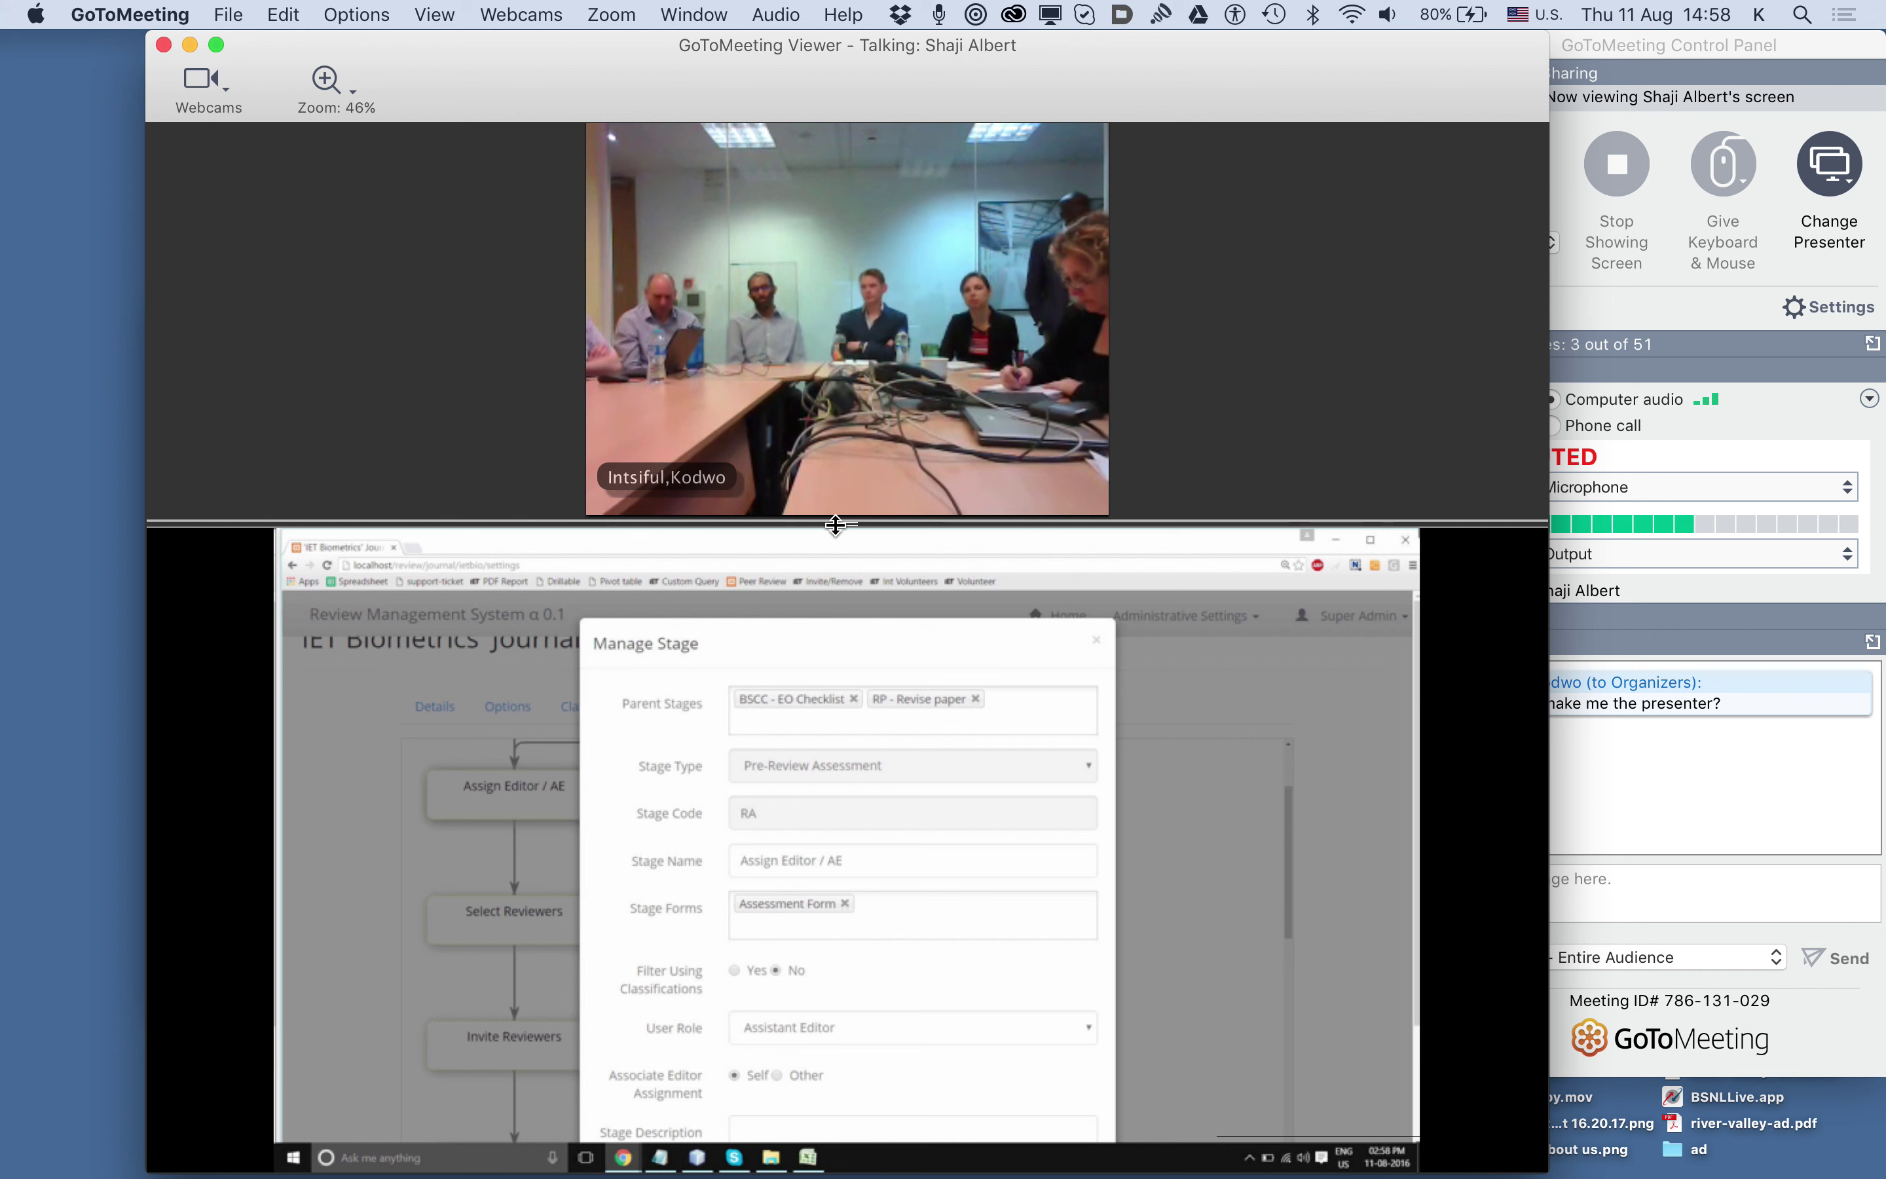
Raise the system sound volume to 12 of 16 bars.
{"action": "key", "text": "XF86AudioRaiseVolume"}
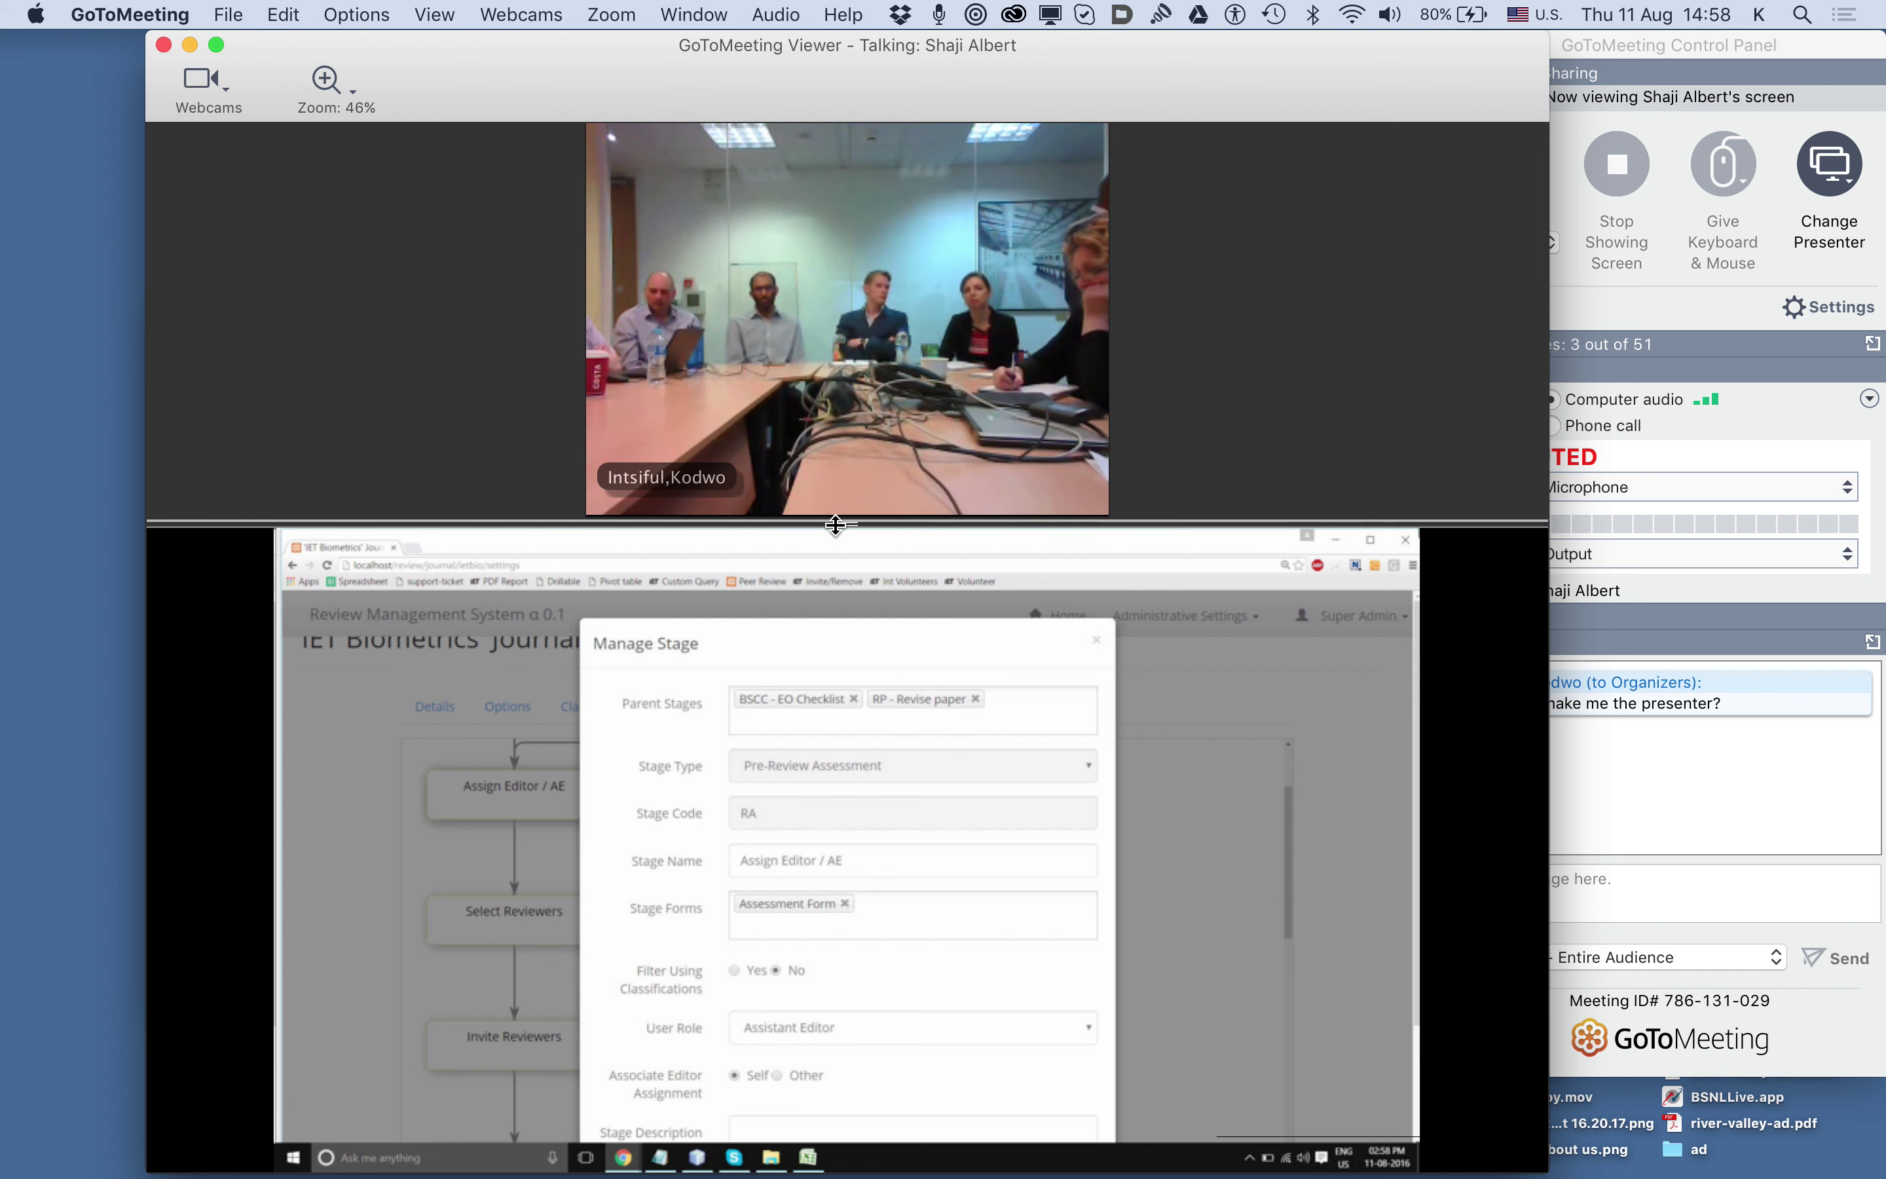
{"action": "key", "text": "XF86AudioRaiseVolume"}
{"action": "key", "text": "XF86AudioRaiseVolume"}
{"action": "key", "text": "XF86AudioRaiseVolume"}
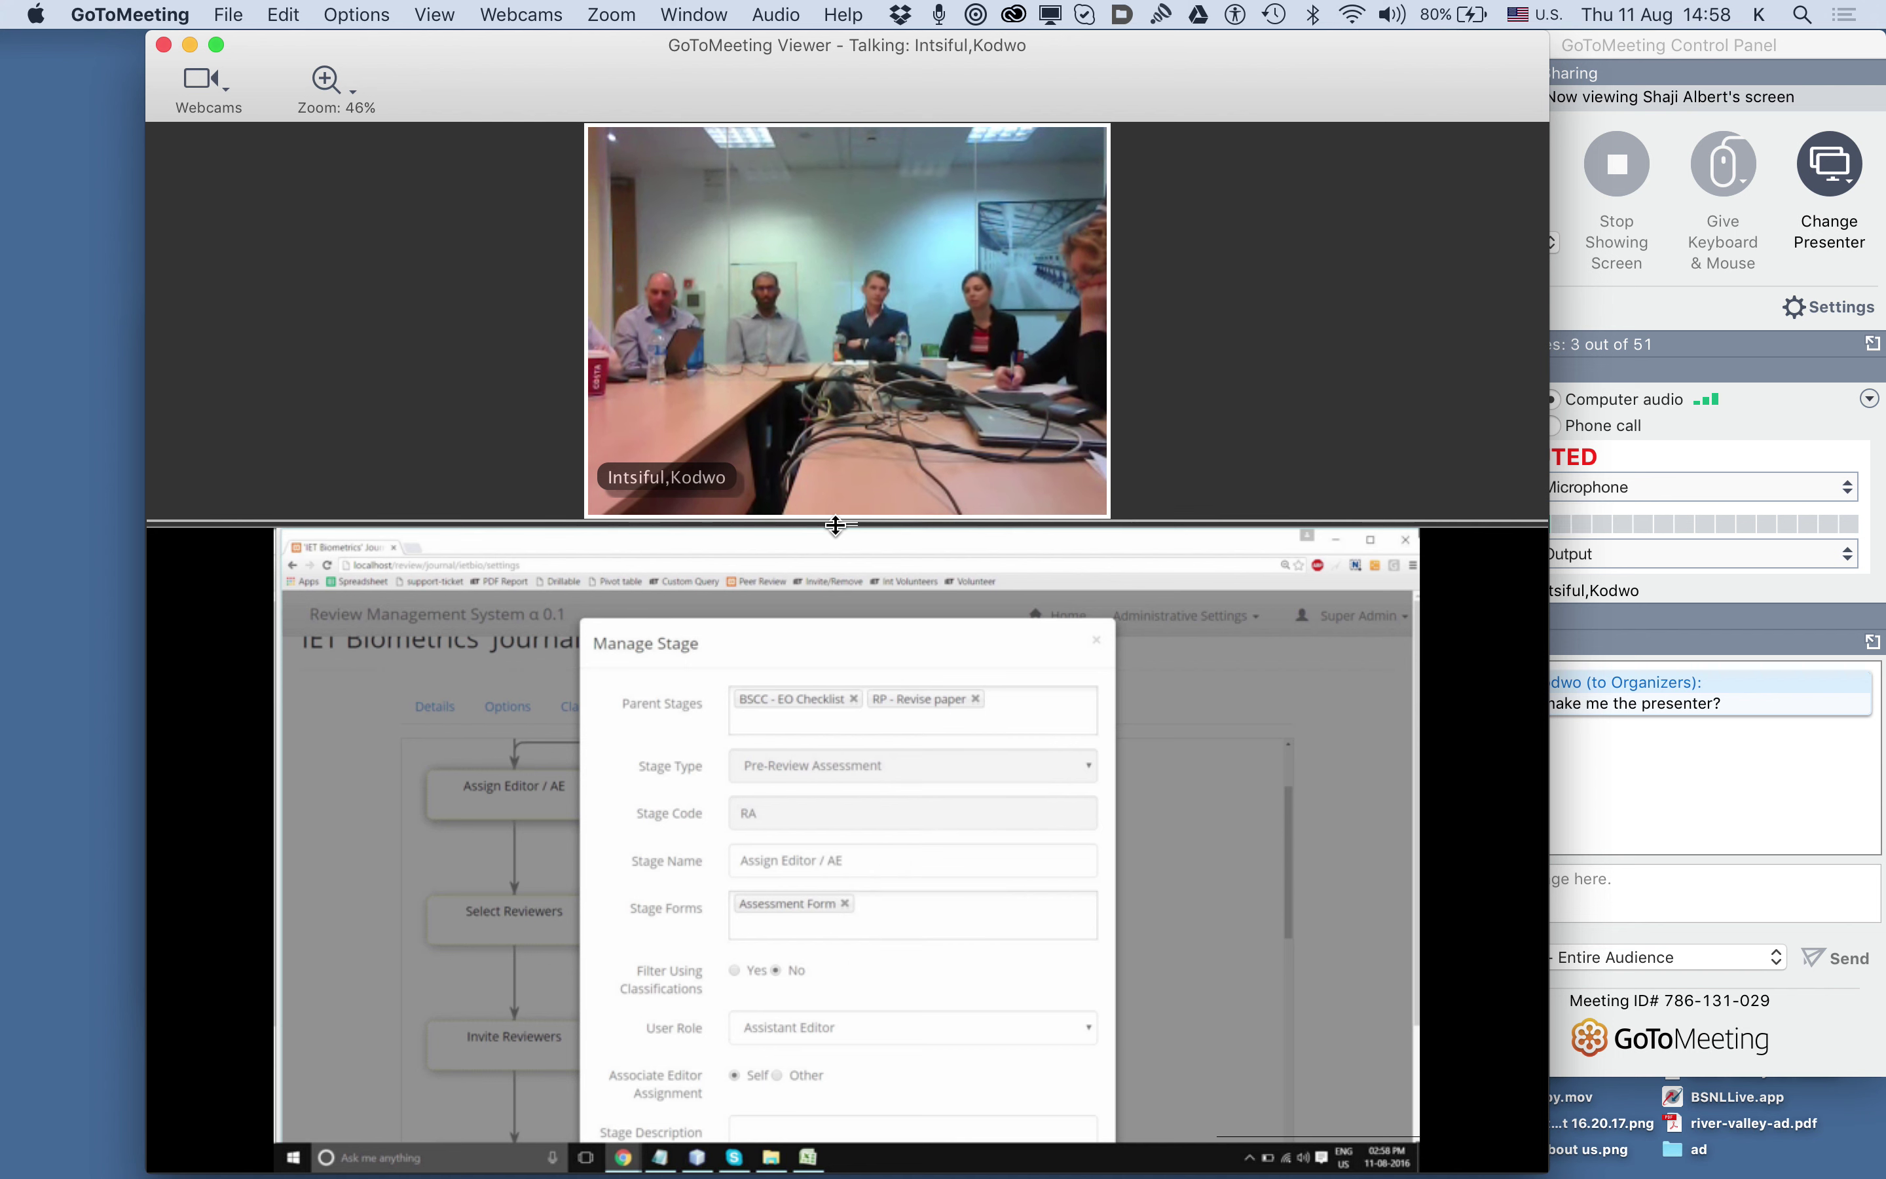
{"action": "key", "text": "XF86AudioRaiseVolume"}
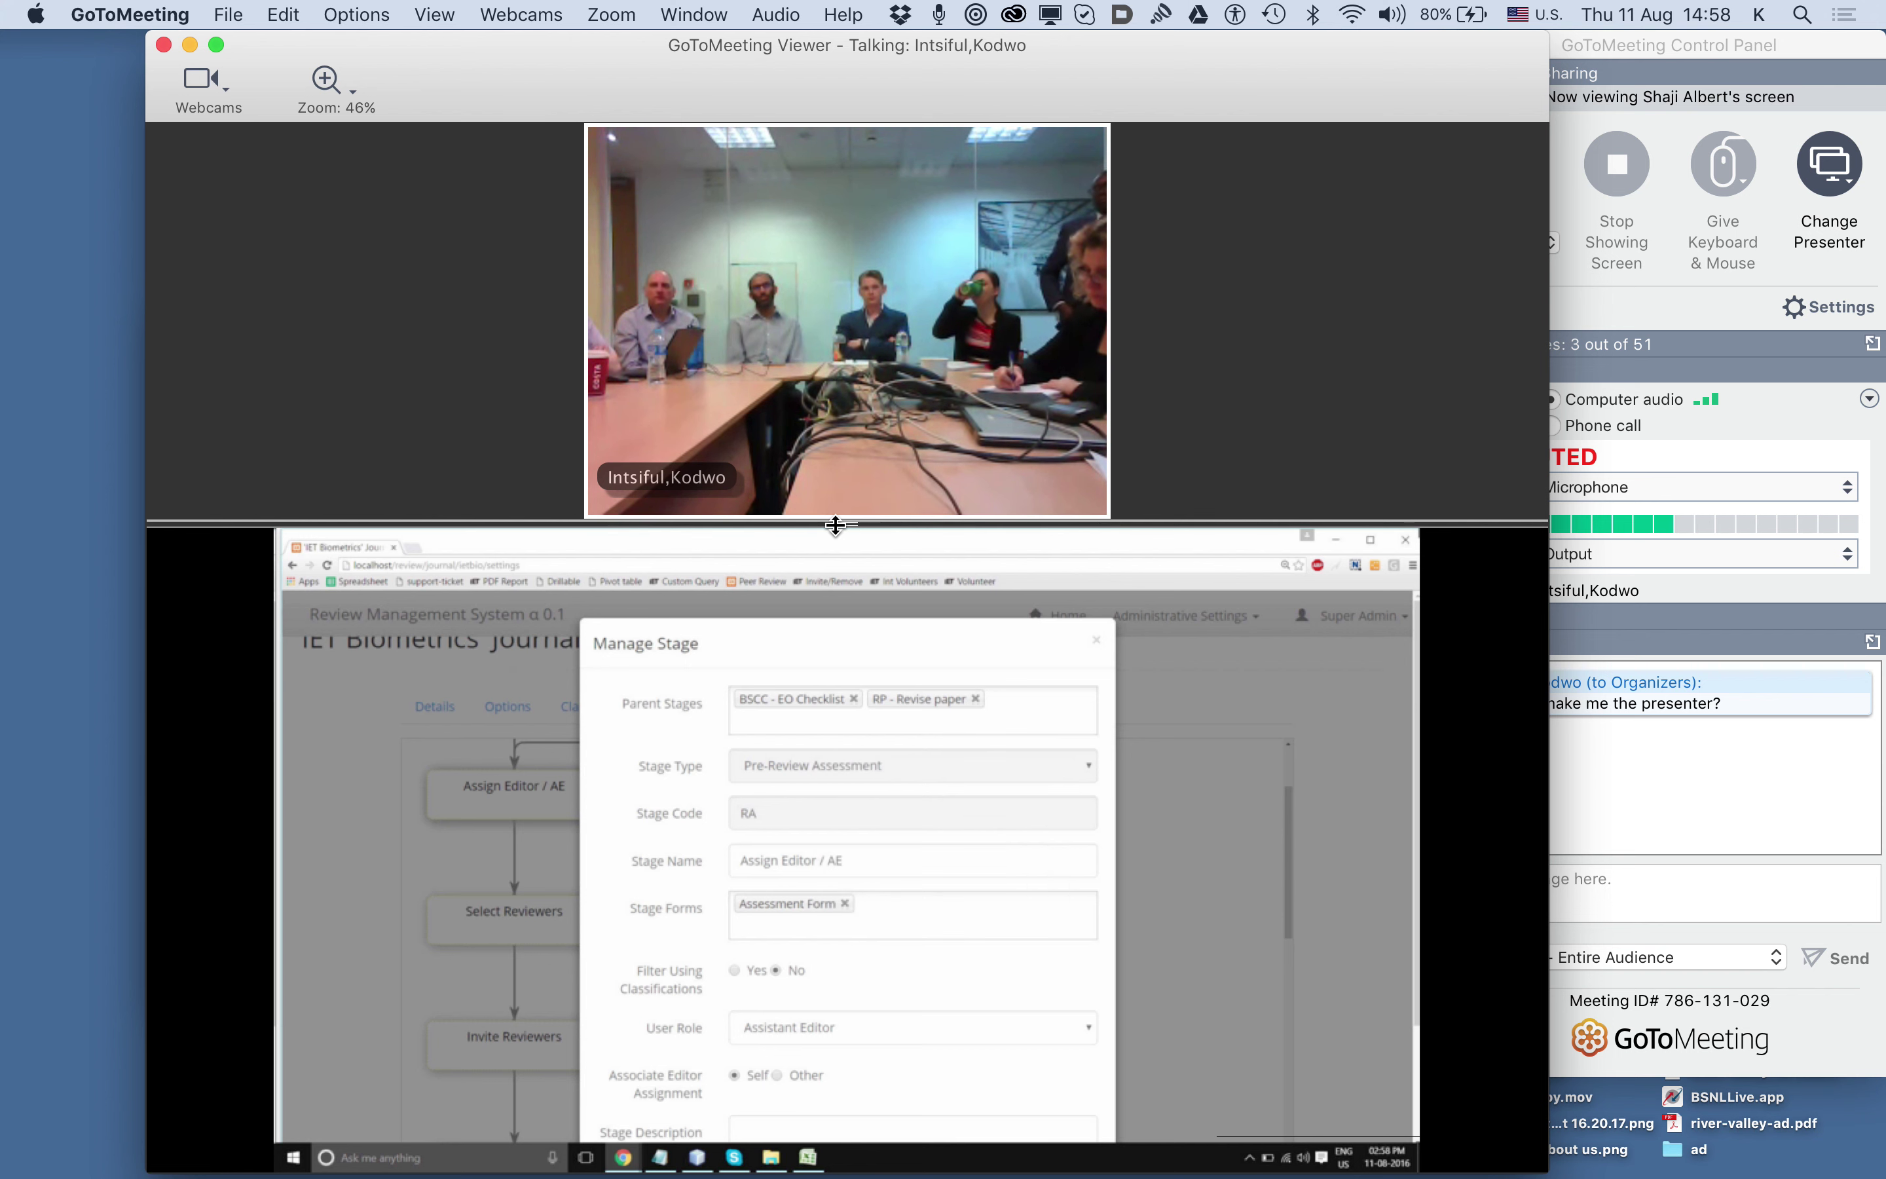
{"action": "key", "text": "XF86AudioRaiseVolume"}
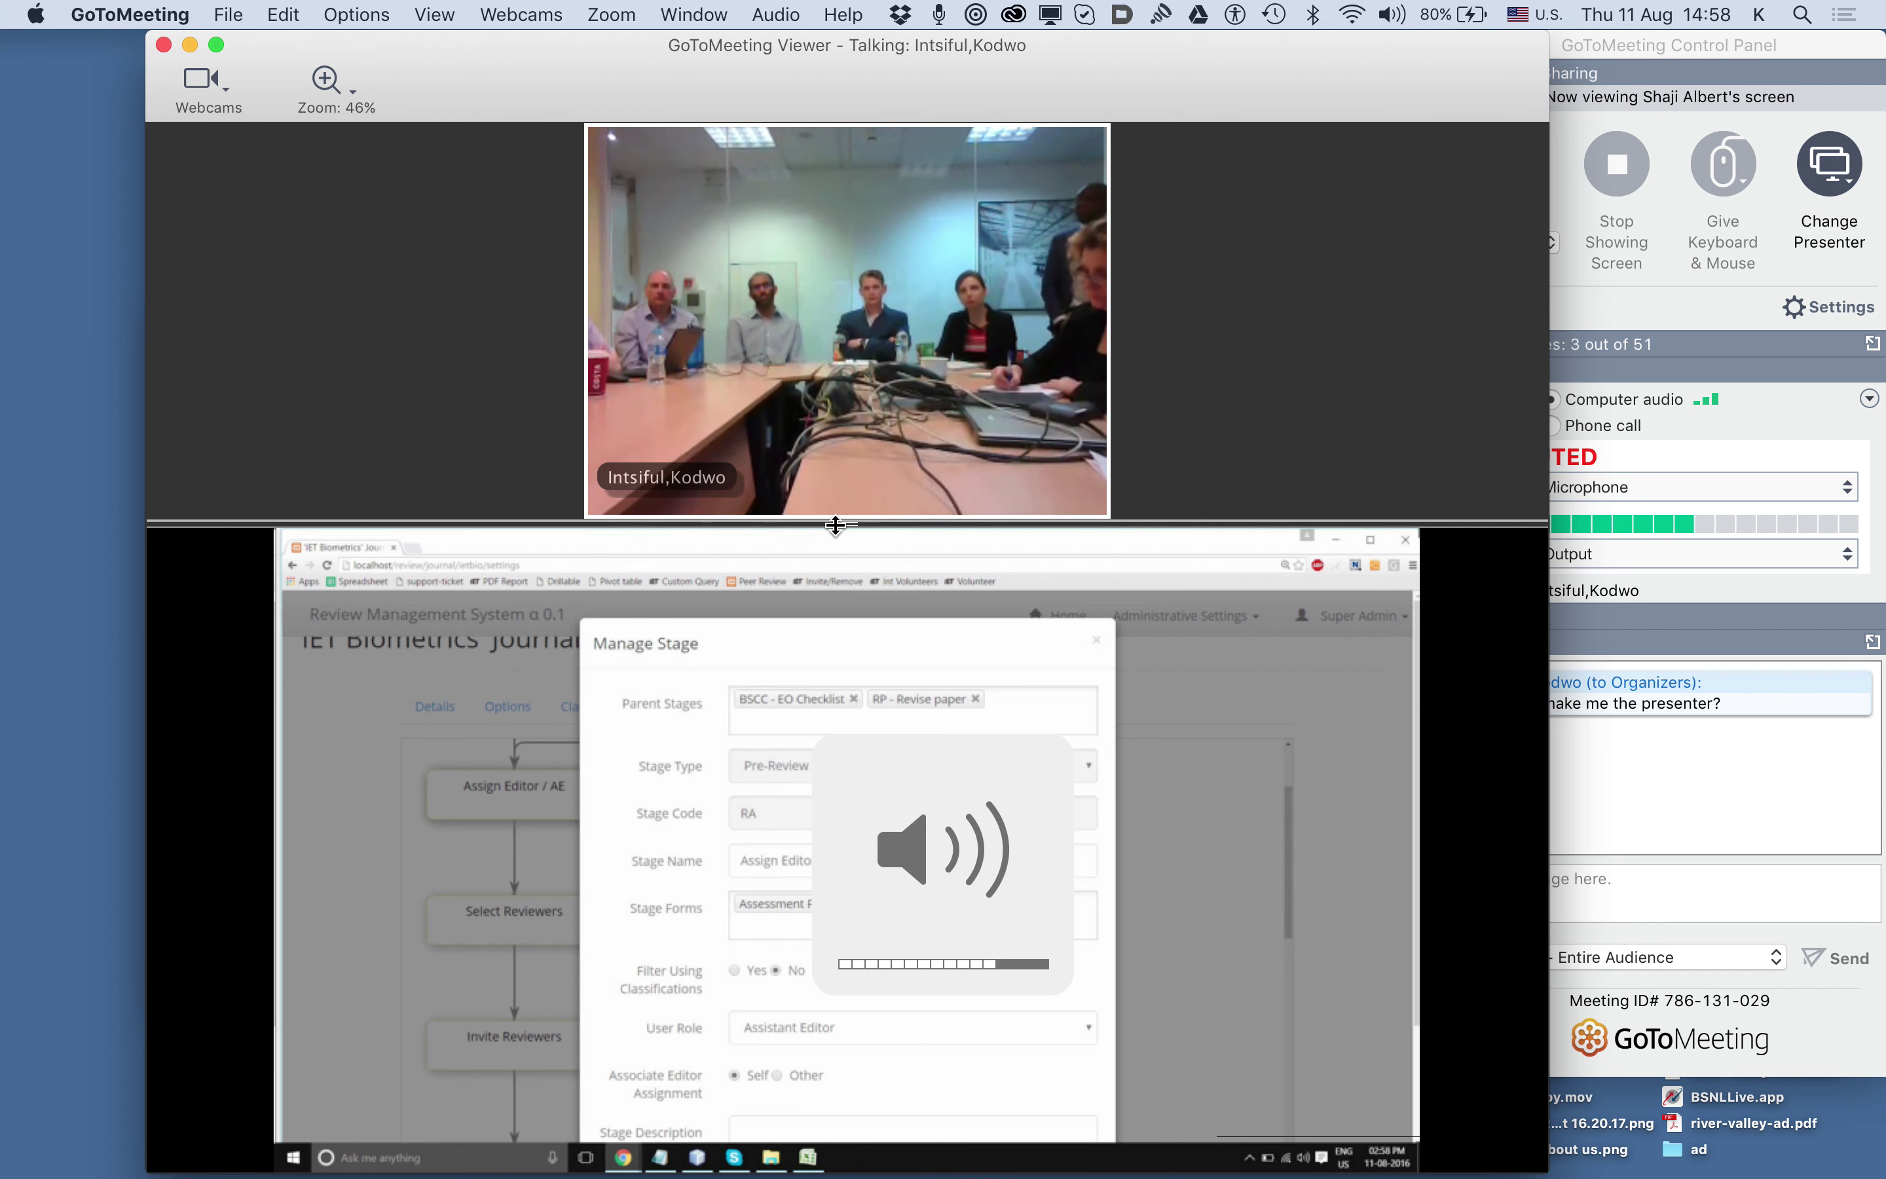
Fine-tune the system sound volume down and back up to 14 of 16 bars.
{"action": "key", "text": "XF86AudioLowerVolume"}
{"action": "key", "text": "XF86AudioLowerVolume"}
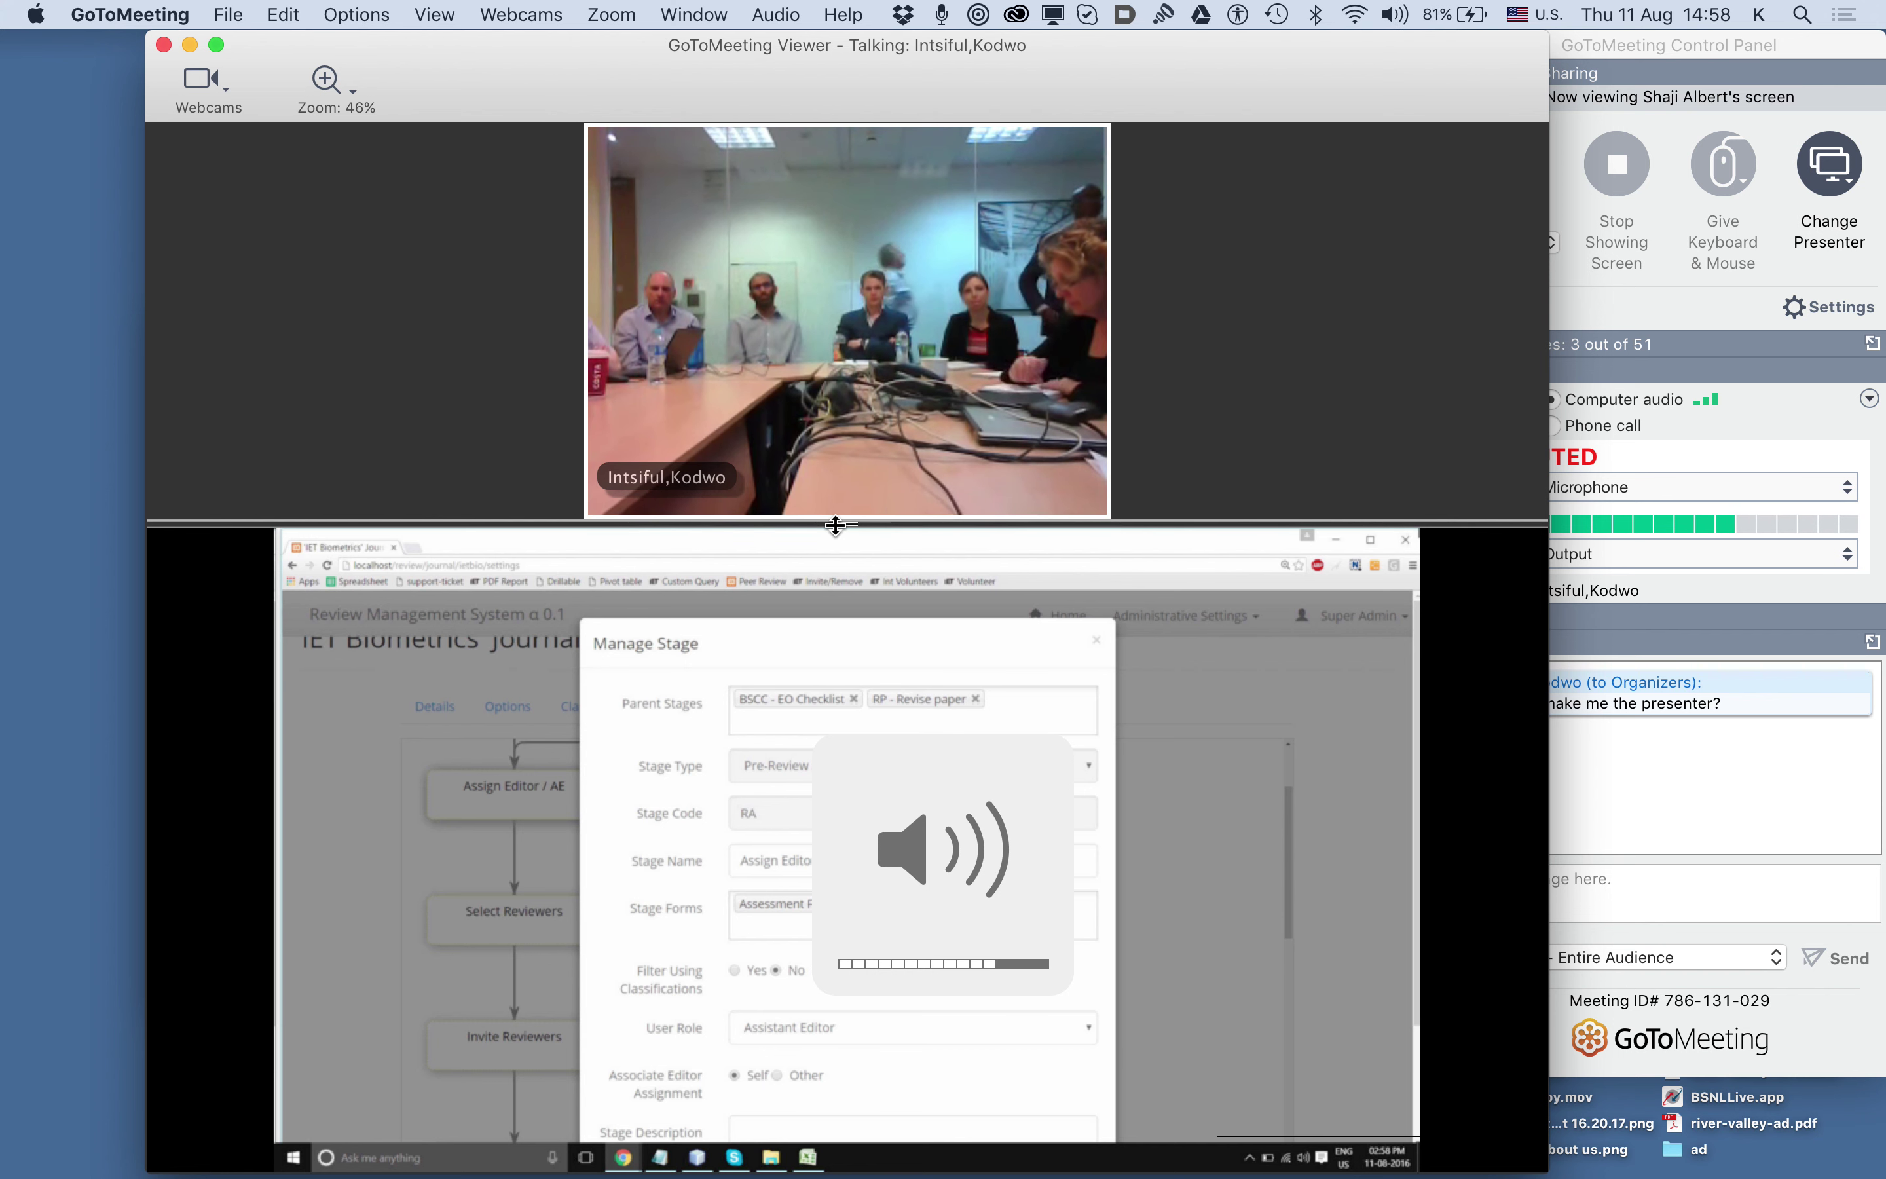
{"action": "key", "text": "XF86AudioRaiseVolume"}
{"action": "key", "text": "XF86AudioRaiseVolume"}
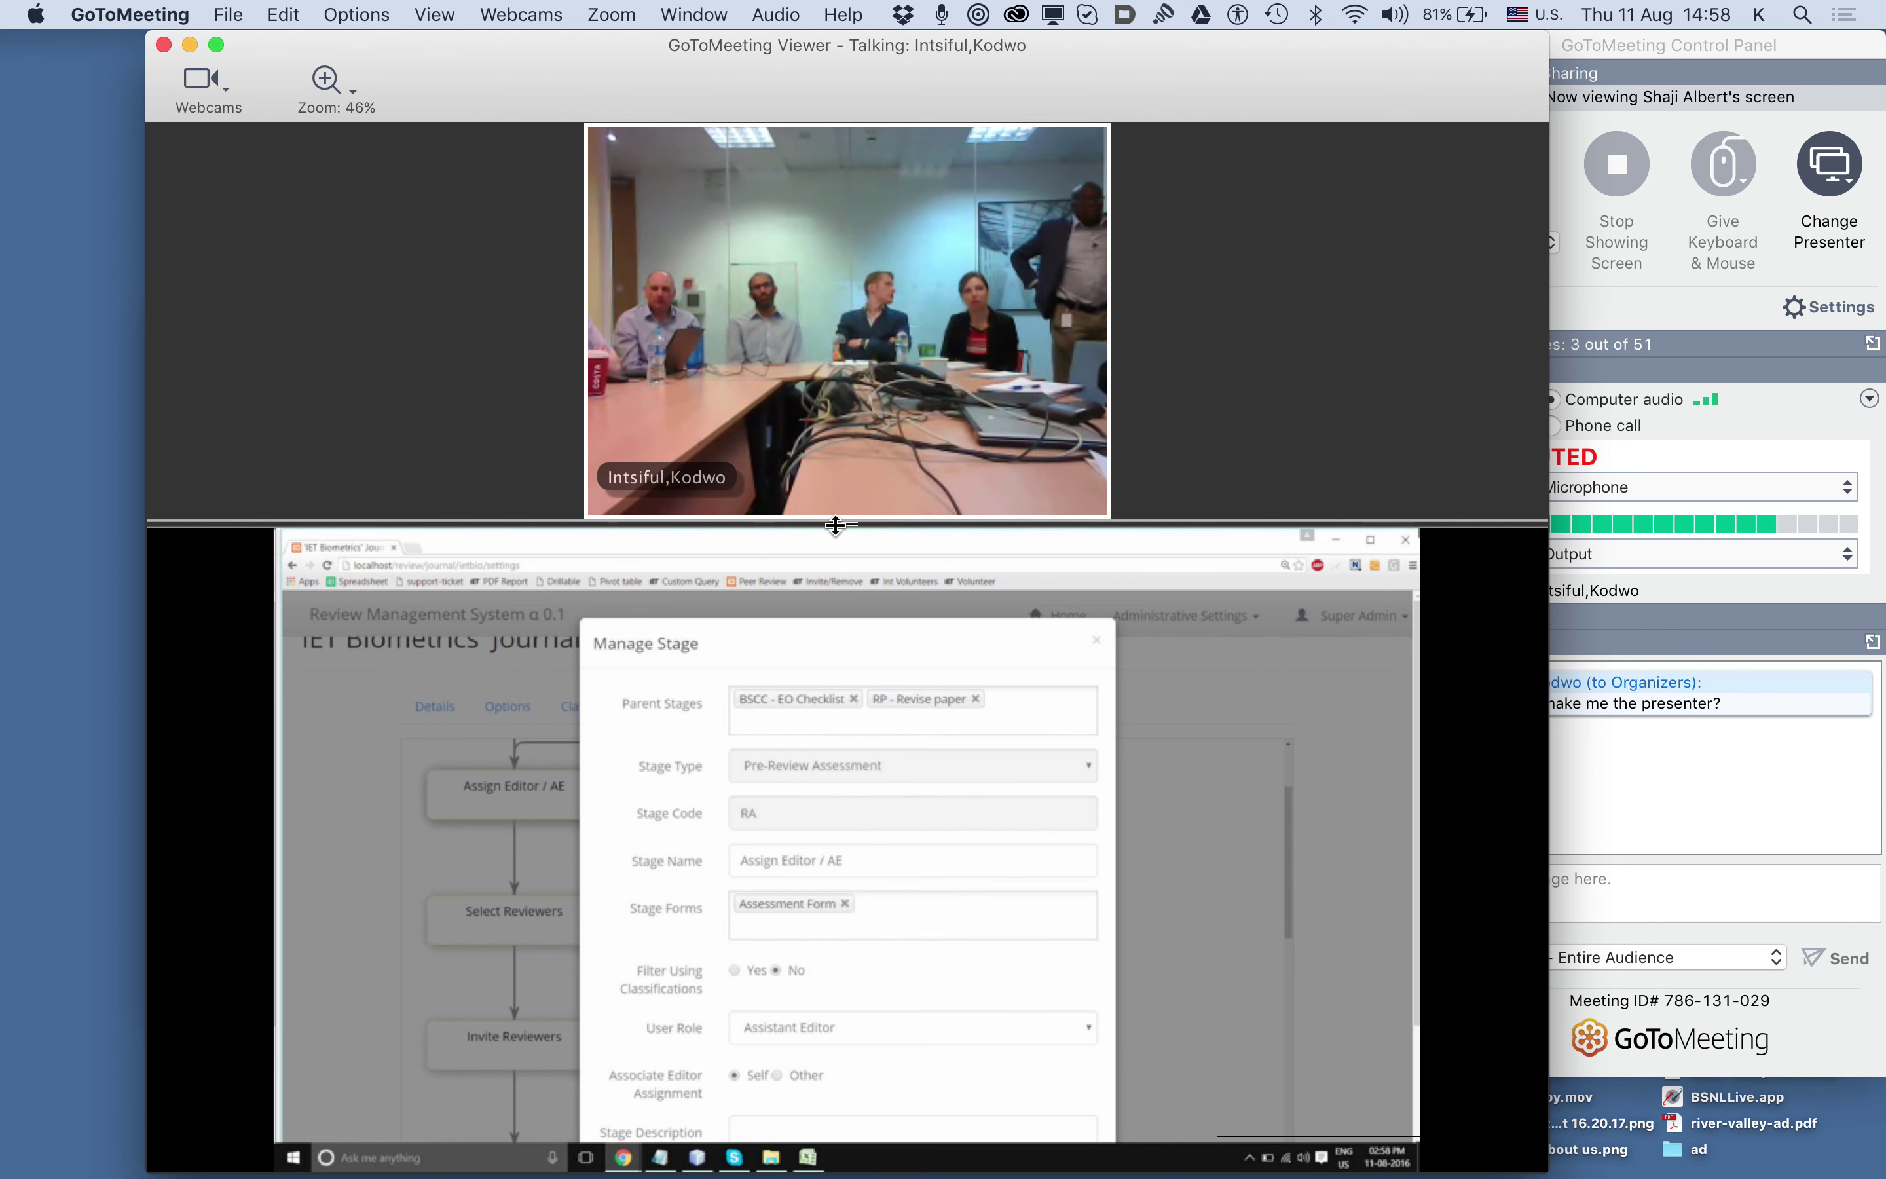
{"action": "key", "text": "XF86AudioRaiseVolume"}
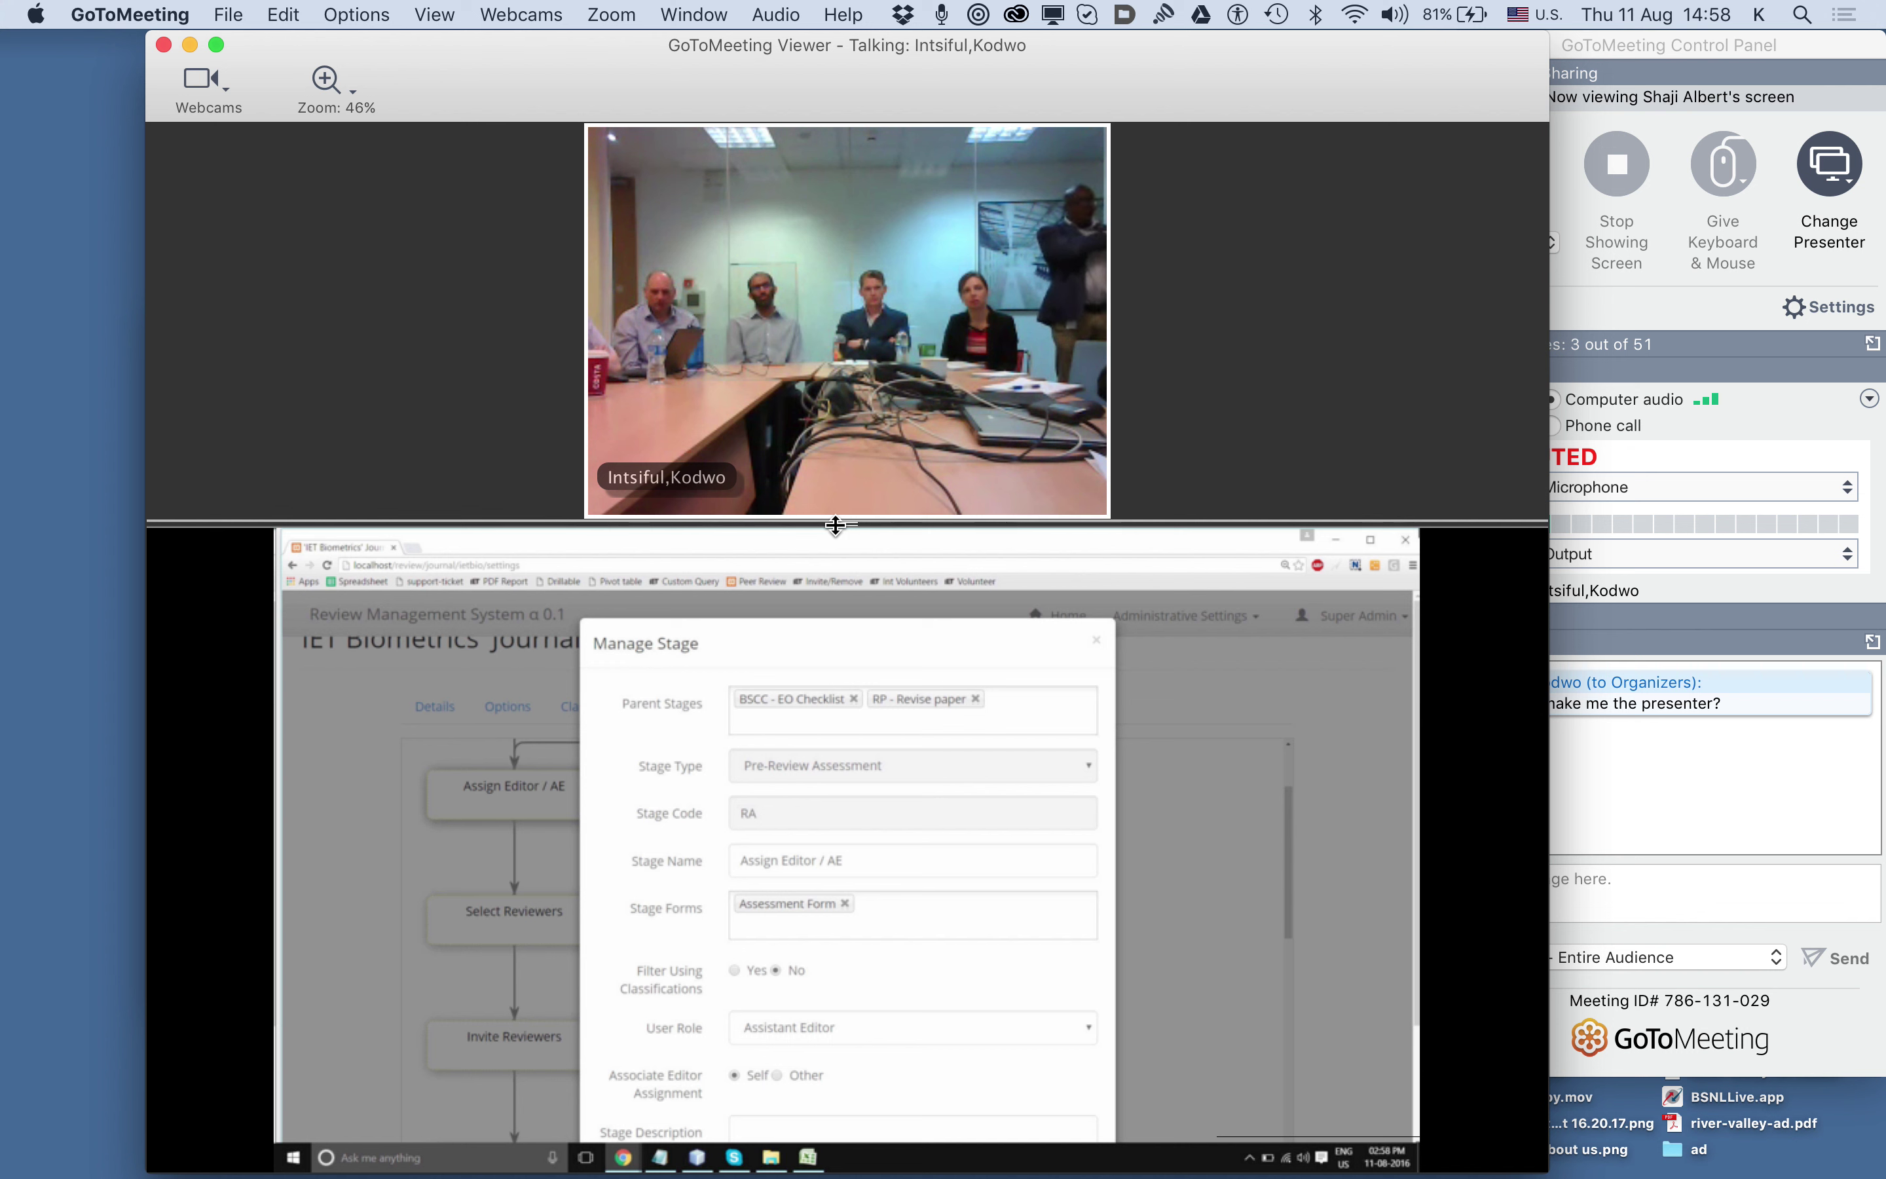
{"action": "key", "text": "XF86AudioRaiseVolume"}
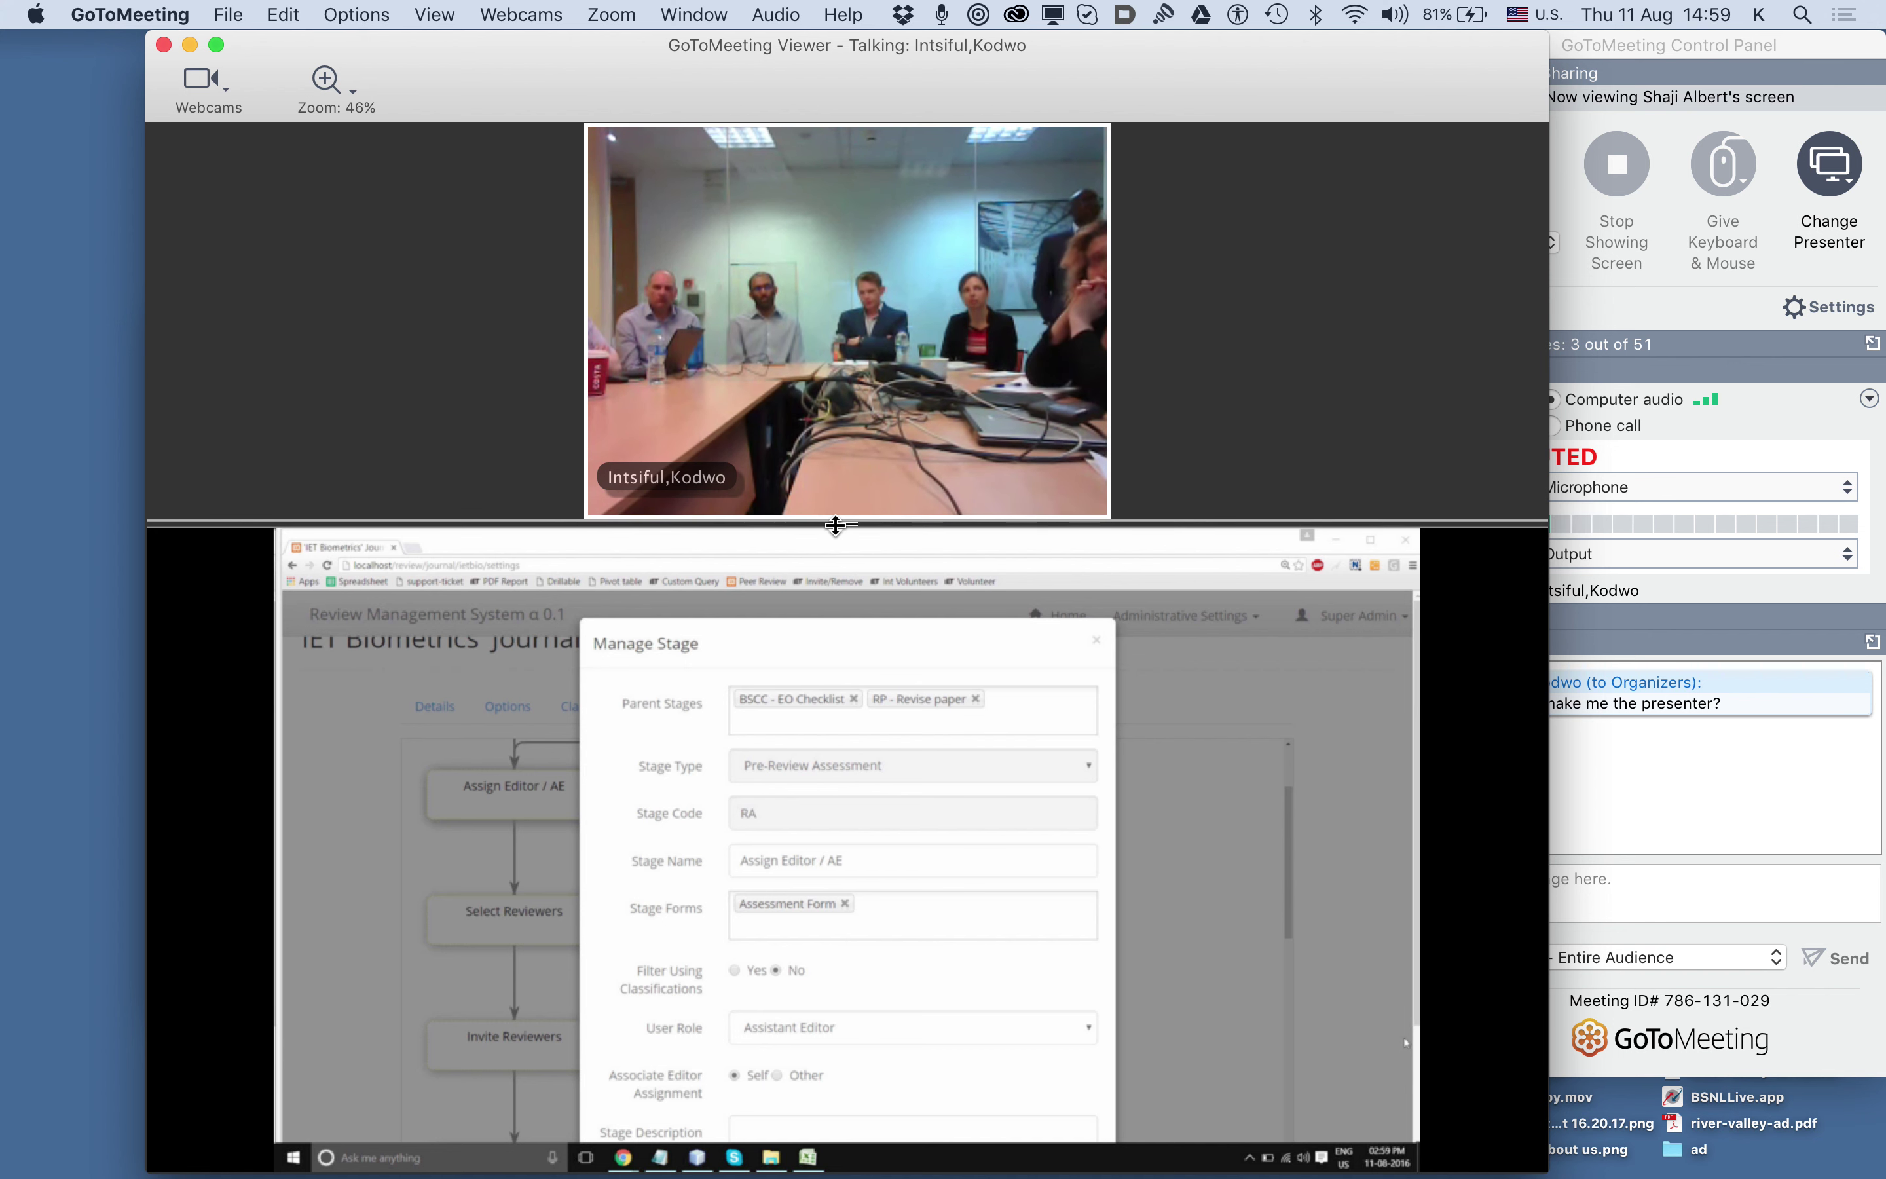
{"action": "key", "text": "XF86AudioRaiseVolume"}
{"action": "key", "text": "XF86AudioRaiseVolume"}
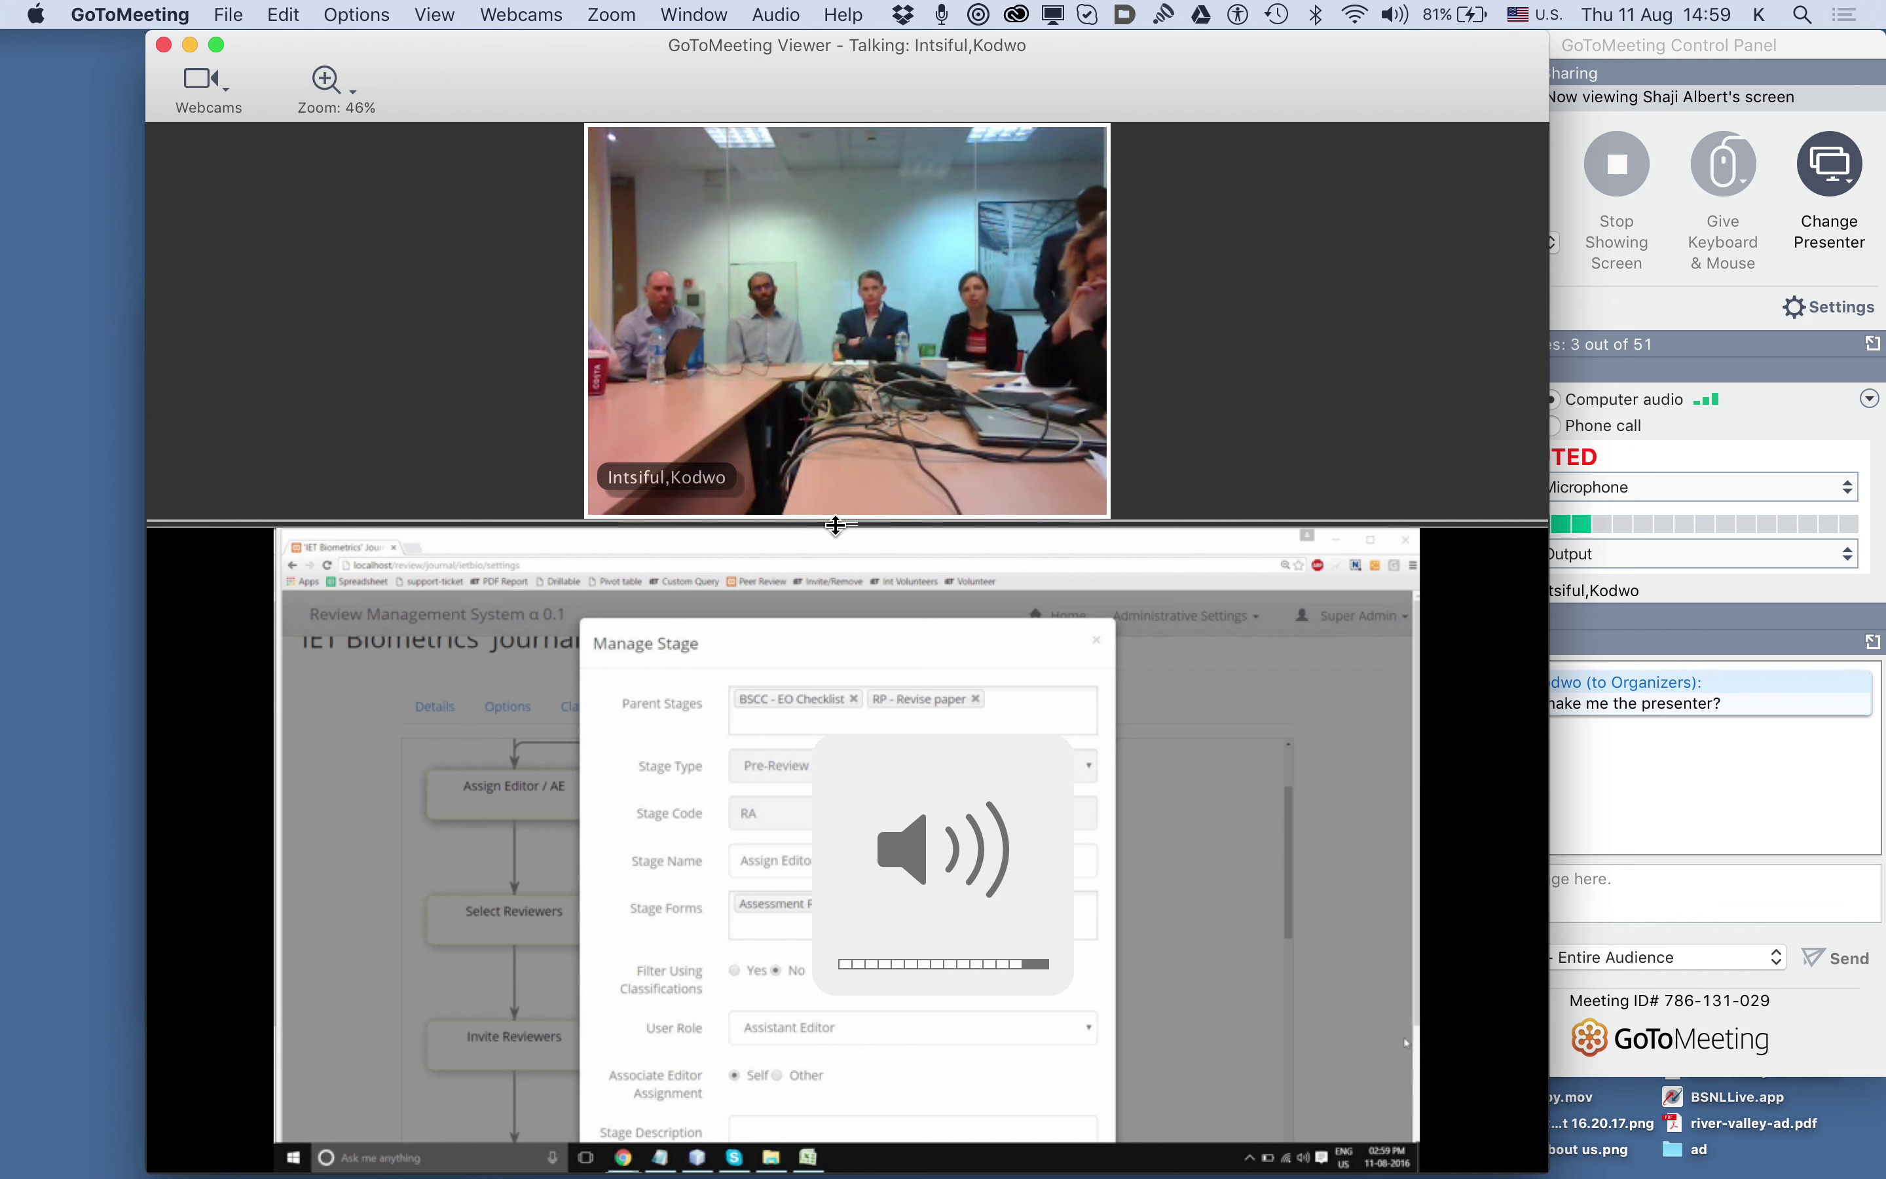
Readjust the system sound volume, ending at 11 of 16 bars.
{"action": "key", "text": "XF86AudioLowerVolume"}
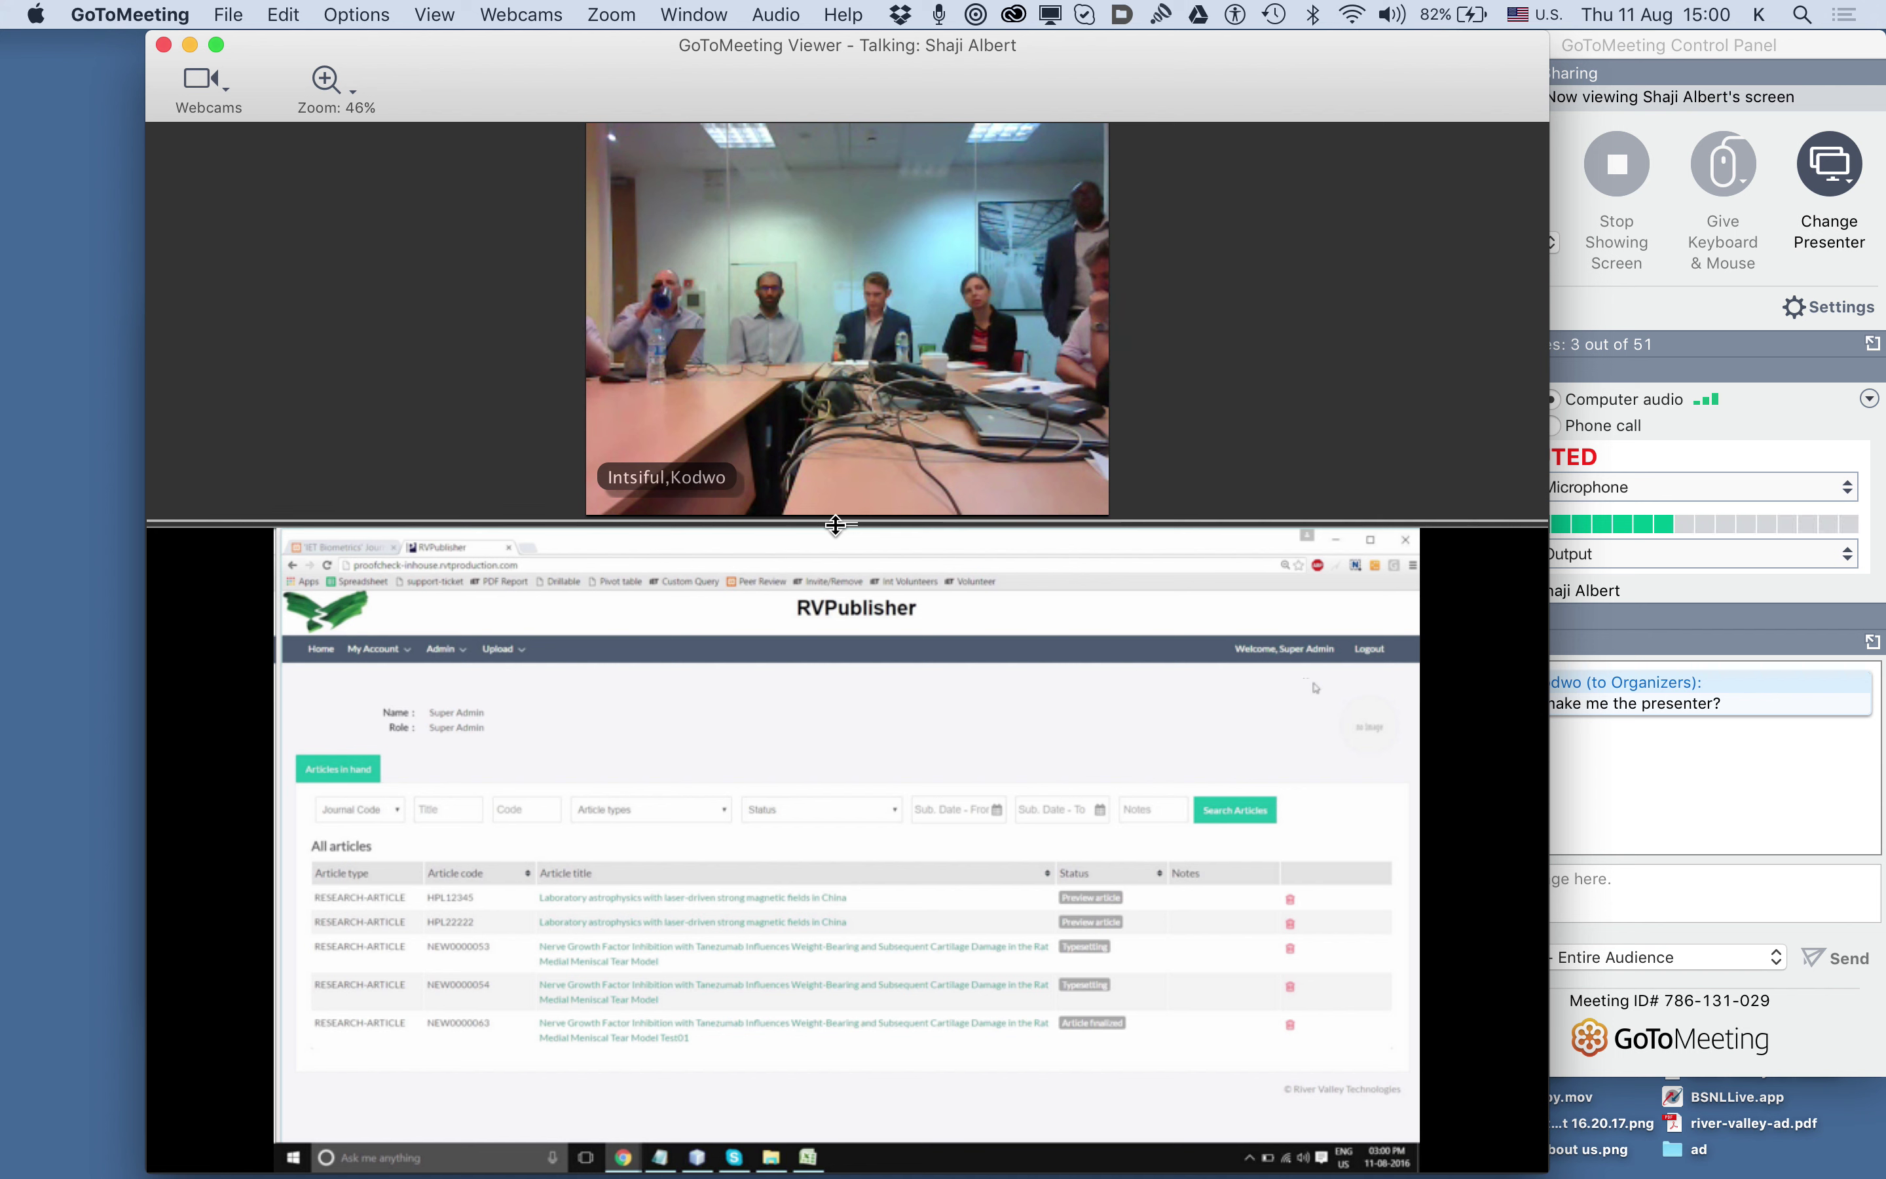
{"action": "key", "text": "XF86AudioRaiseVolume"}
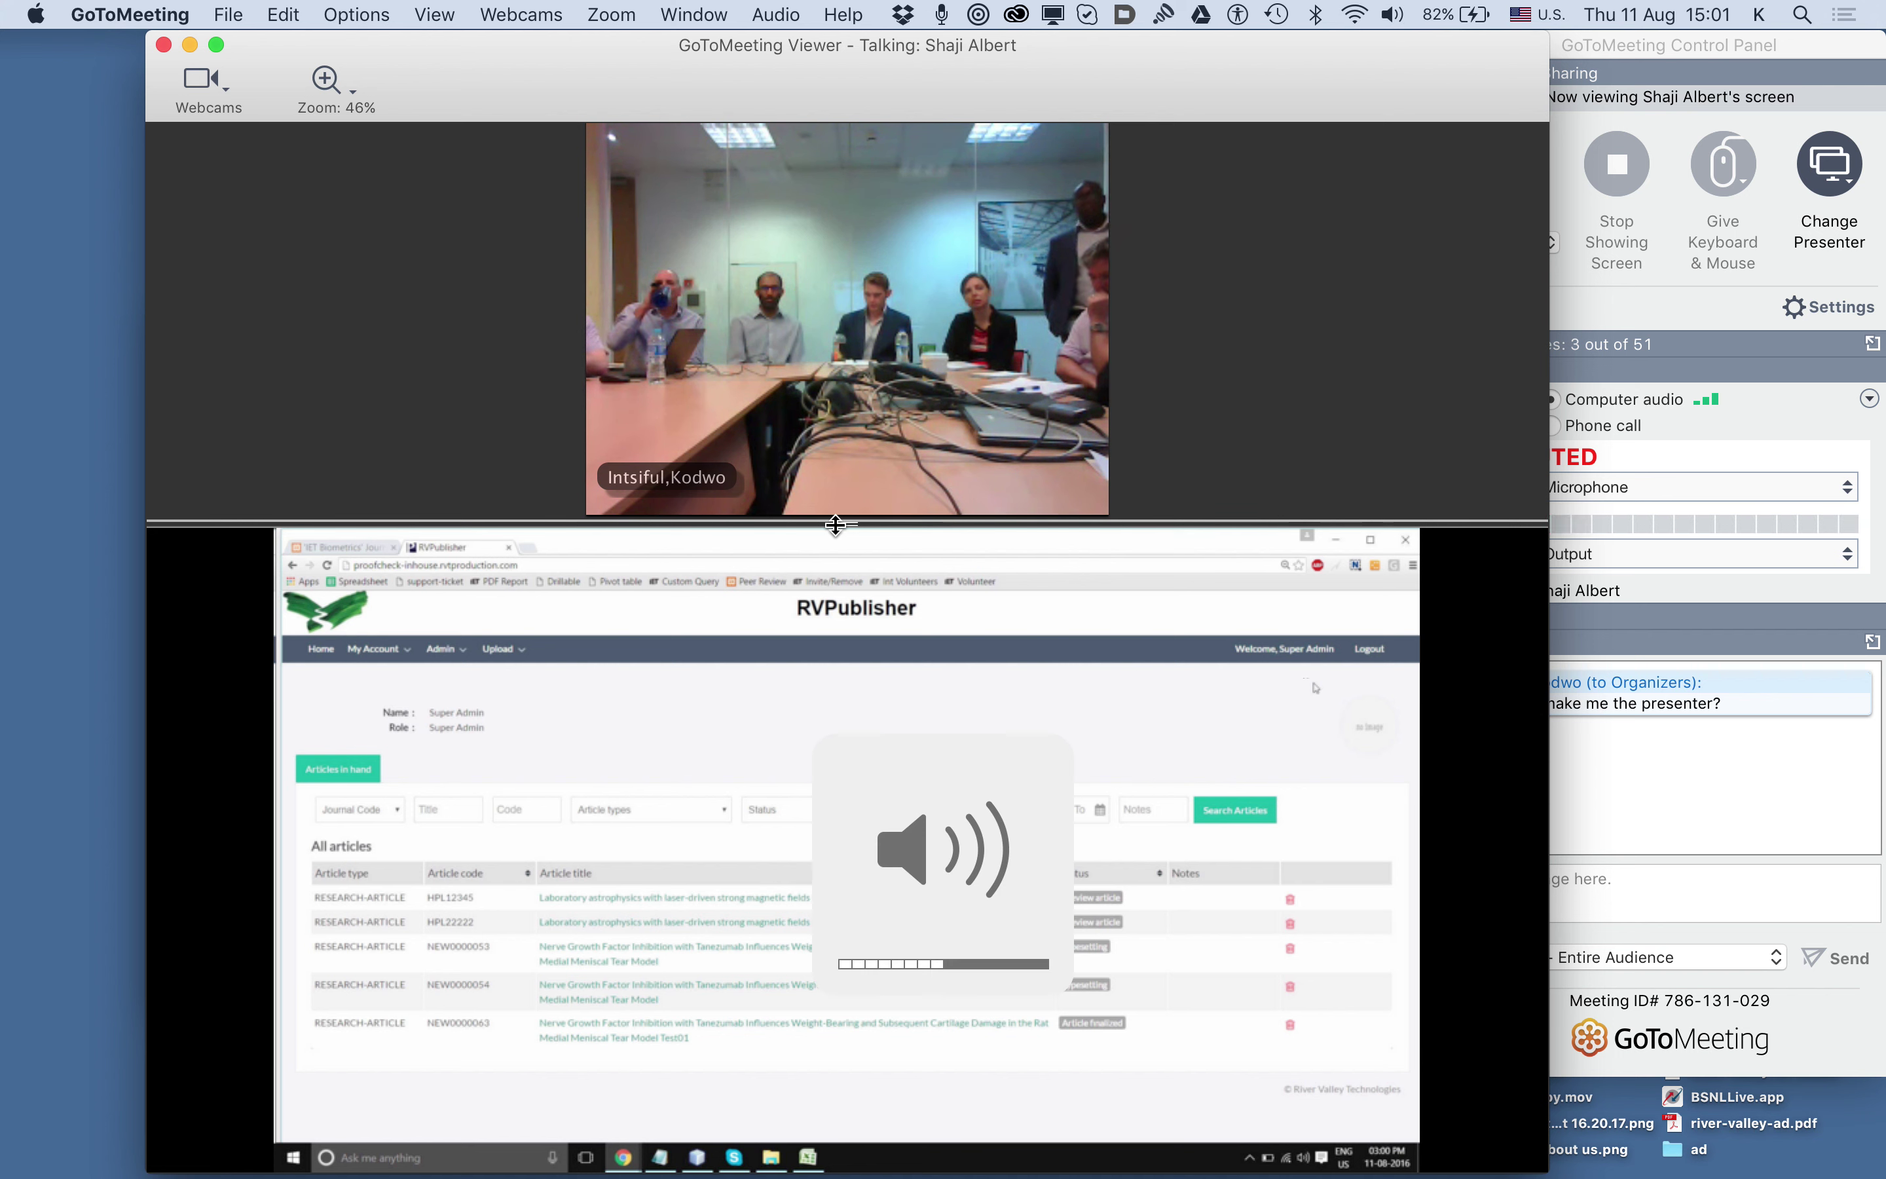
{"action": "key", "text": "XF86AudioLowerVolume"}
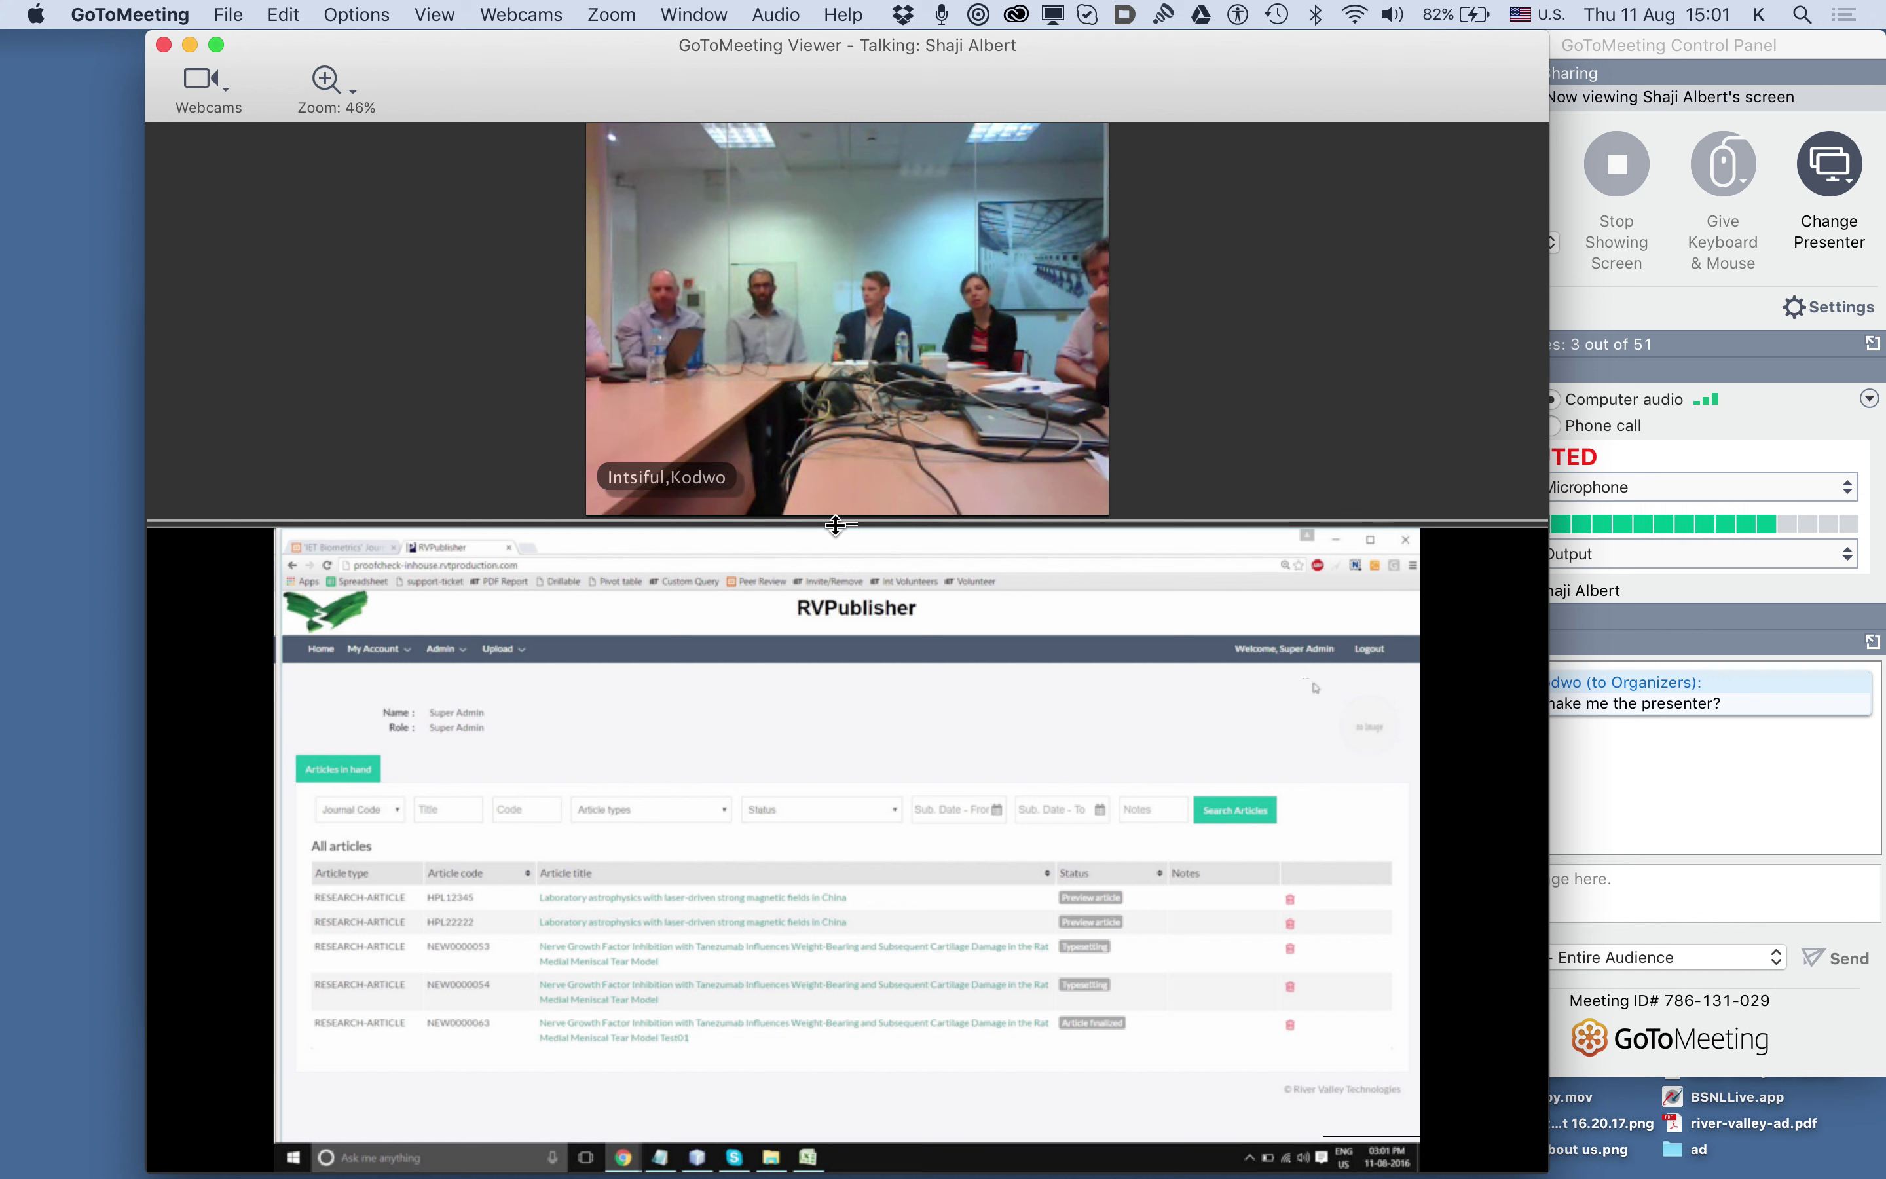
{"action": "key", "text": "XF86AudioRaiseVolume"}
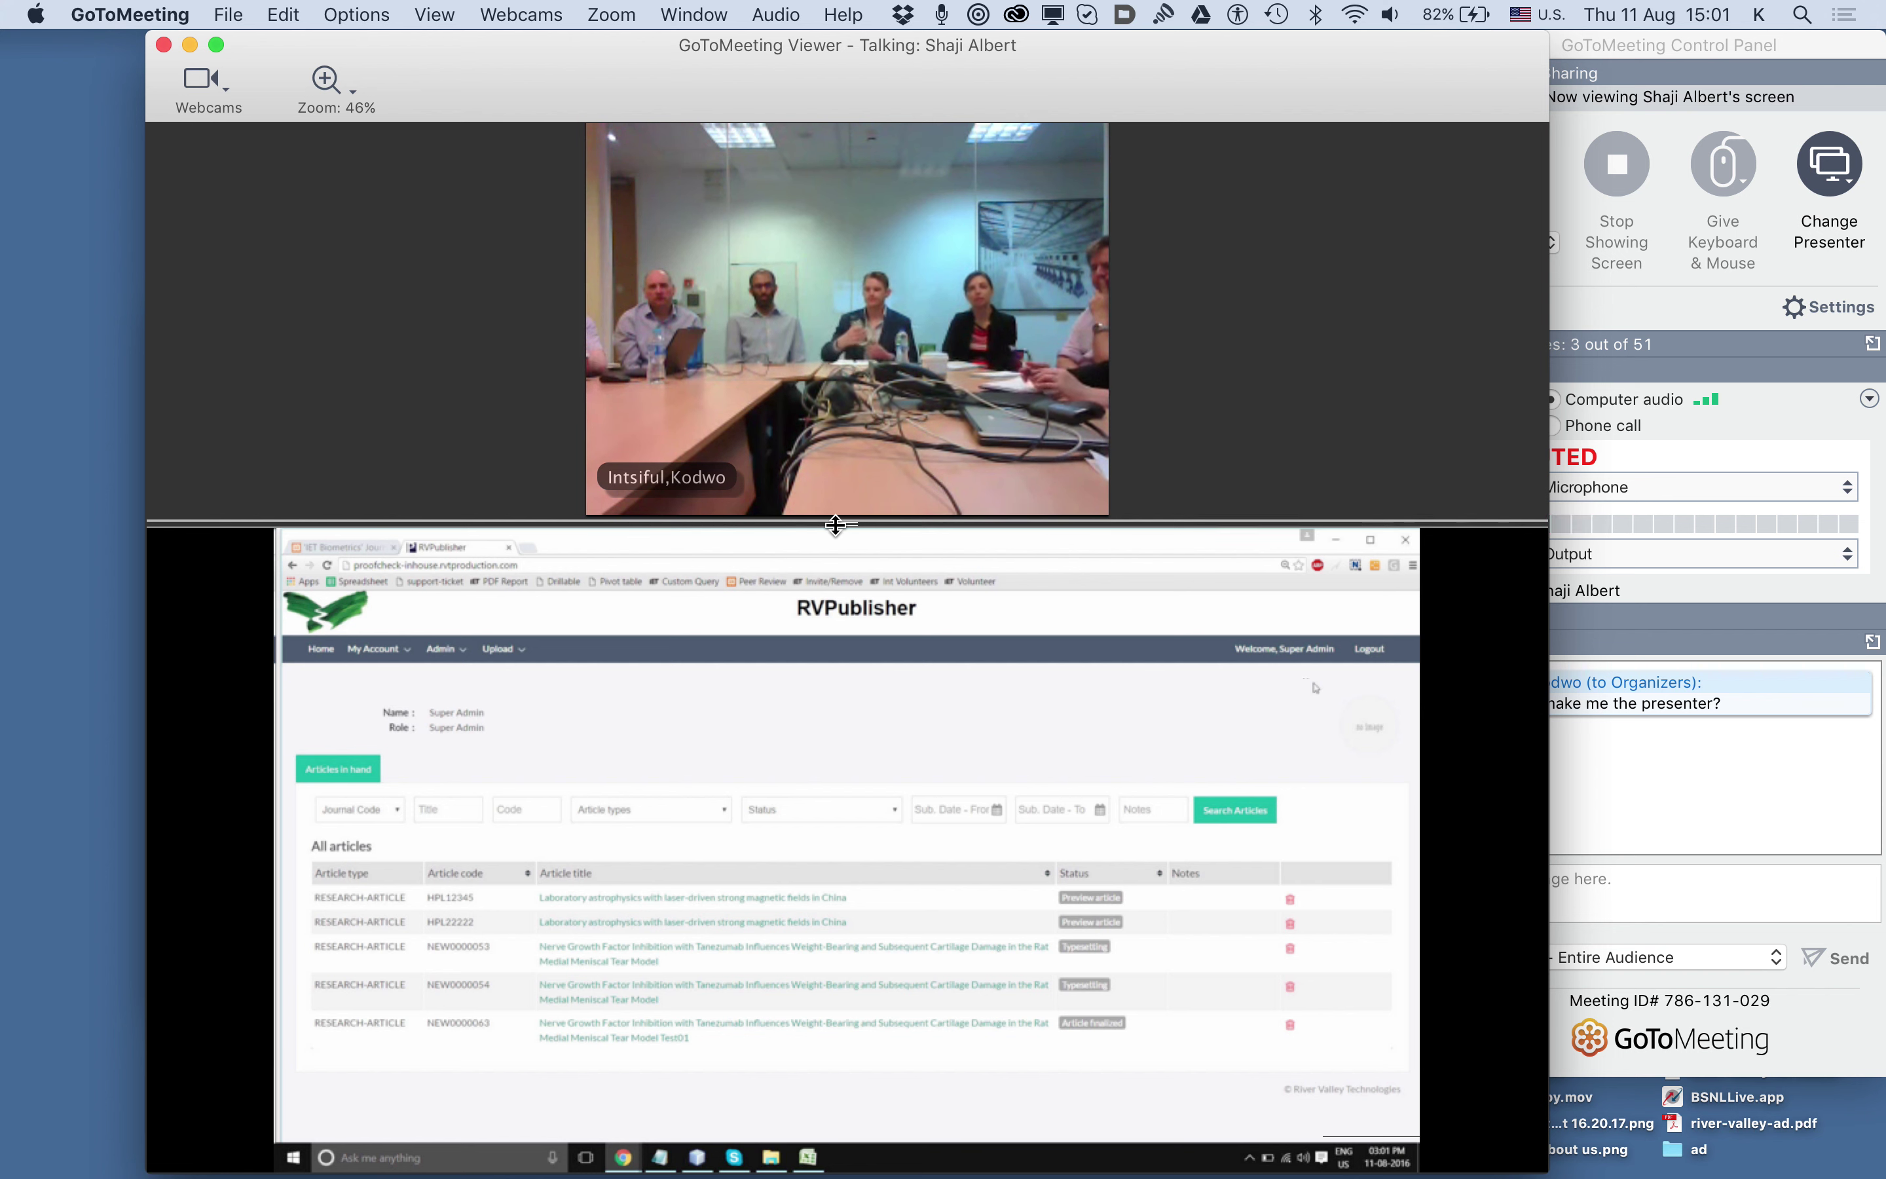
{"action": "key", "text": "XF86AudioRaiseVolume"}
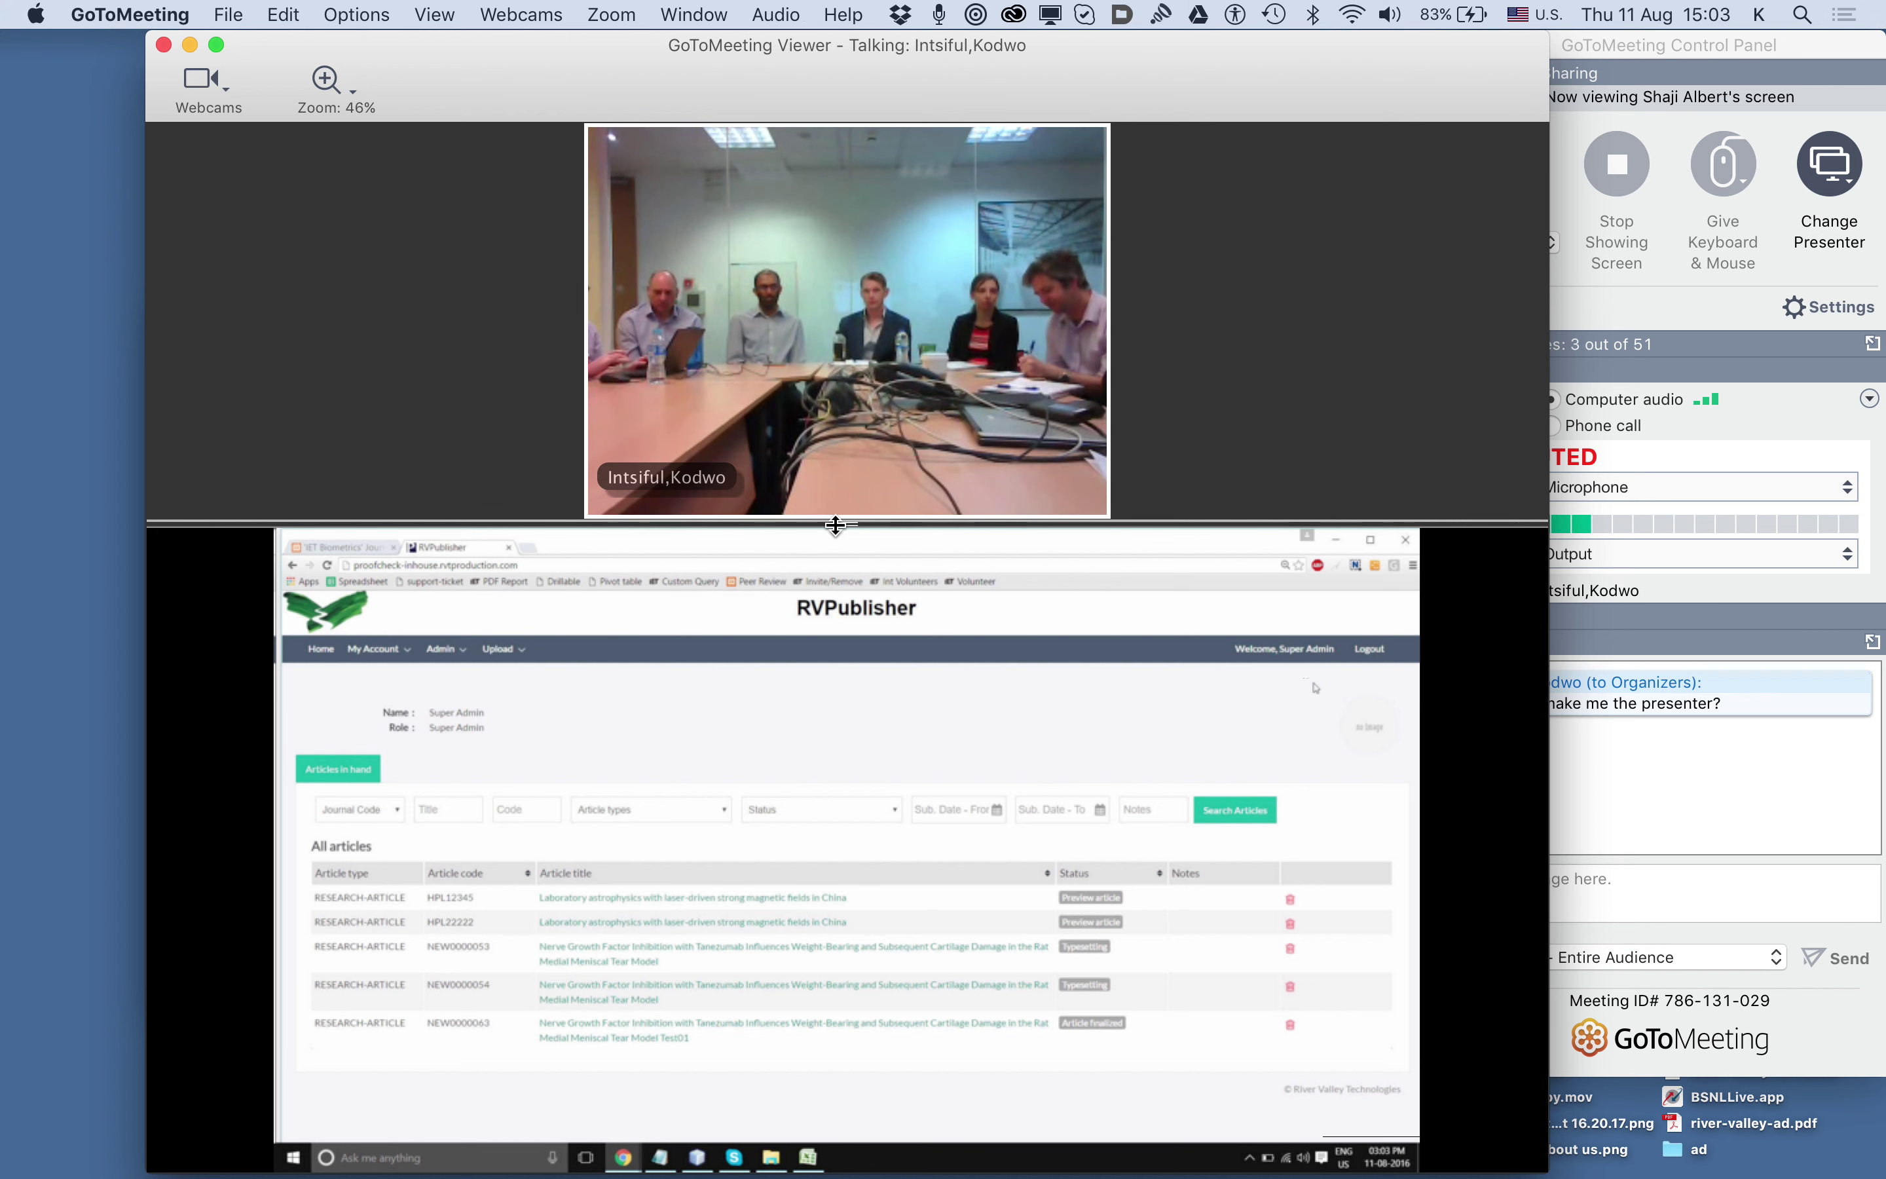
{"action": "key", "text": "XF86AudioRaiseVolume"}
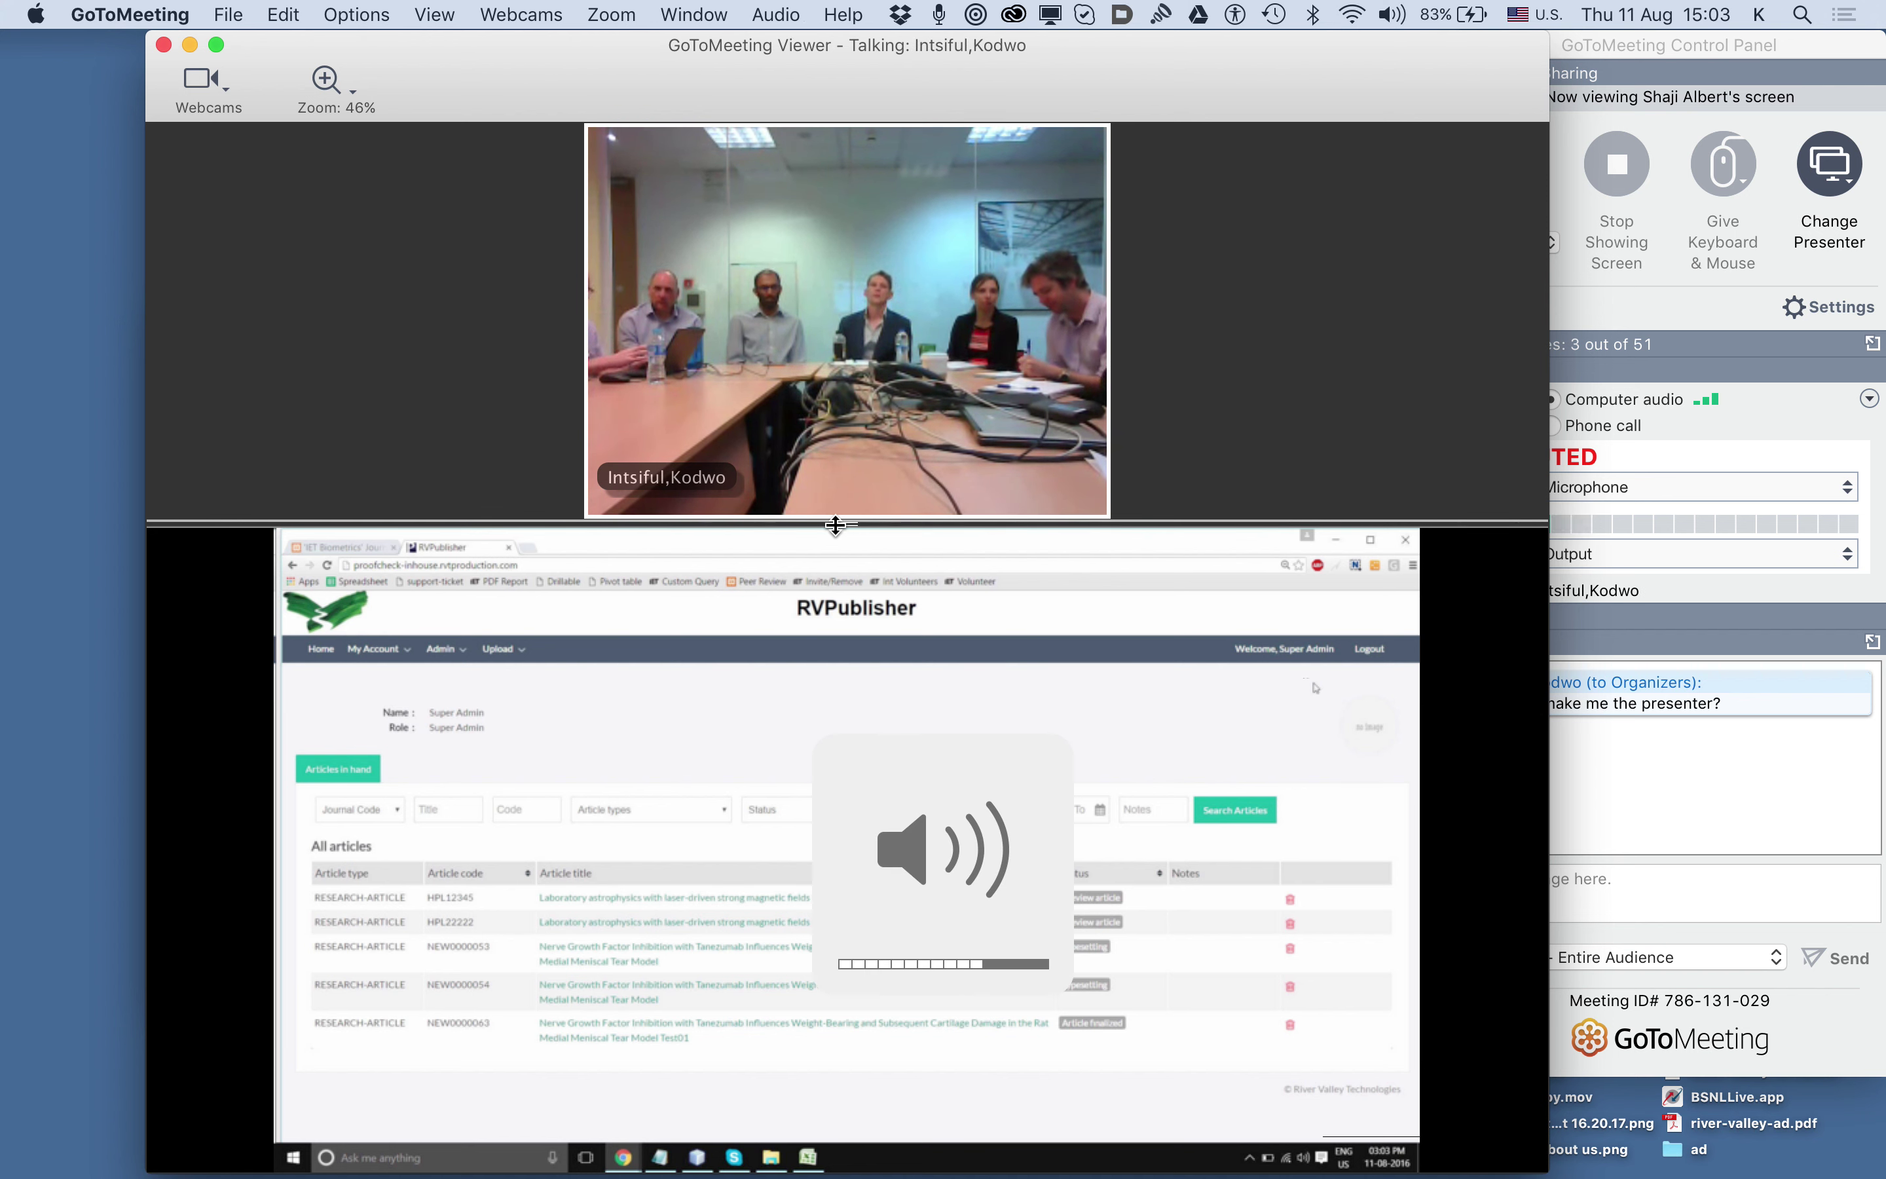
Nudge the system sound volume up, and bring it down to 8 of 16 bars.
{"action": "key", "text": "XF86AudioRaiseVolume"}
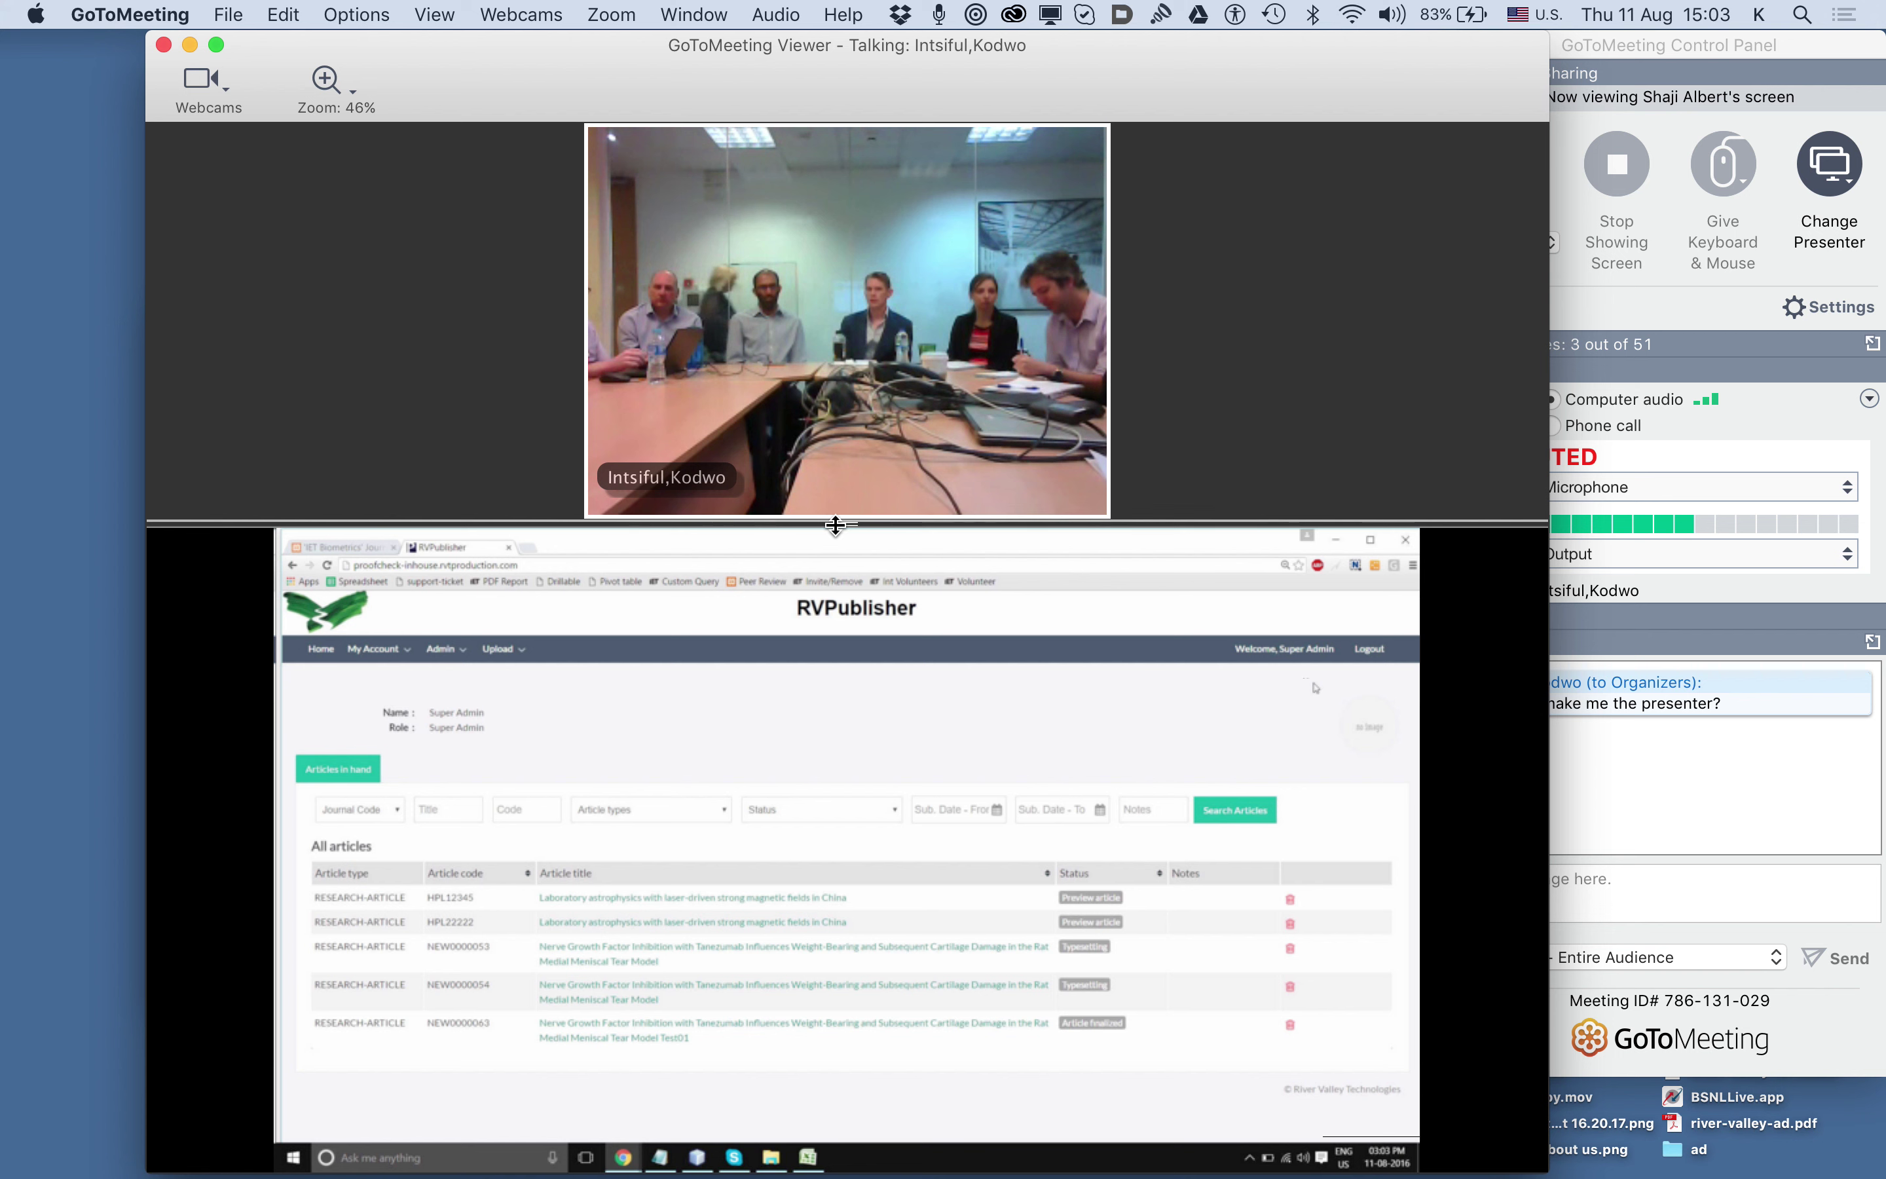
{"action": "key", "text": "XF86AudioRaiseVolume"}
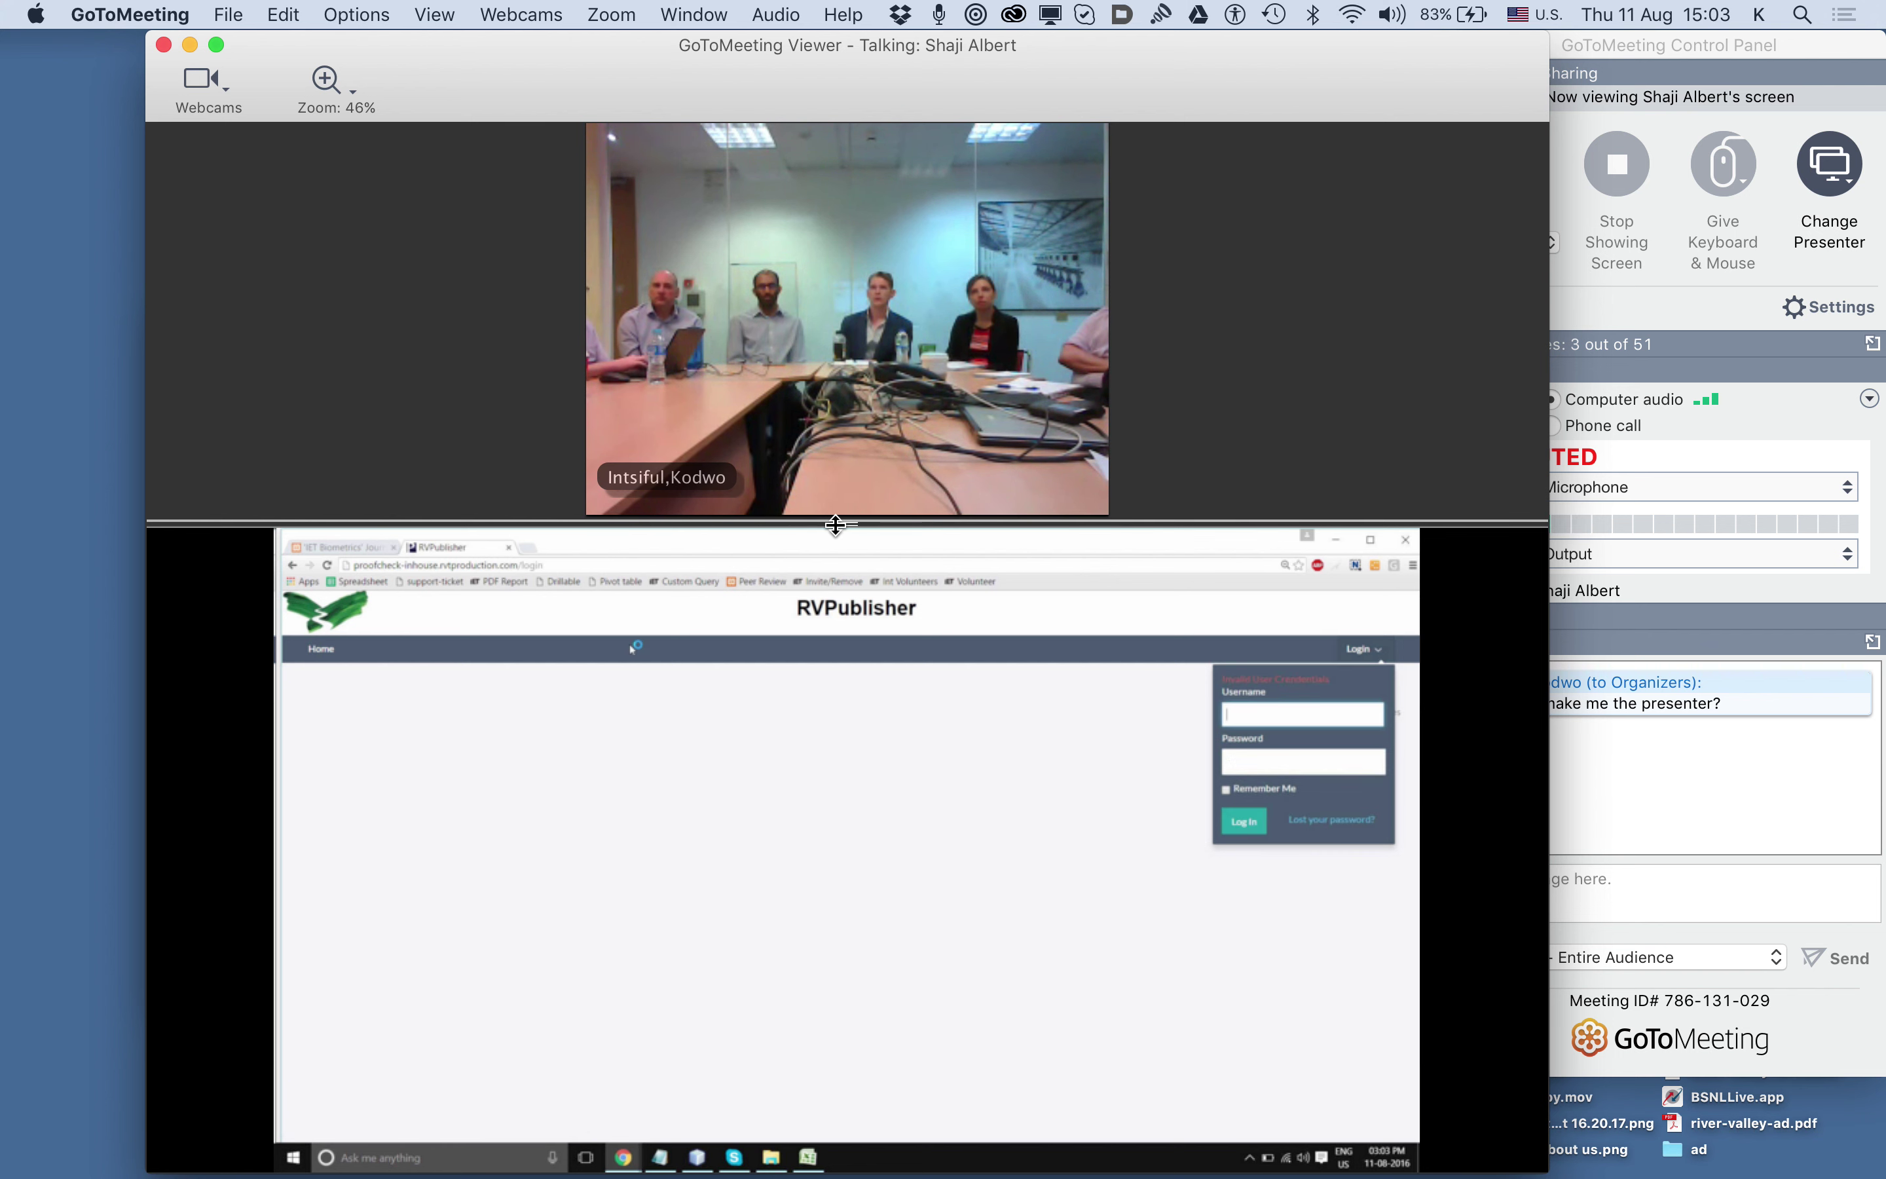
{"action": "key", "text": "XF86AudioLowerVolume"}
{"action": "key", "text": "XF86AudioLowerVolume"}
{"action": "key", "text": "XF86AudioLowerVolume"}
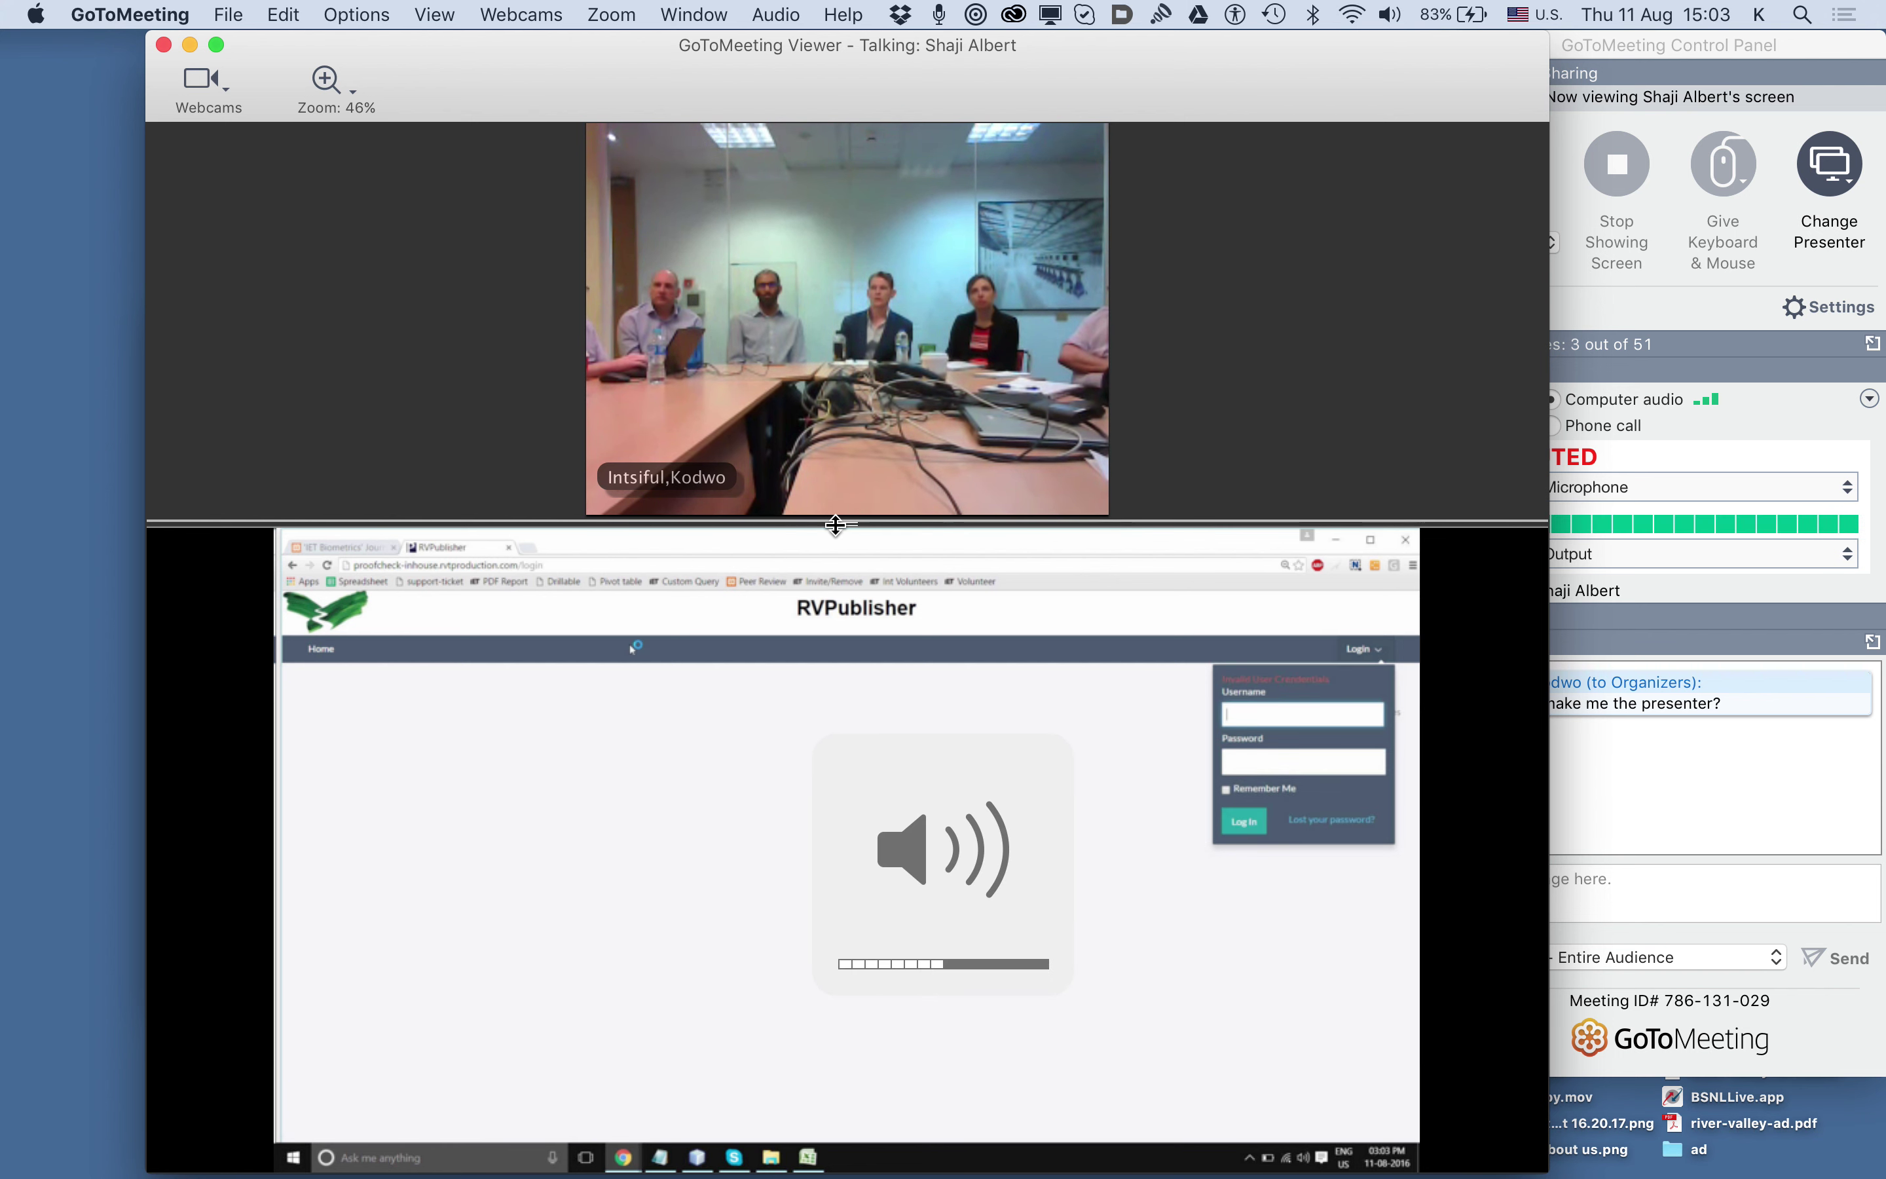
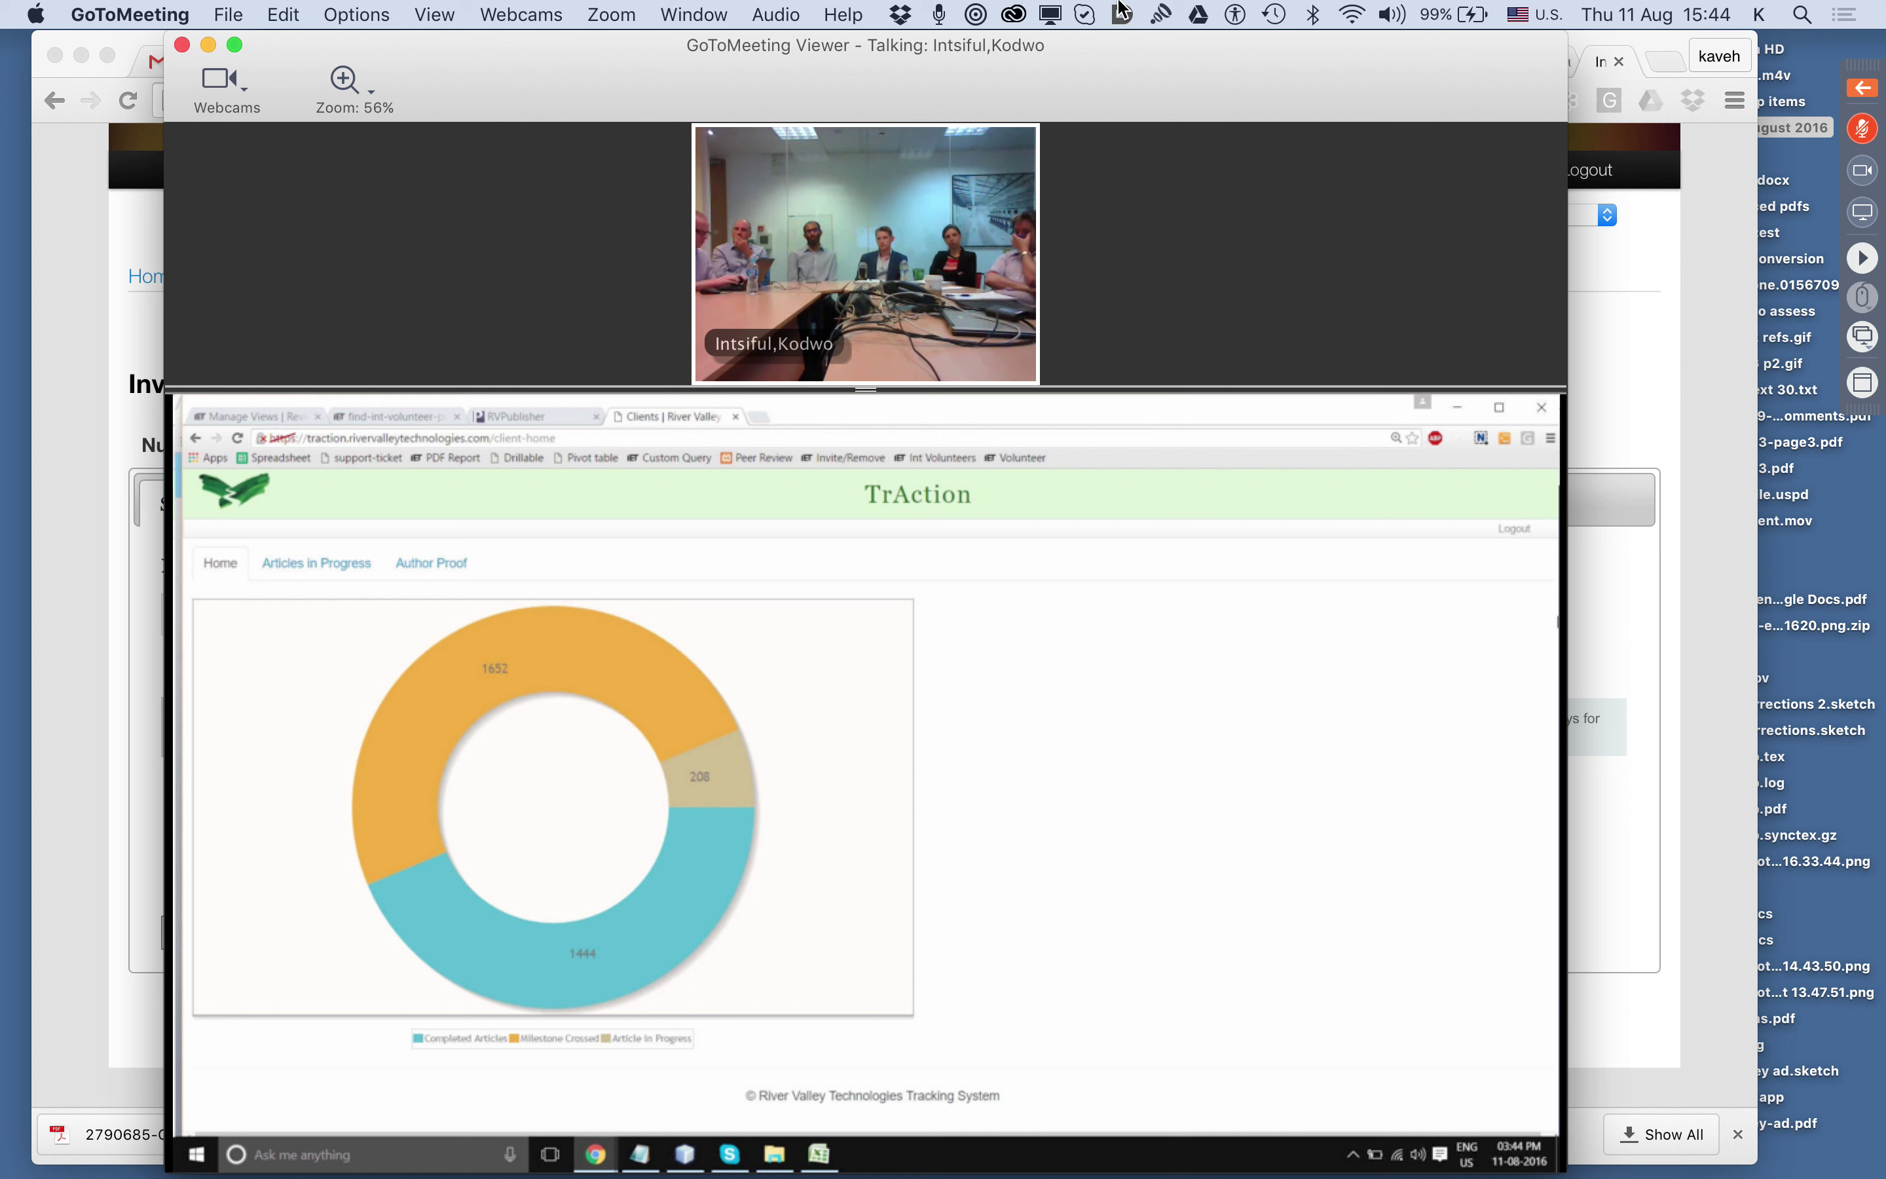
Raise the system sound volume for the meeting-room speaker and lower it again for the presenter.
{"action": "key", "text": "XF86AudioRaiseVolume"}
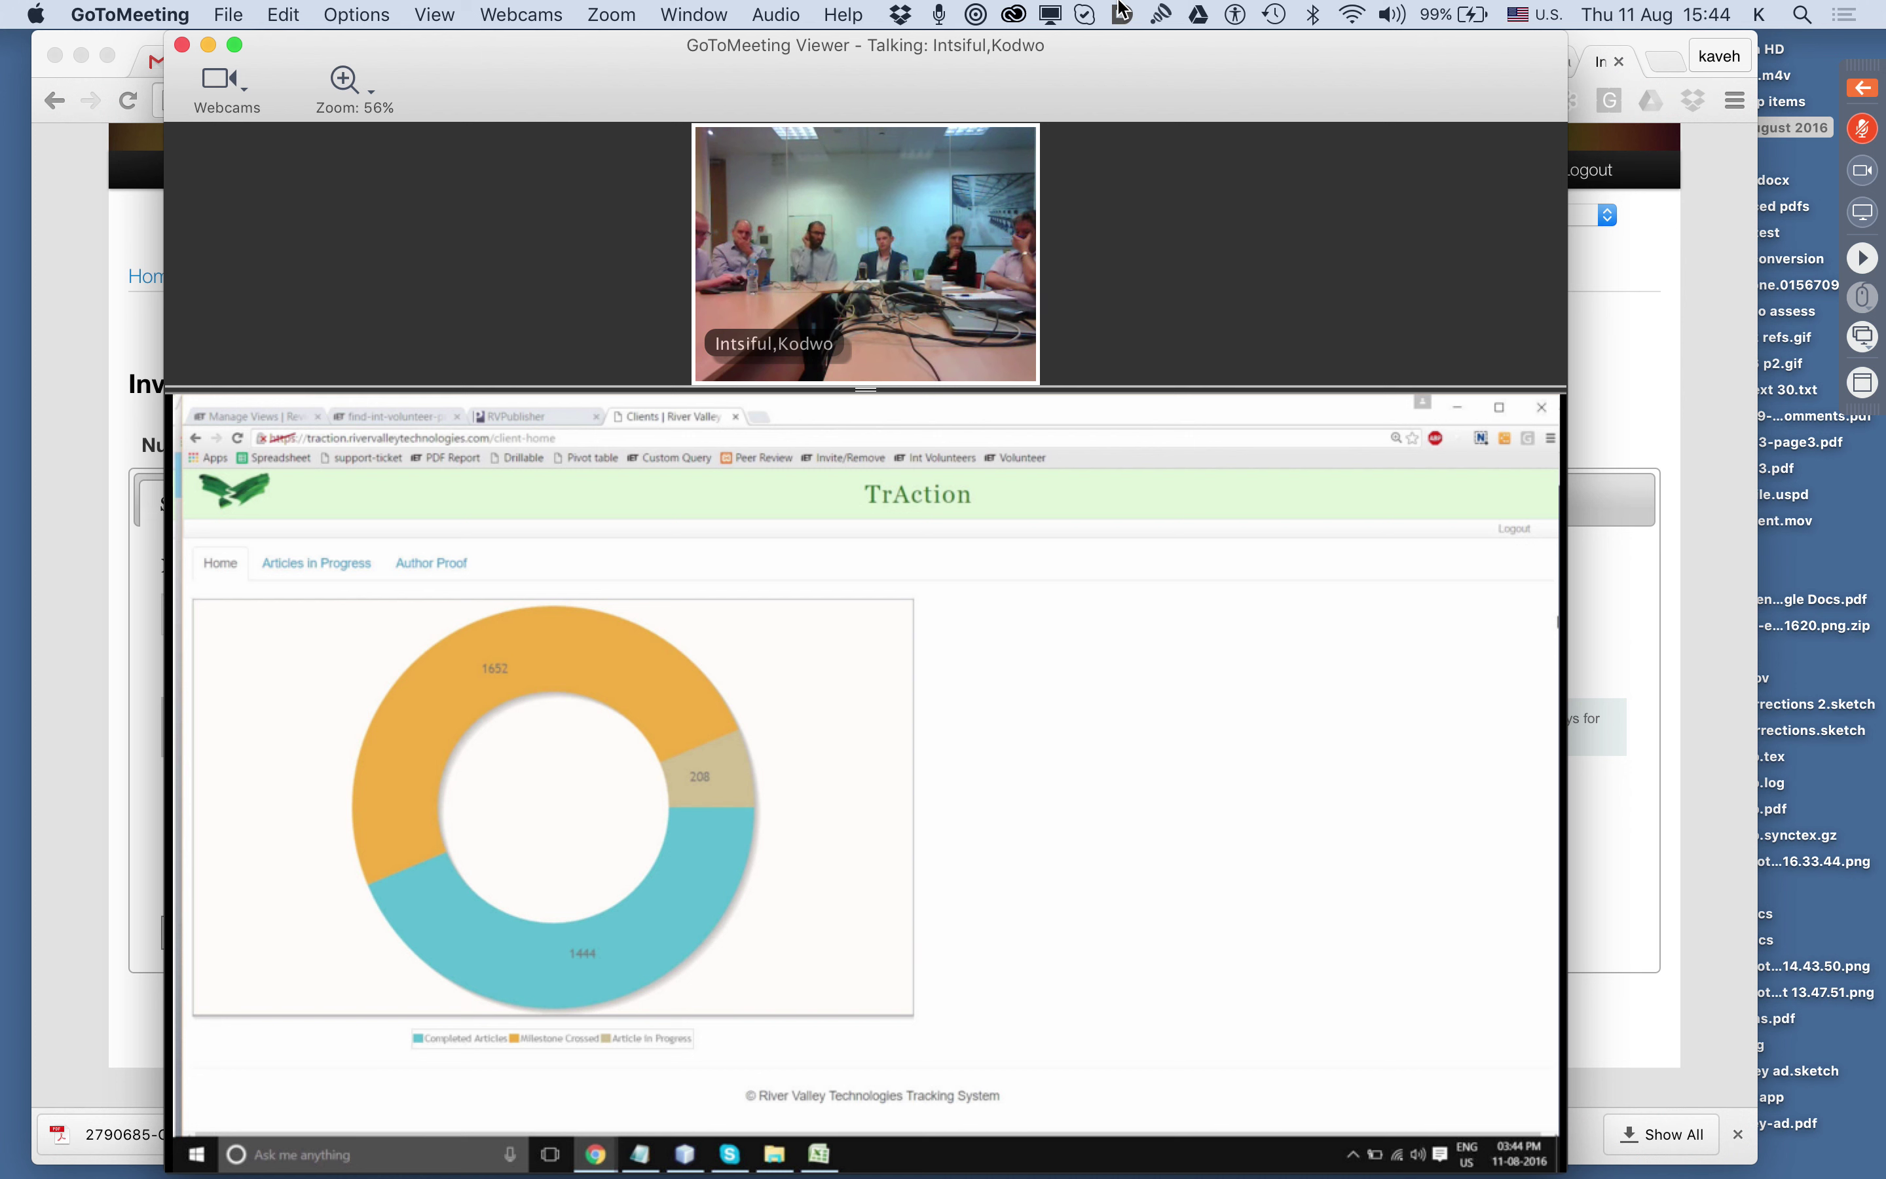
{"action": "key", "text": "XF86AudioRaiseVolume"}
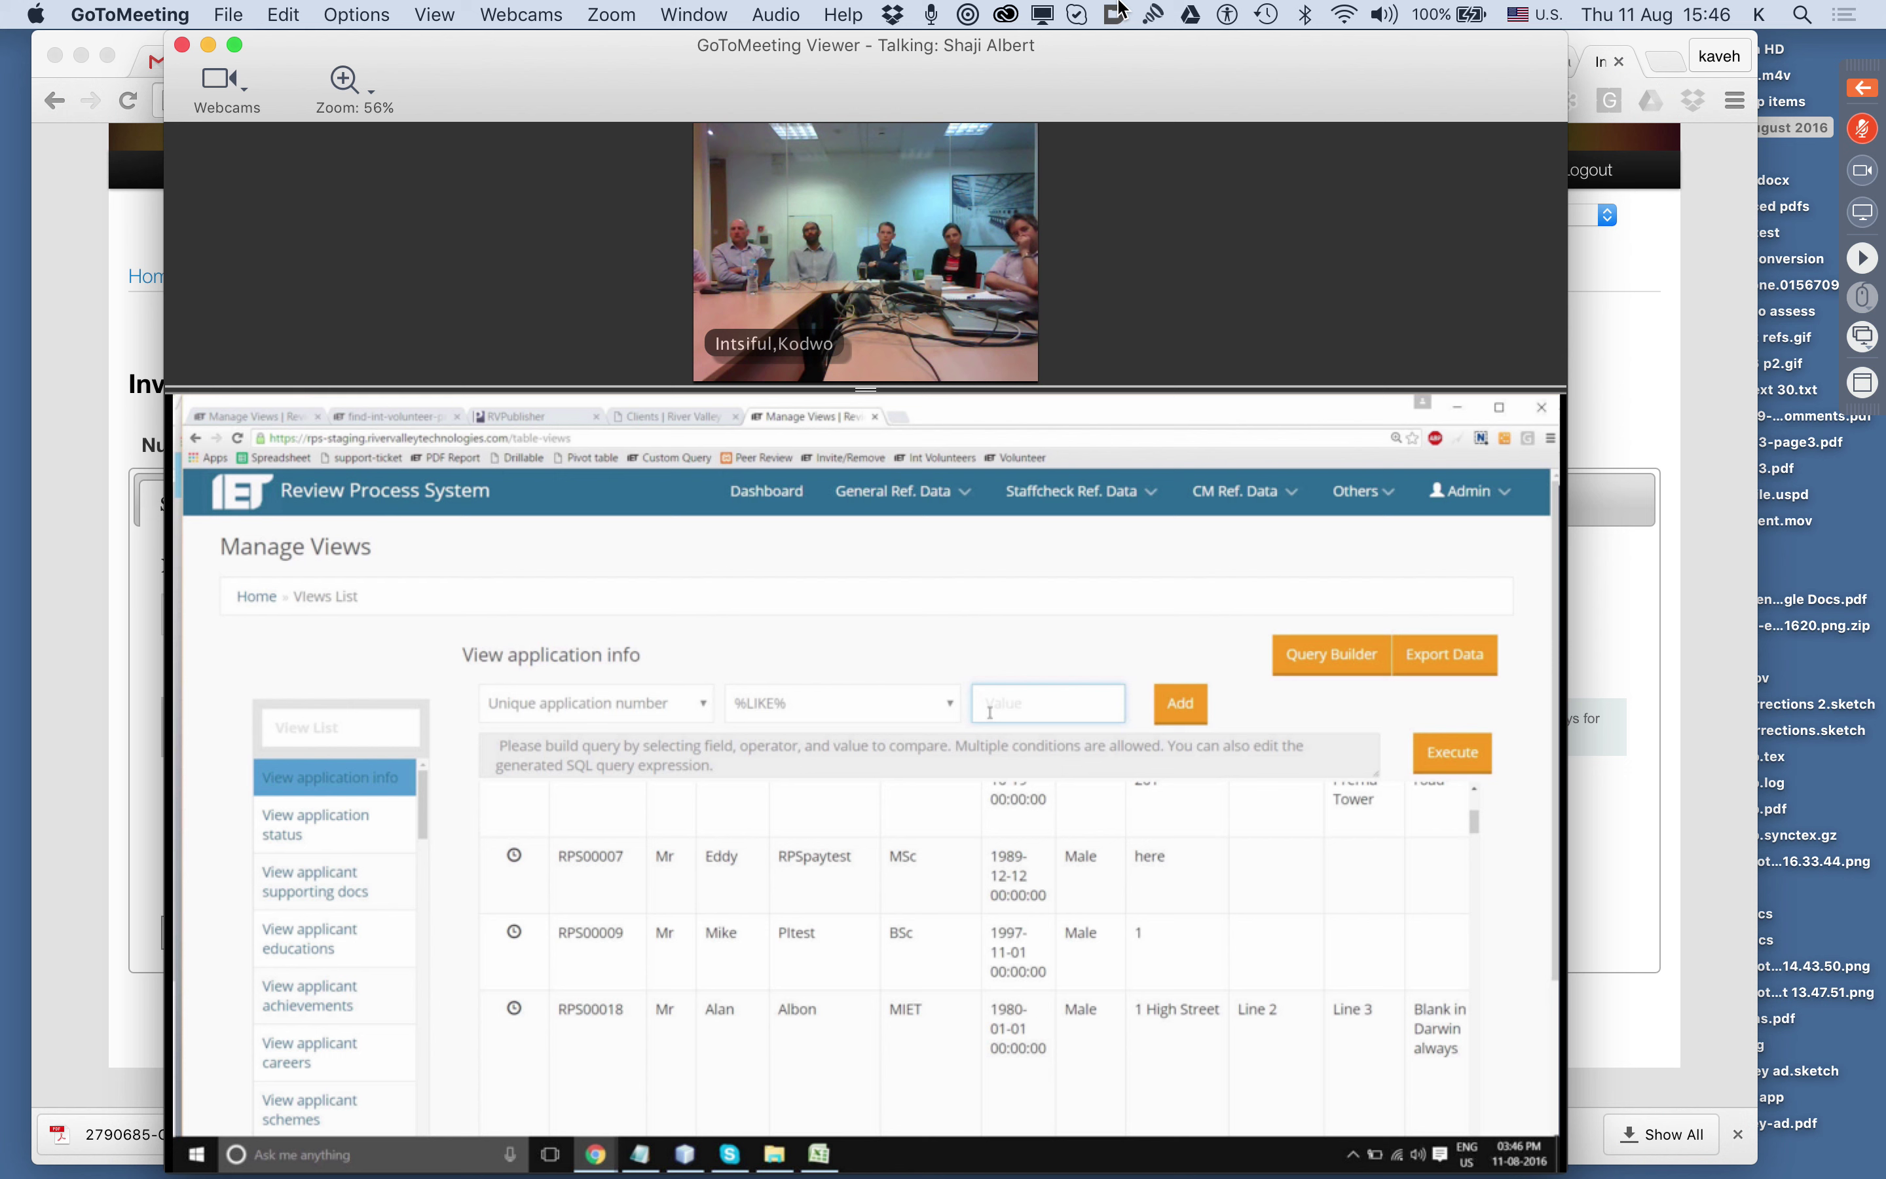
{"action": "key", "text": "XF86AudioLowerVolume"}
{"action": "key", "text": "XF86AudioLowerVolume"}
{"action": "key", "text": "XF86AudioLowerVolume"}
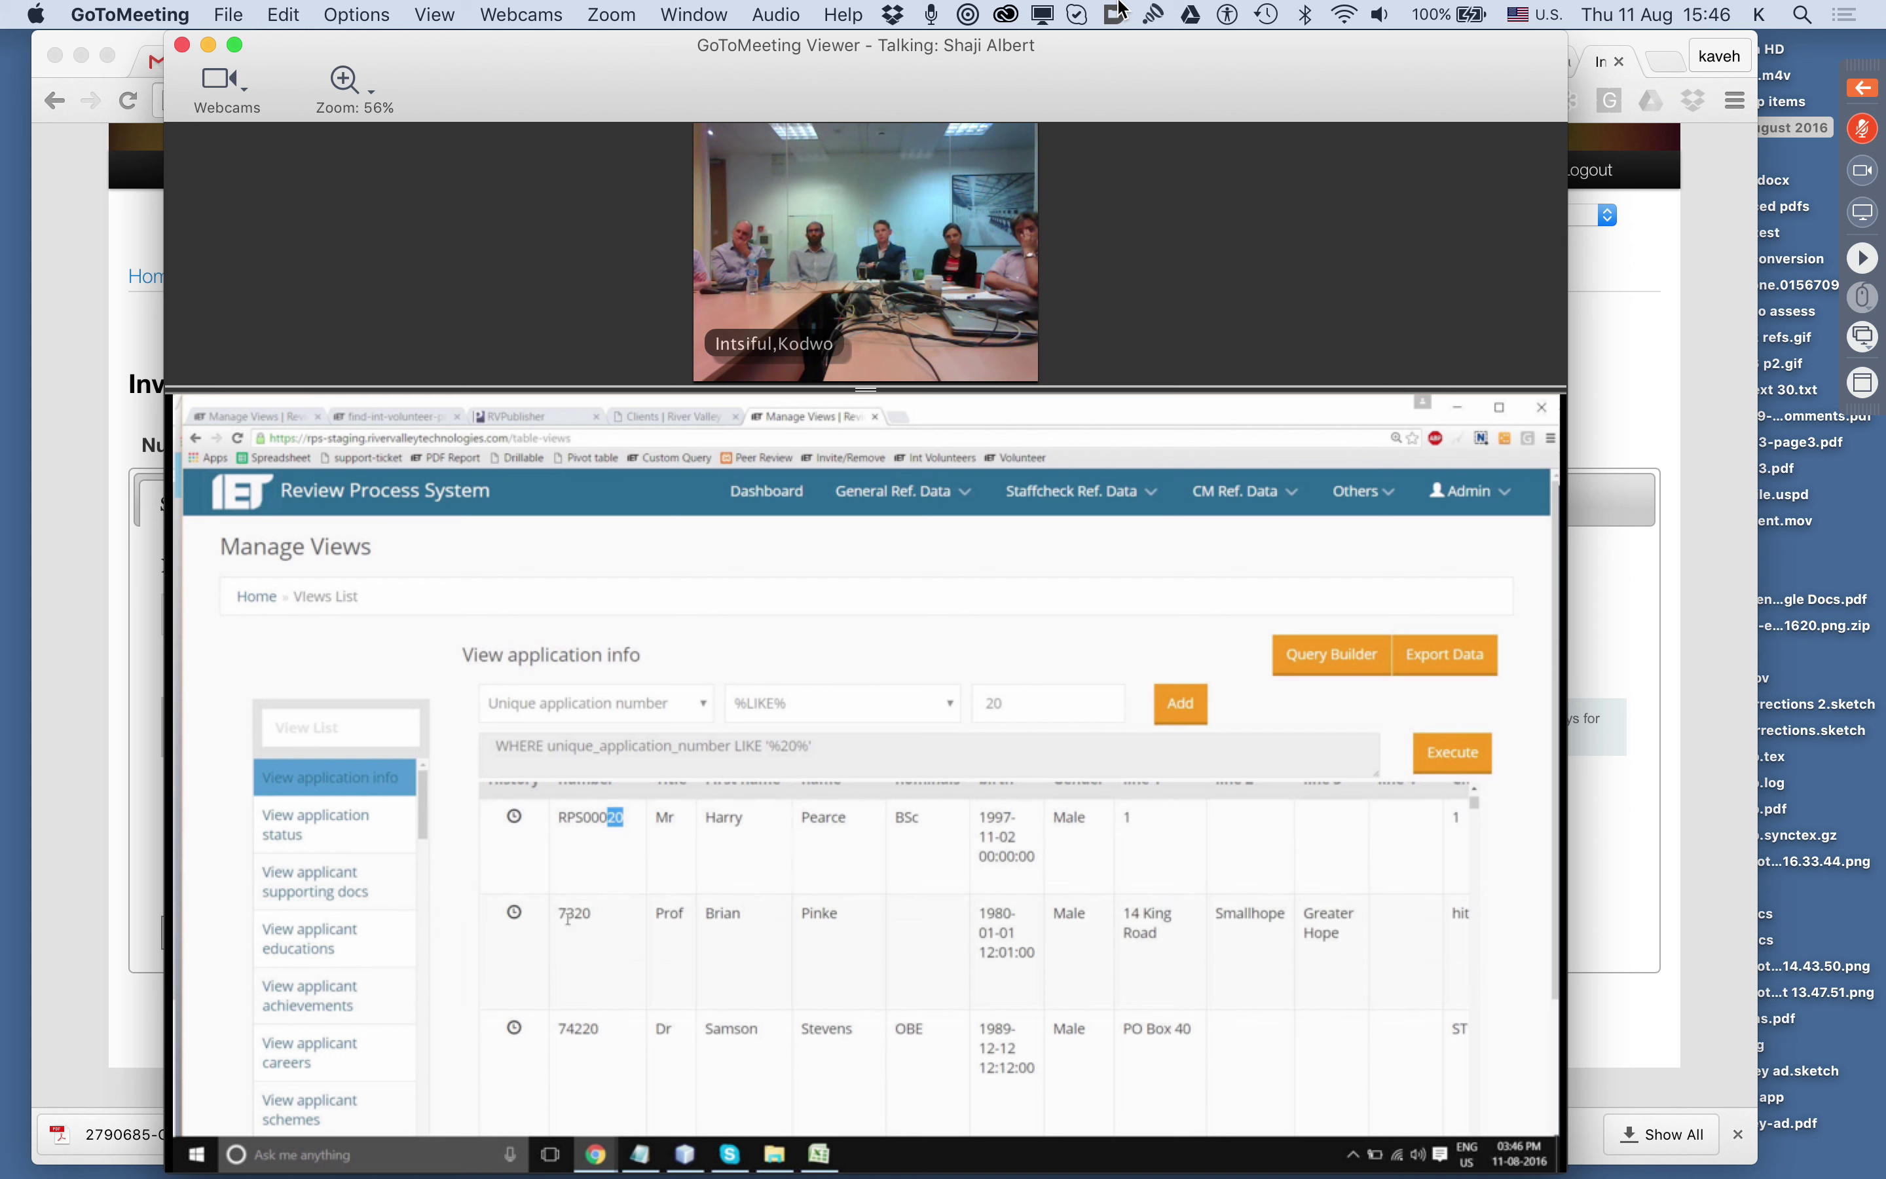
Raise the system sound volume to 12 of 16 bars.
{"action": "key", "text": "XF86AudioRaiseVolume"}
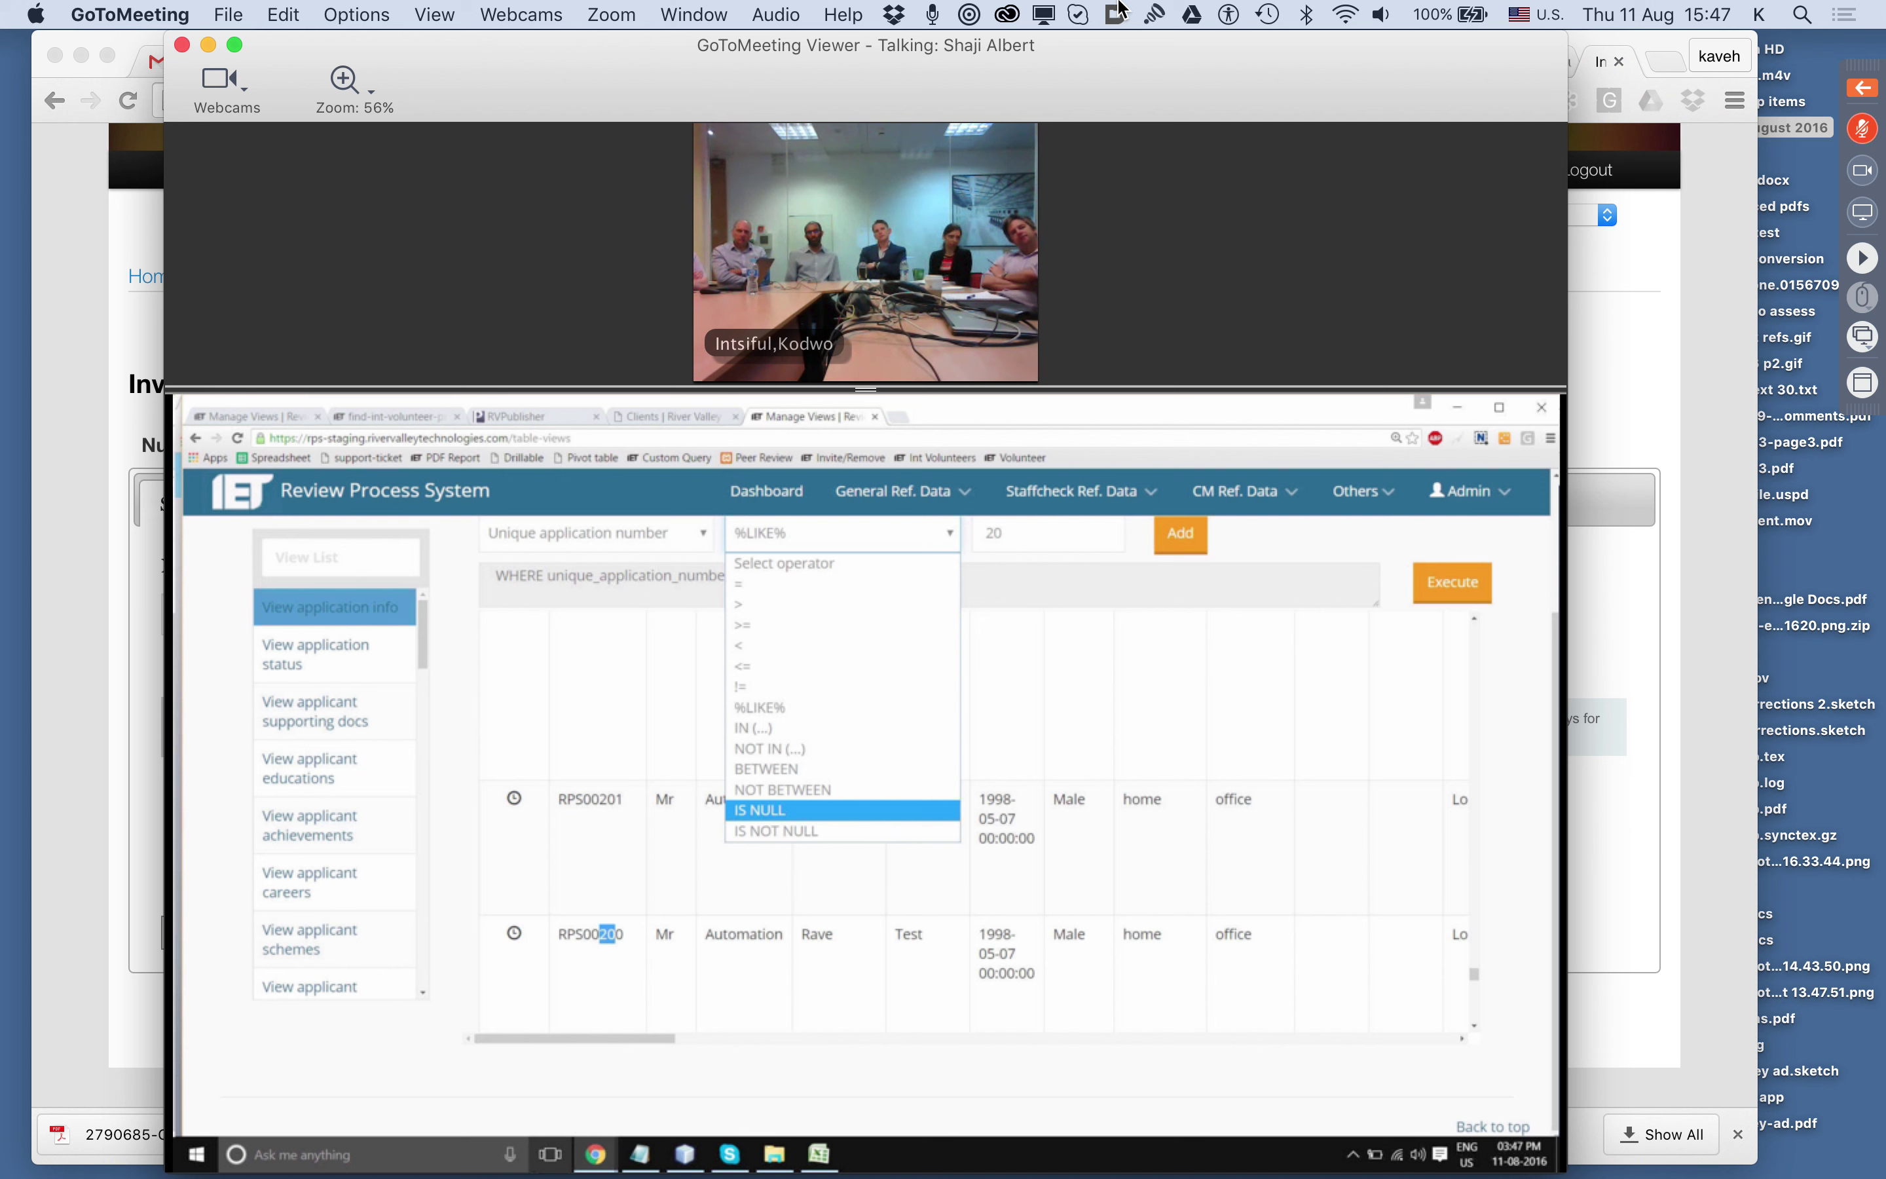
{"action": "key", "text": "XF86AudioRaiseVolume"}
{"action": "key", "text": "XF86AudioRaiseVolume"}
{"action": "key", "text": "XF86AudioRaiseVolume"}
{"action": "key", "text": "XF86AudioRaiseVolume"}
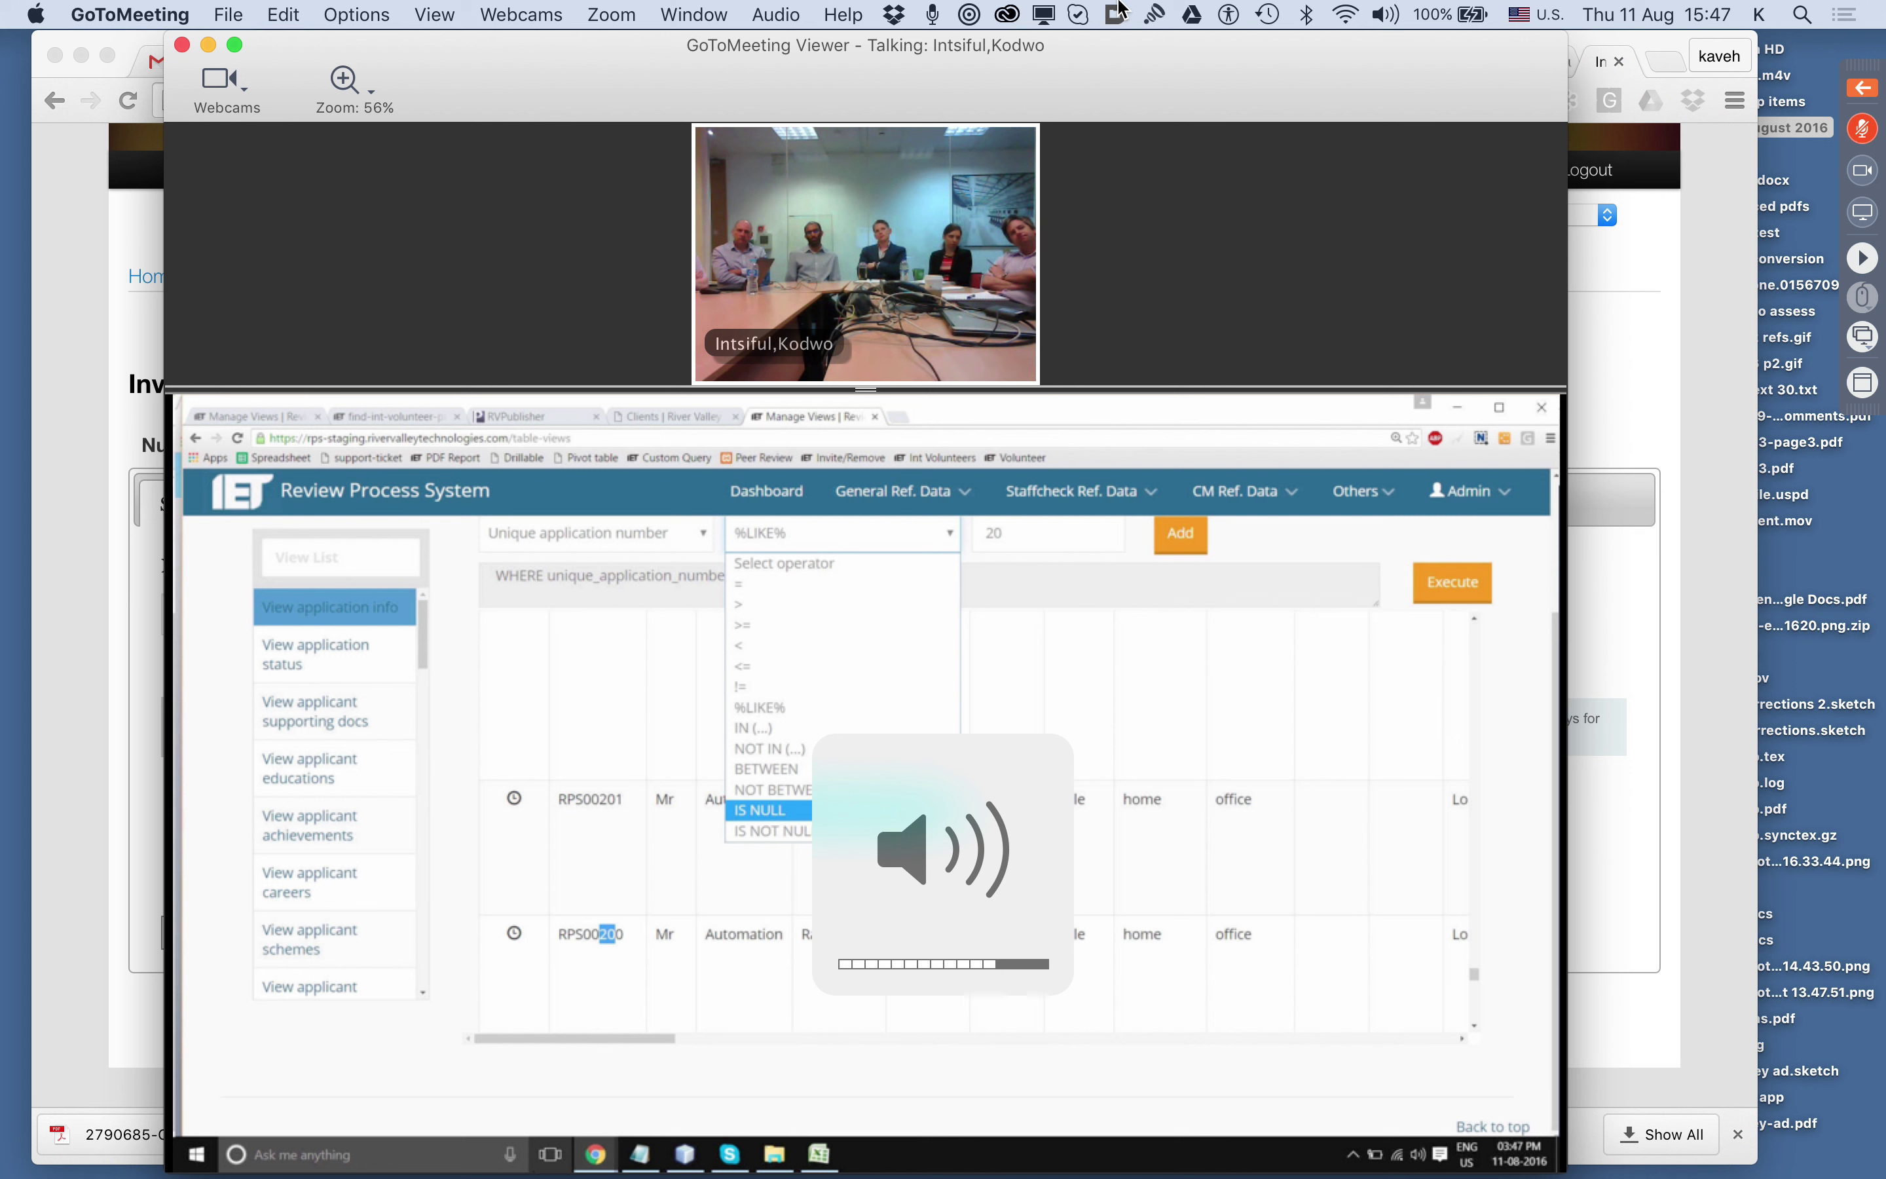
Fine-tune the system sound volume down and back up to 14 of 16 bars.
{"action": "key", "text": "XF86AudioLowerVolume"}
{"action": "key", "text": "XF86AudioRaiseVolume"}
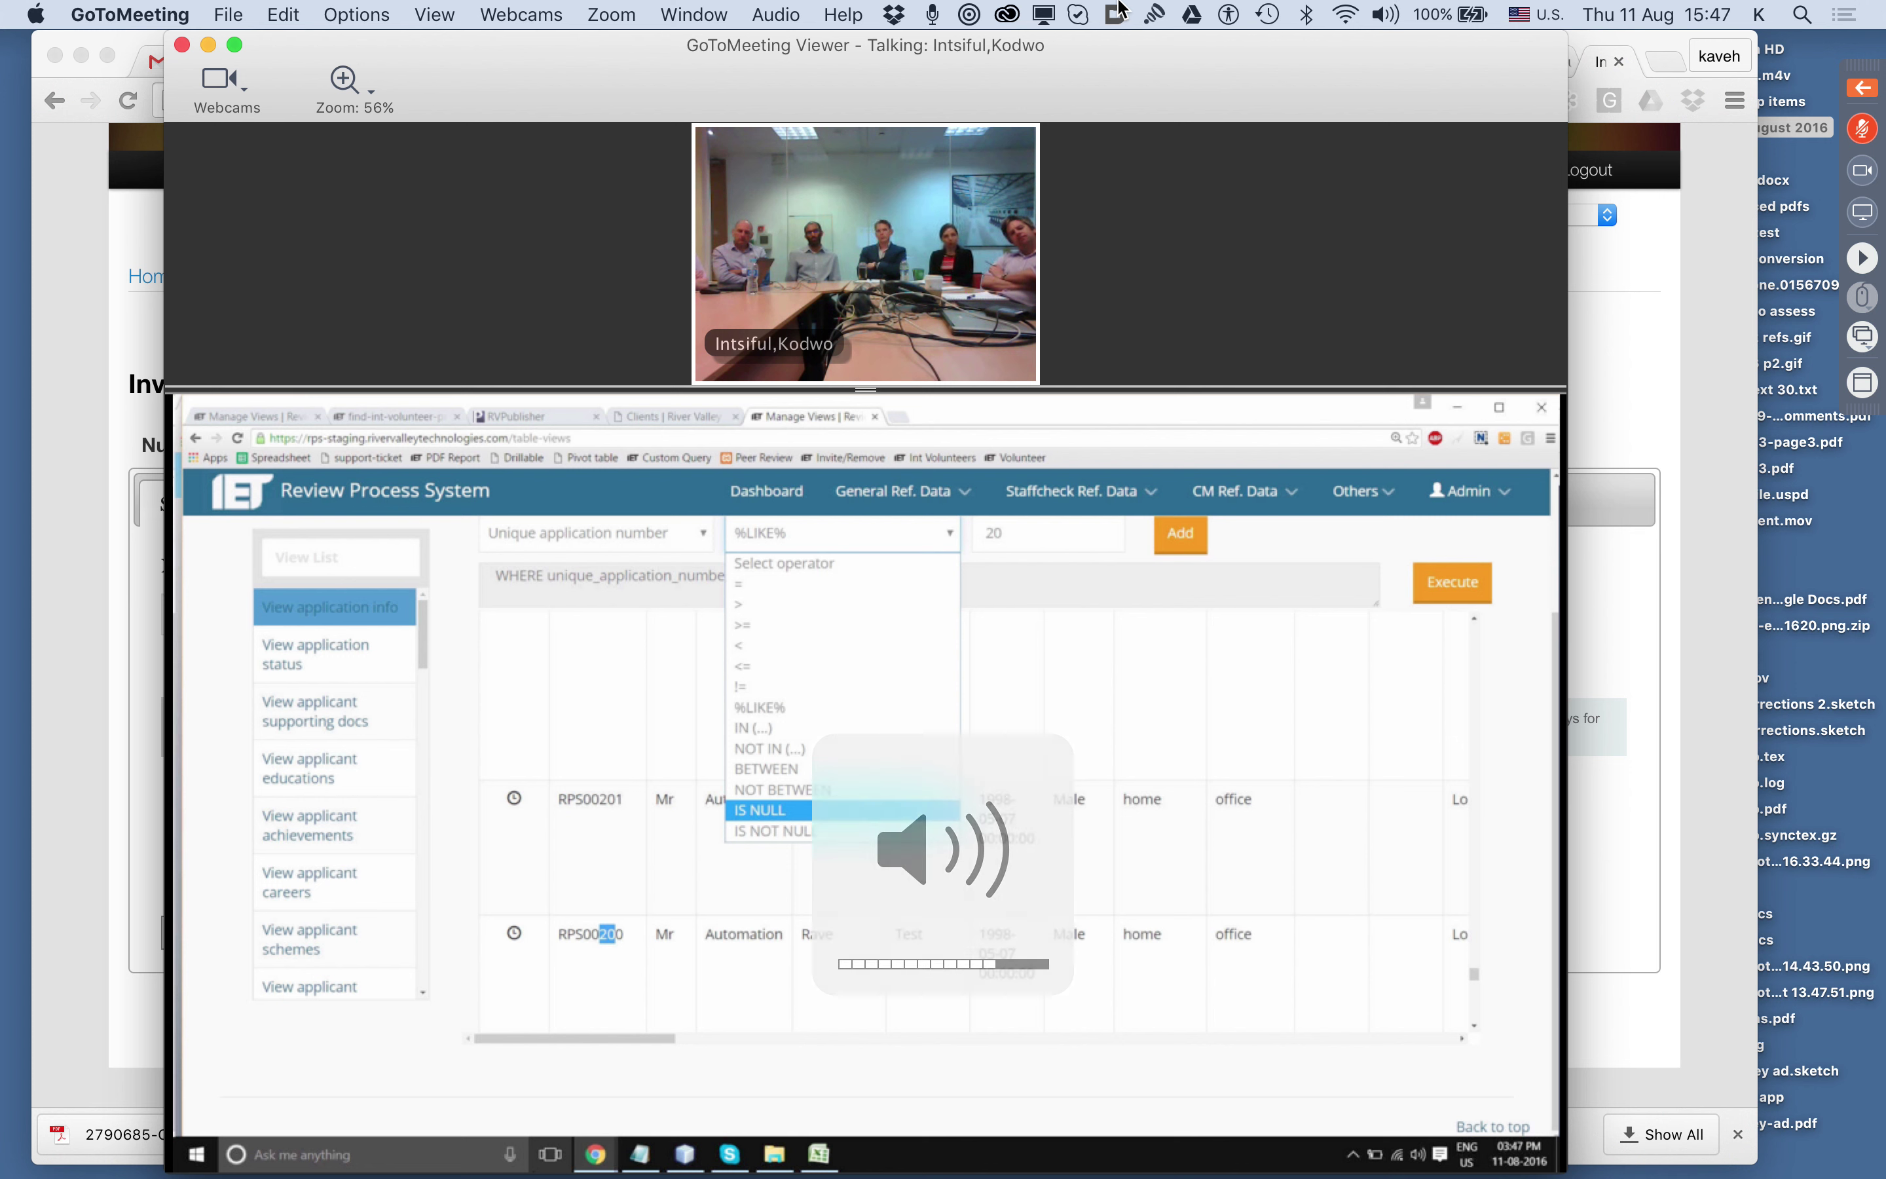
{"action": "key", "text": "XF86AudioLowerVolume"}
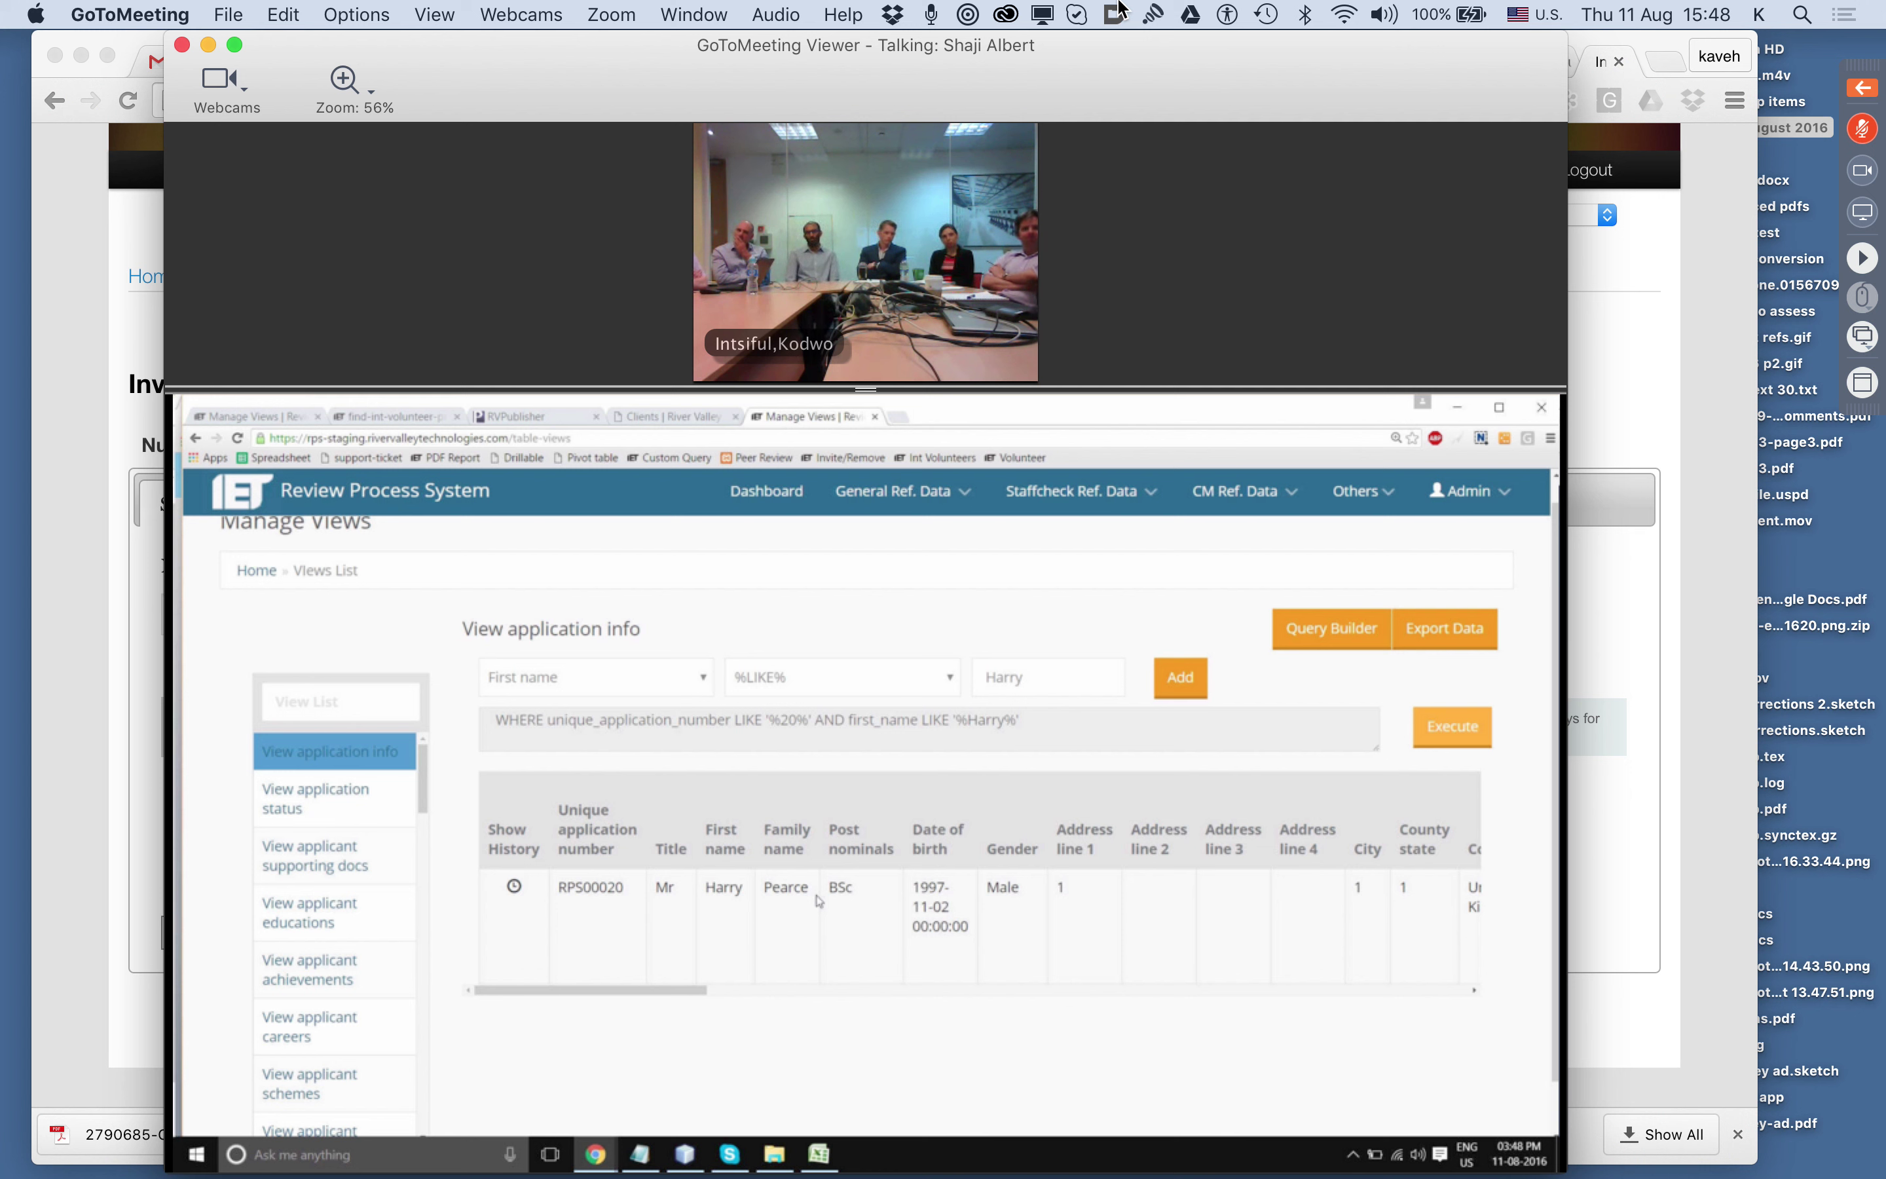
{"action": "key", "text": "XF86AudioRaiseVolume"}
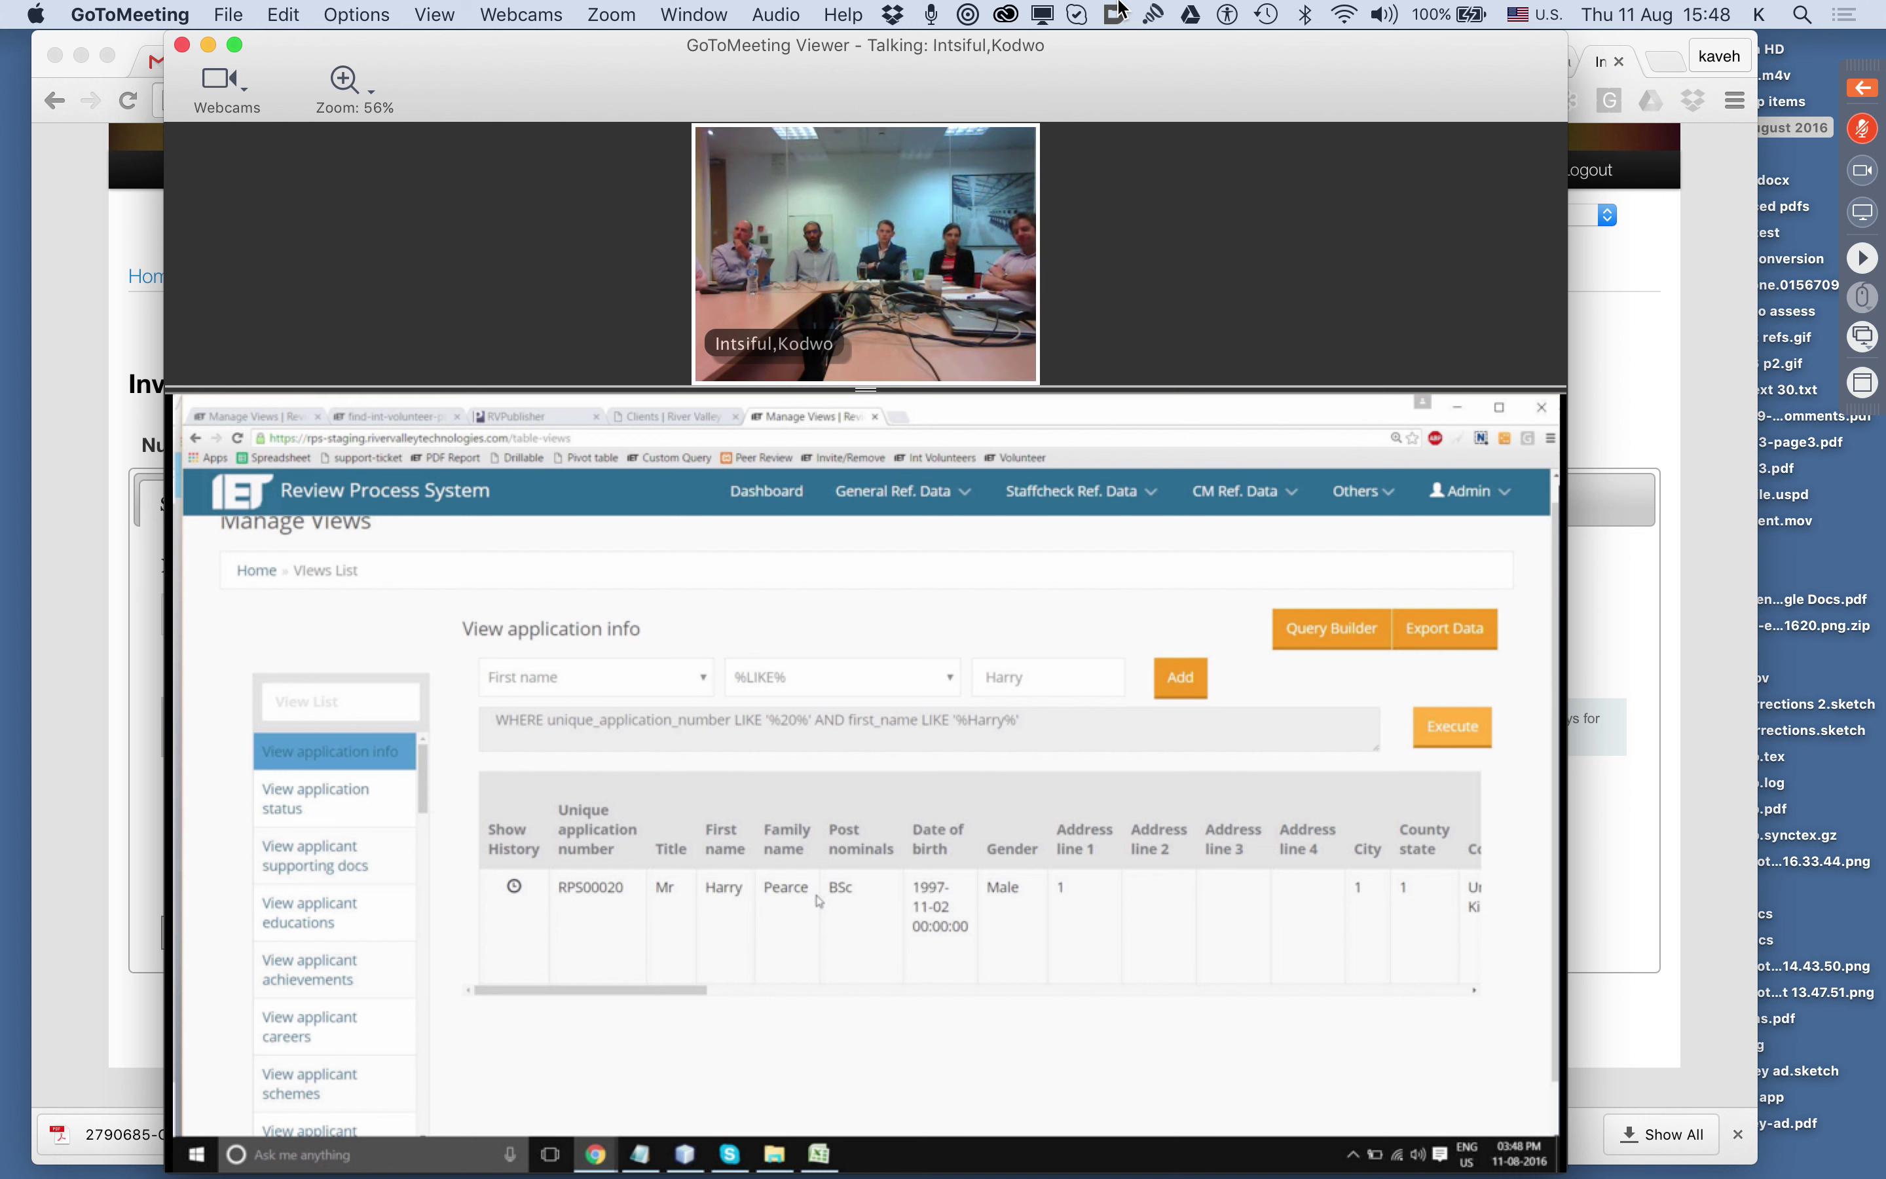
{"action": "key", "text": "XF86AudioRaiseVolume"}
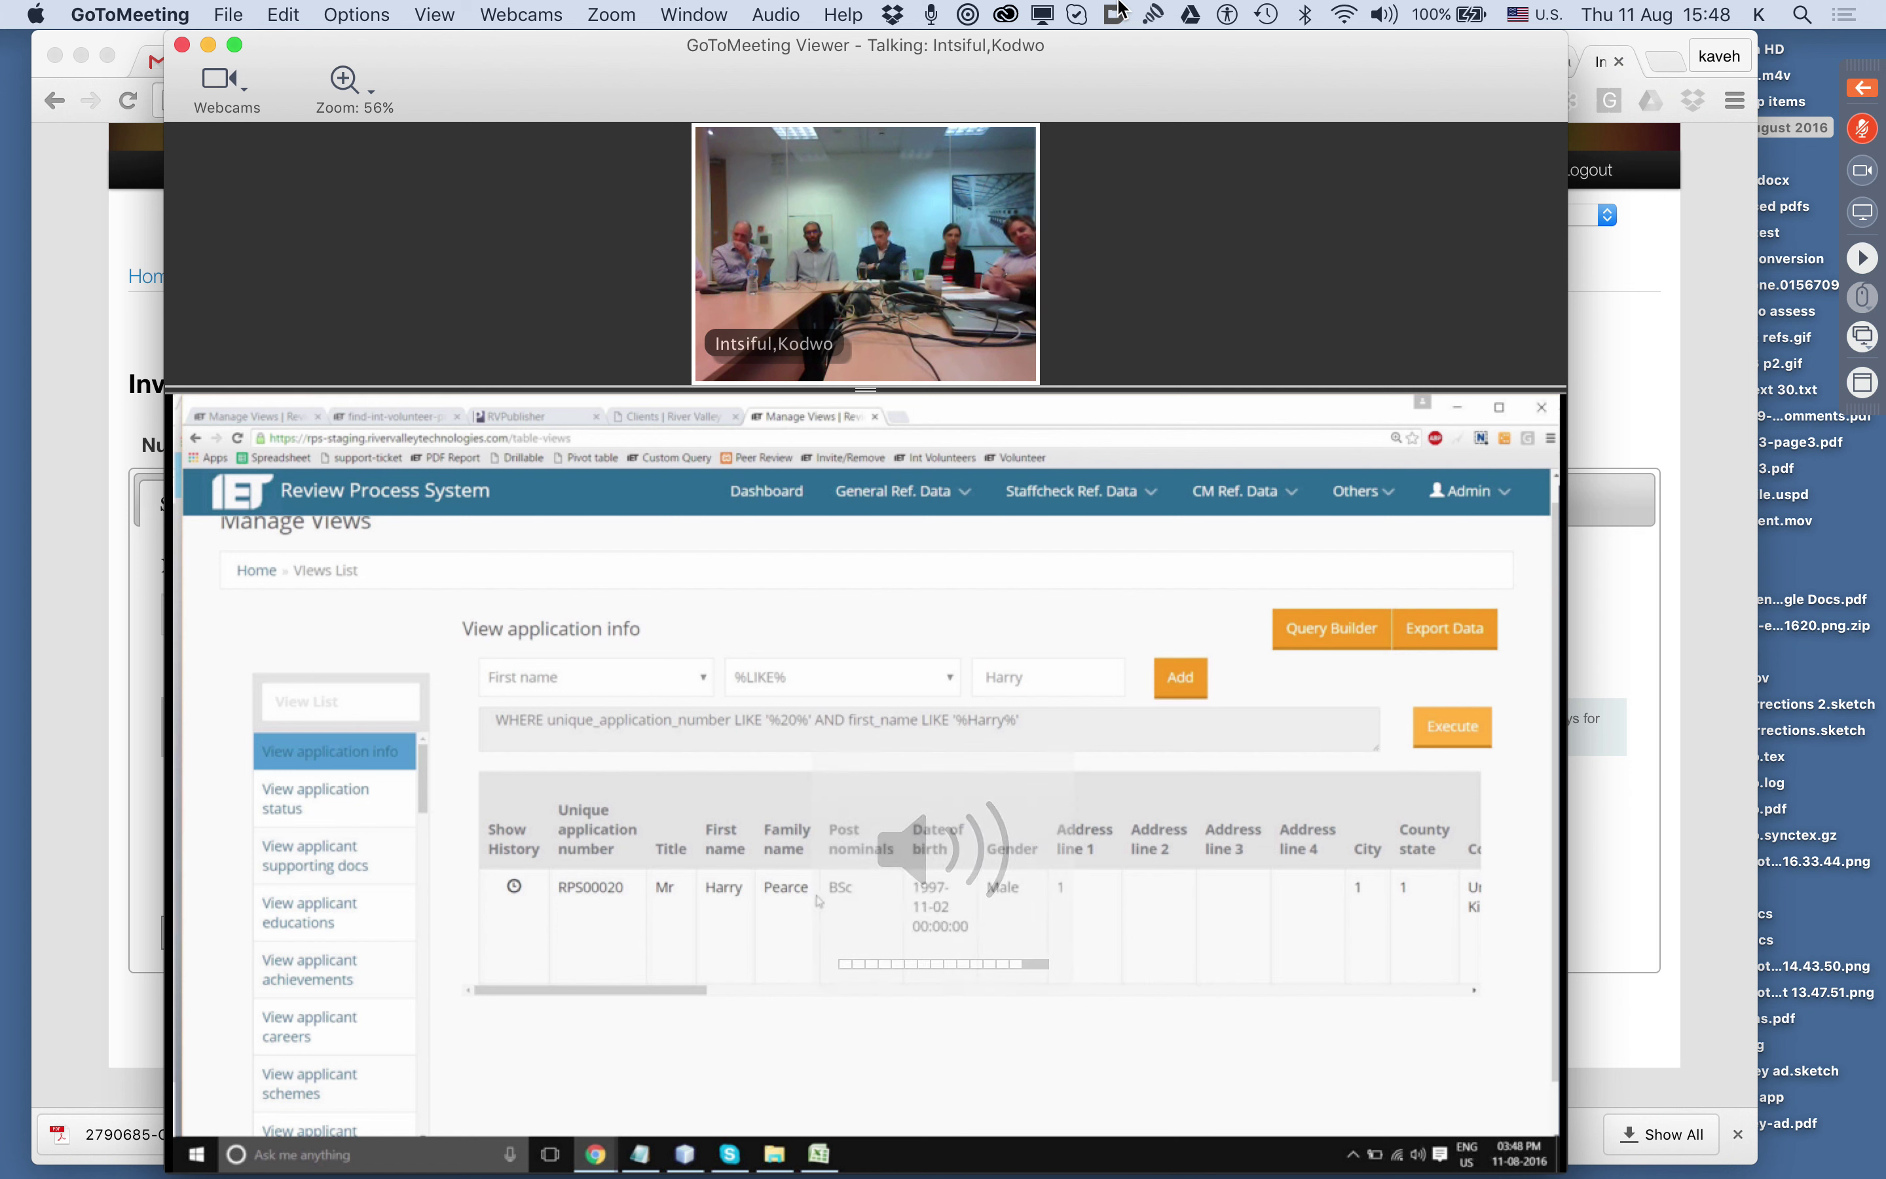
Reduce the system sound volume to 9 of 16 bars.
{"action": "key", "text": "XF86AudioLowerVolume"}
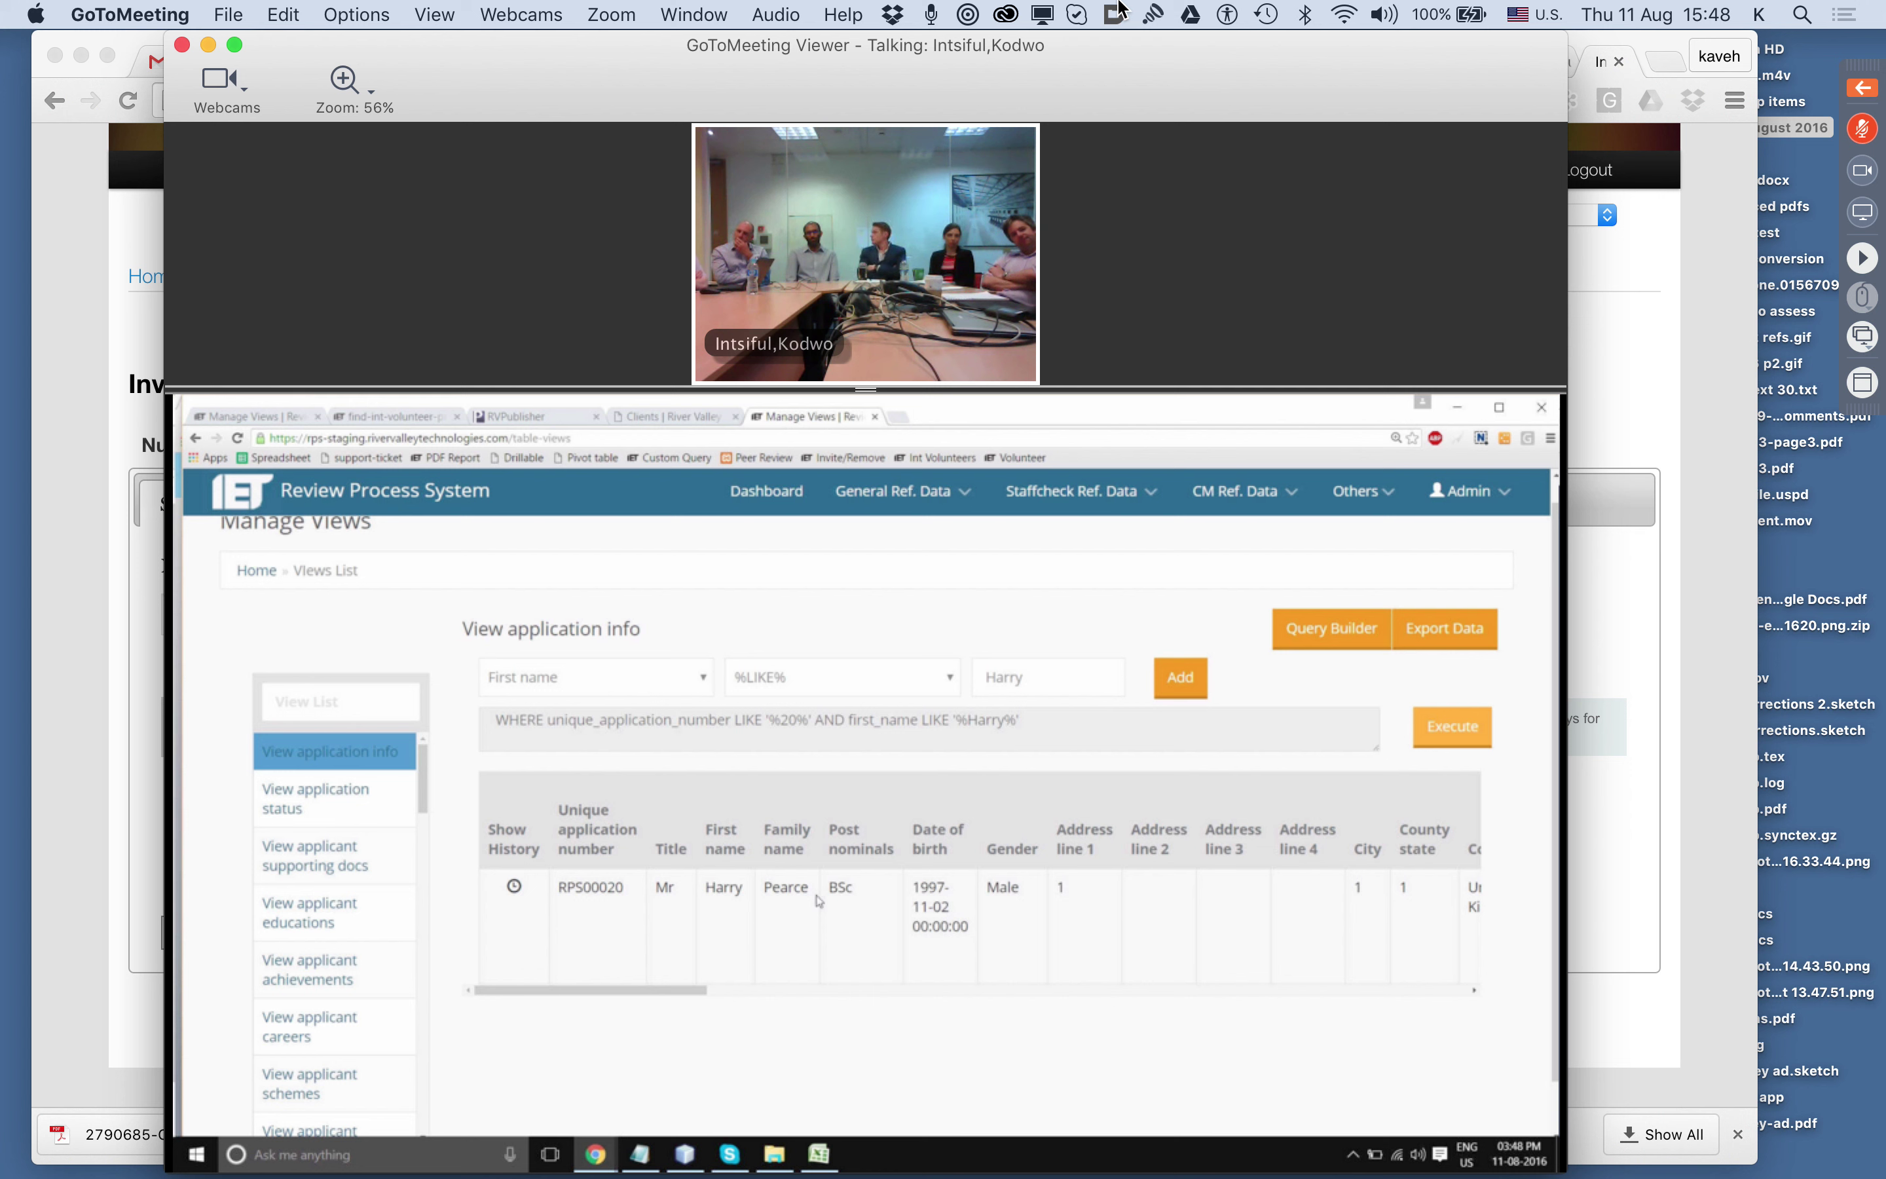
{"action": "key", "text": "XF86AudioLowerVolume"}
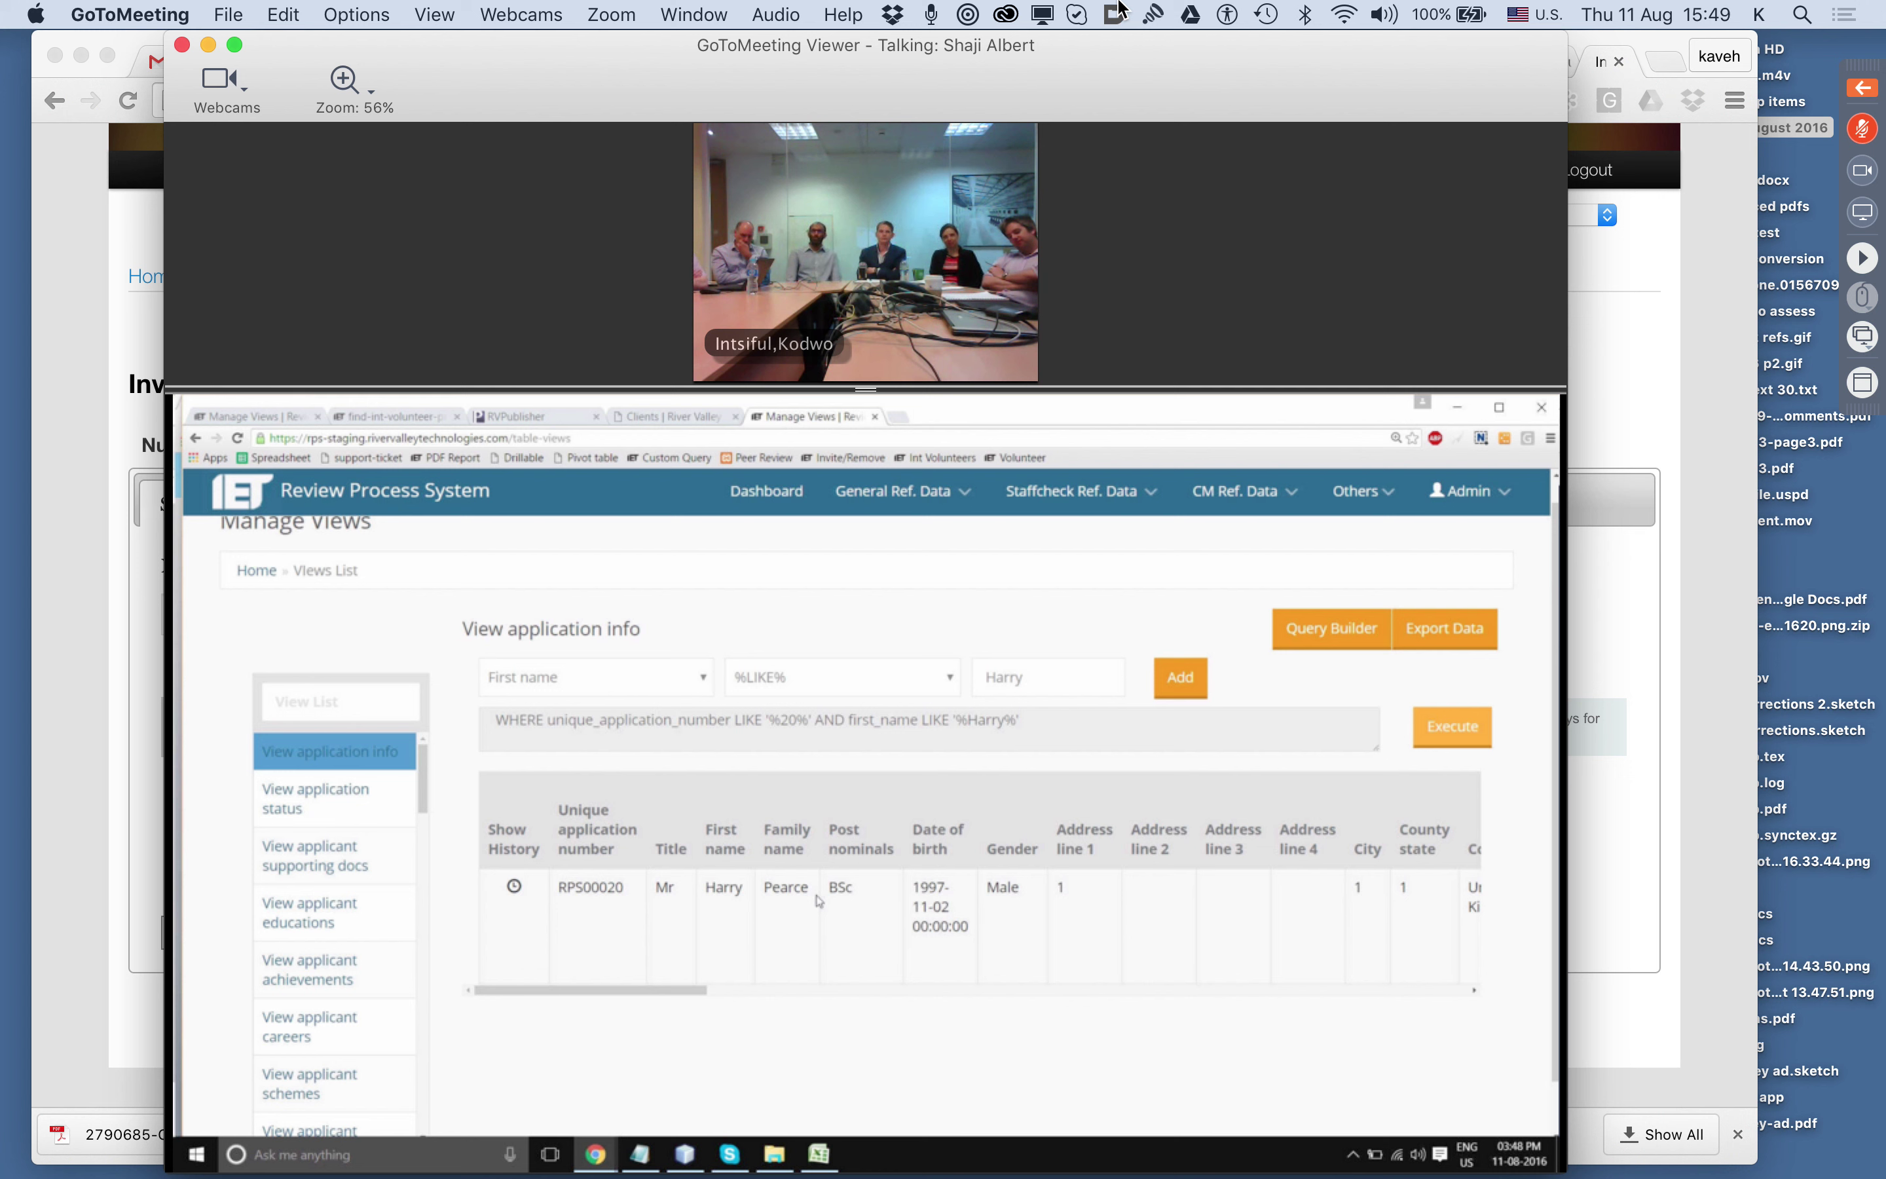
{"action": "key", "text": "XF86AudioRaiseVolume"}
Examine the query fields offered for the application info view, through to the end of the list.
{"action": "left_click", "coordinate": [700, 680]}
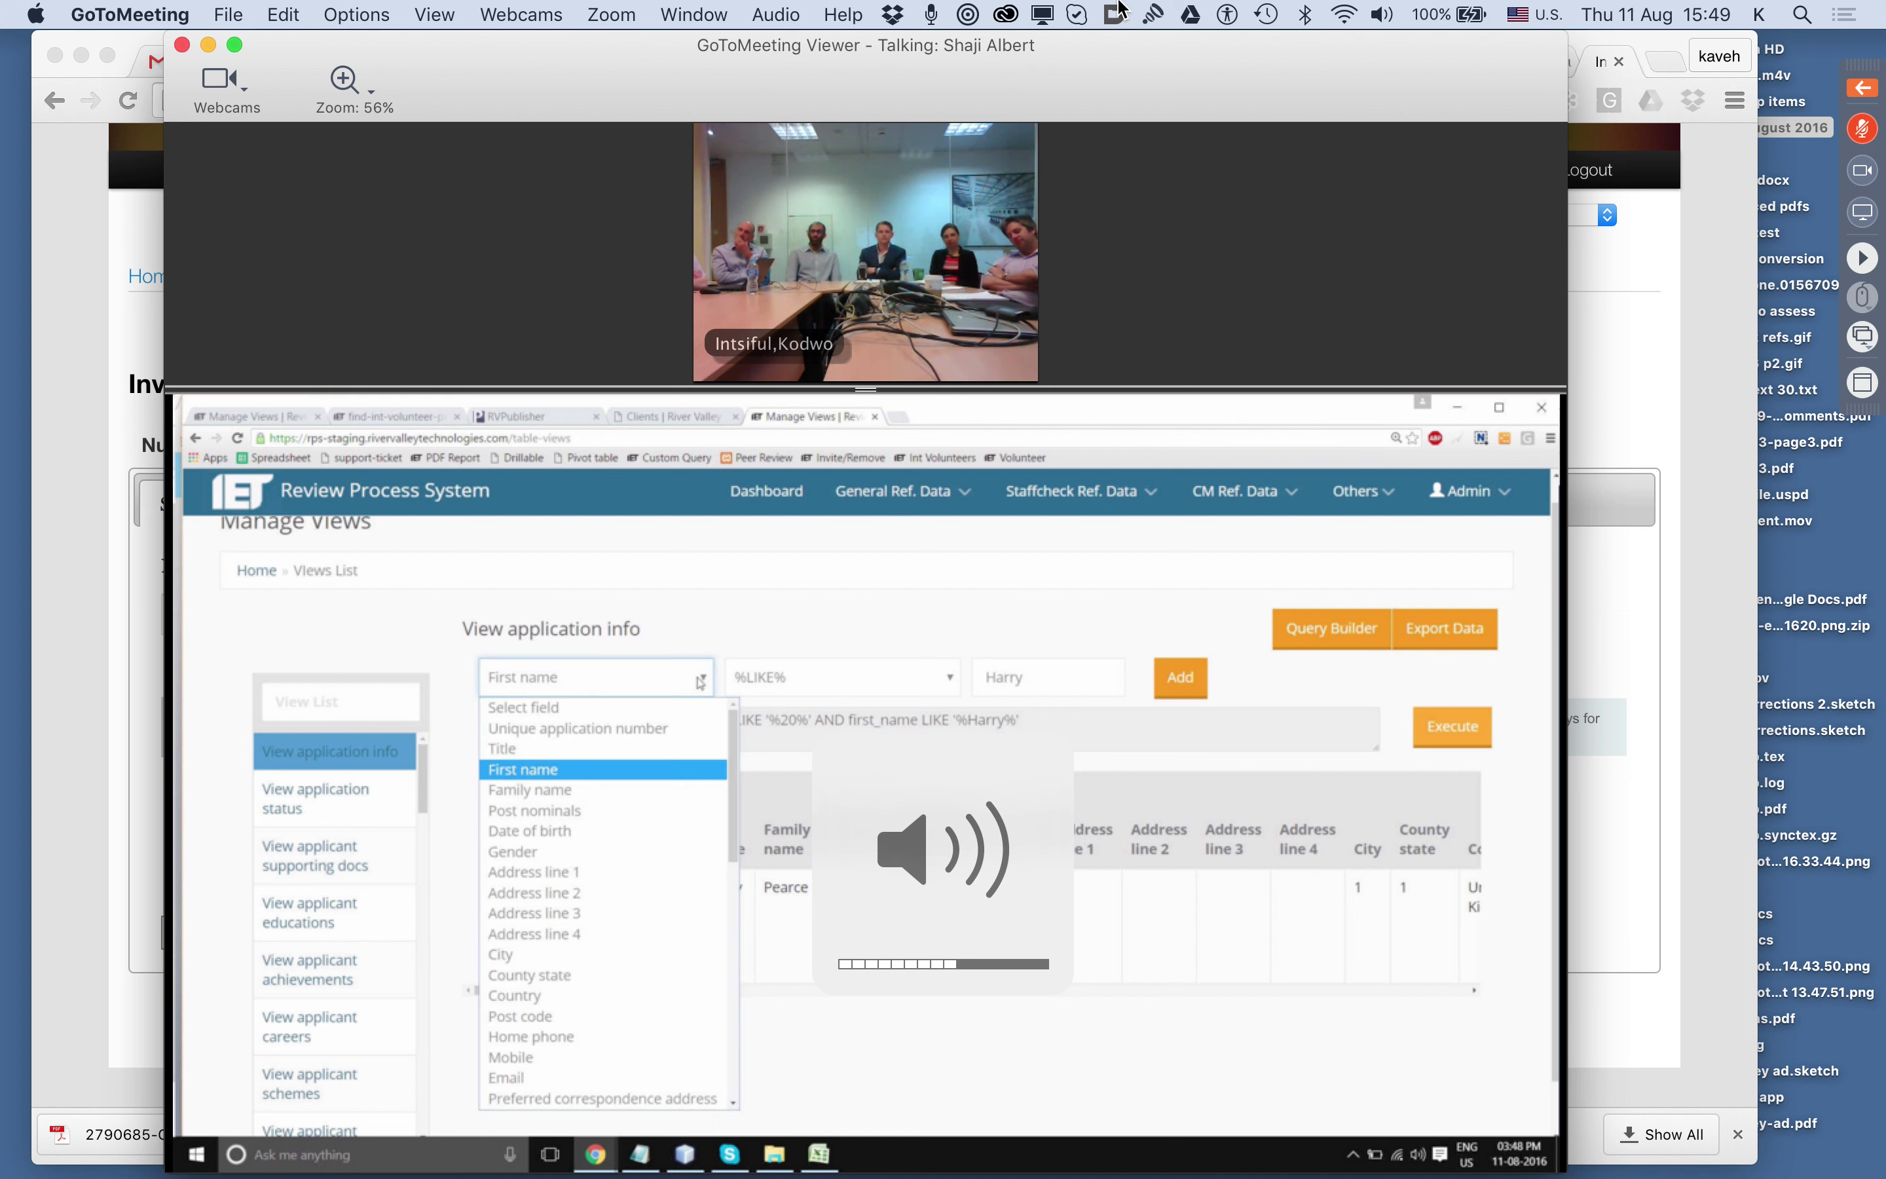
{"action": "scroll", "coordinate": [686, 795], "scroll_direction": "down", "scroll_amount": 5}
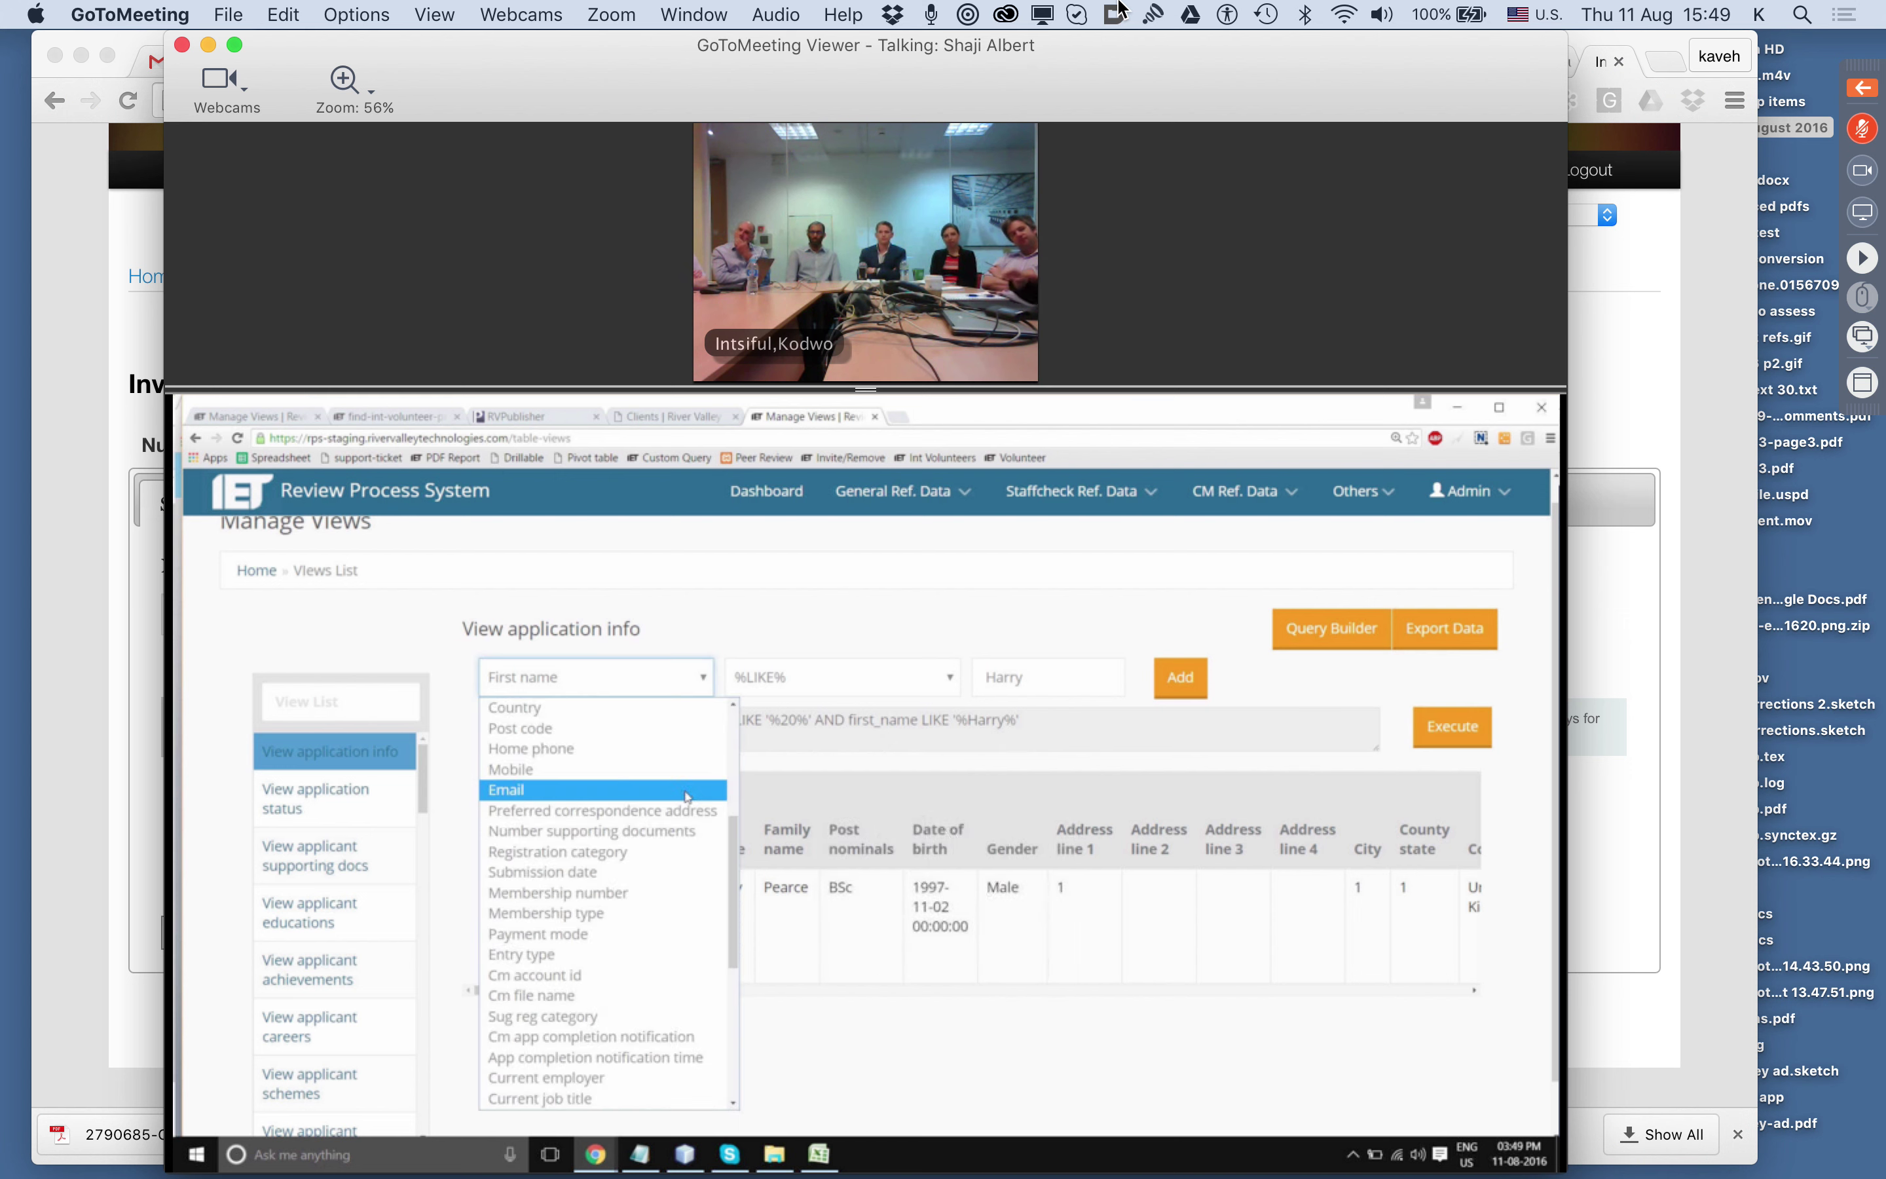
{"action": "scroll", "coordinate": [686, 795], "scroll_direction": "down", "scroll_amount": 5}
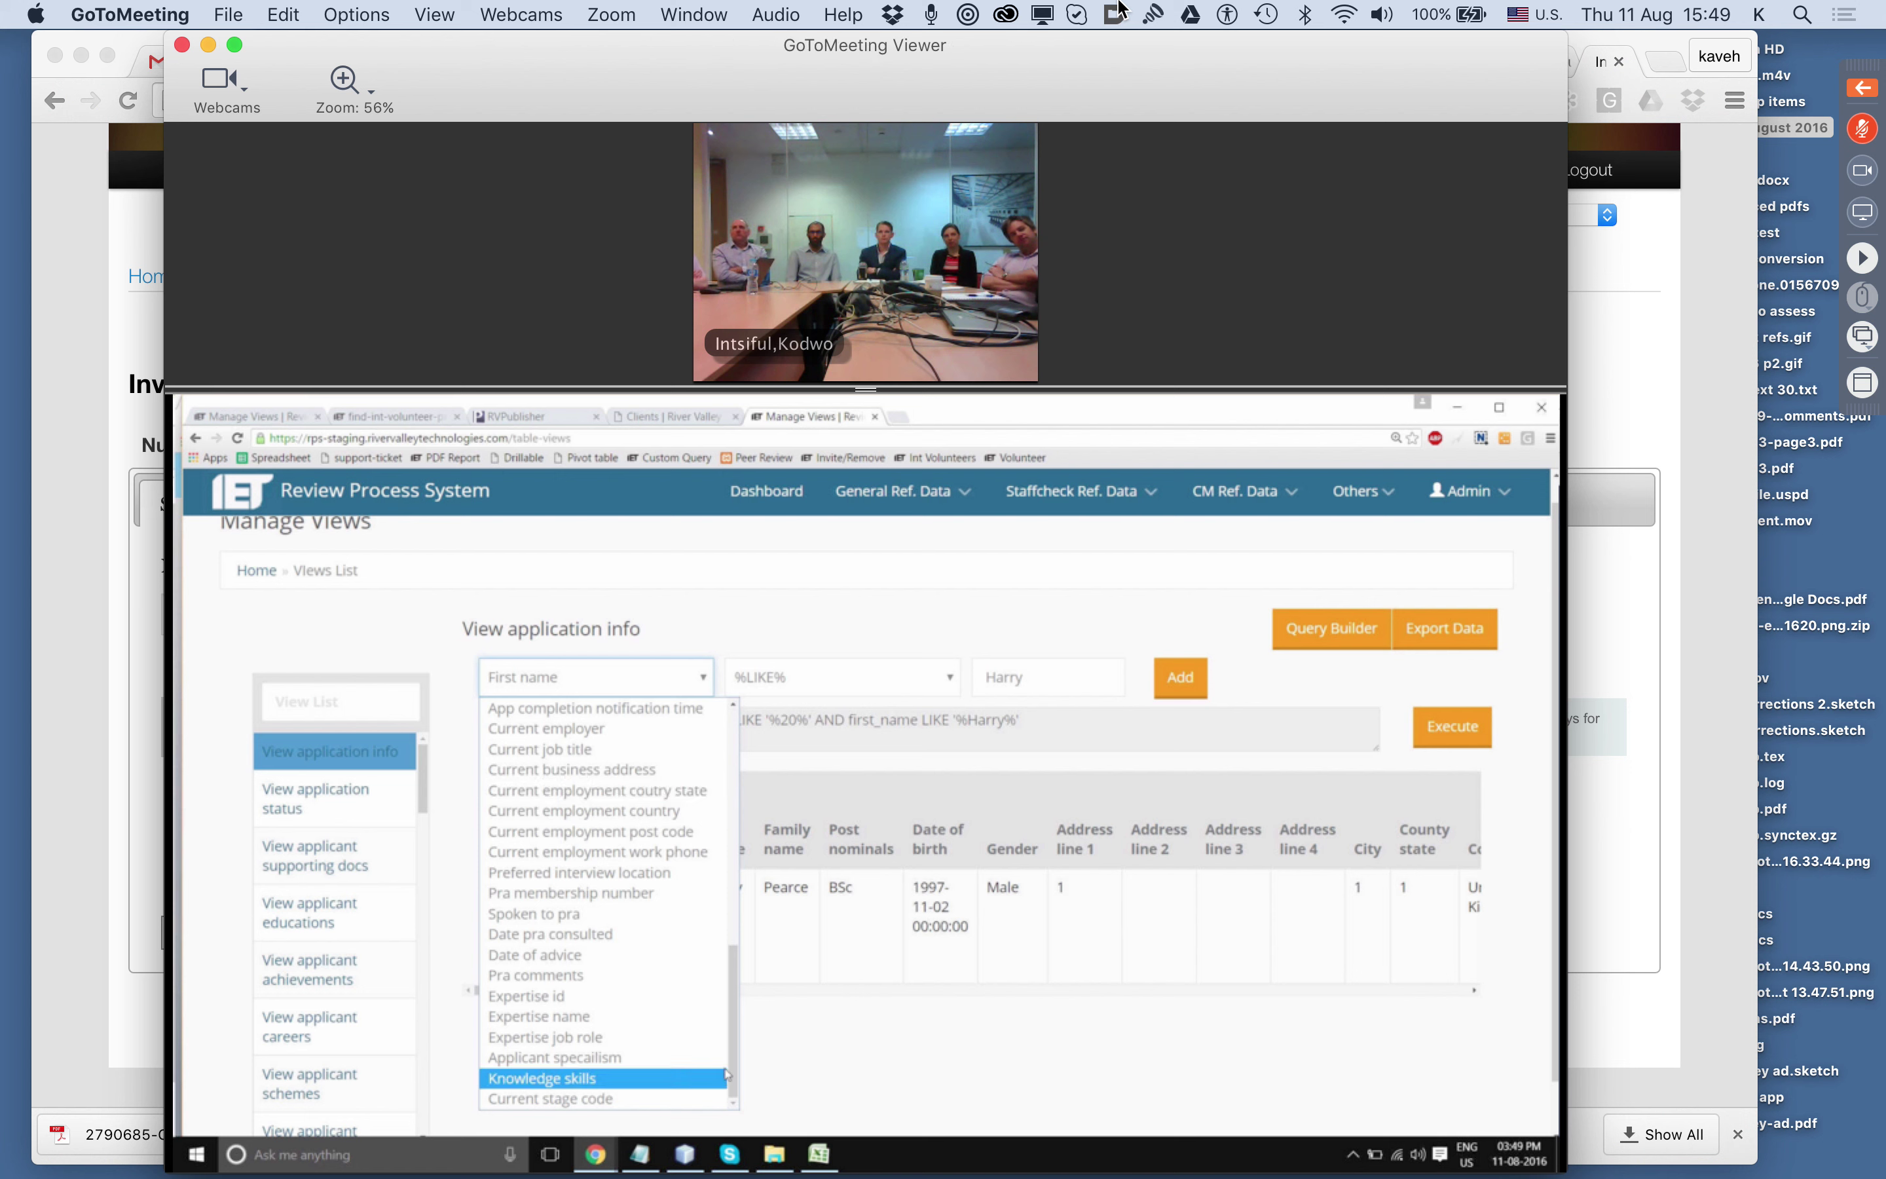
{"action": "mouse_move", "coordinate": [733, 1074]}
{"action": "left_mouse_down"}
{"action": "mouse_move", "coordinate": [737, 828]}
{"action": "mouse_move", "coordinate": [741, 1083]}
{"action": "left_mouse_up"}
Raise the system sound volume to 11 of 16 bars and close the field list without choosing a field.
{"action": "key", "text": "XF86AudioRaiseVolume"}
{"action": "key", "text": "XF86AudioRaiseVolume"}
{"action": "key", "text": "XF86AudioRaiseVolume"}
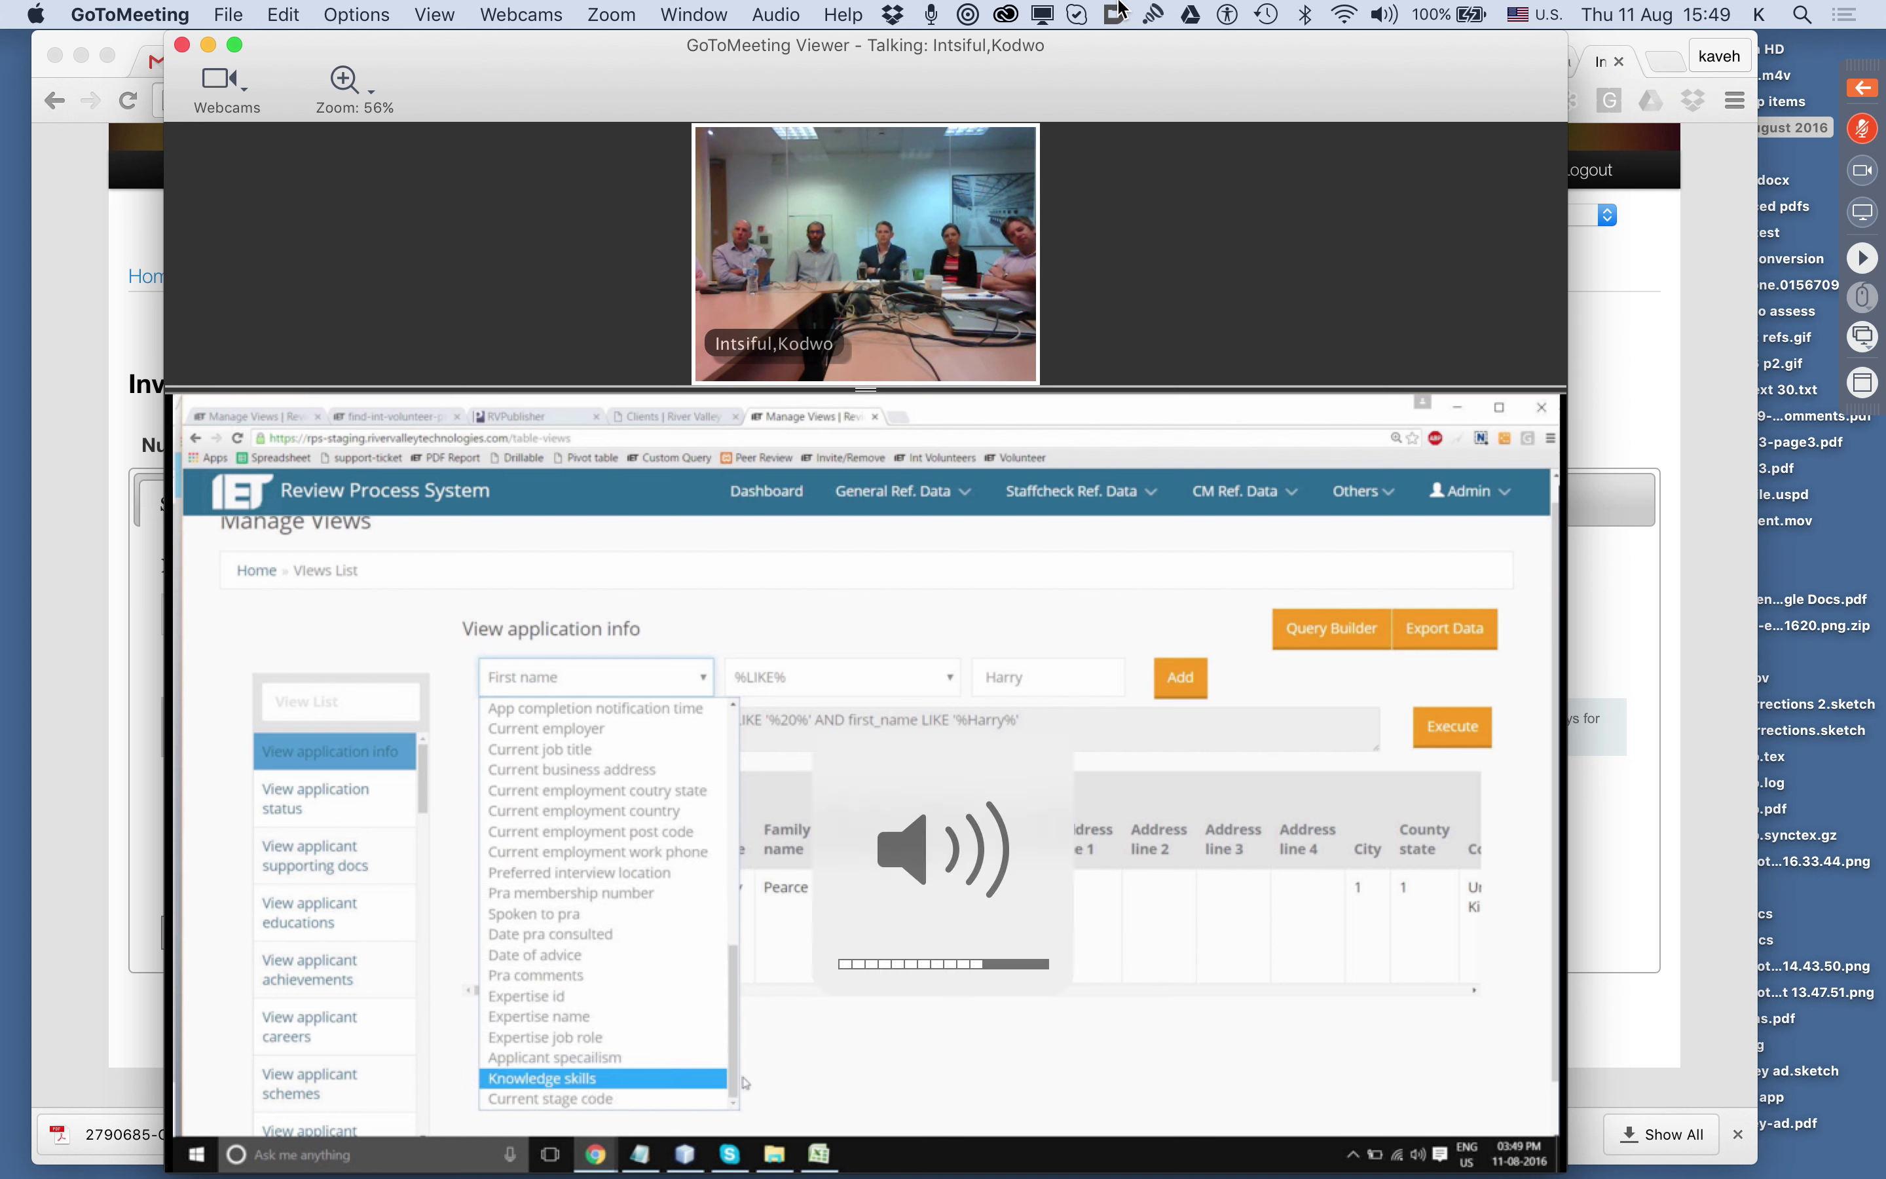
{"action": "left_click", "coordinate": [813, 1053]}
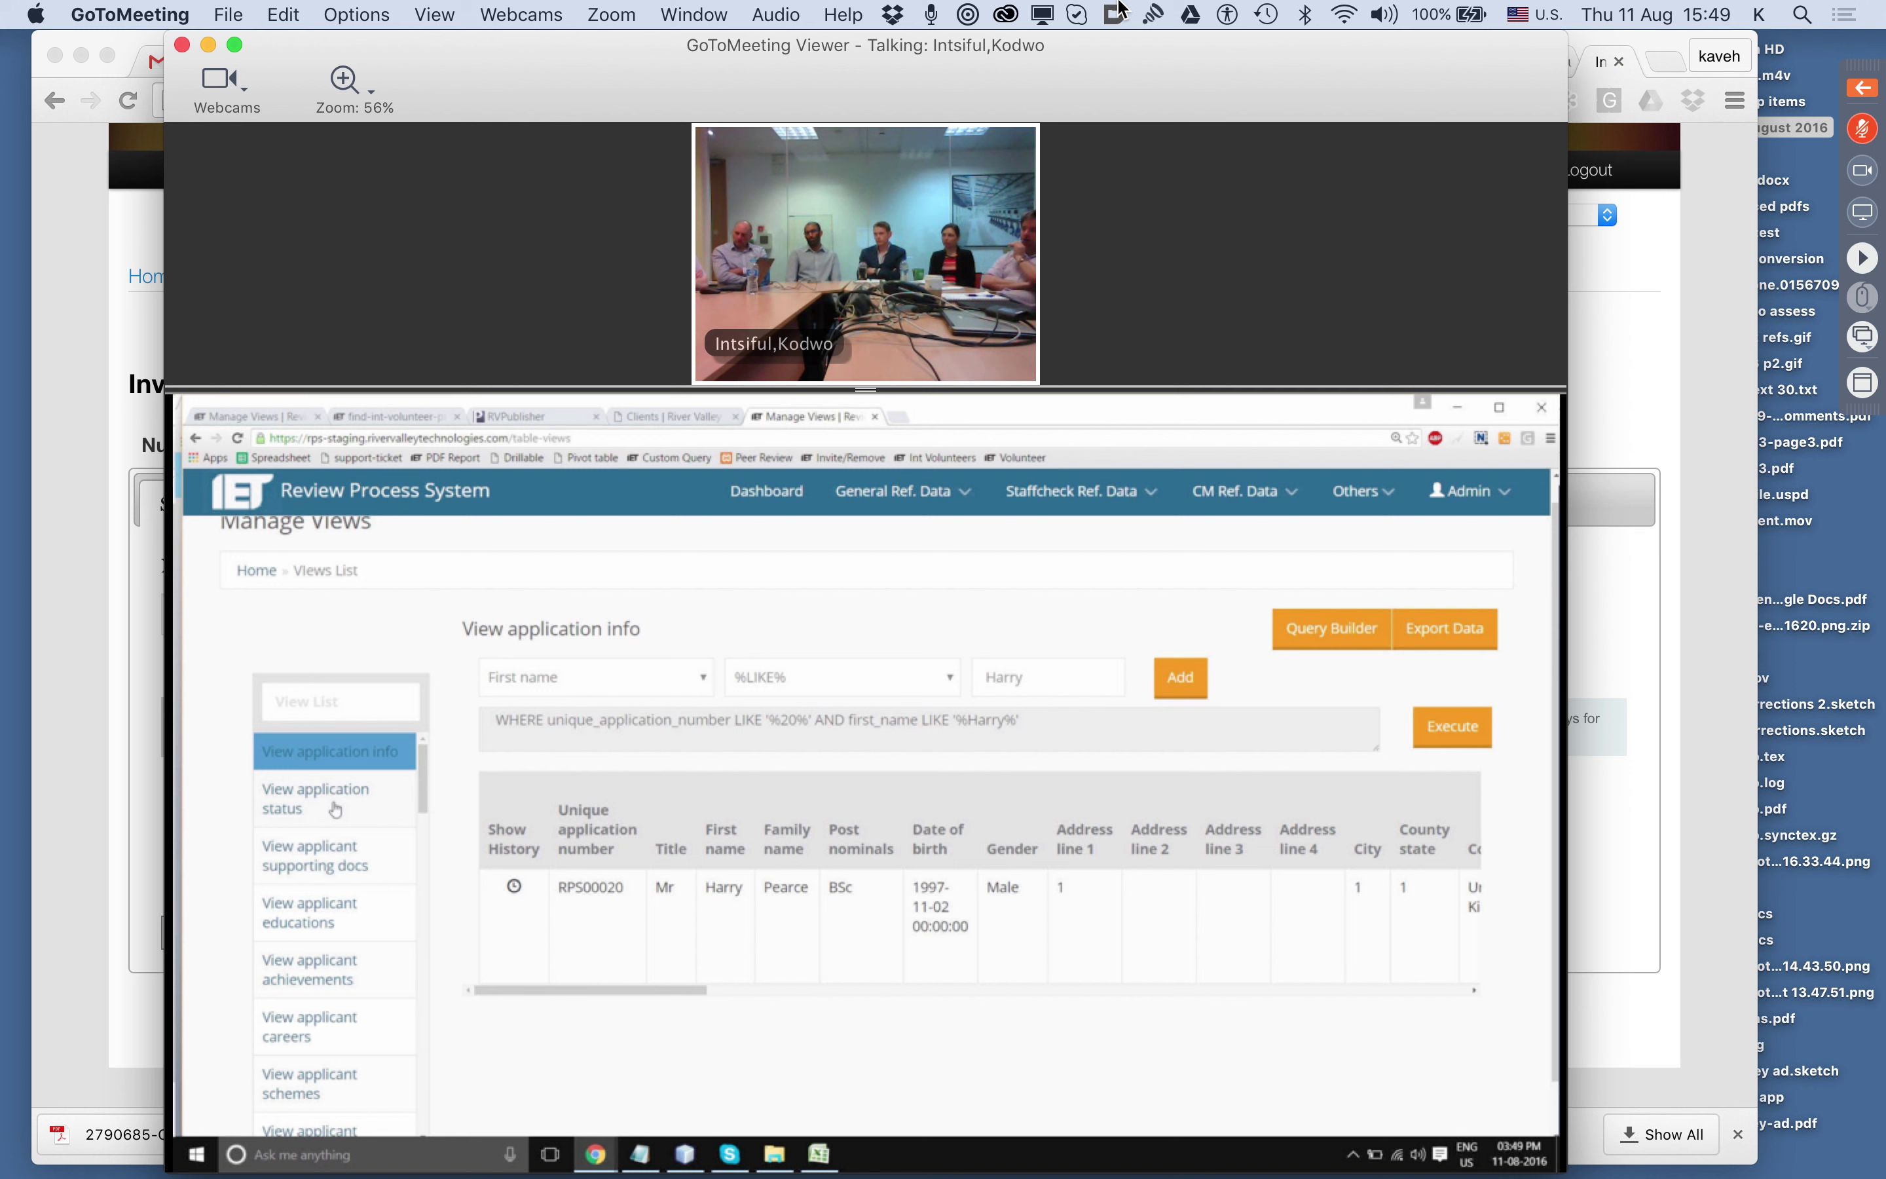
Raise the system sound volume a little further for the meeting-room speaker.
{"action": "key", "text": "XF86AudioRaiseVolume"}
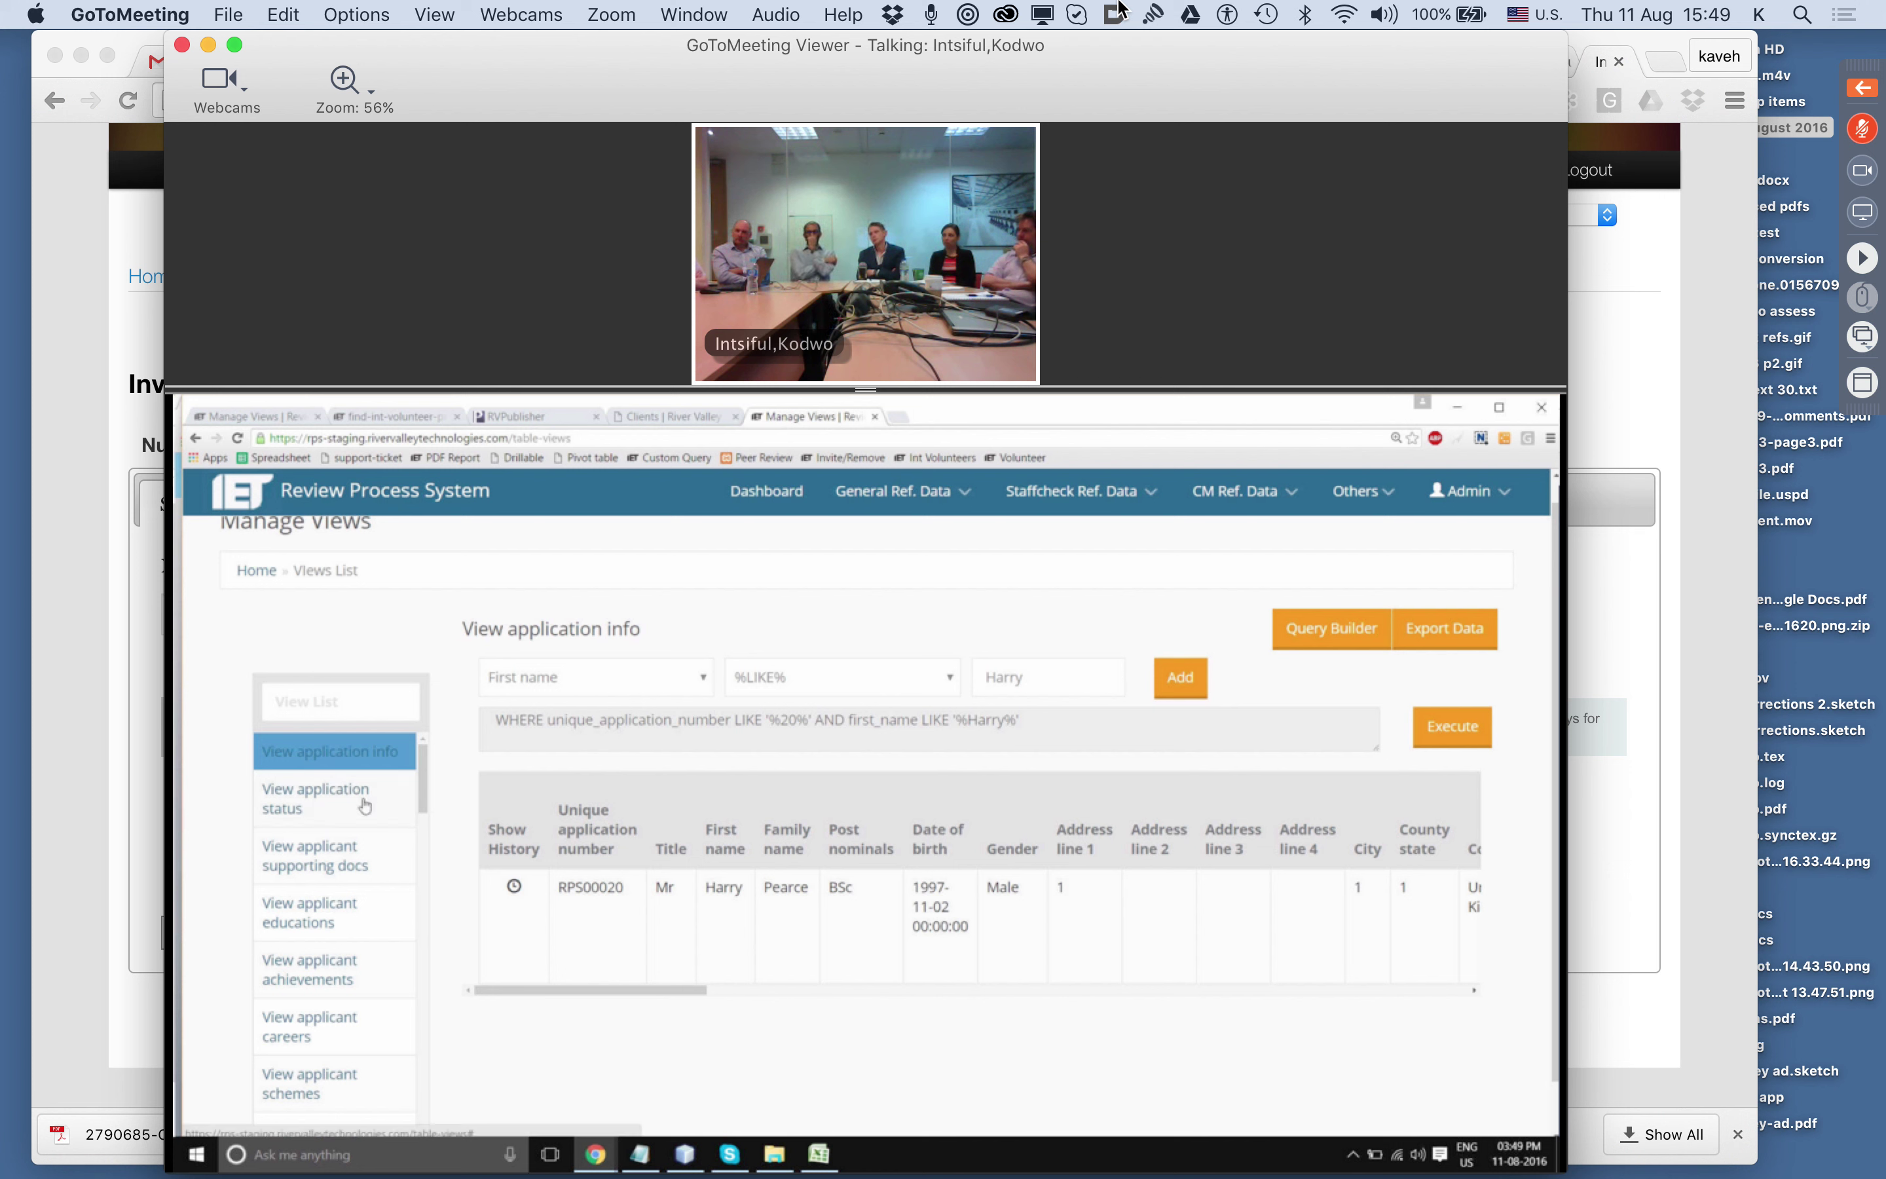
{"action": "key", "text": "XF86AudioRaiseVolume"}
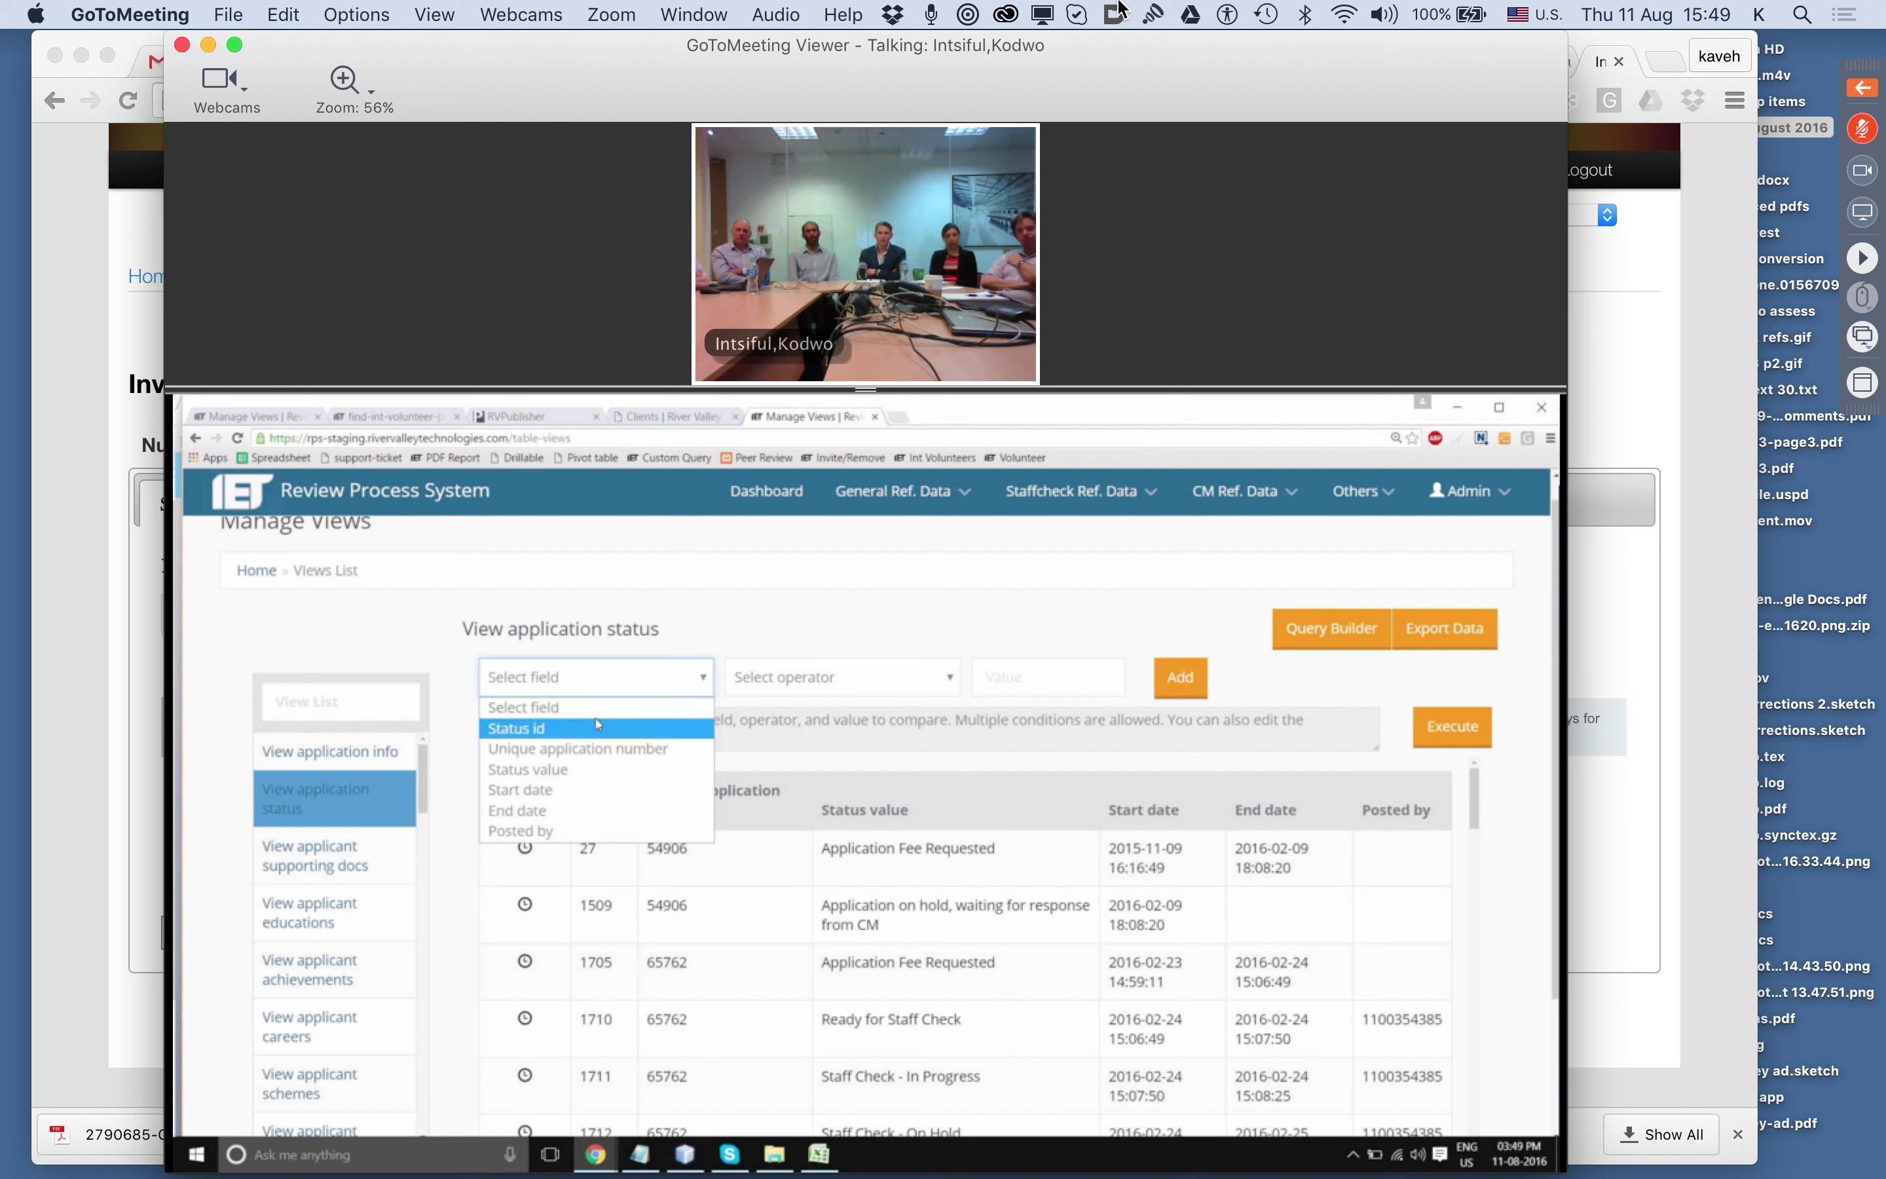
{"action": "key", "text": "XF86AudioRaiseVolume"}
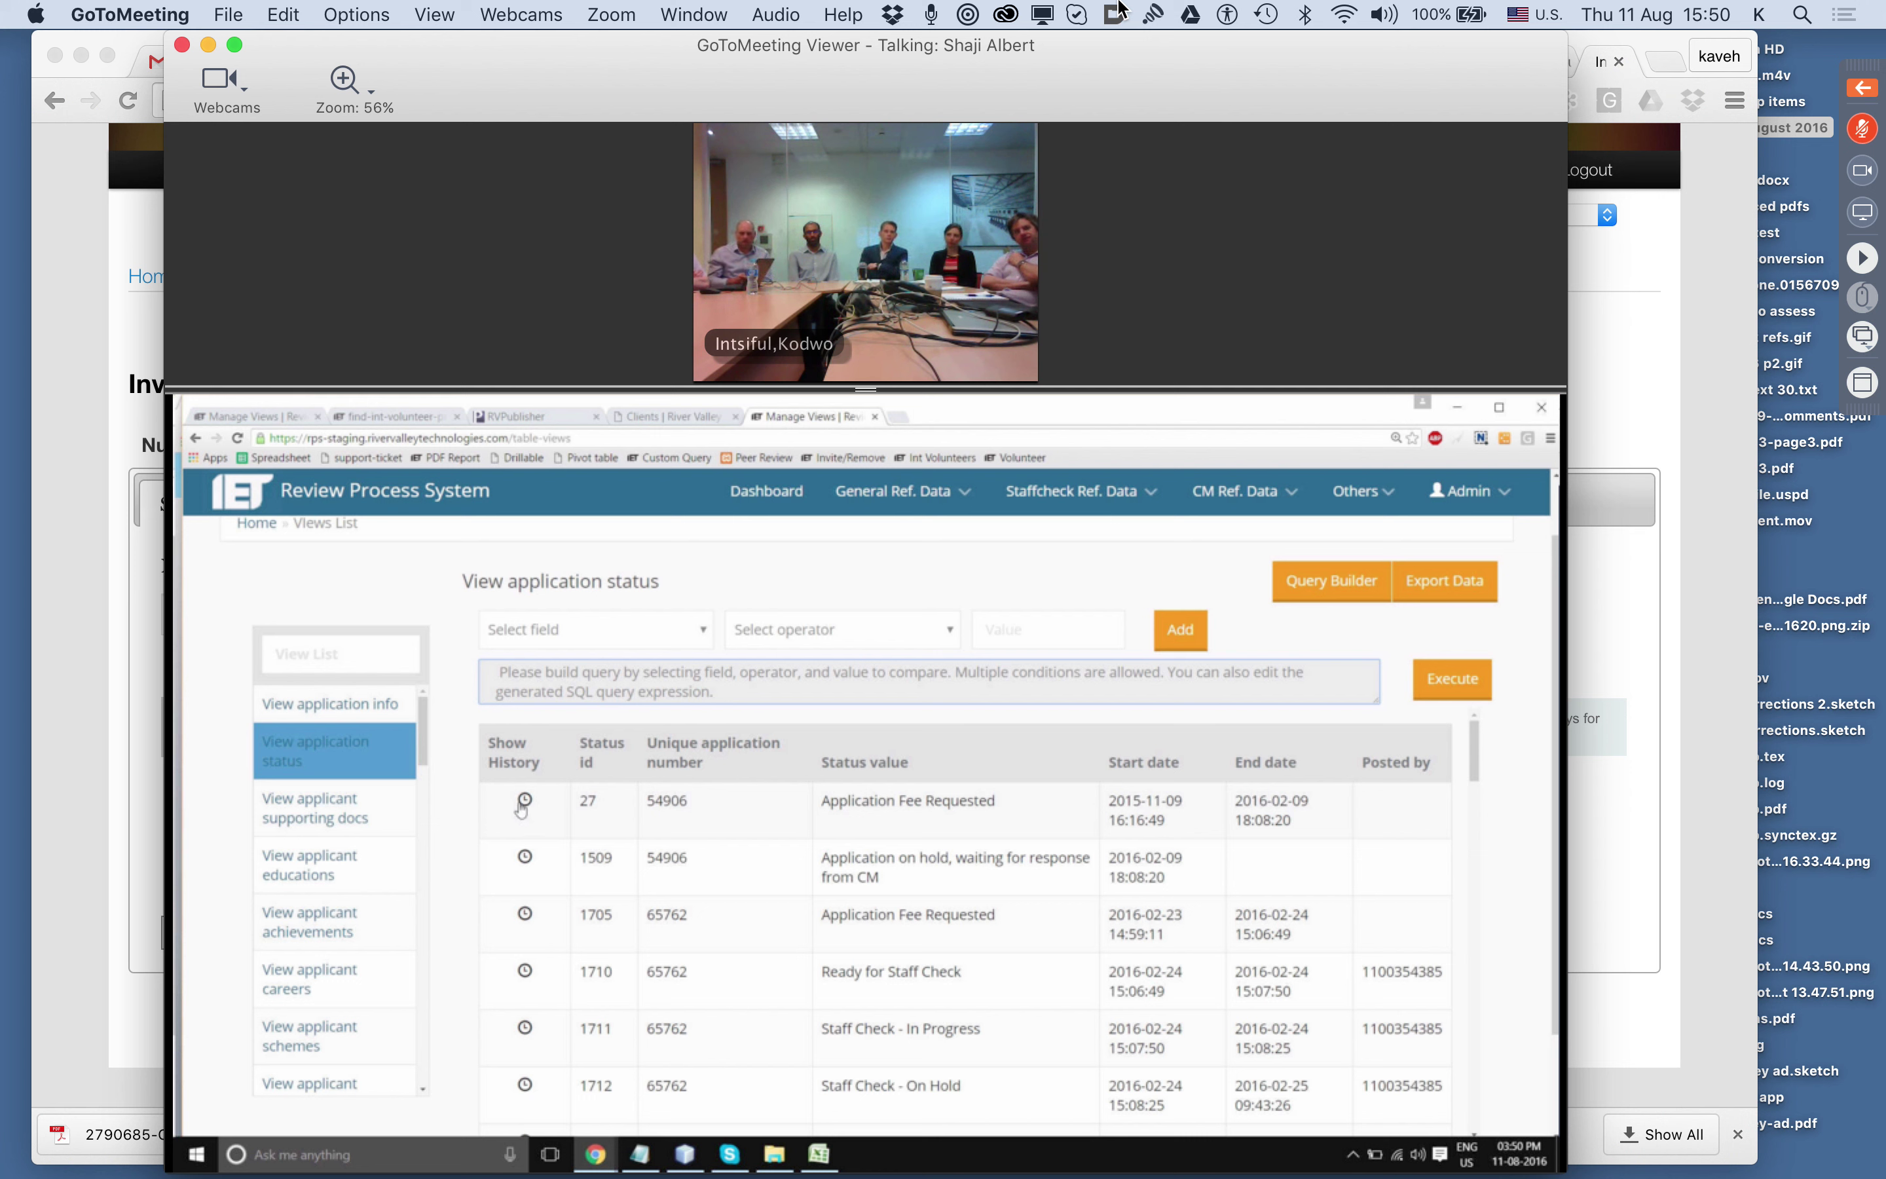
Lower the system sound volume to about 5 of 16 bars.
{"action": "key", "text": "XF86AudioLowerVolume"}
{"action": "key", "text": "XF86AudioLowerVolume"}
{"action": "key", "text": "XF86AudioLowerVolume"}
{"action": "key", "text": "XF86AudioLowerVolume"}
{"action": "key", "text": "XF86AudioLowerVolume"}
{"action": "key", "text": "XF86AudioLowerVolume"}
{"action": "key", "text": "XF86AudioLowerVolume"}
{"action": "key", "text": "XF86AudioLowerVolume"}
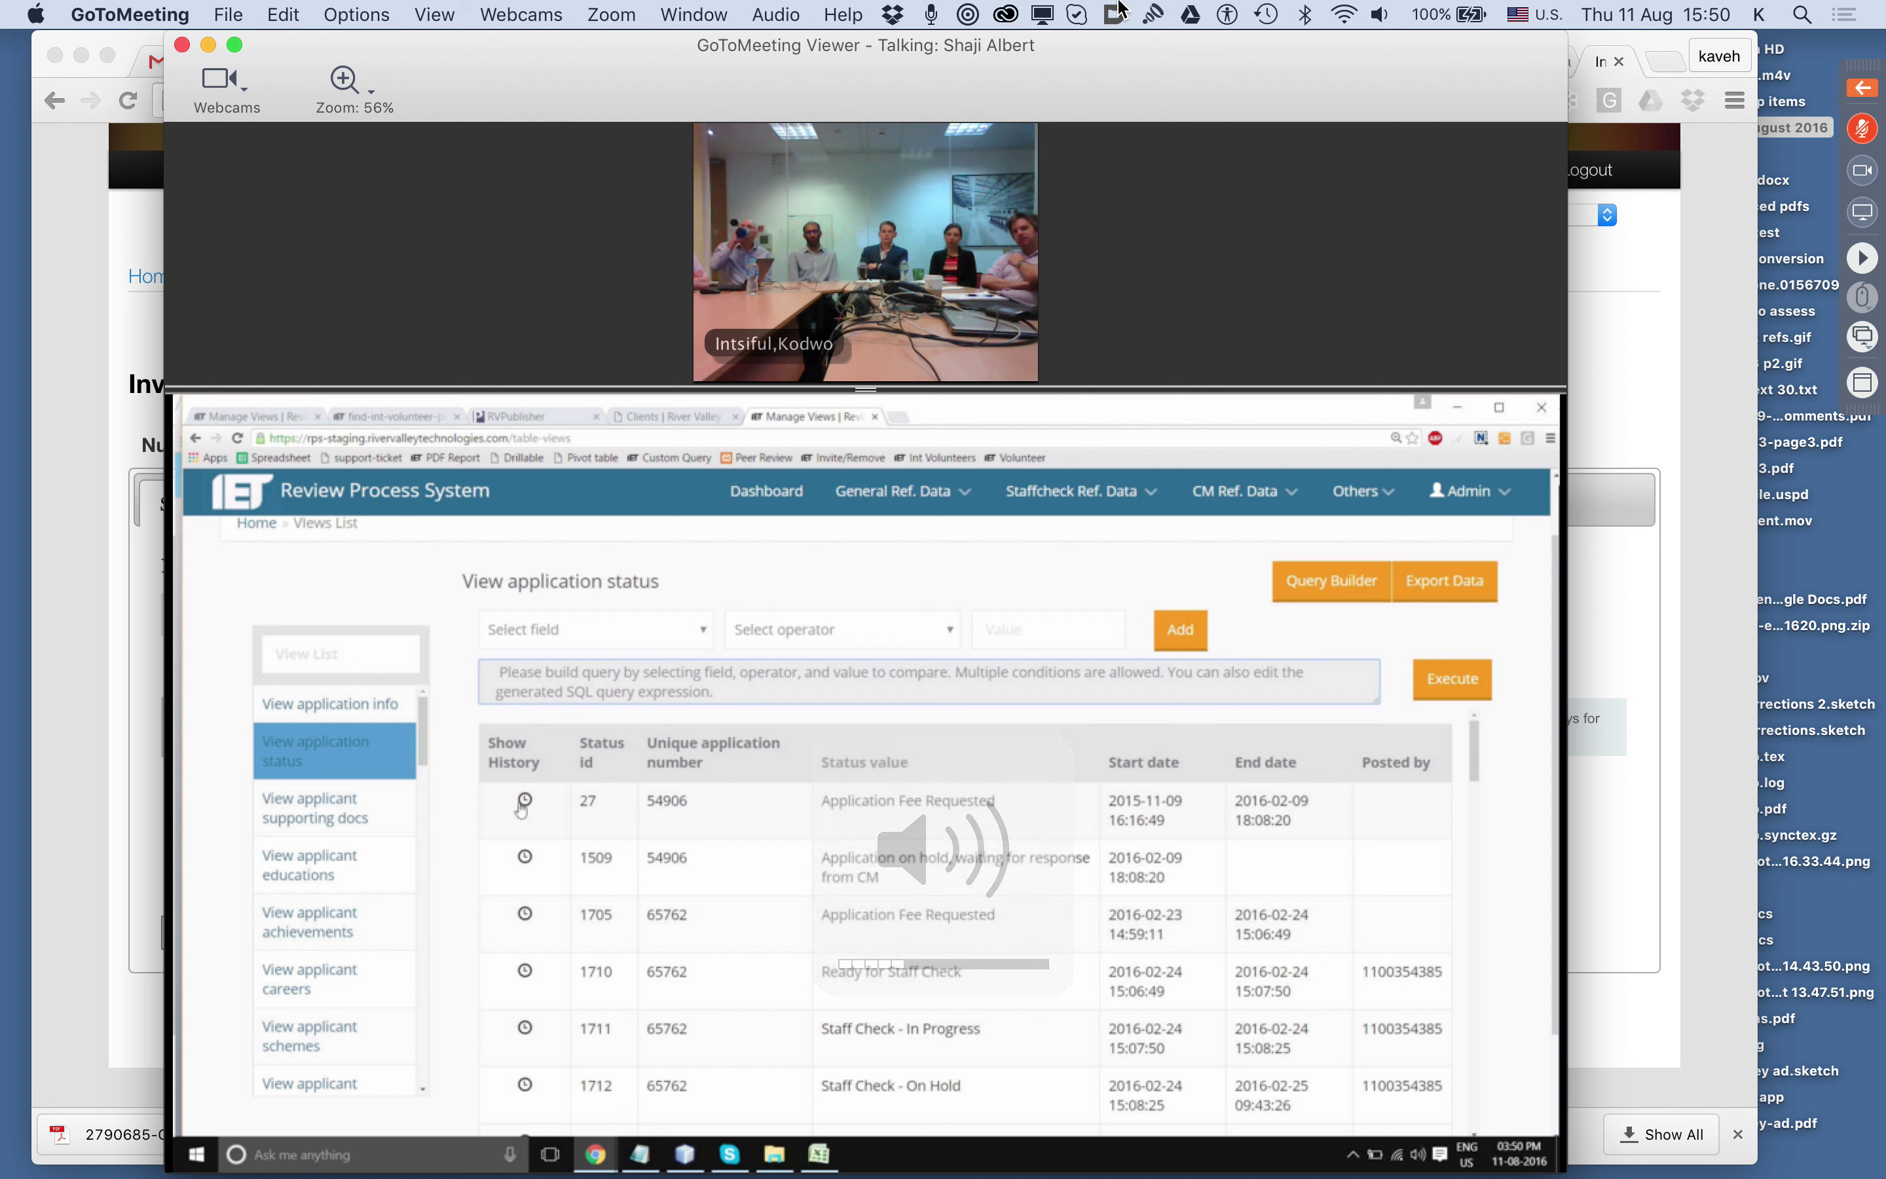
Readjust the system sound volume up to about 9 of 16 bars.
{"action": "key", "text": "XF86AudioRaiseVolume"}
{"action": "key", "text": "XF86AudioRaiseVolume"}
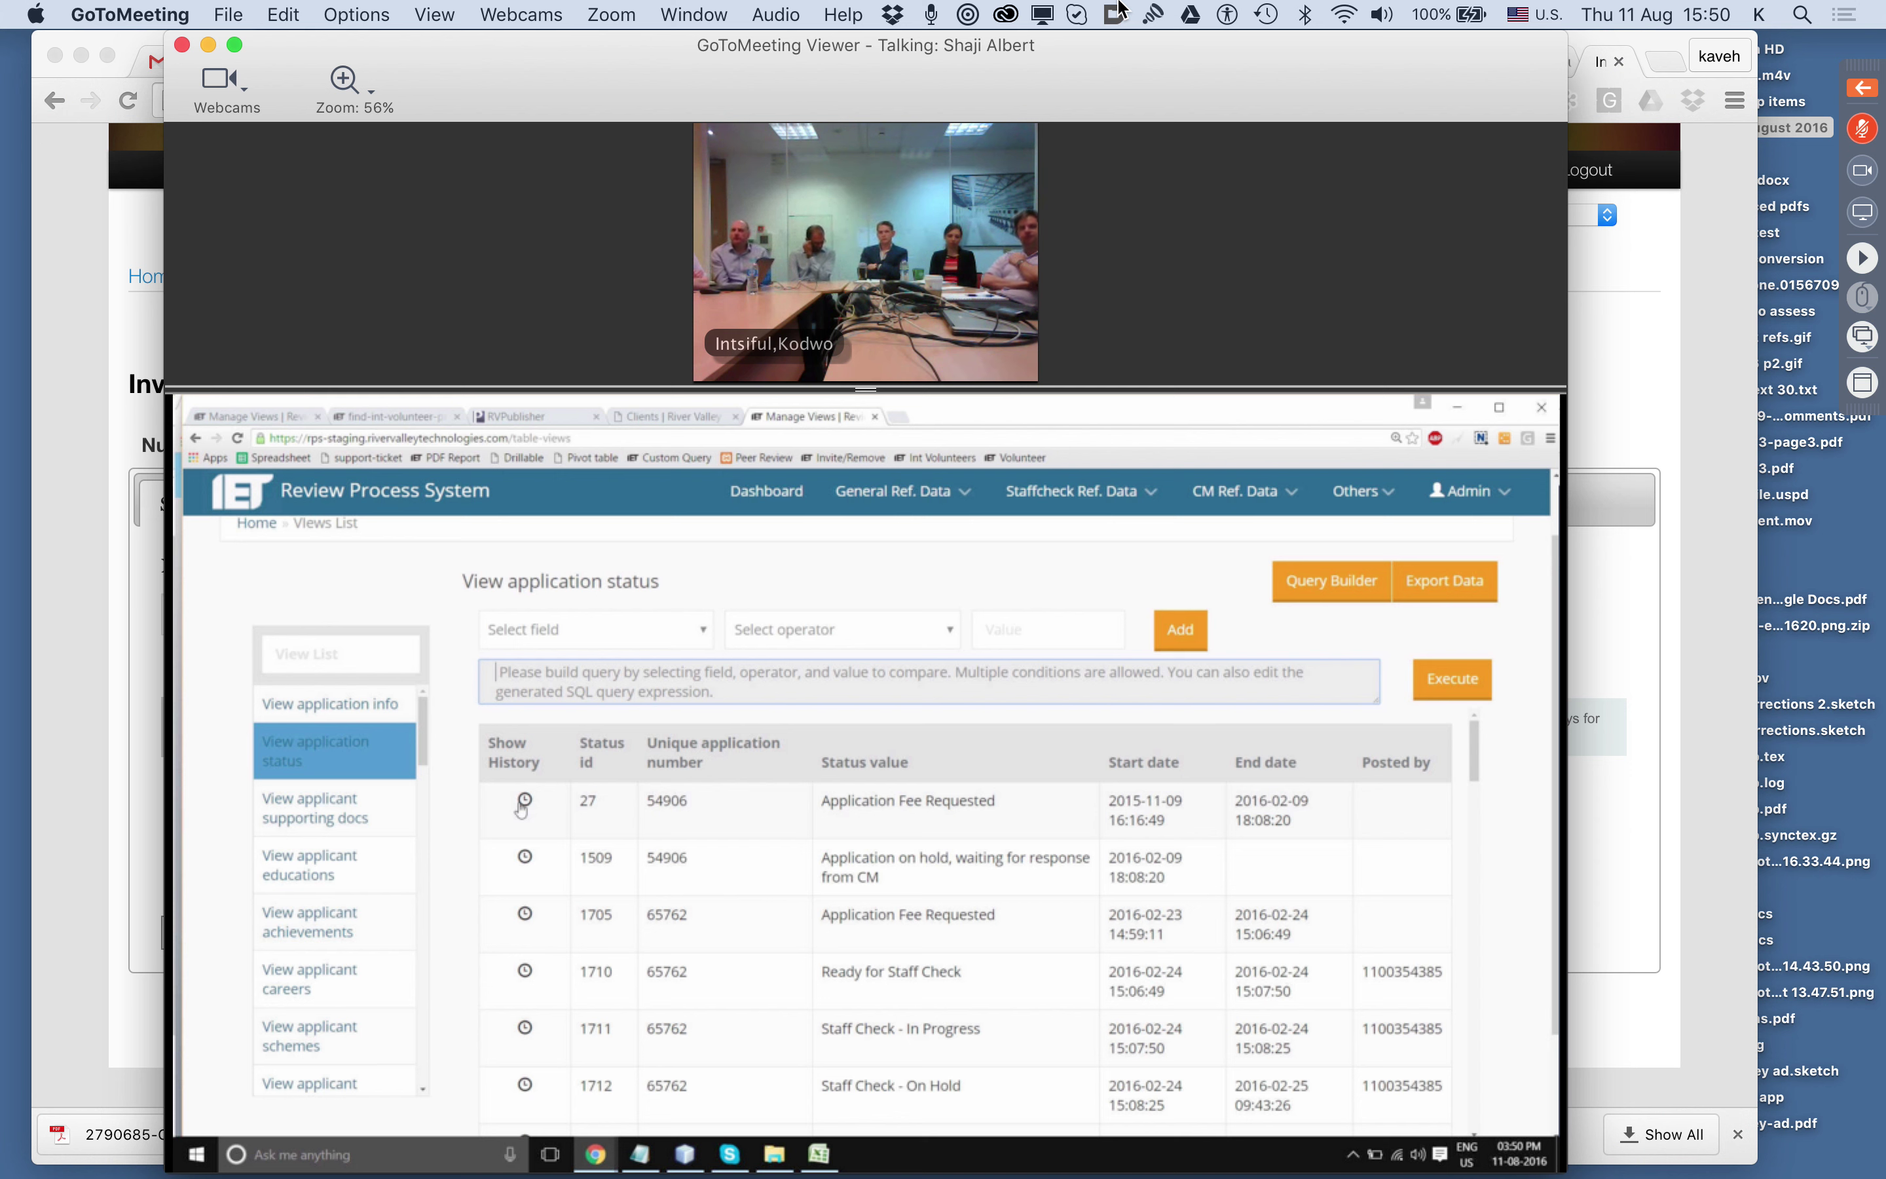
{"action": "key", "text": "XF86AudioLowerVolume"}
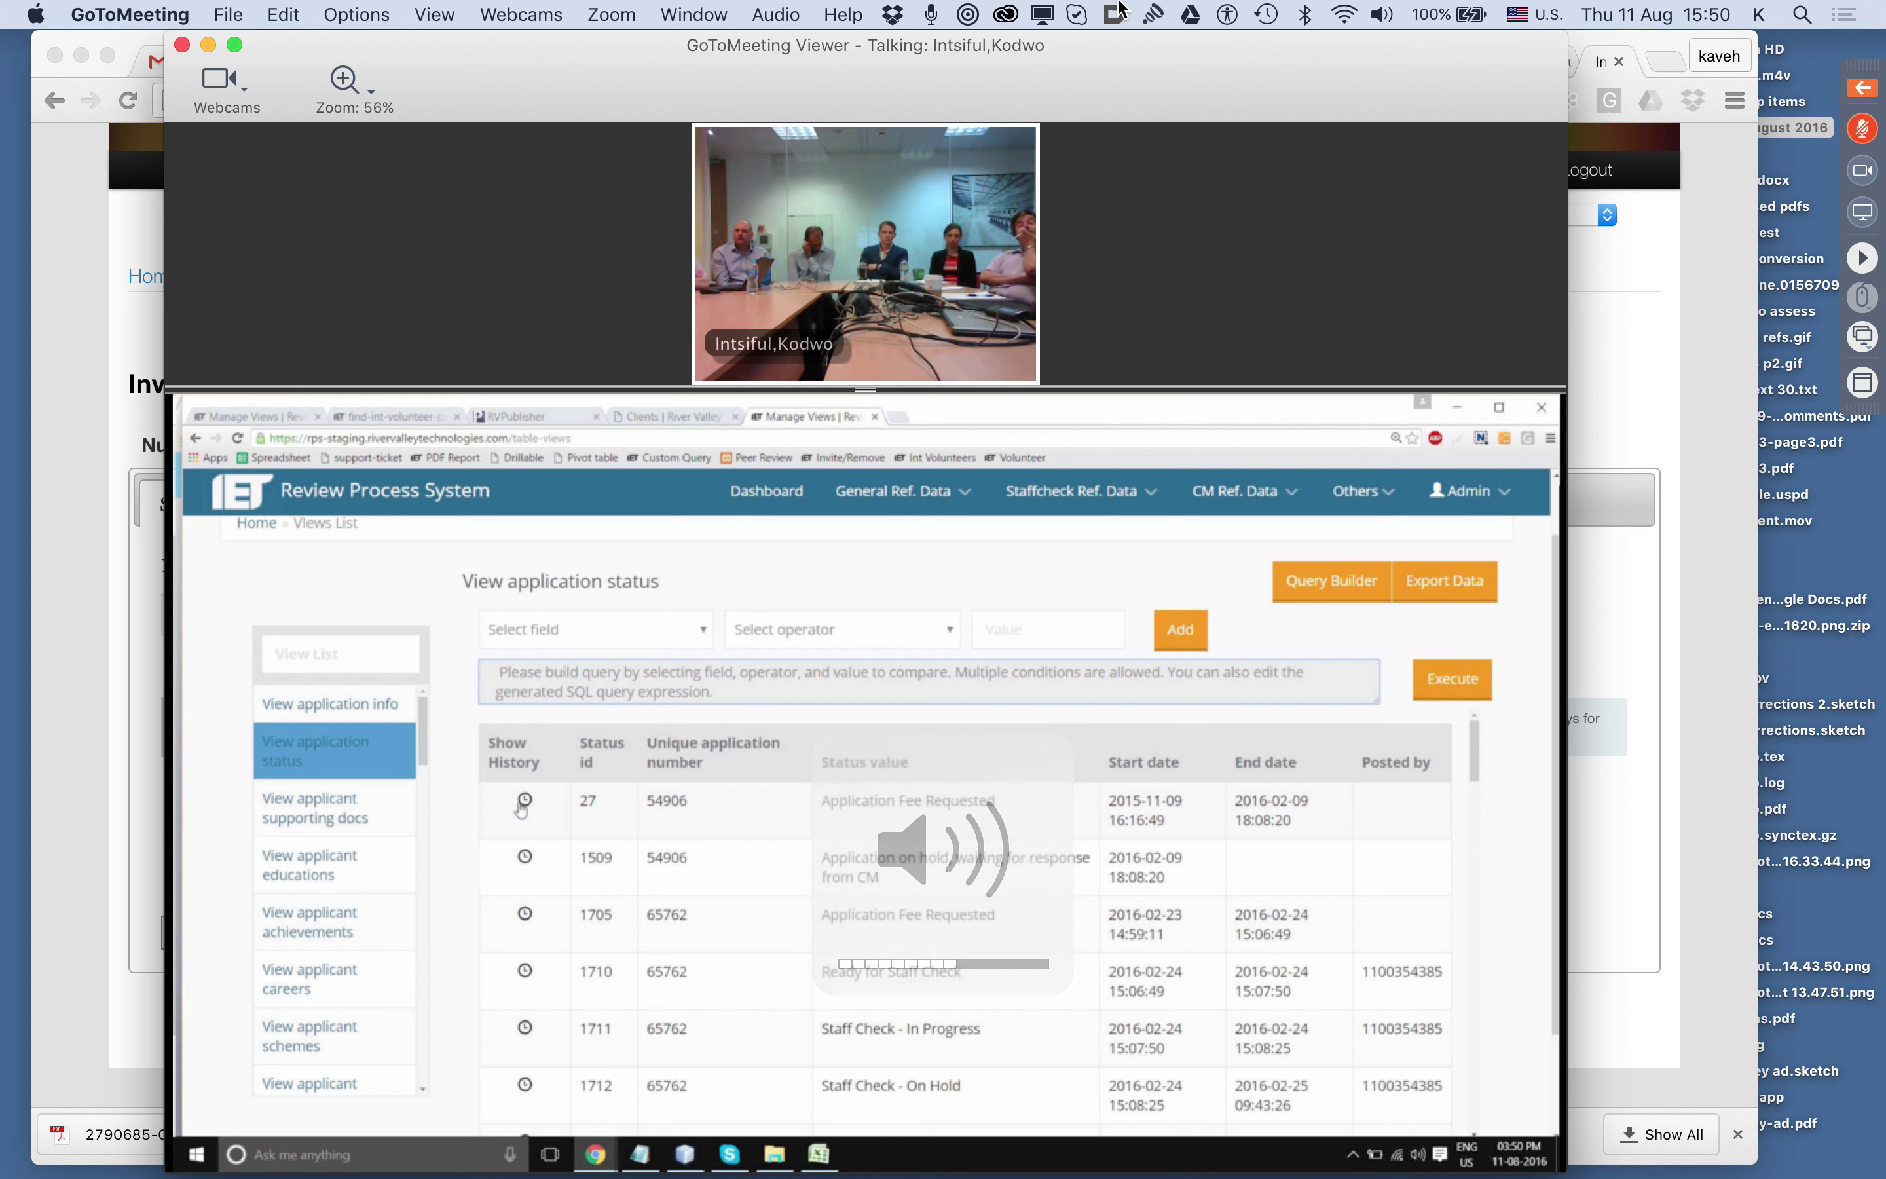
Raise the system sound volume gradually to 12 of 16 bars.
{"action": "key", "text": "XF86AudioRaiseVolume"}
{"action": "key", "text": "XF86AudioRaiseVolume"}
{"action": "key", "text": "XF86AudioRaiseVolume"}
{"action": "key", "text": "XF86AudioRaiseVolume"}
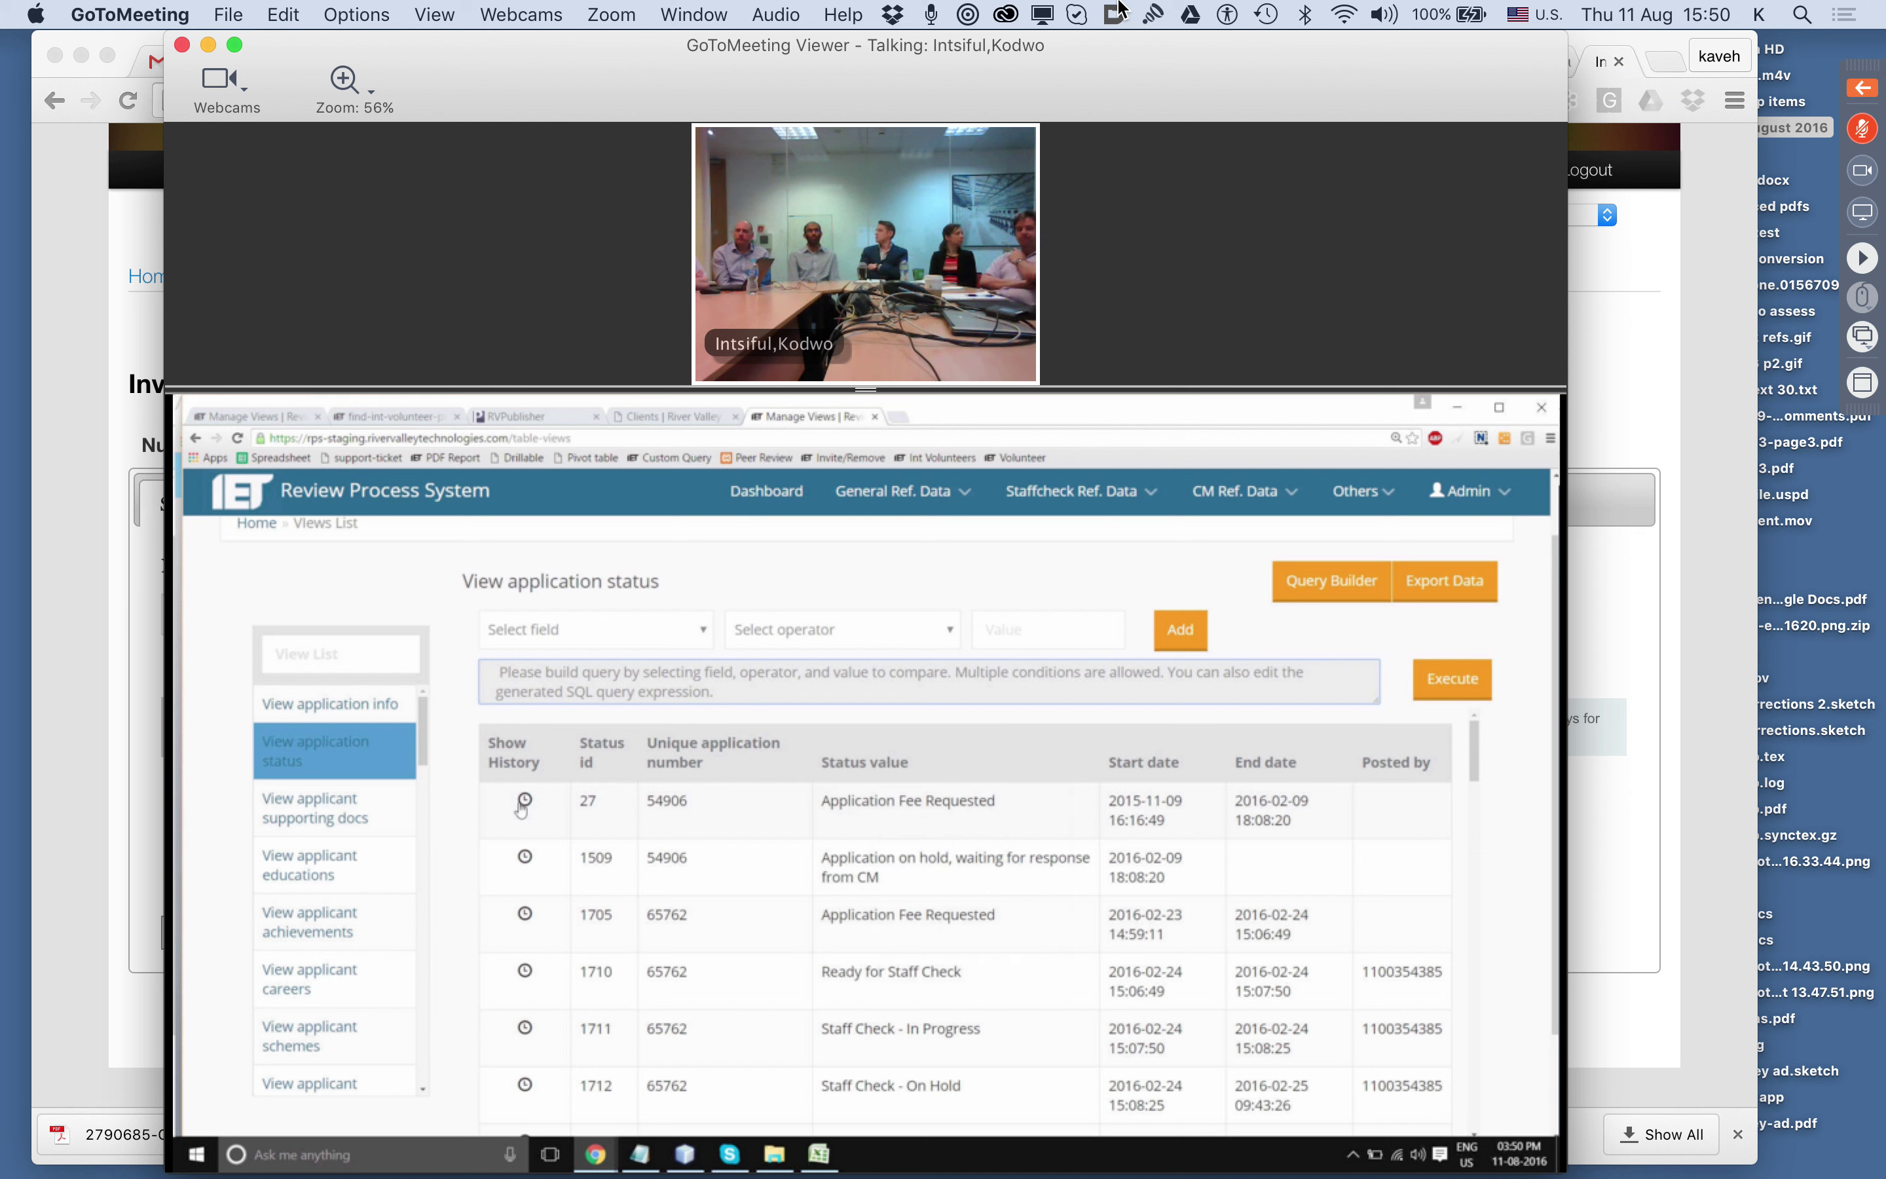
{"action": "key", "text": "XF86AudioRaiseVolume"}
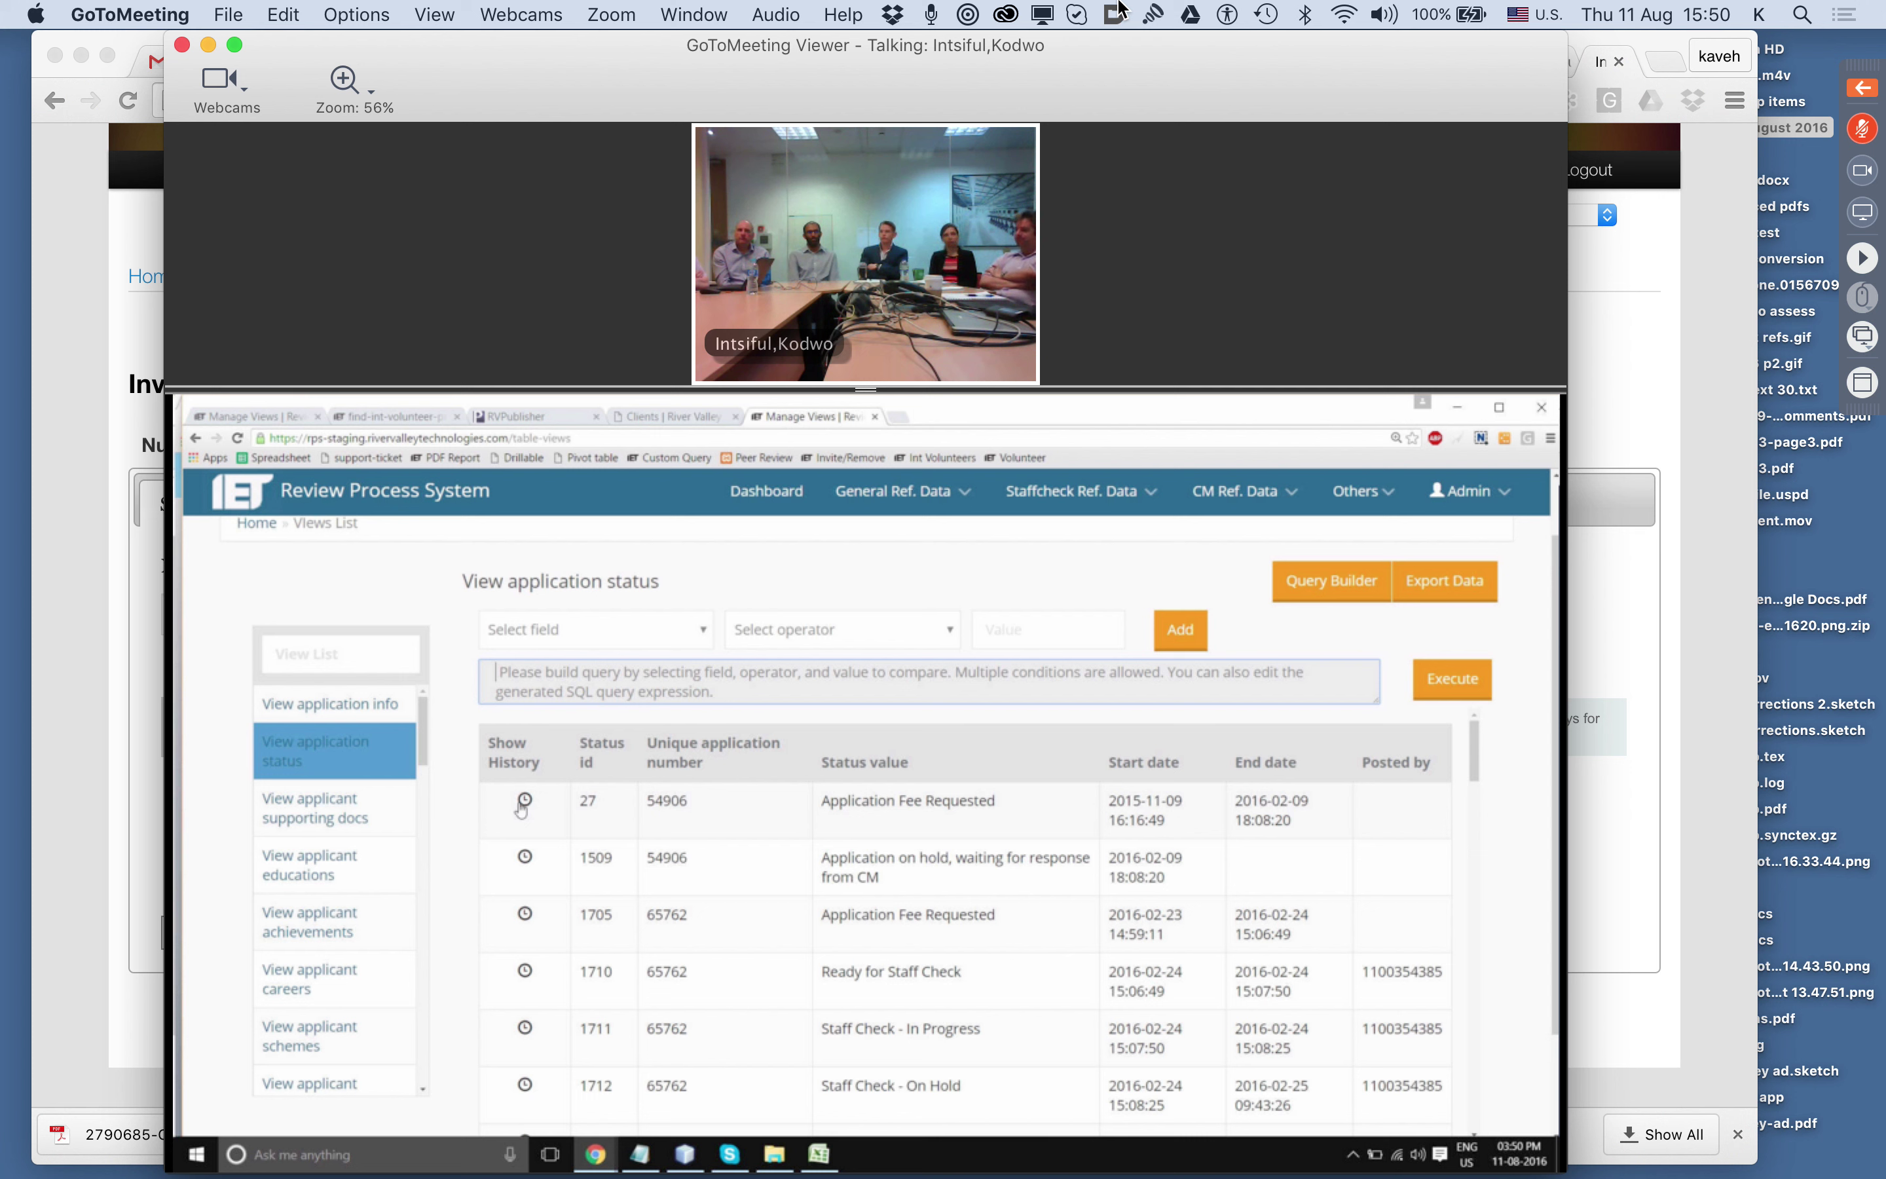
{"action": "key", "text": "XF86AudioRaiseVolume"}
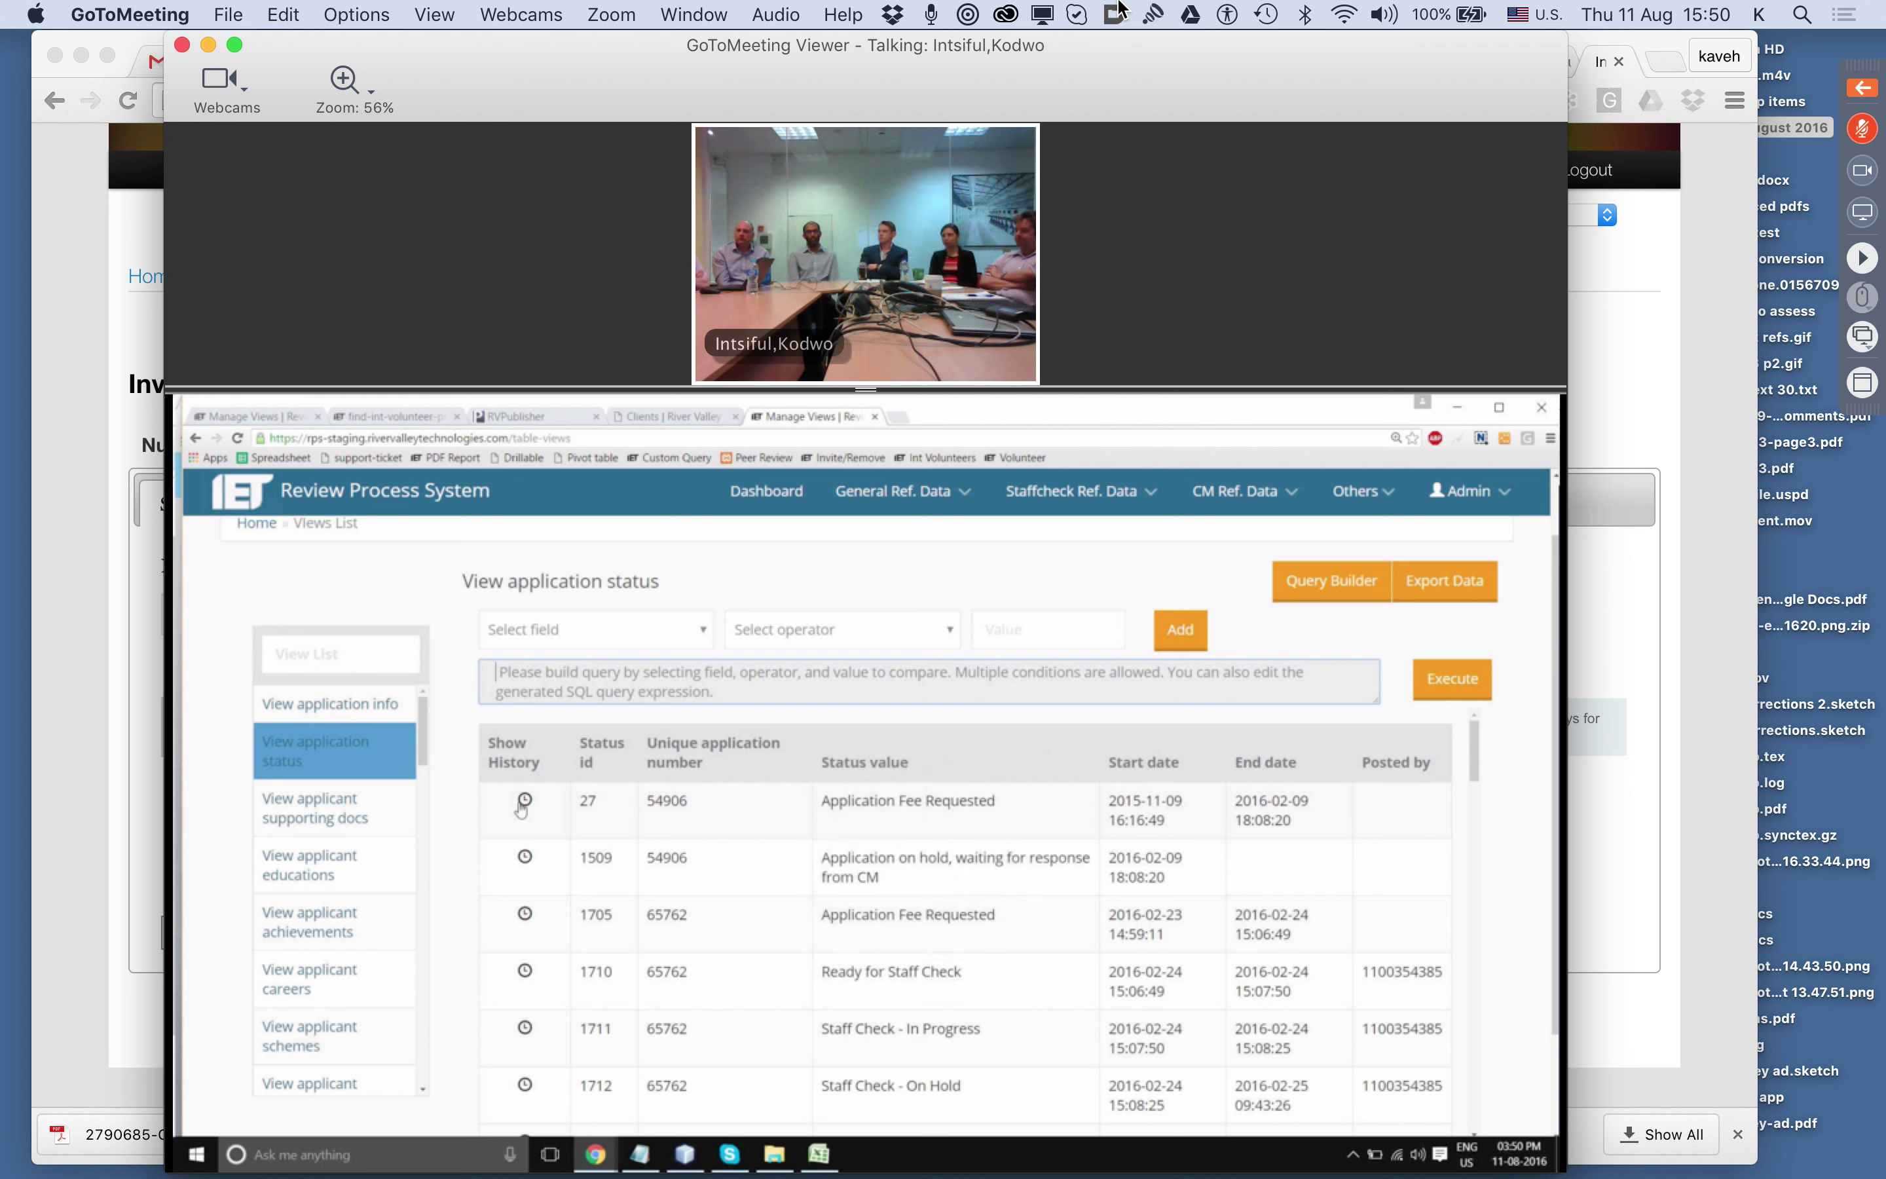
{"action": "key", "text": "XF86AudioRaiseVolume"}
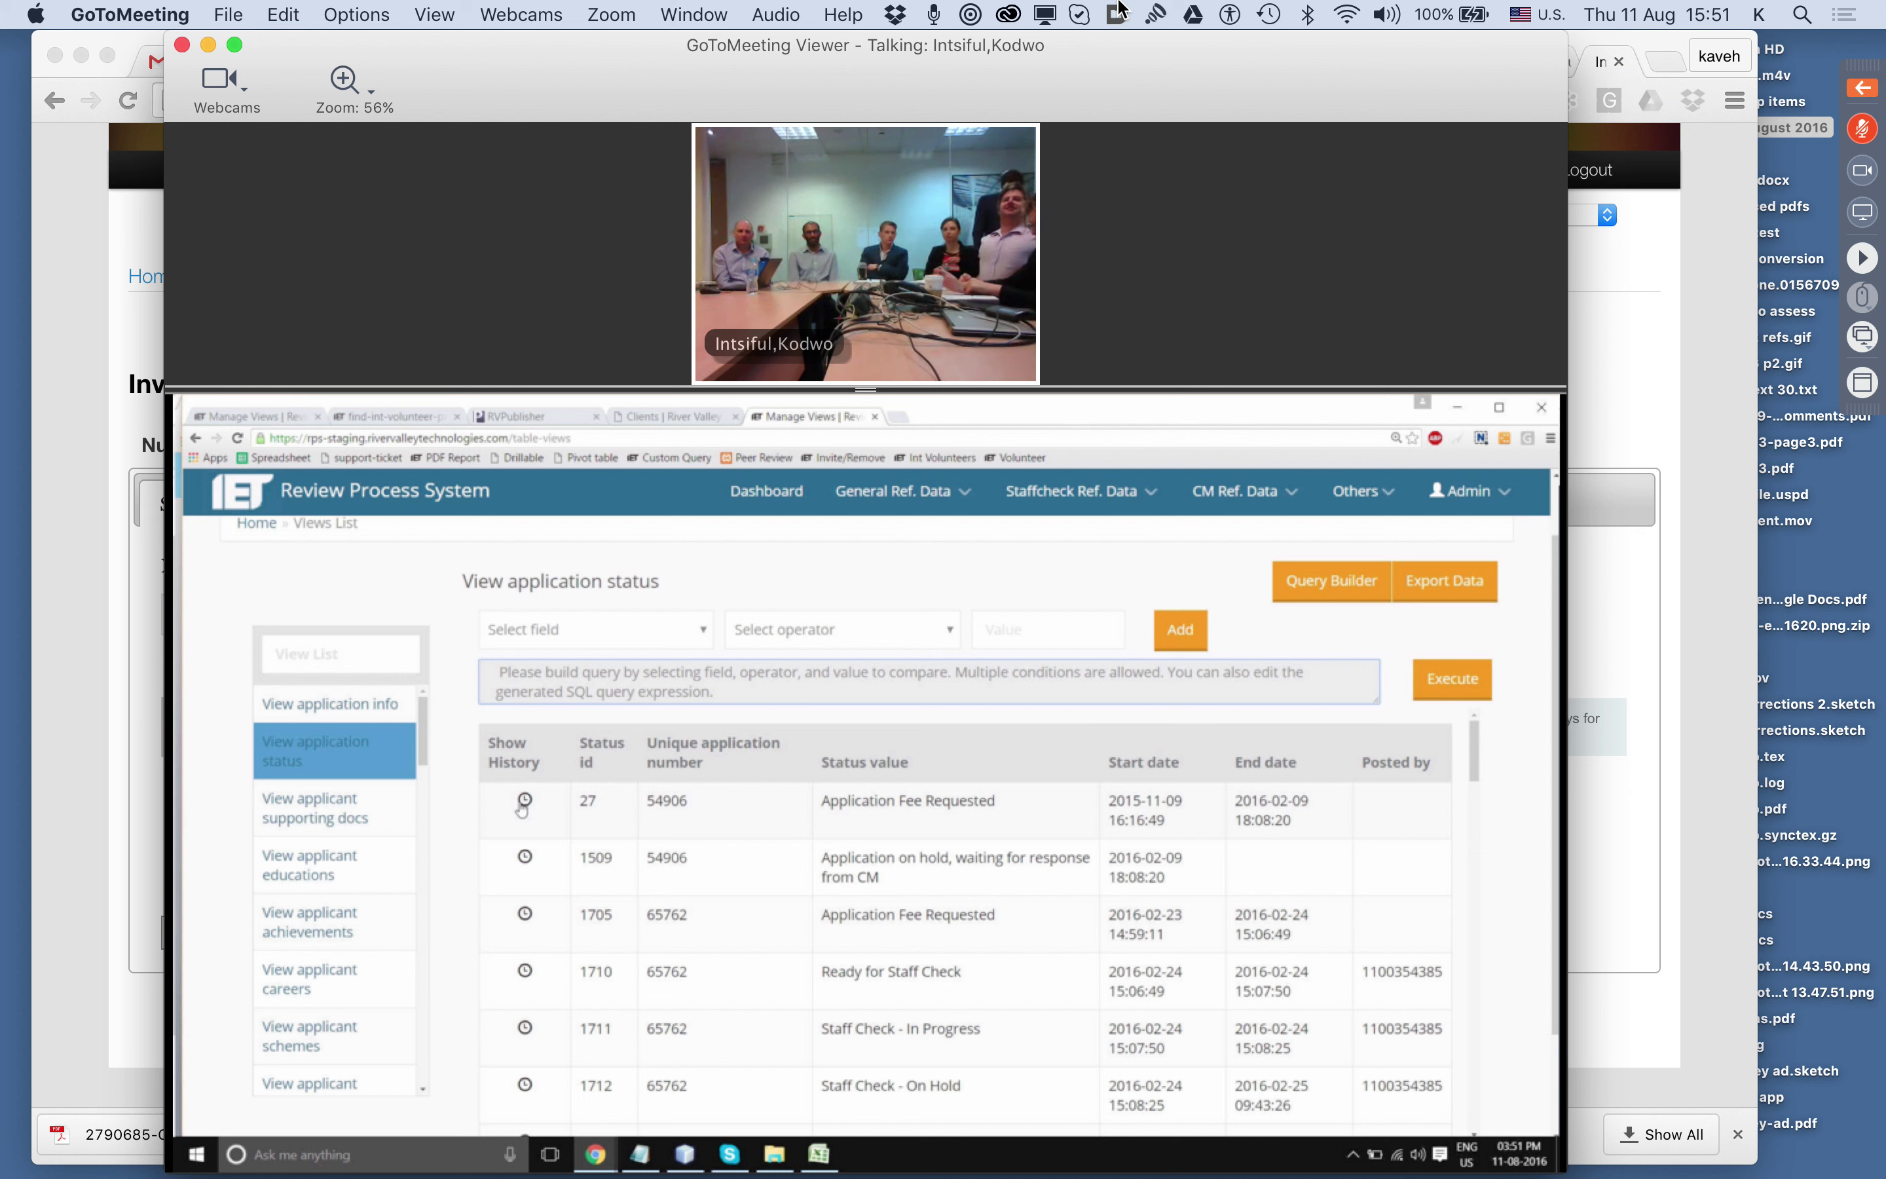
{"action": "key", "text": "XF86AudioRaiseVolume"}
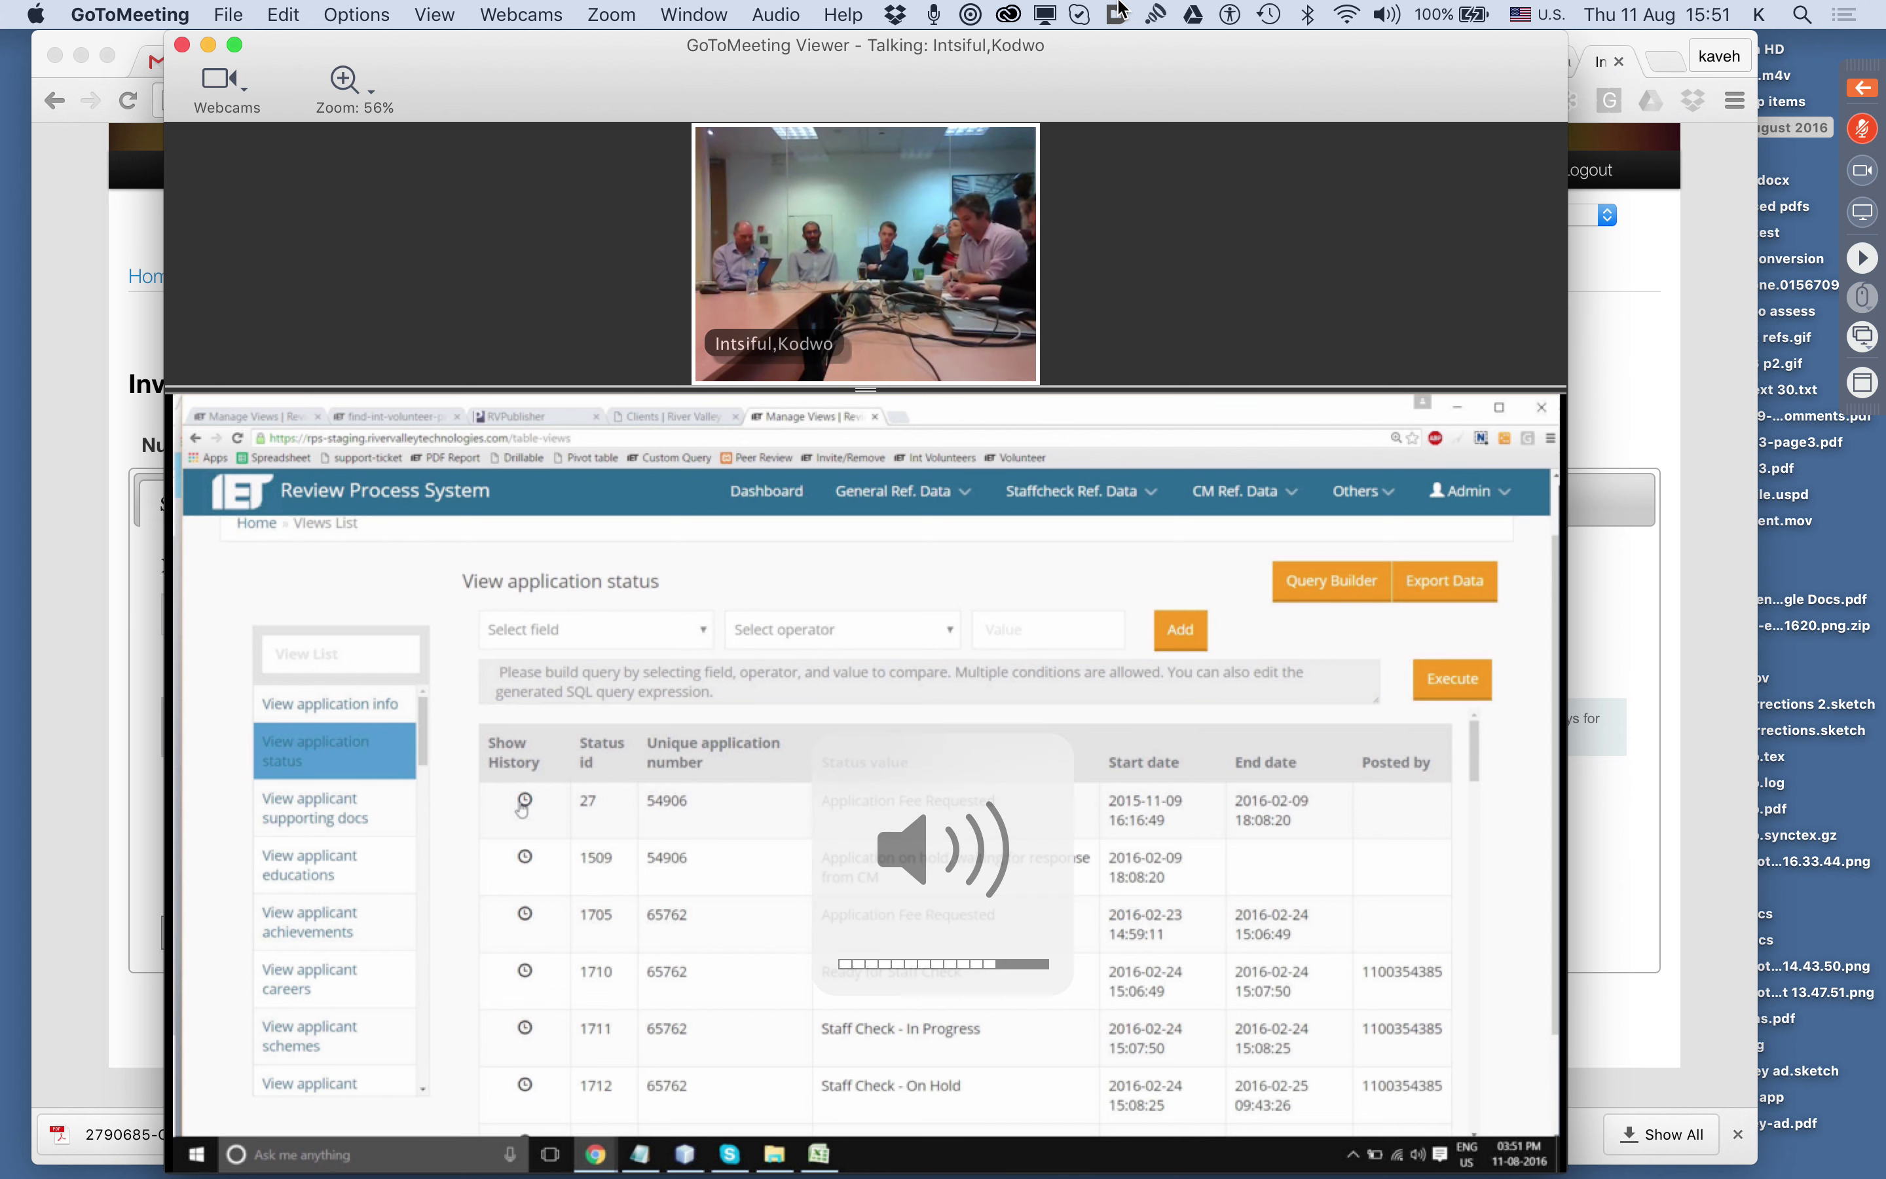
Increase the system sound volume further in small increments to hear the meeting room's discussion.
{"action": "key", "text": "XF86AudioRaiseVolume"}
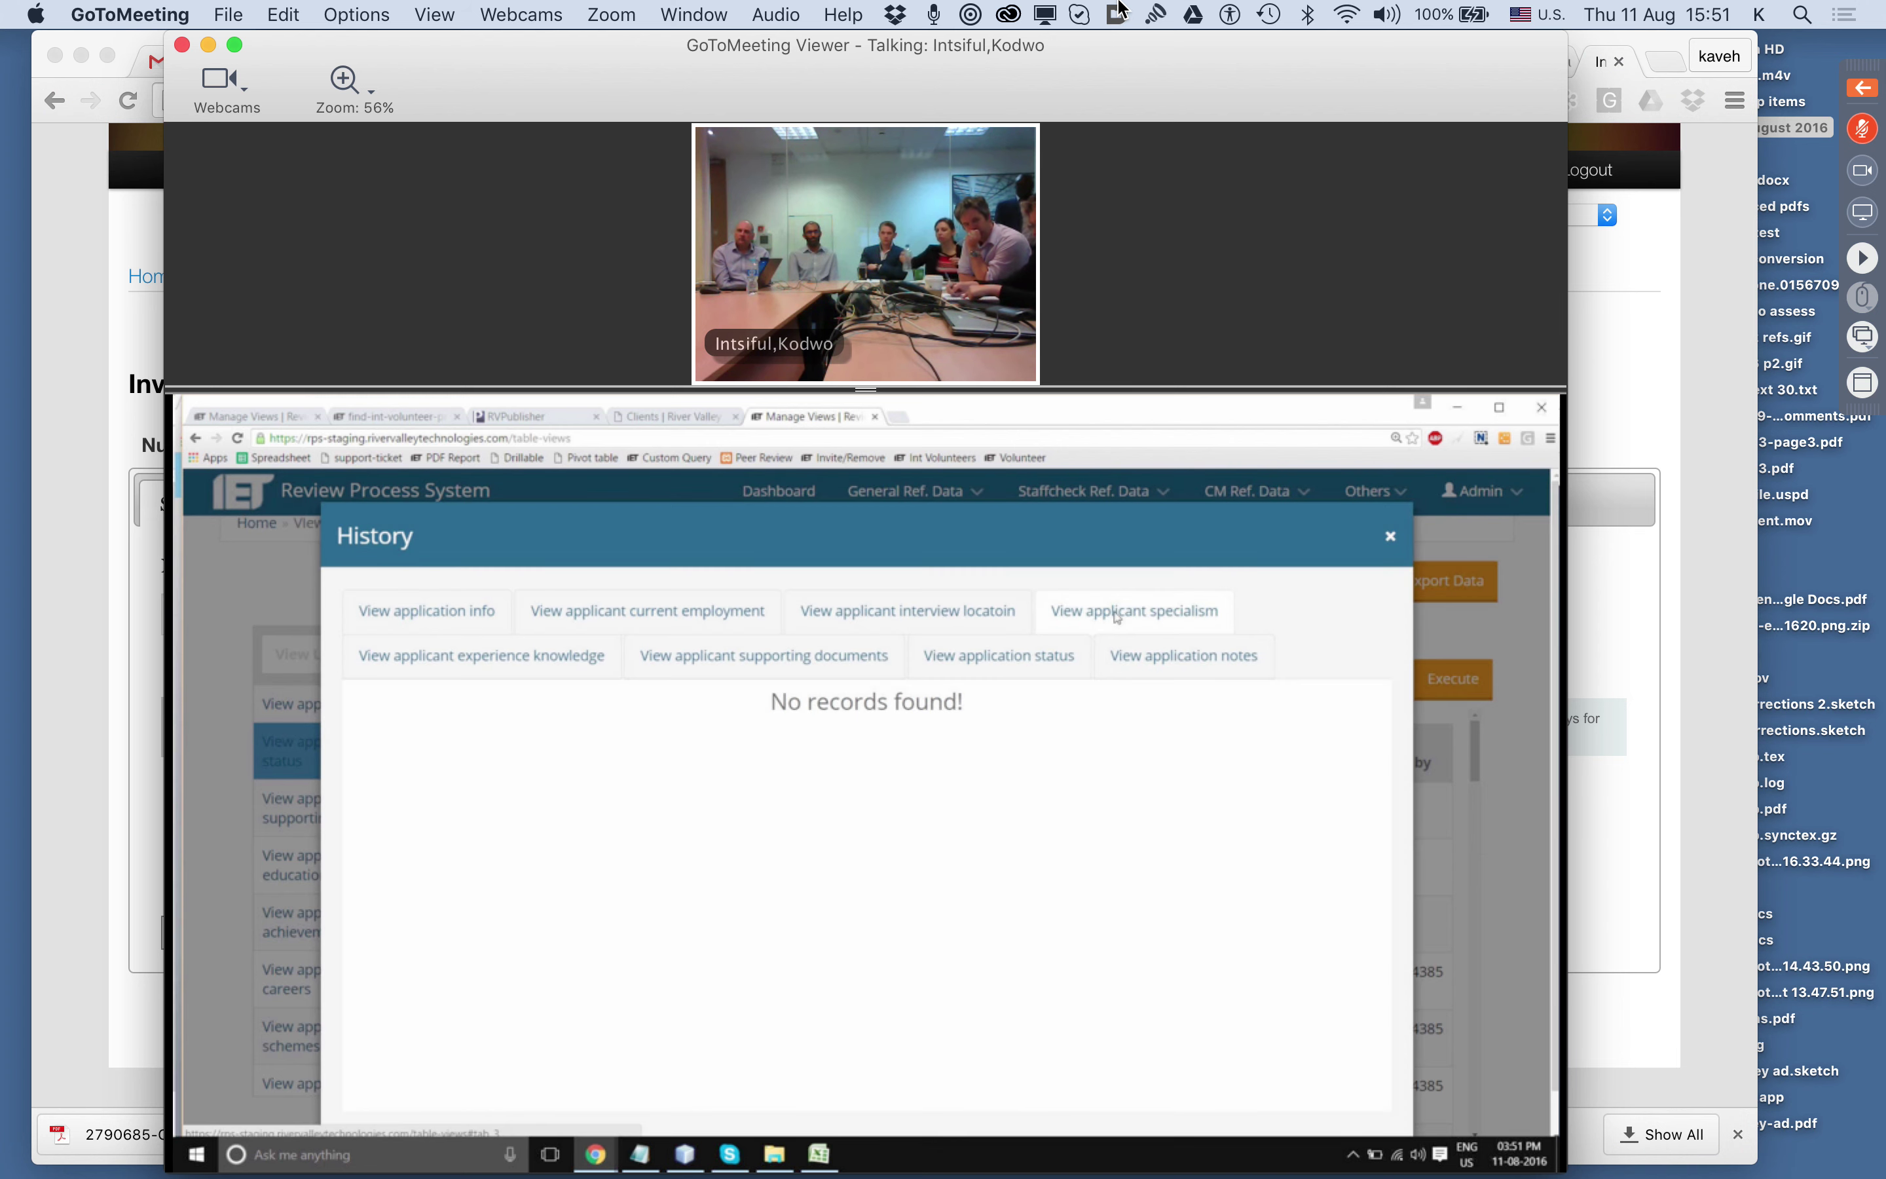
{"action": "key", "text": "XF86AudioRaiseVolume"}
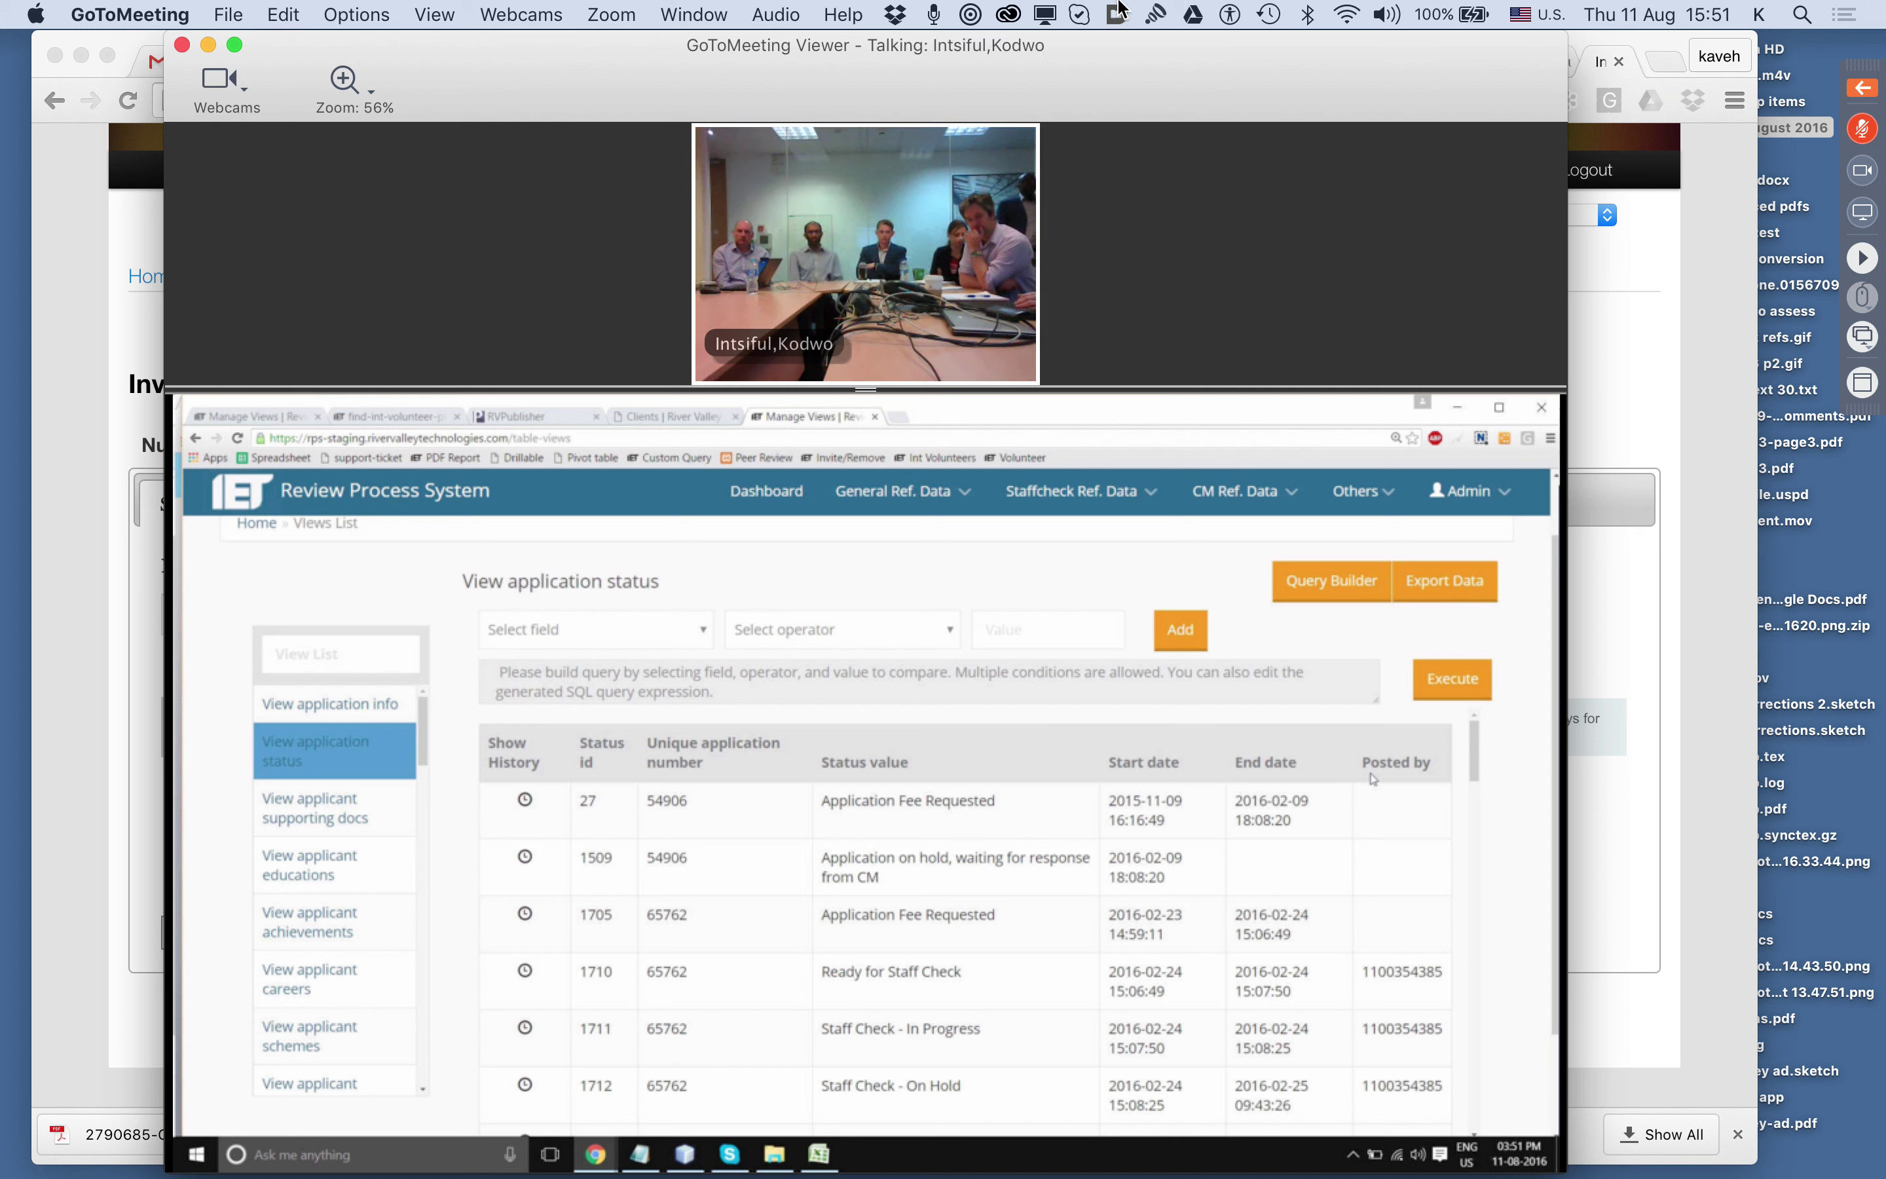
{"action": "key", "text": "XF86AudioRaiseVolume"}
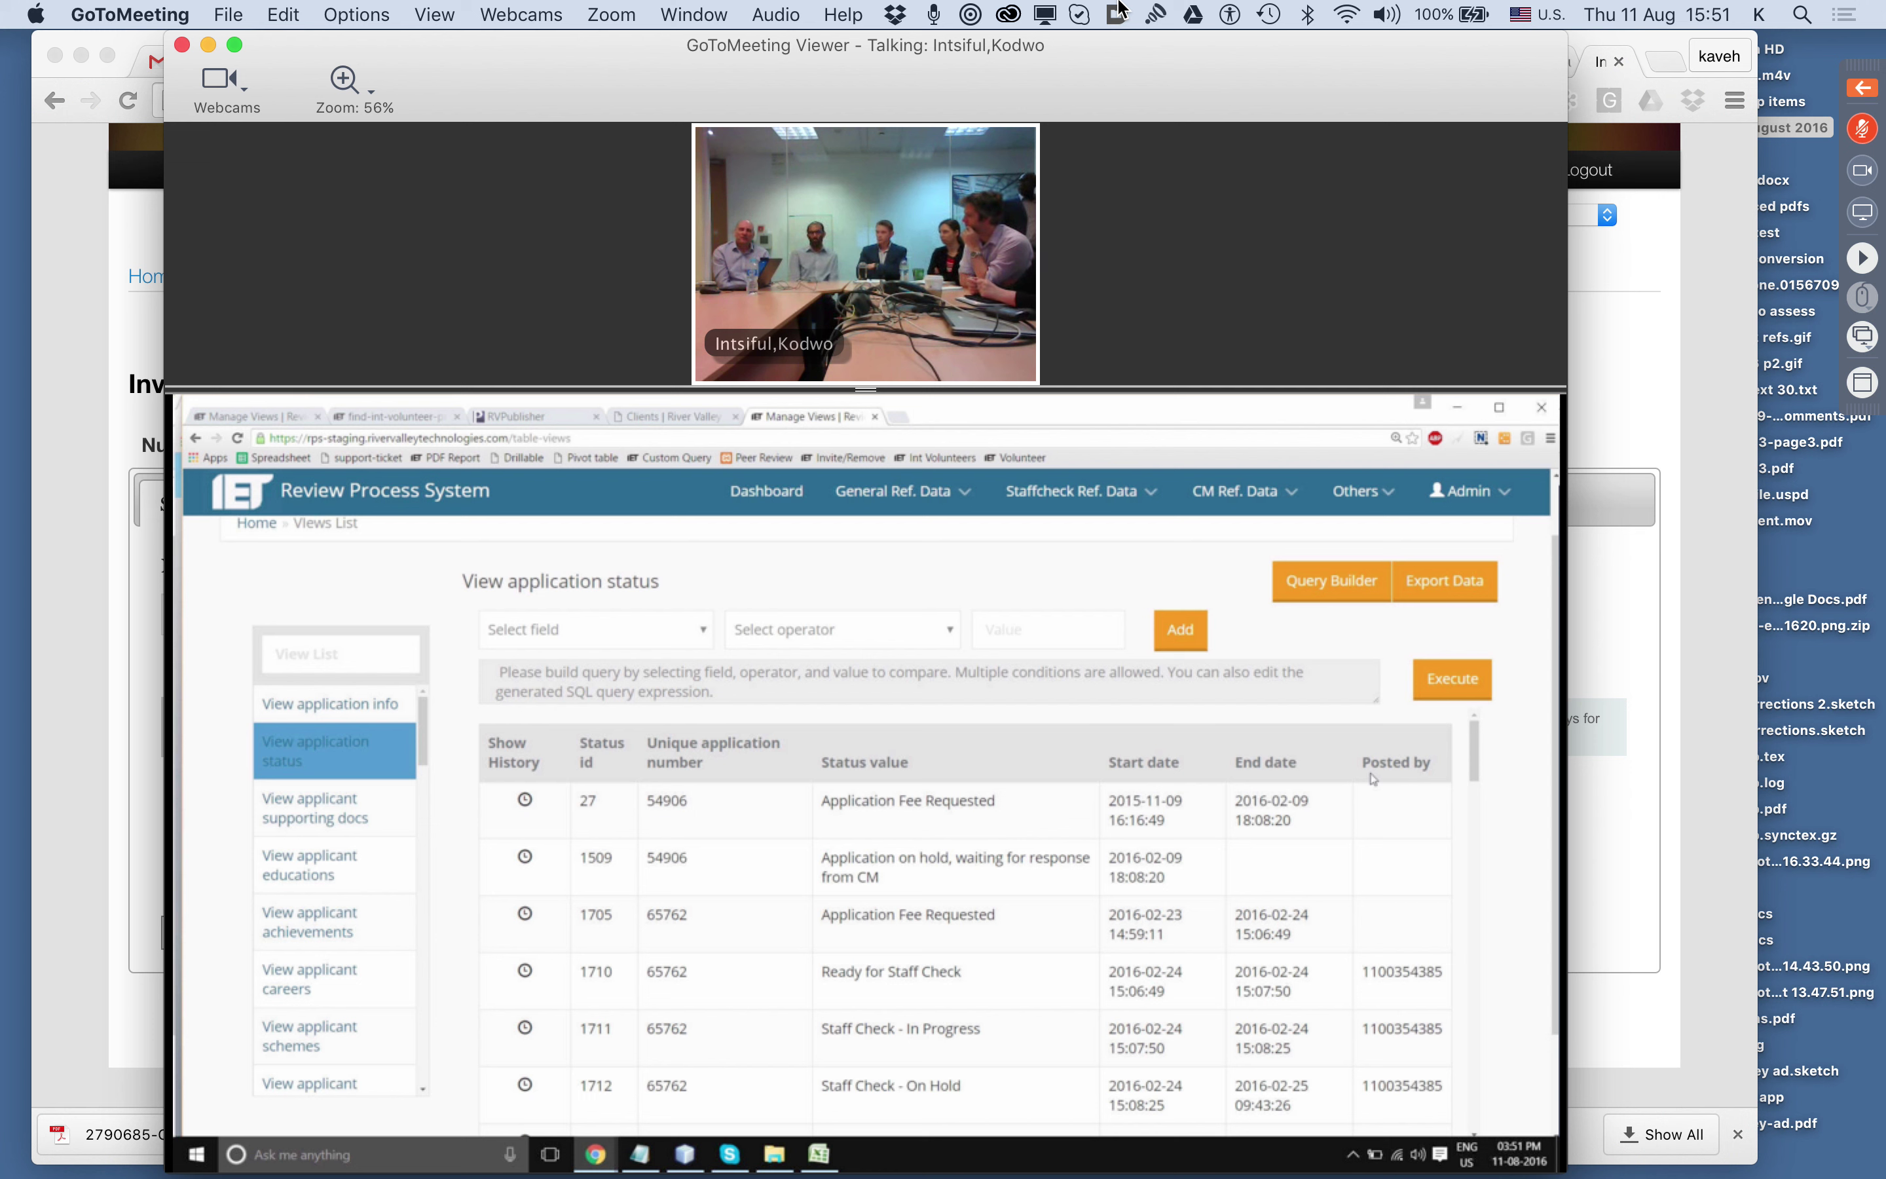
{"action": "key", "text": "XF86AudioRaiseVolume"}
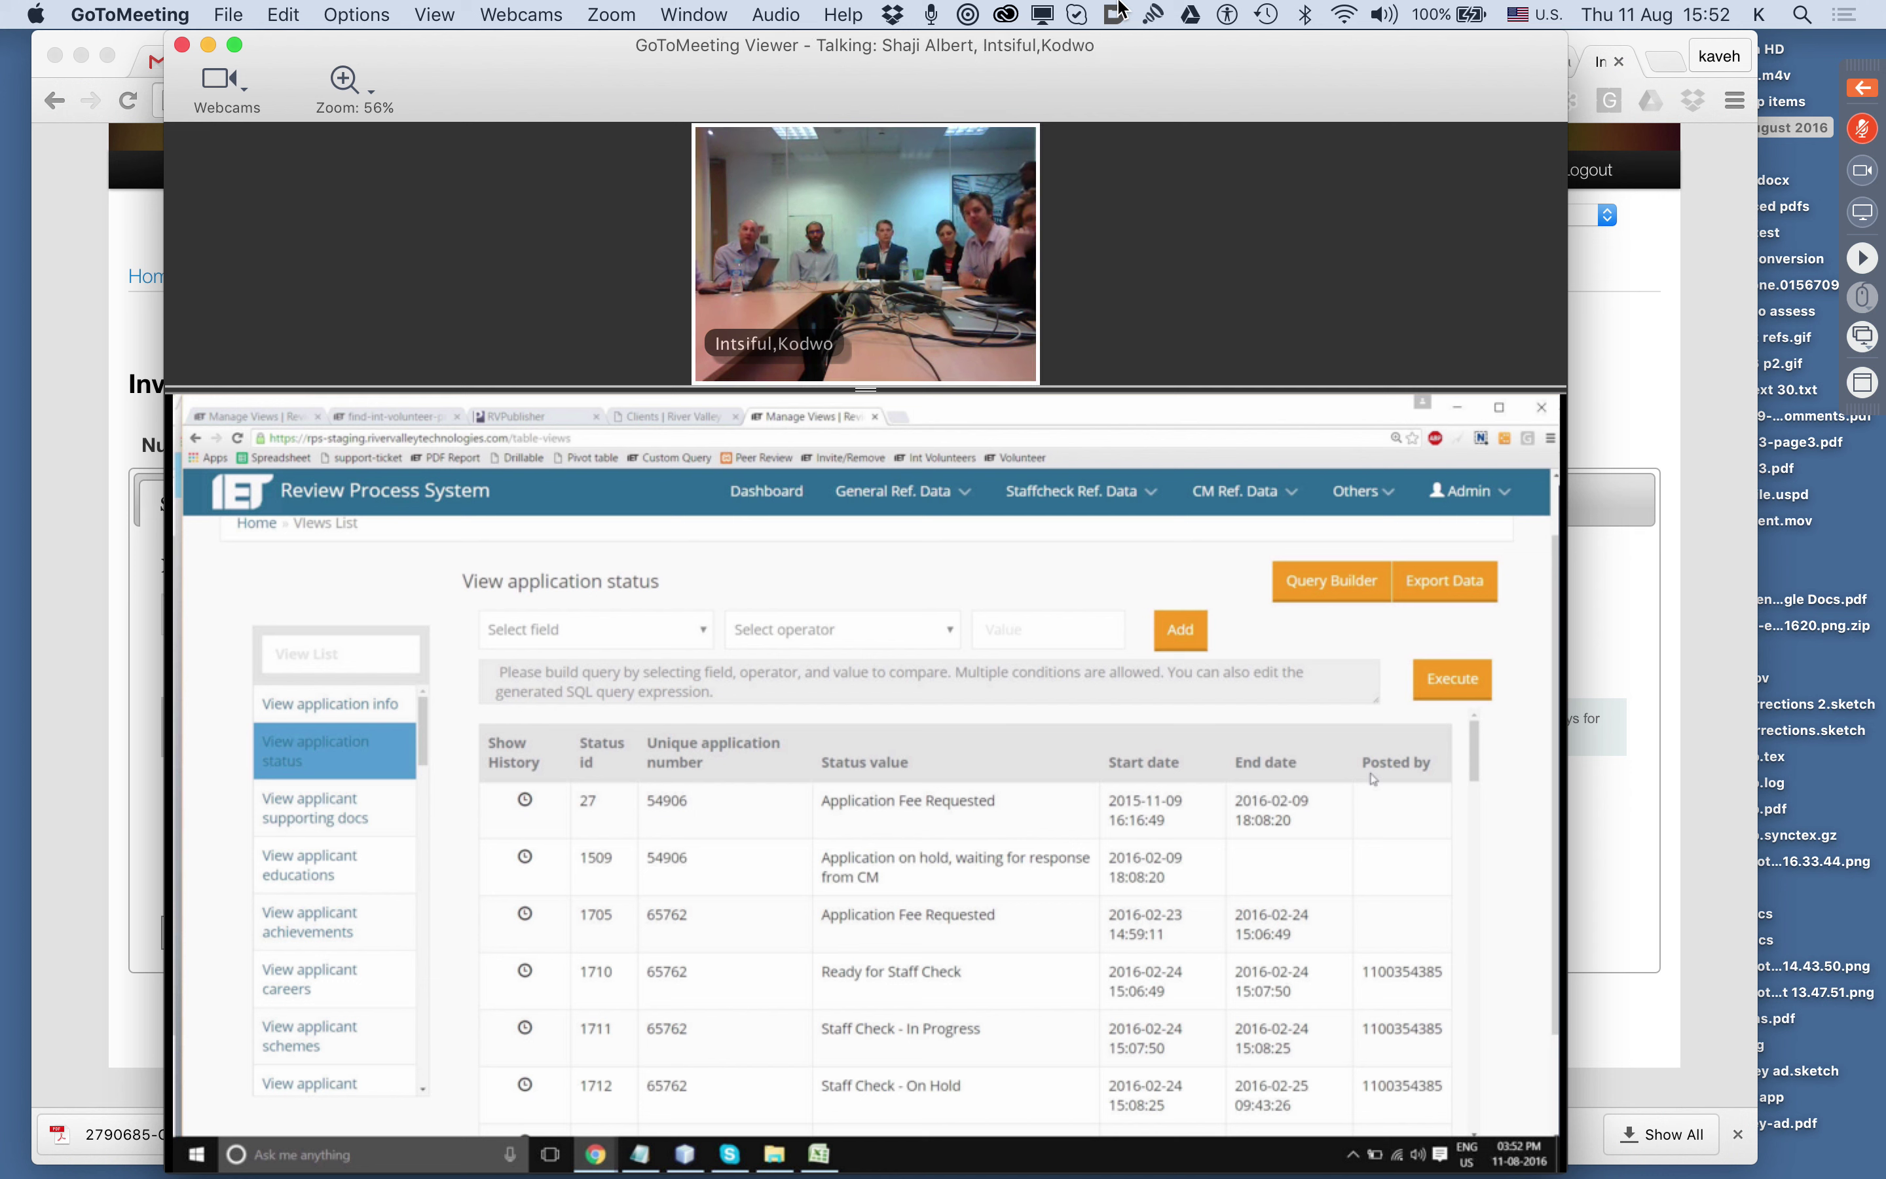
Switch to Chrome and open the home page of the ConfOrg demo site.
{"action": "left_click", "coordinate": [1709, 421]}
{"action": "scroll", "coordinate": [440, 327], "scroll_direction": "up", "scroll_amount": 3}
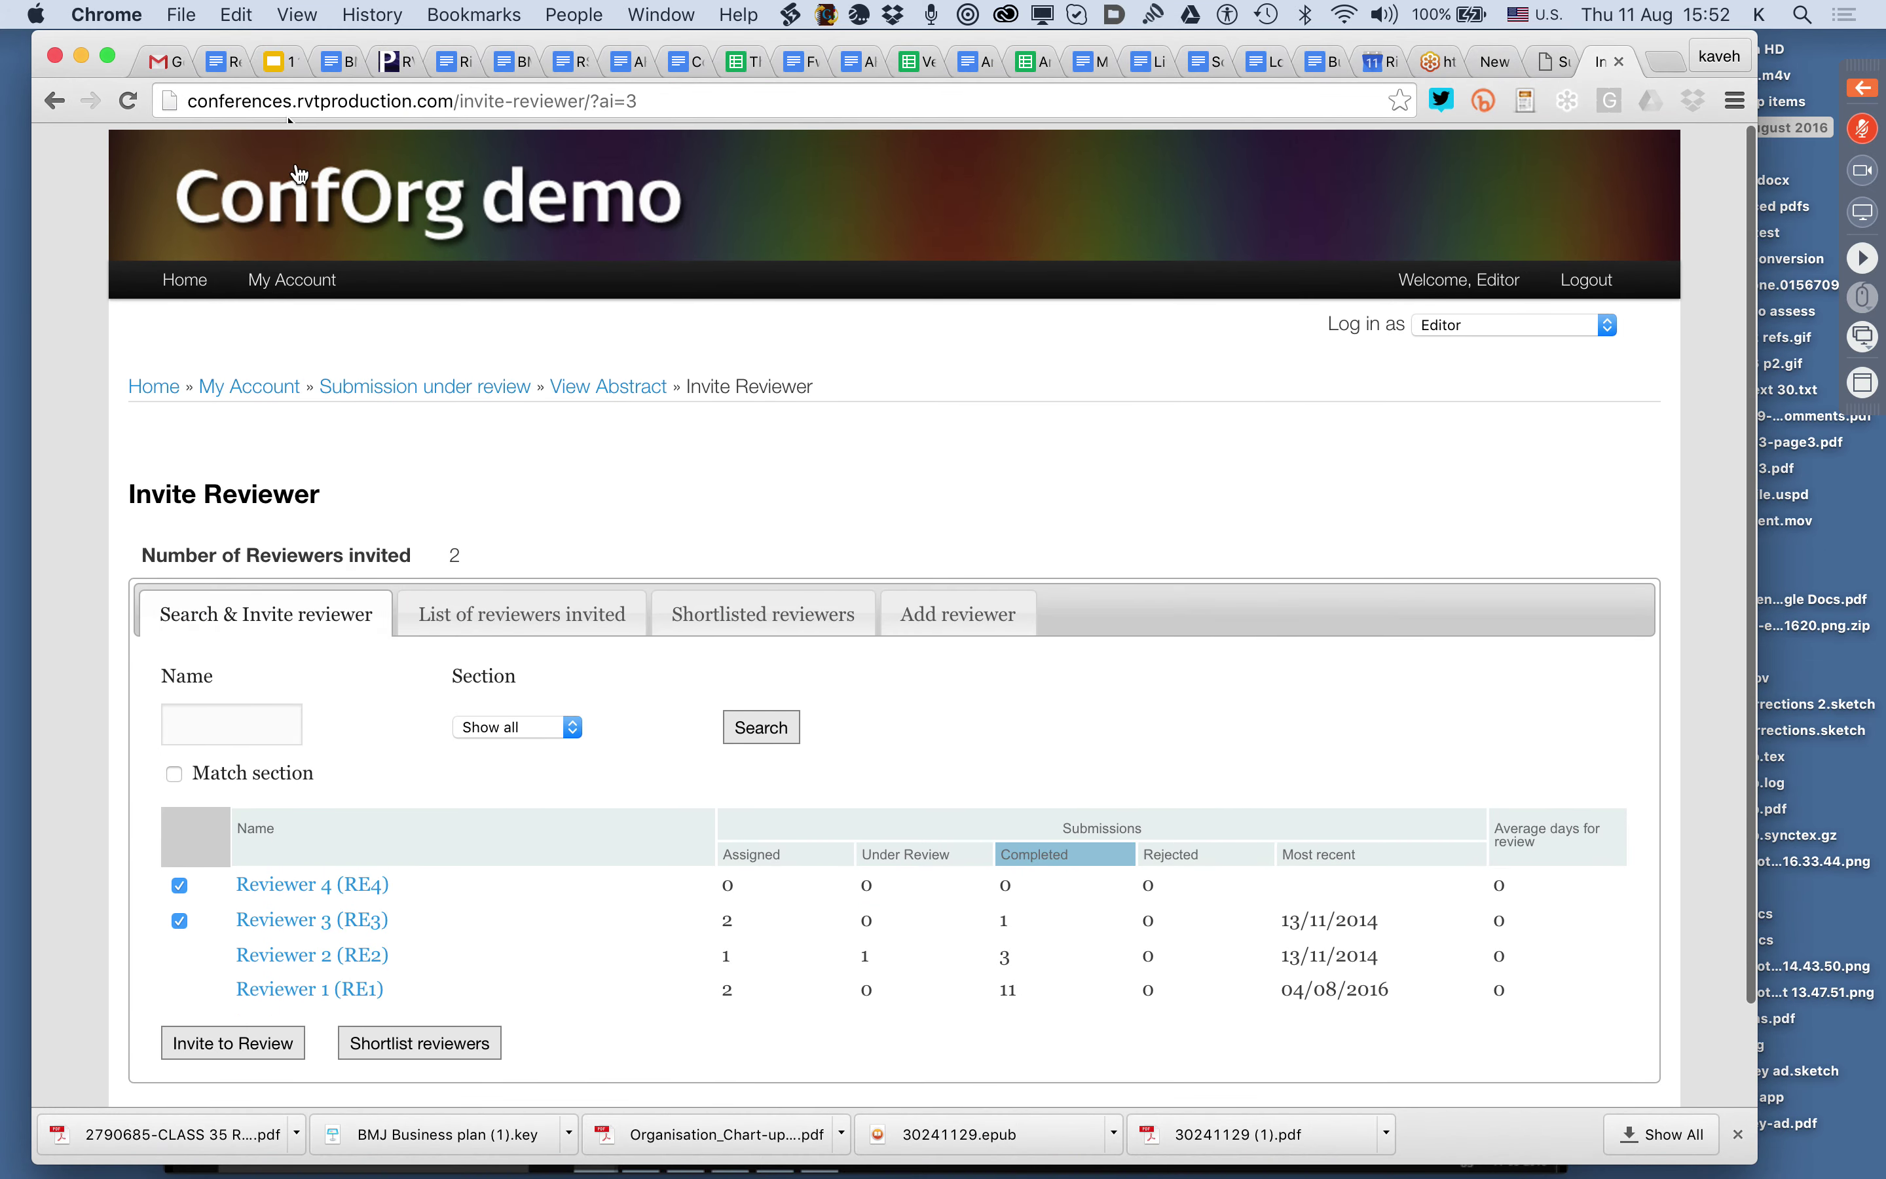
{"action": "left_click", "coordinate": [344, 209]}
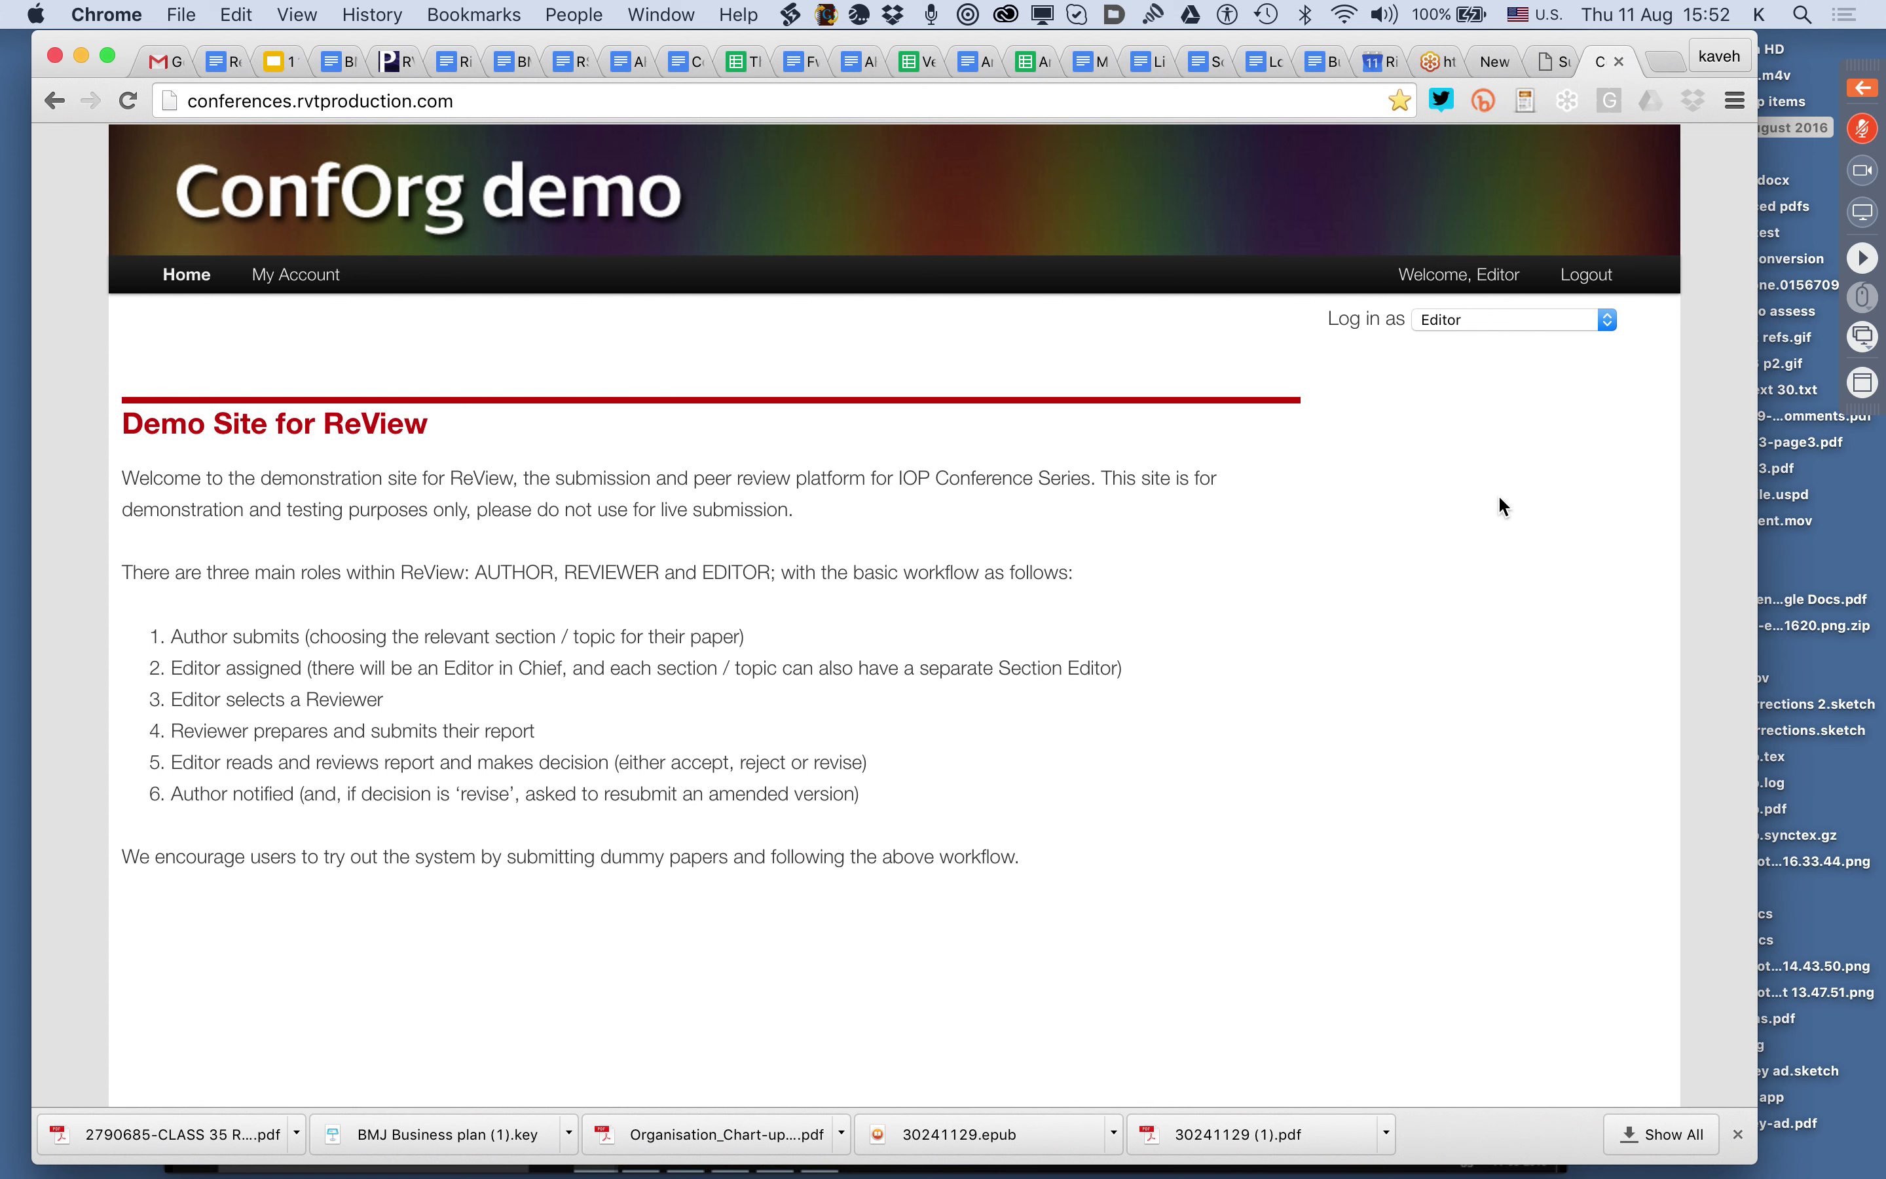
Take over the presenter role in GoToMeeting and show the Main Screen to the attendees, leaving the demo site unobstructed.
{"action": "left_click", "coordinate": [1868, 87]}
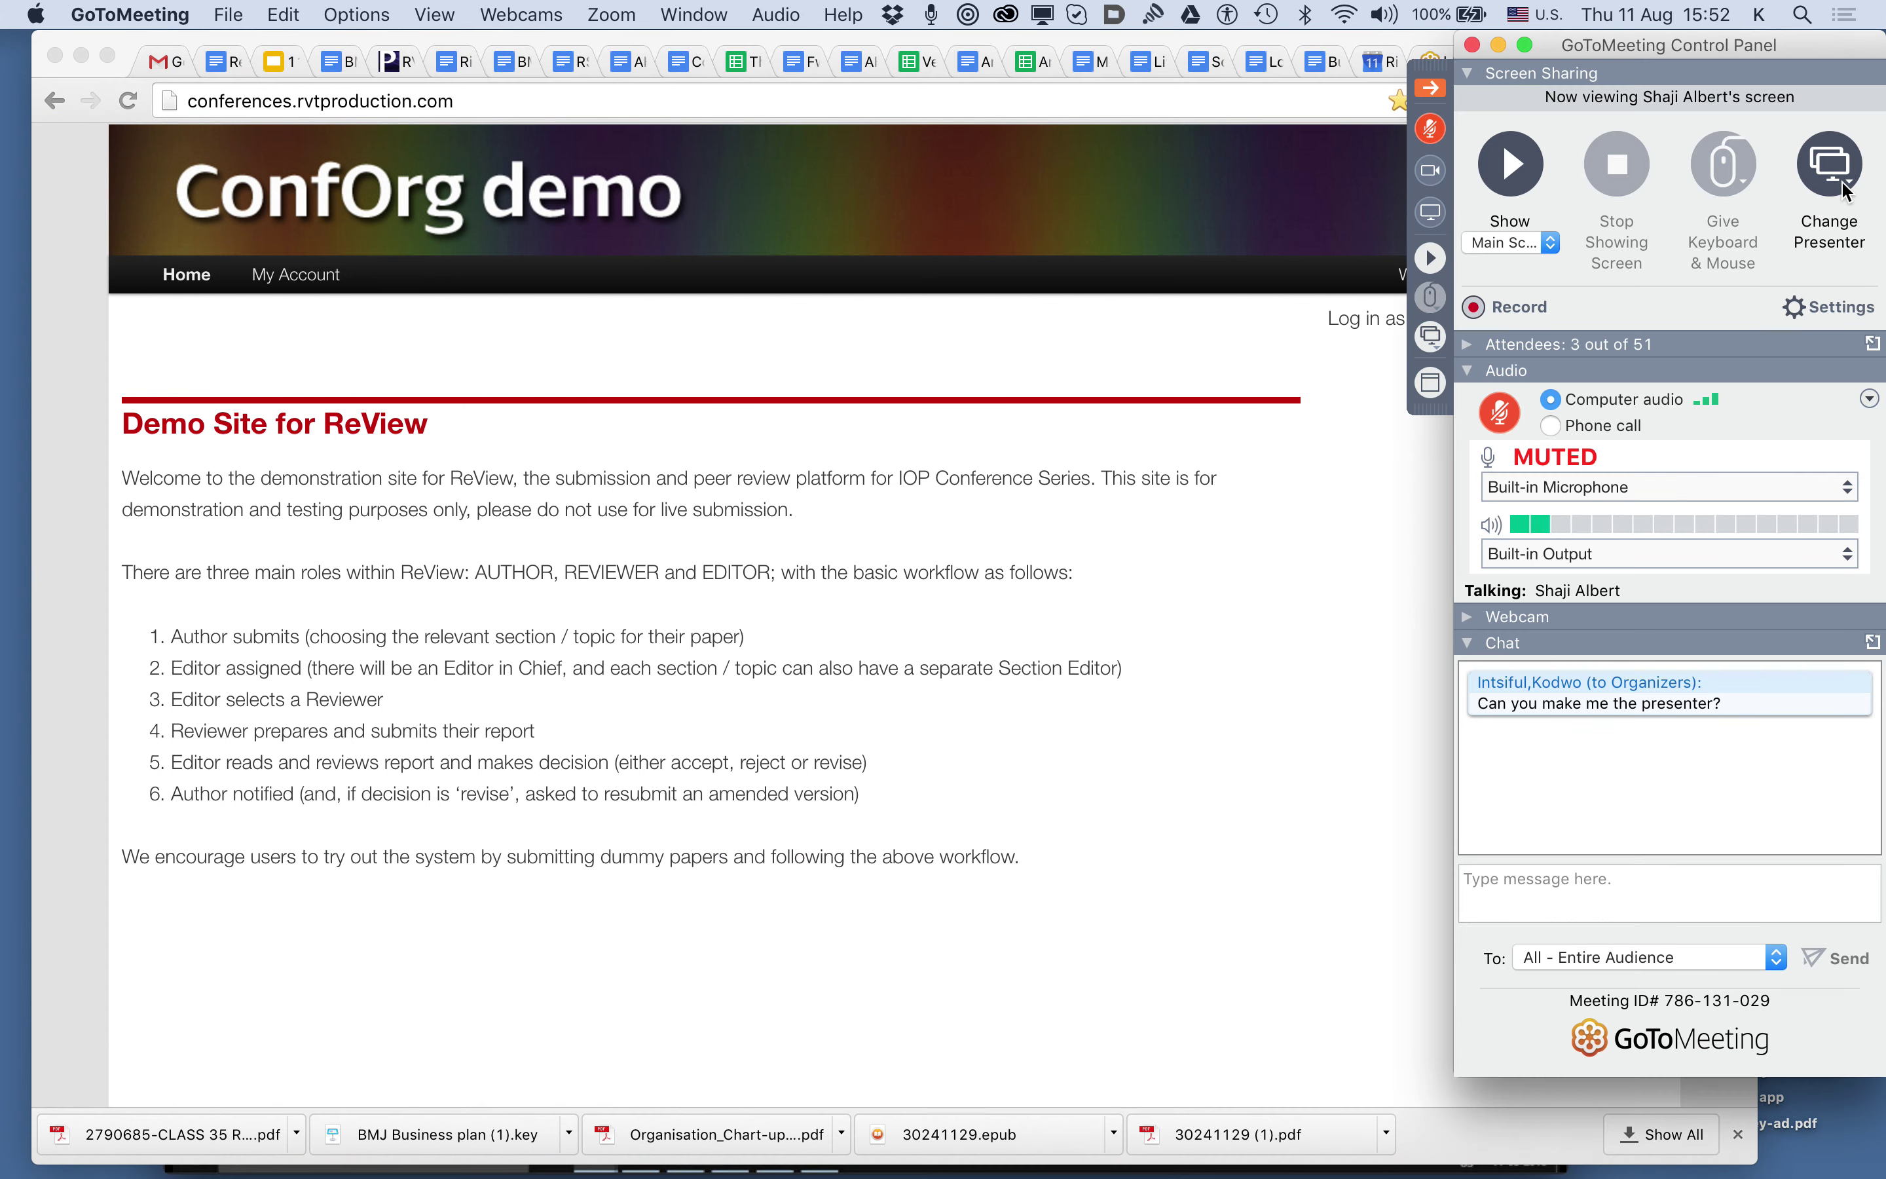
{"action": "left_click", "coordinate": [1846, 191]}
{"action": "left_click", "coordinate": [1843, 207]}
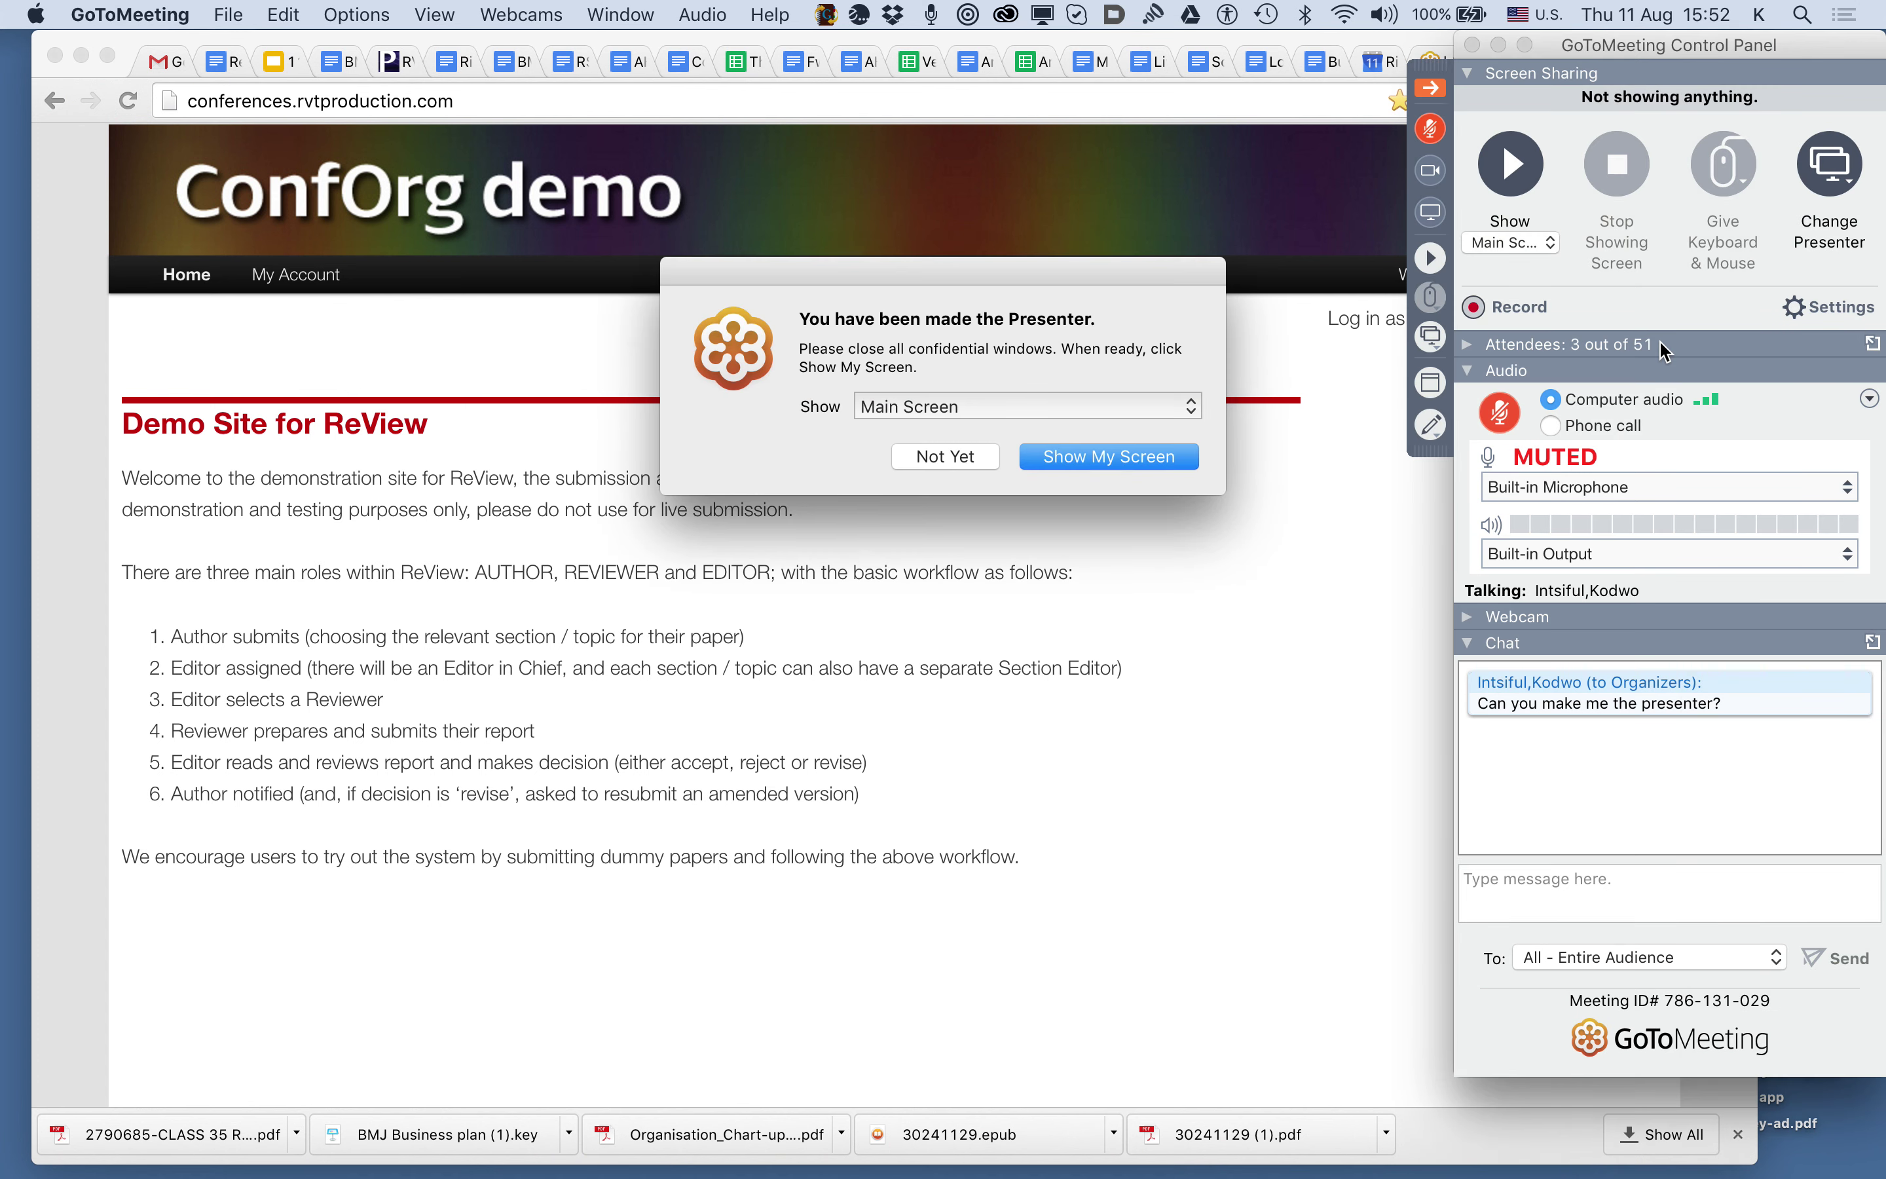
{"action": "left_click", "coordinate": [1167, 459]}
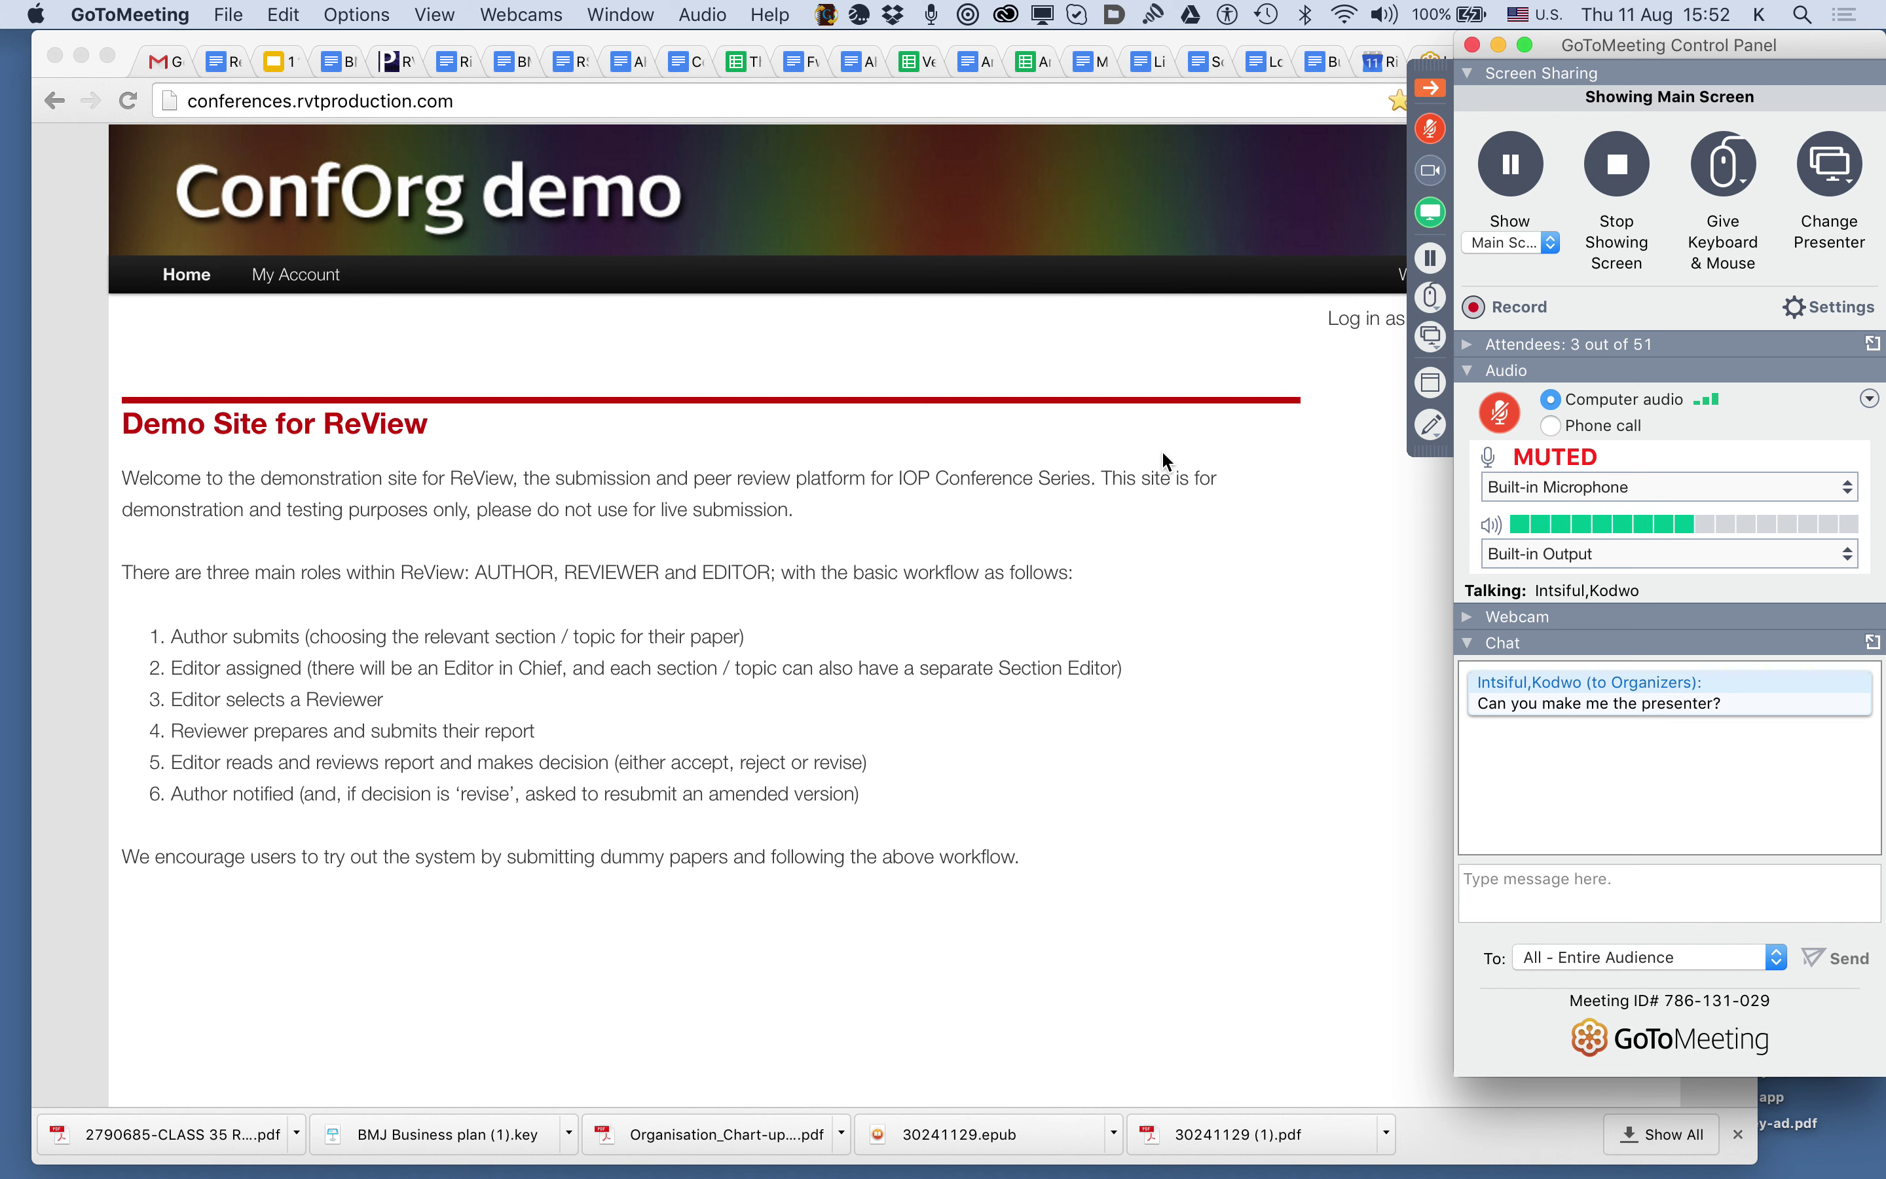
{"action": "left_click", "coordinate": [1251, 696]}
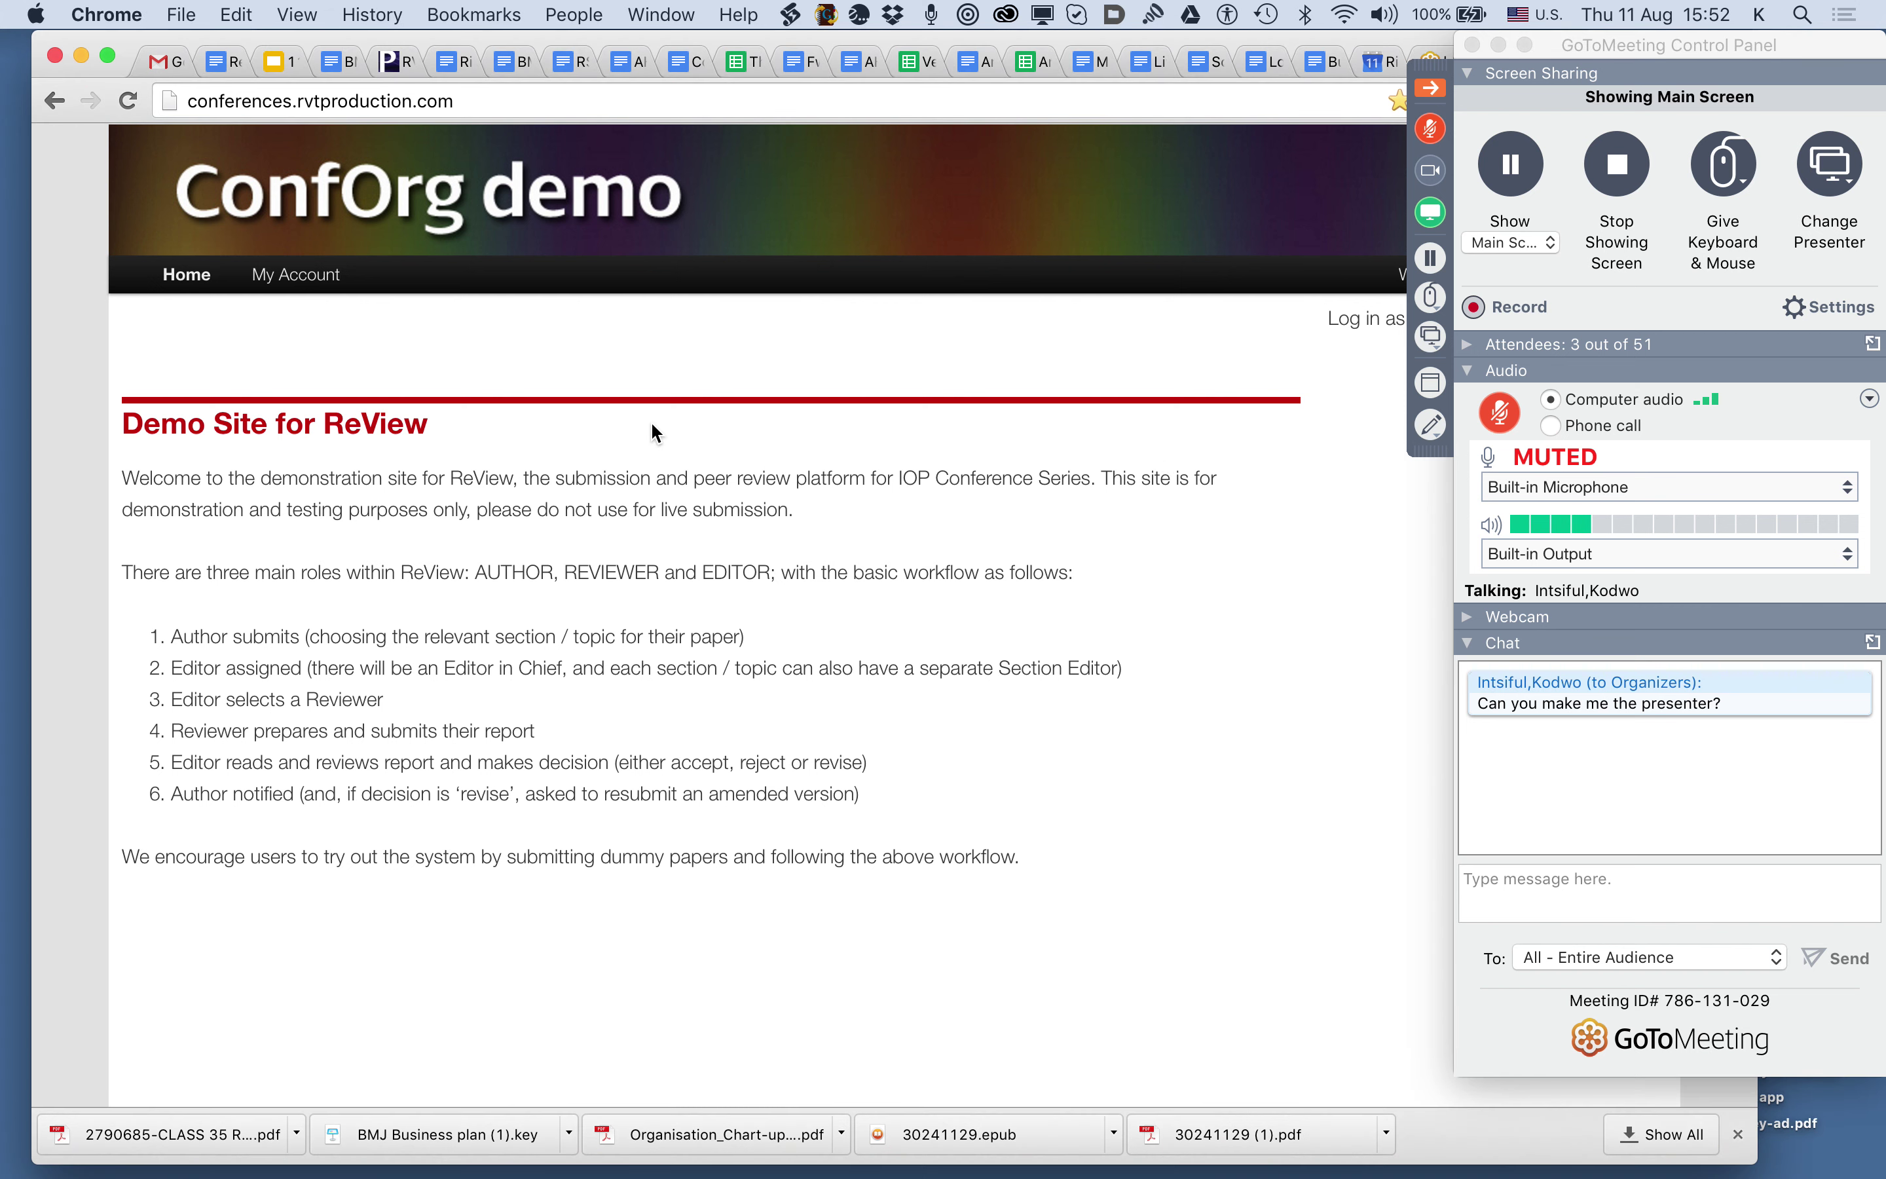
{"action": "left_click", "coordinate": [1432, 89]}
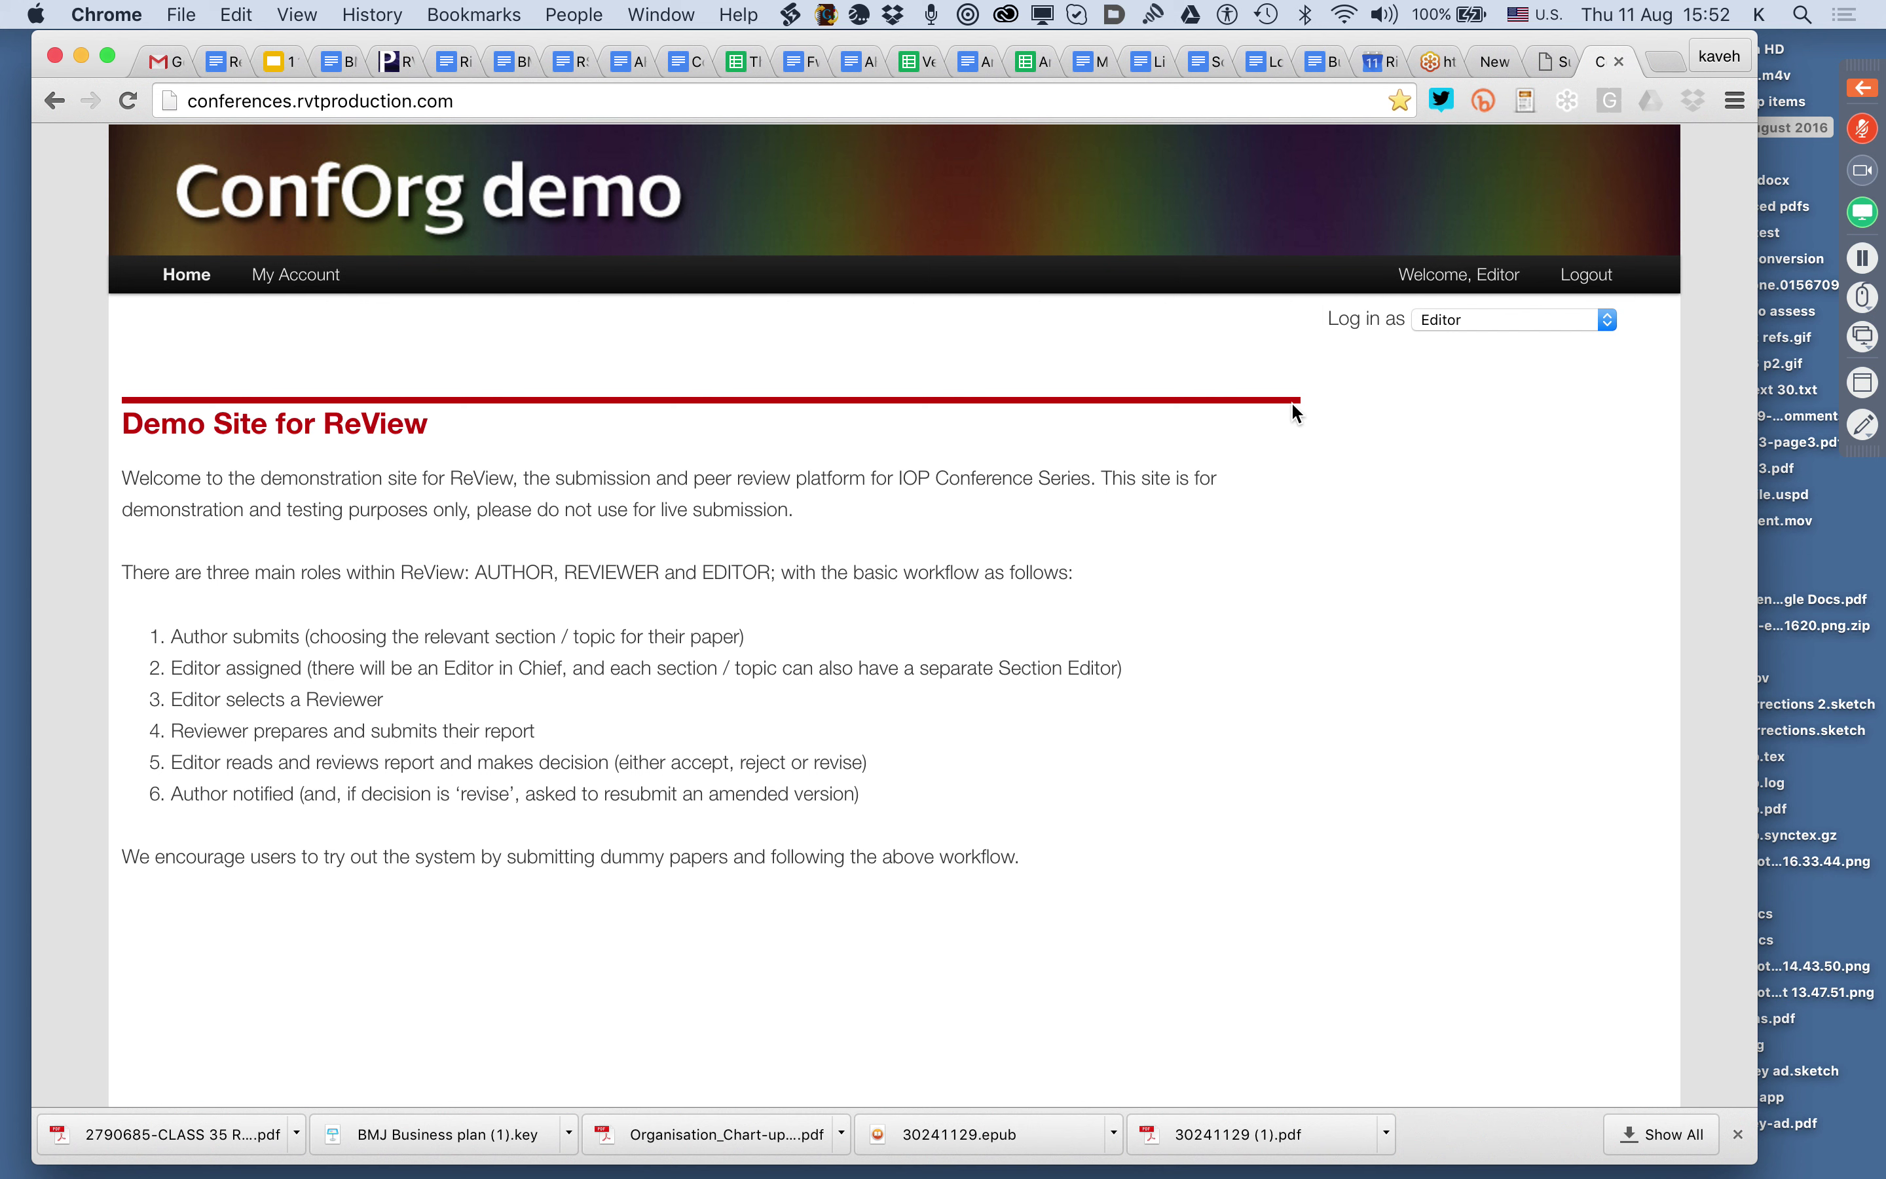
Lower the system sound volume by five increments and switch the demo site login to Author 1 (AU1).
{"action": "left_click", "coordinate": [1518, 320]}
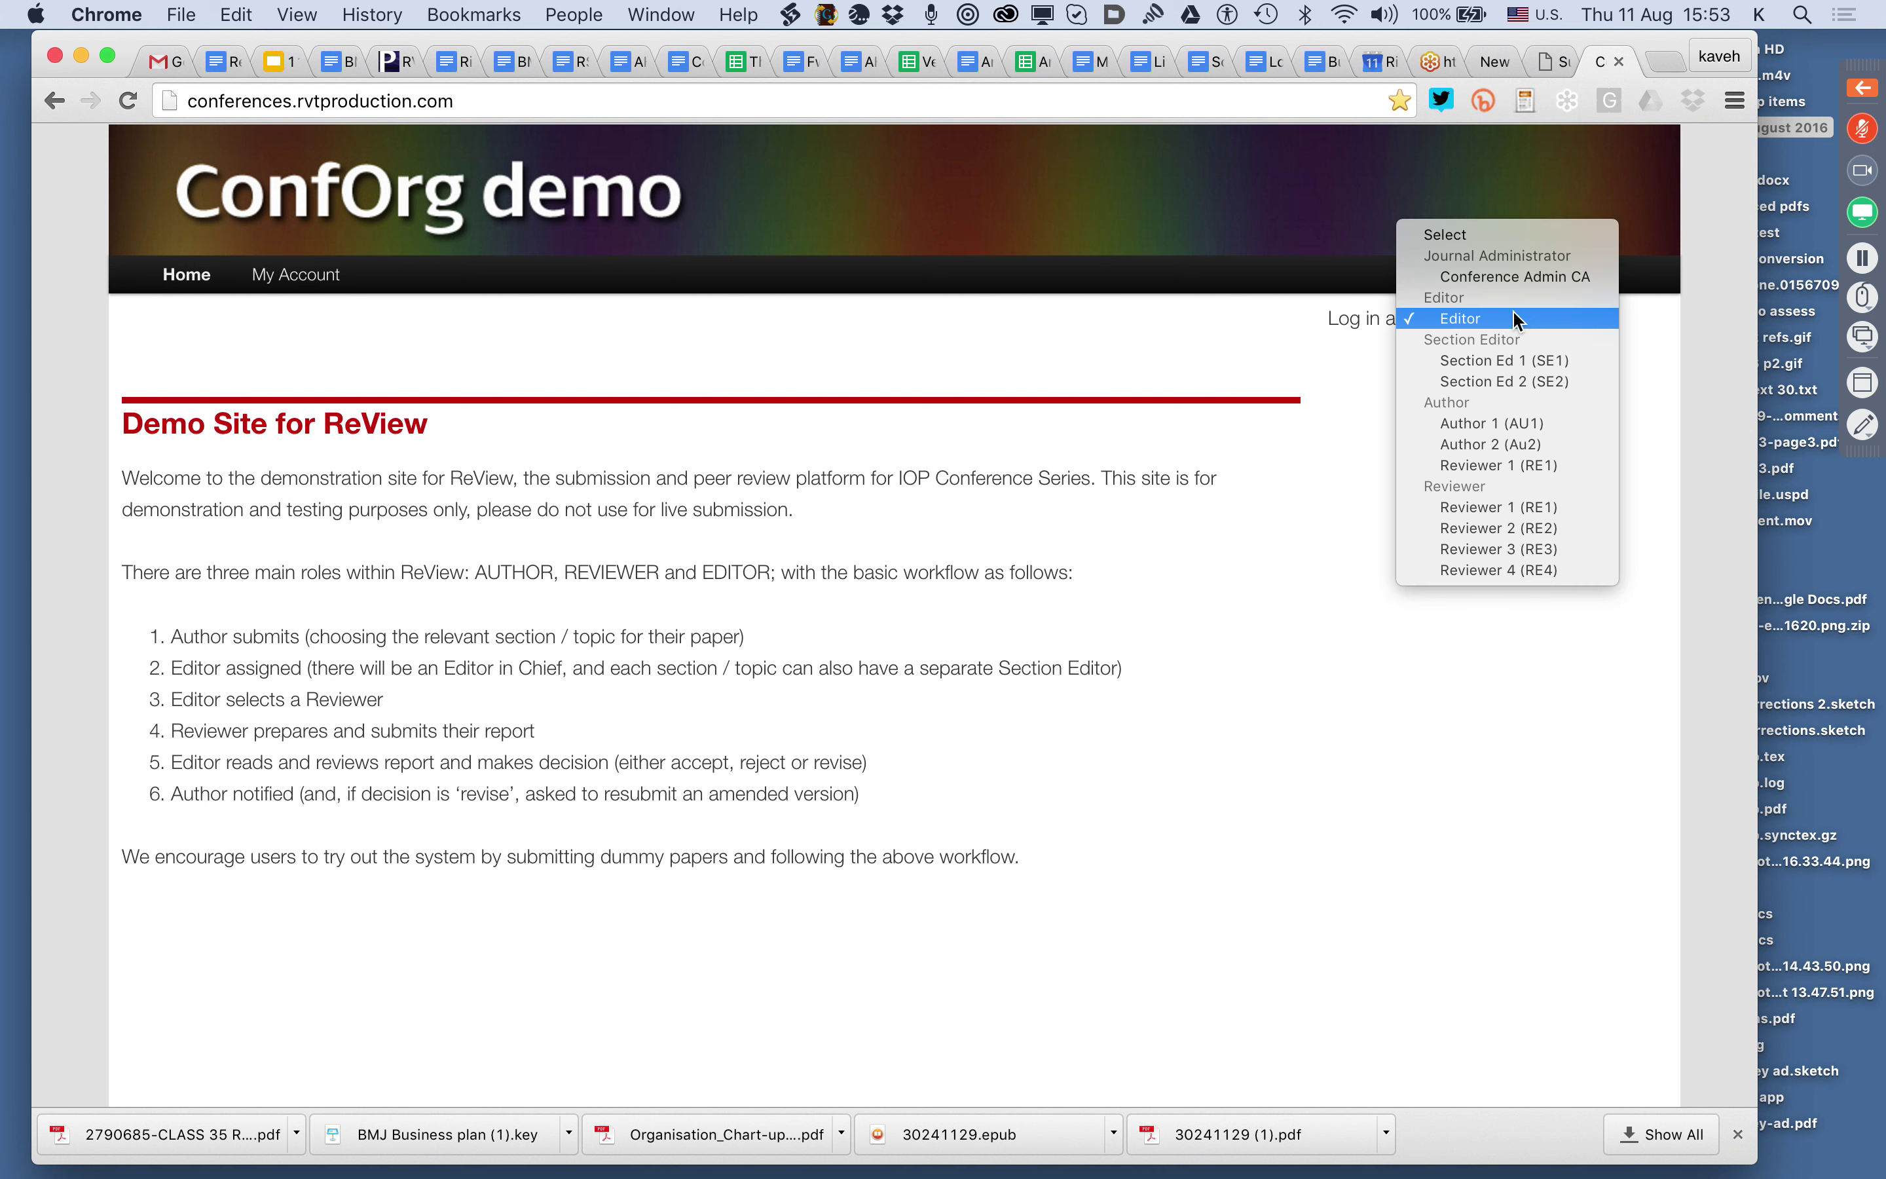
{"action": "key", "text": "XF86AudioLowerVolume"}
{"action": "key", "text": "XF86AudioLowerVolume"}
{"action": "key", "text": "XF86AudioLowerVolume"}
{"action": "key", "text": "XF86AudioLowerVolume"}
{"action": "key", "text": "XF86AudioLowerVolume"}
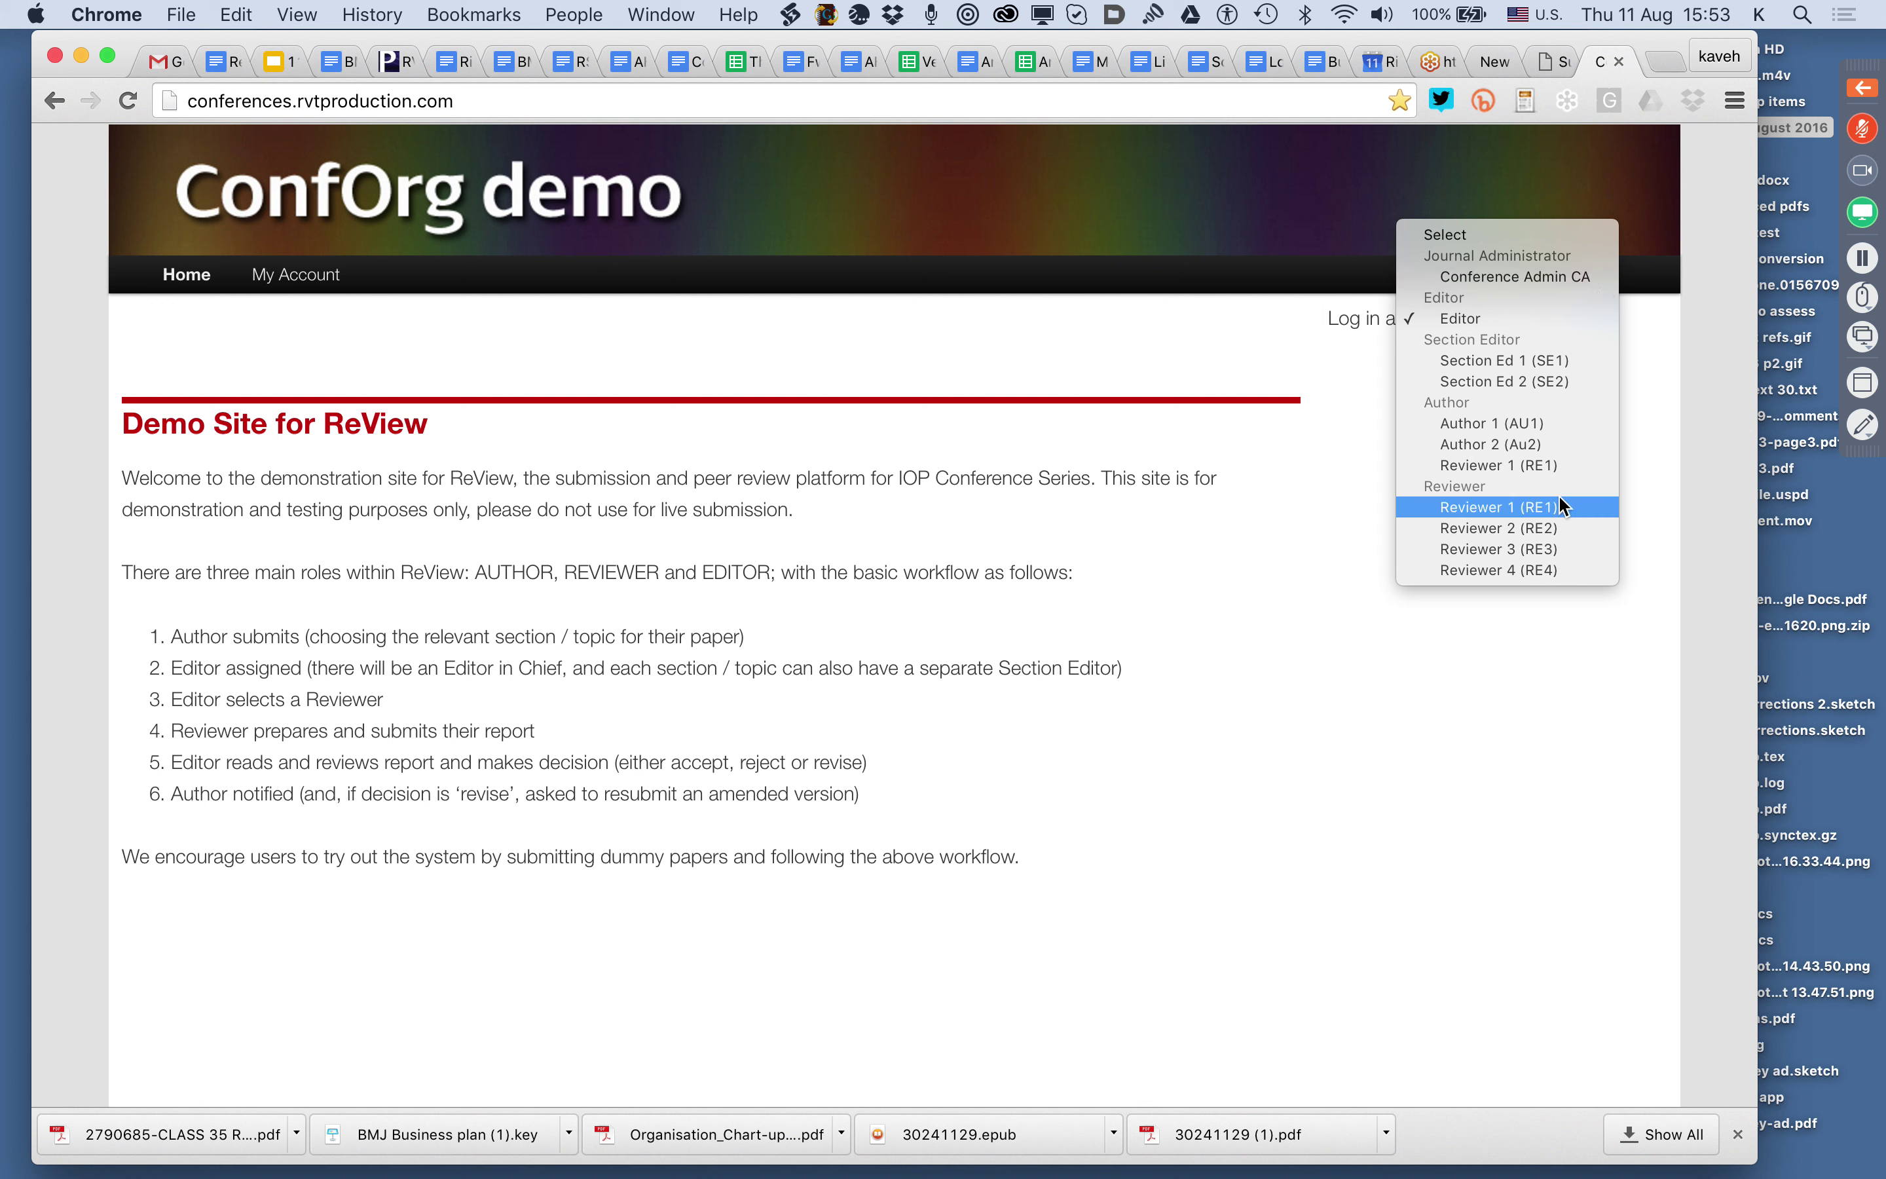
{"action": "key", "text": "Escape"}
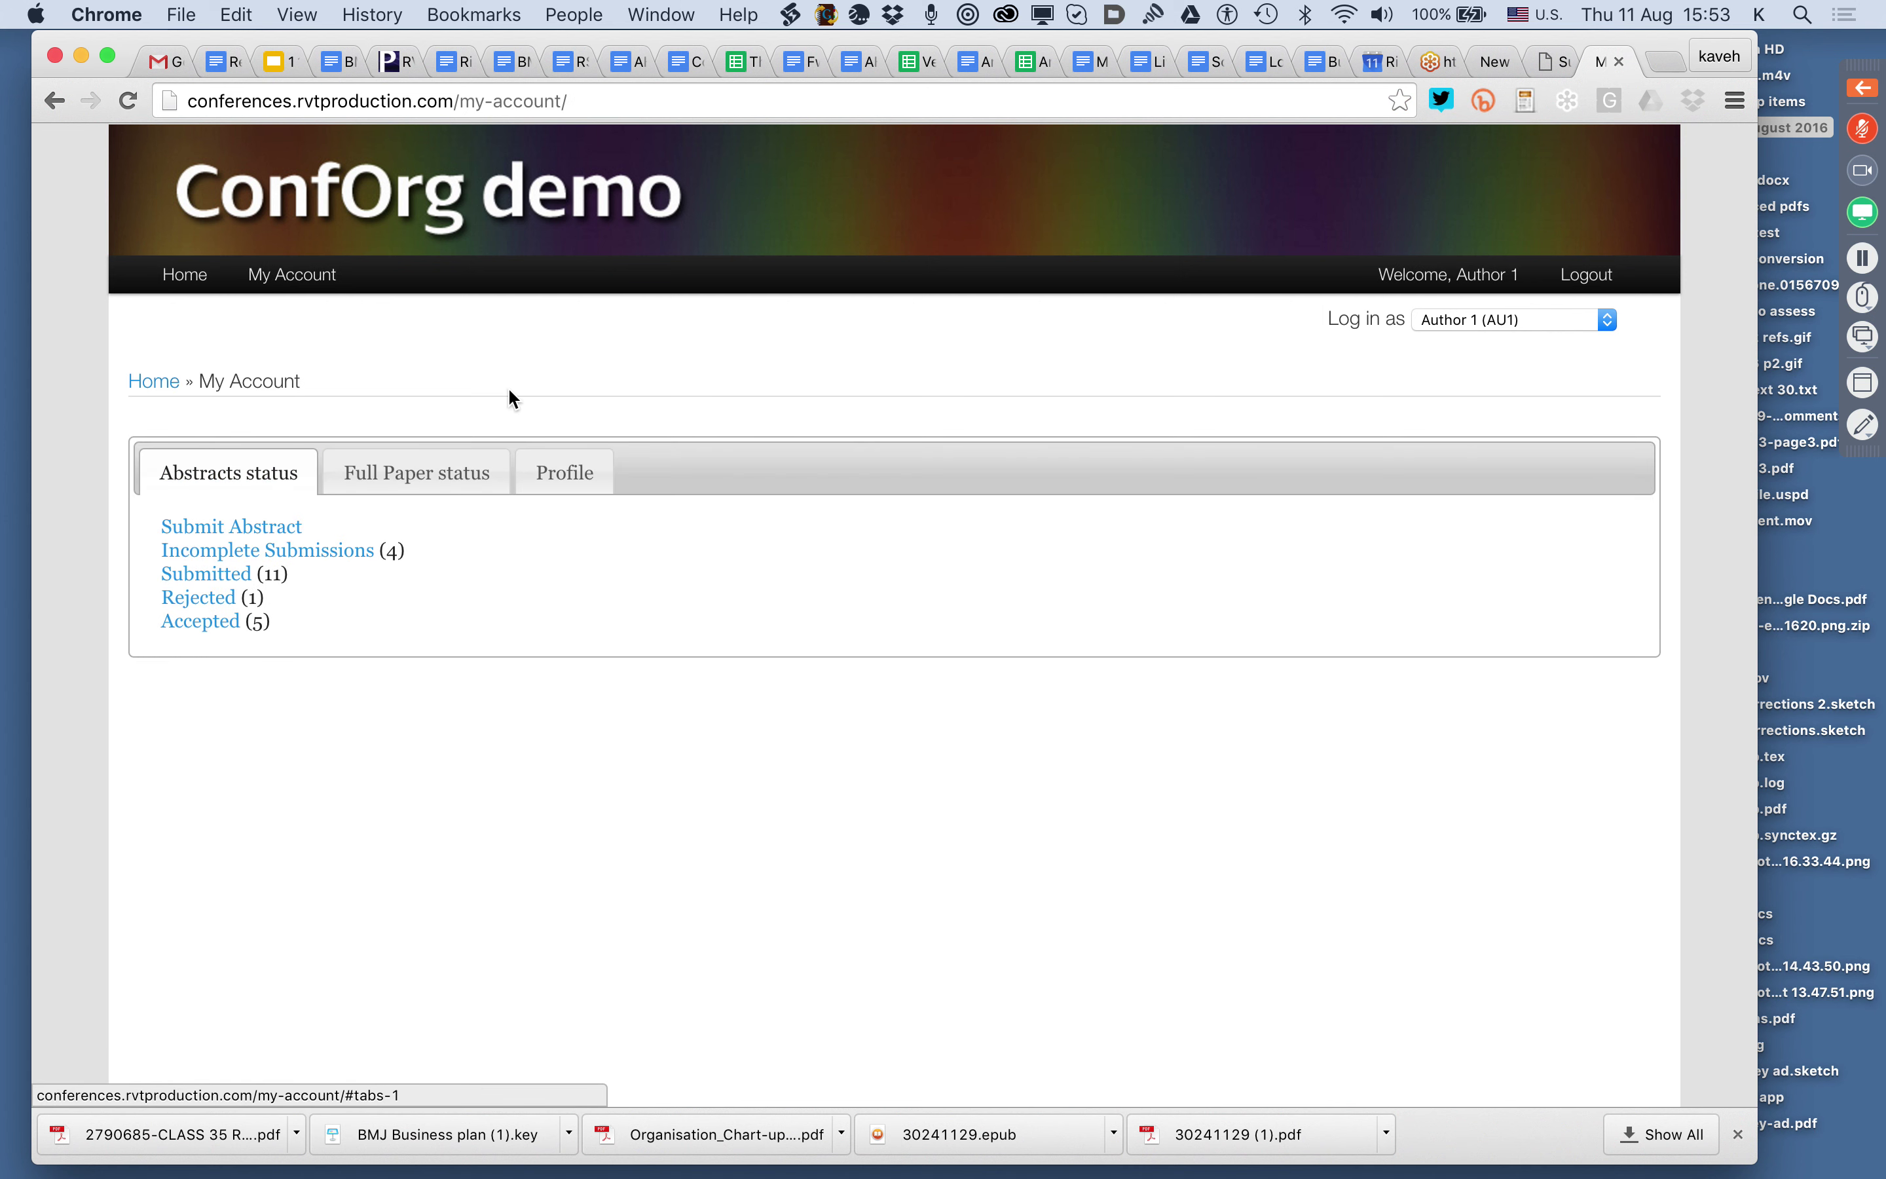
Start a new abstract submission and answer Yes to being the only author listed on the paper.
{"action": "left_click", "coordinate": [273, 531]}
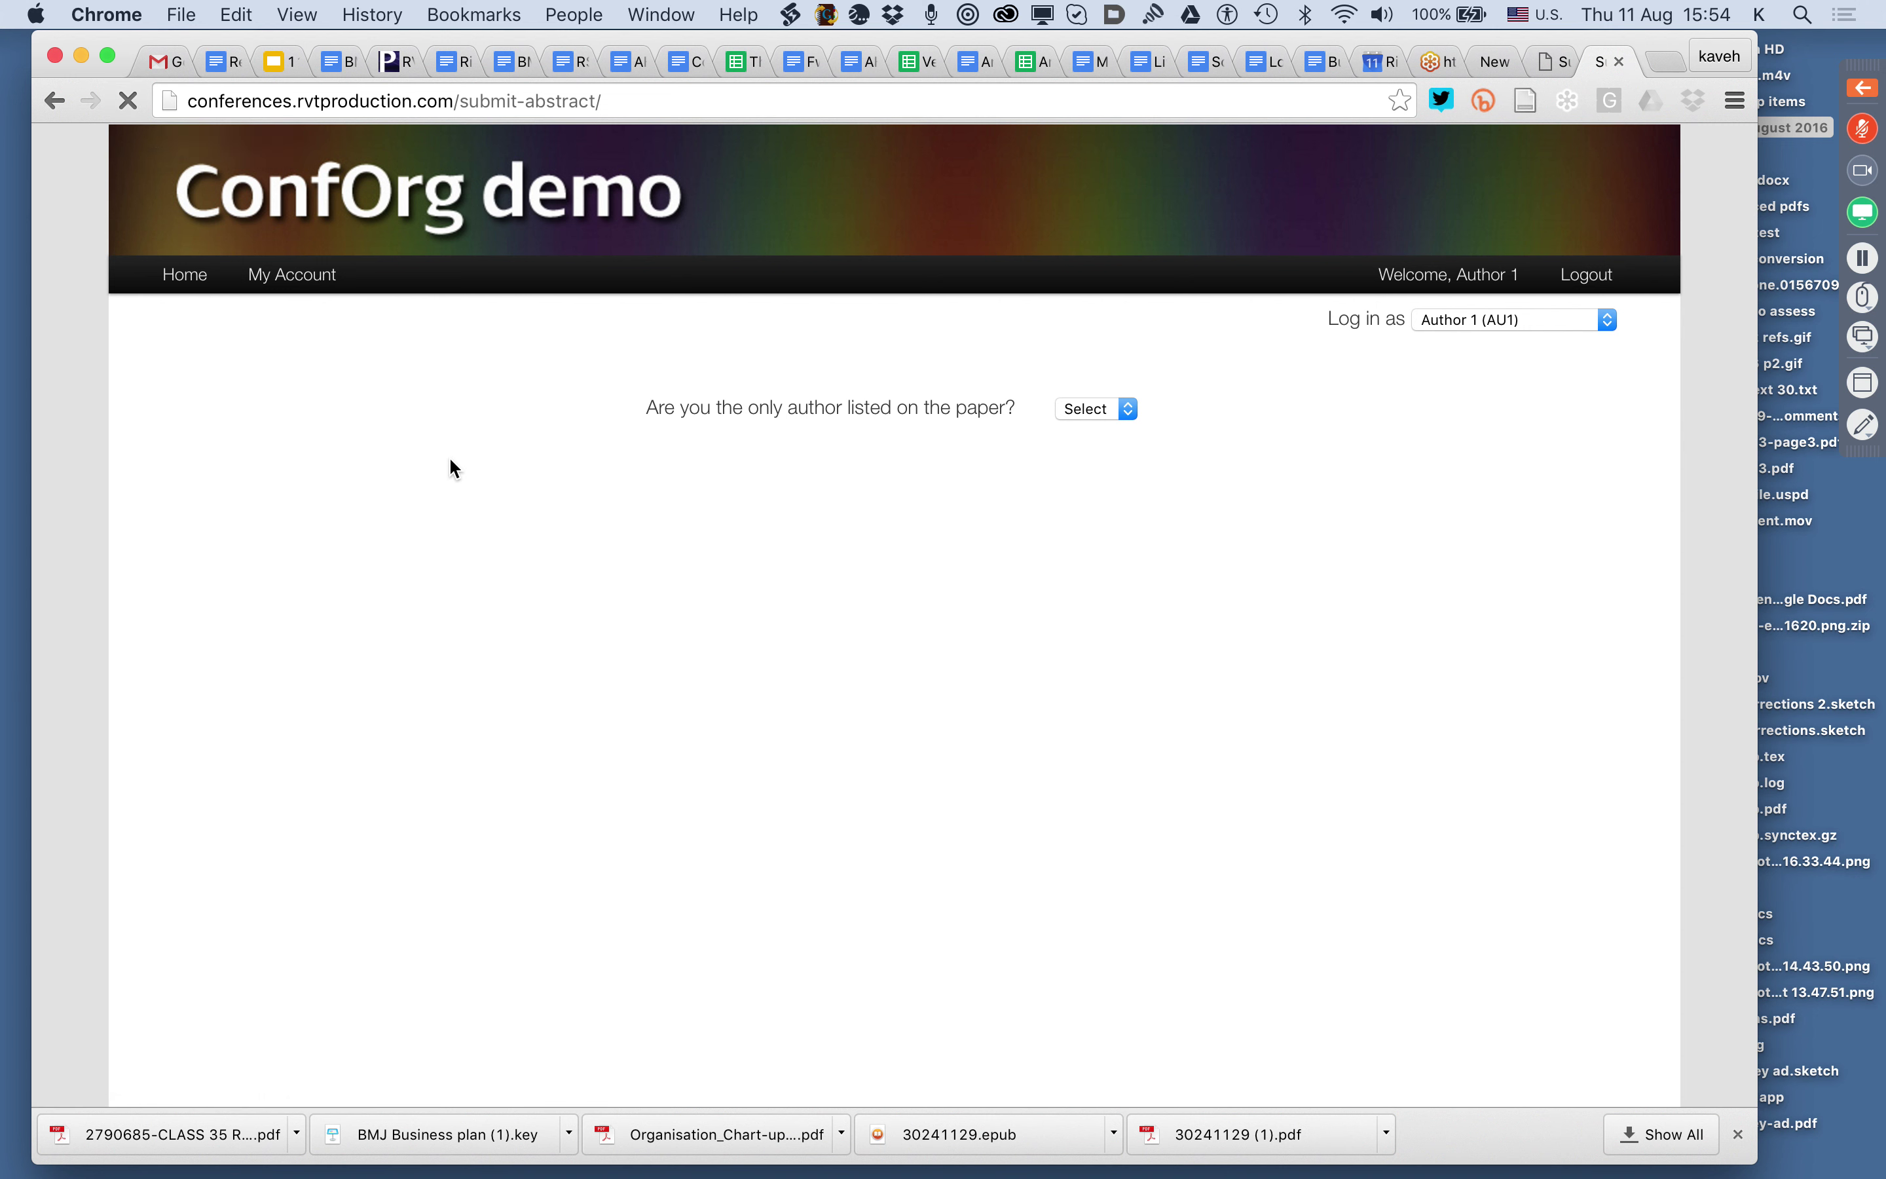
{"action": "left_click", "coordinate": [1112, 413]}
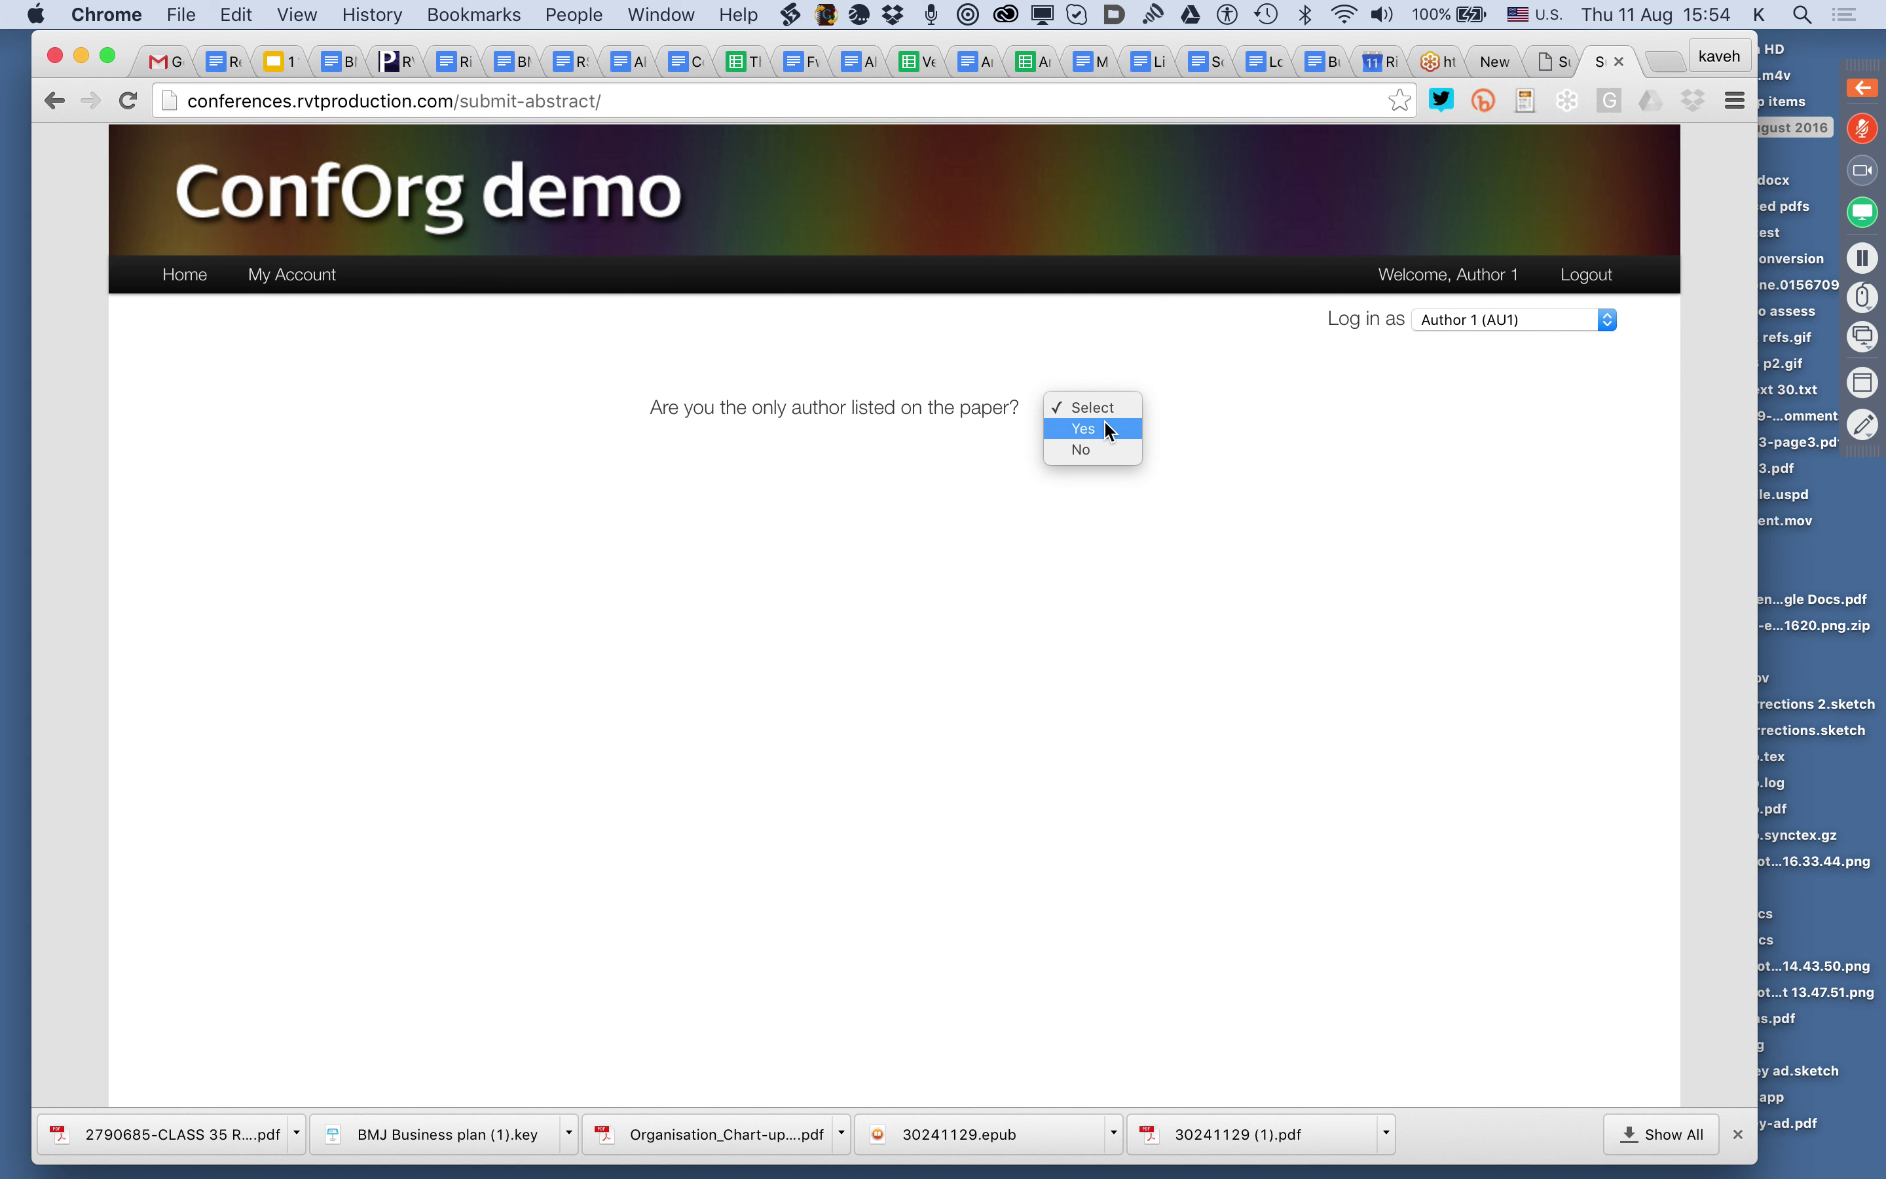
{"action": "key", "text": "Escape"}
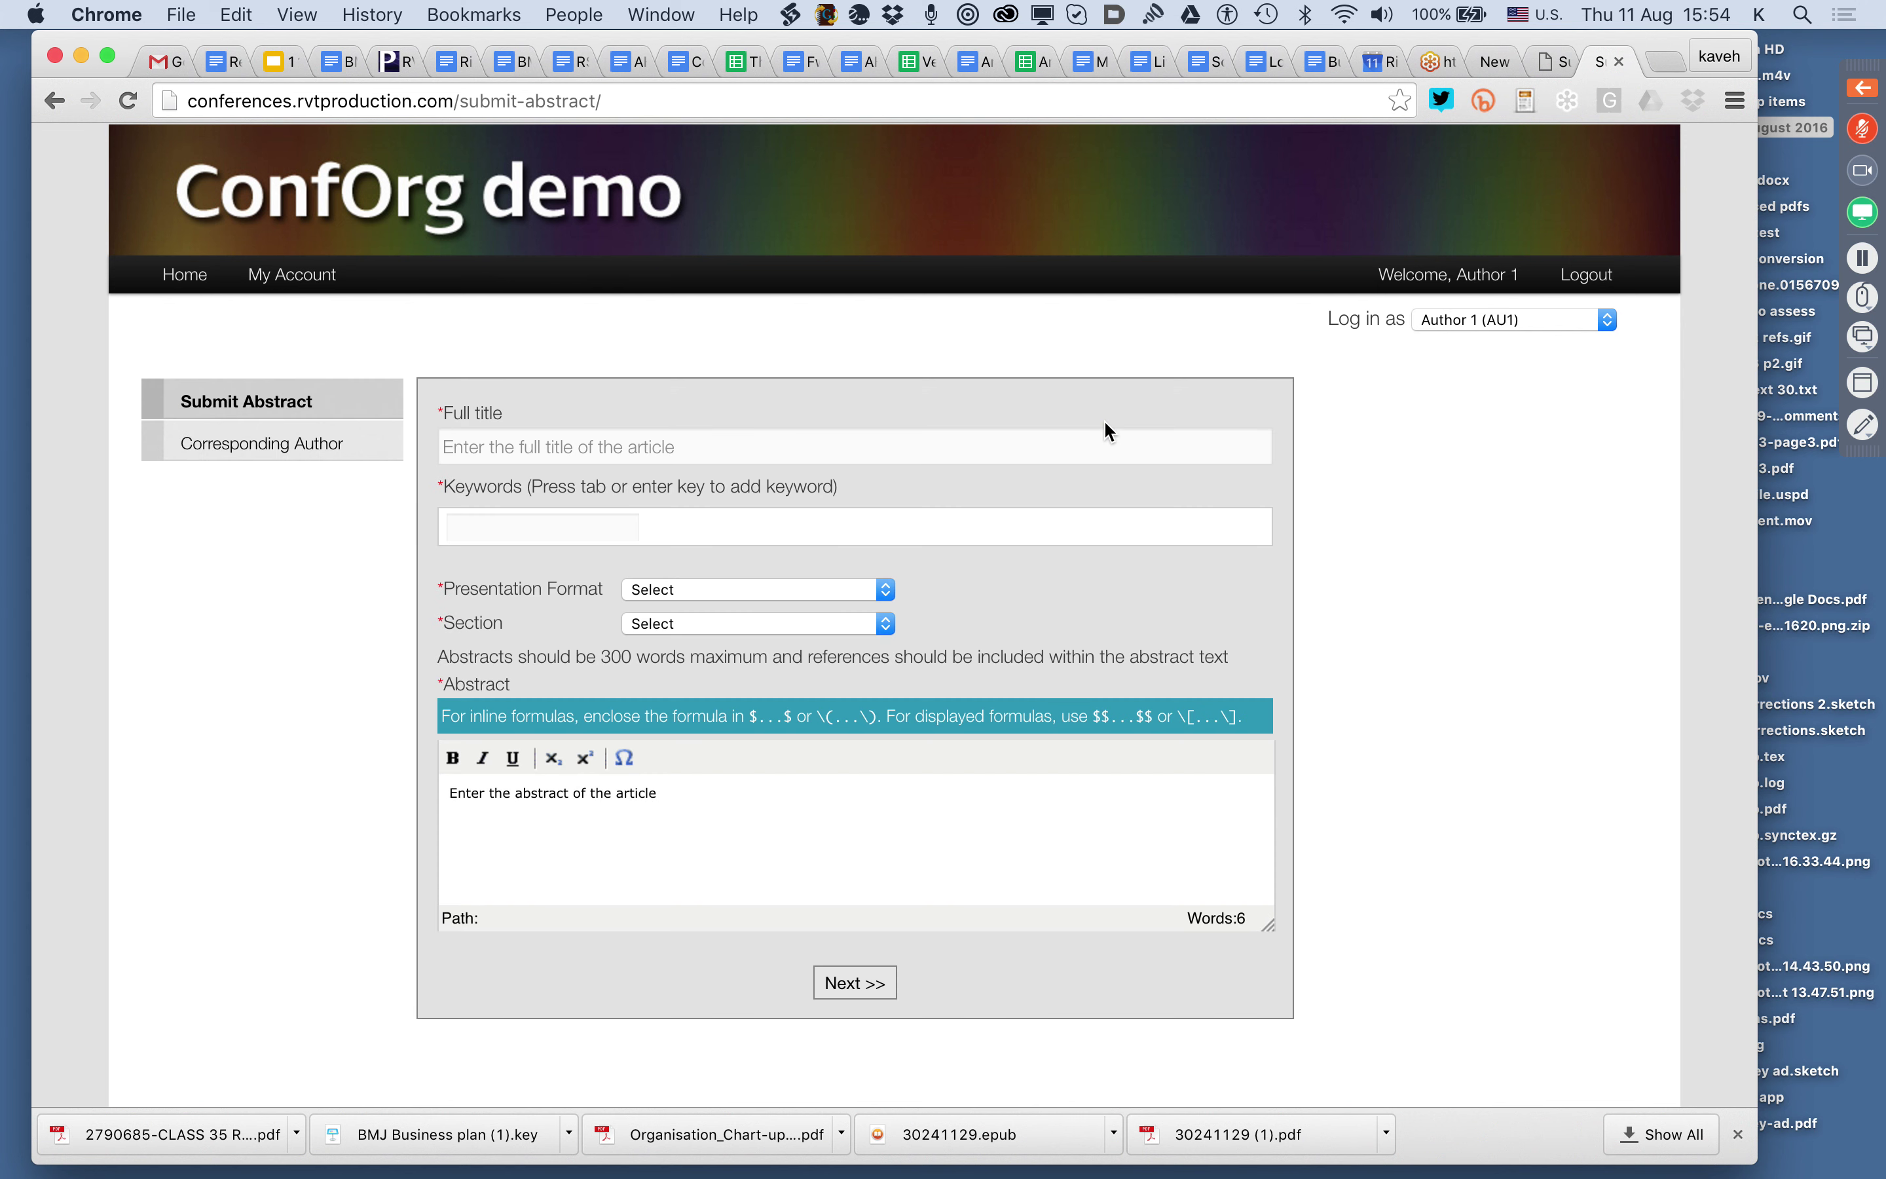
Enter "This is my paper" as the abstract's full title and add "keyword" as its keyword.
{"action": "left_click", "coordinate": [1055, 455]}
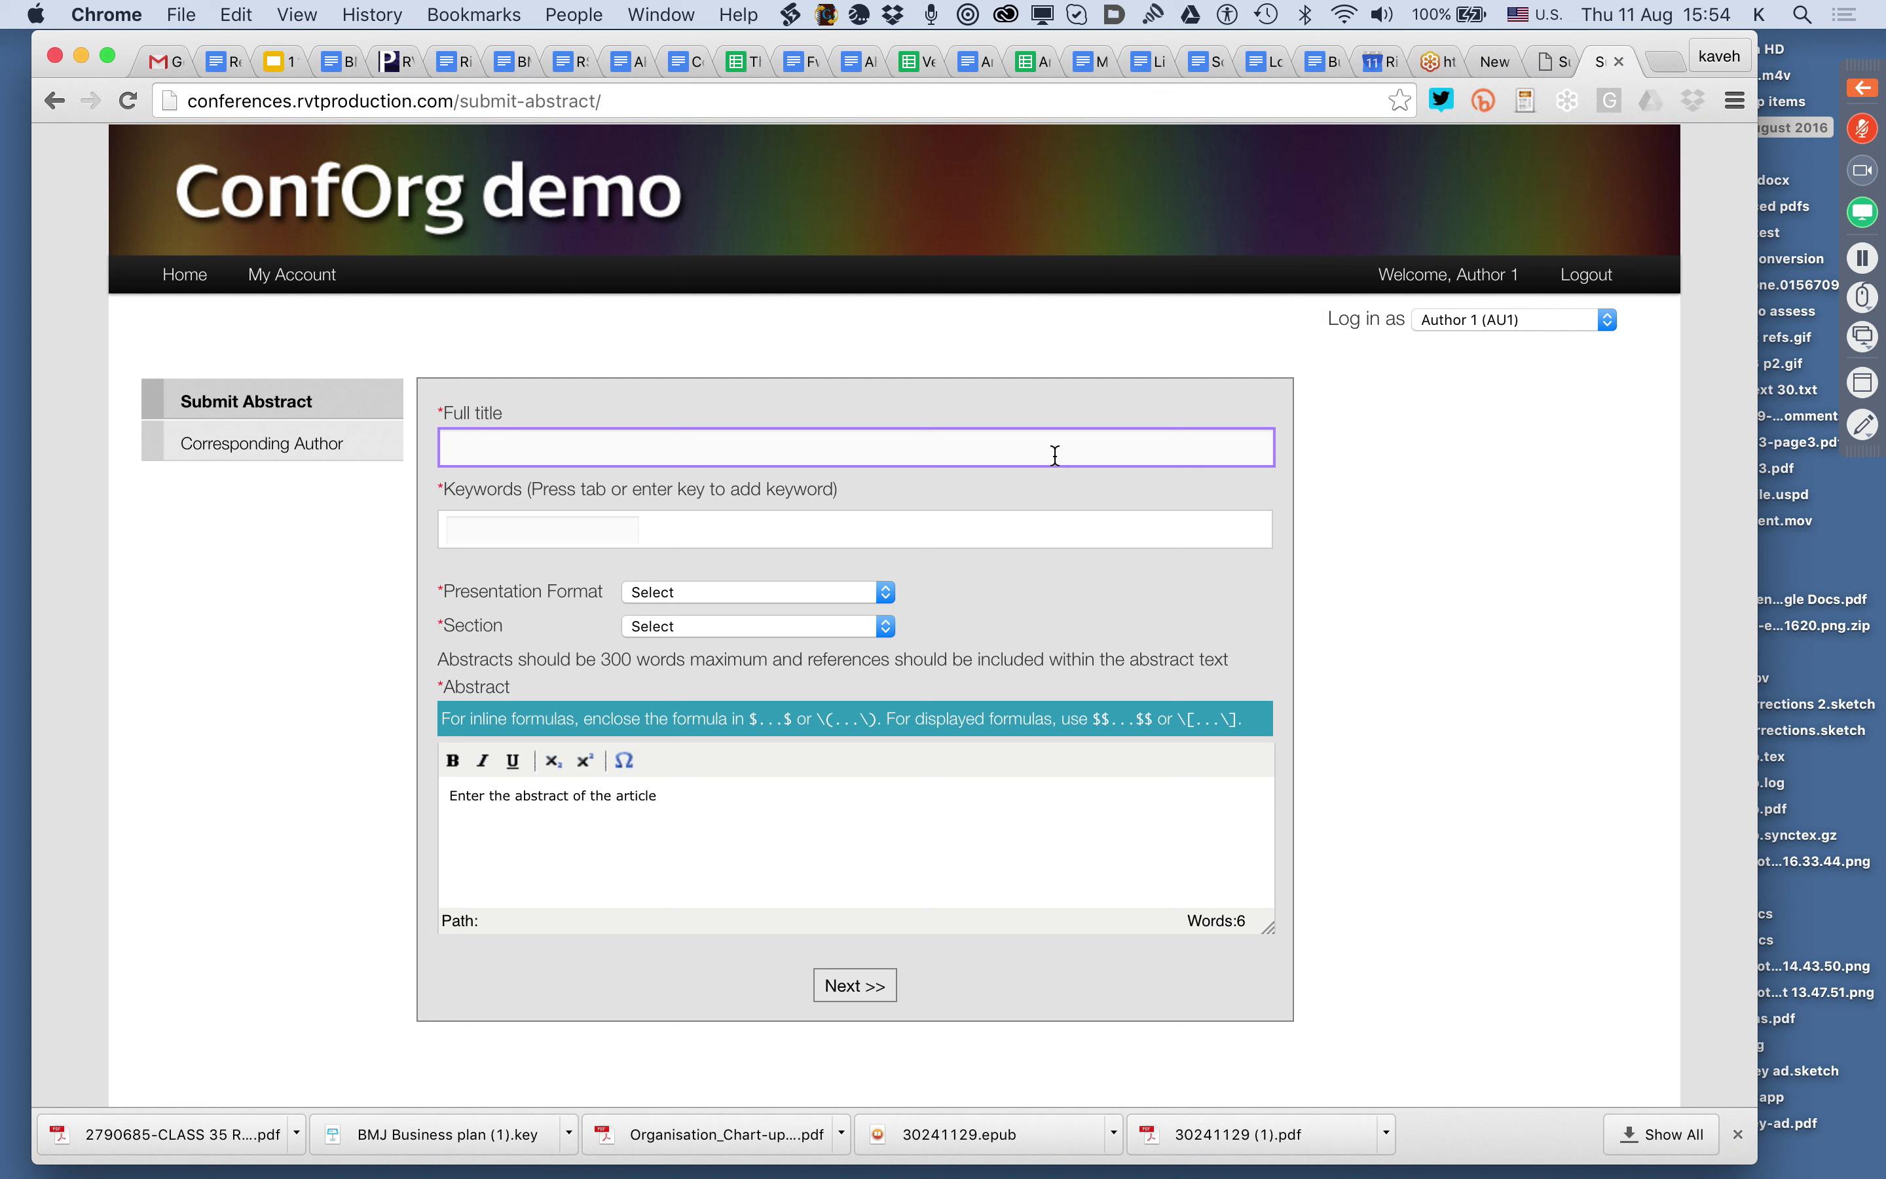
{"action": "type", "text": "This is my paper"}
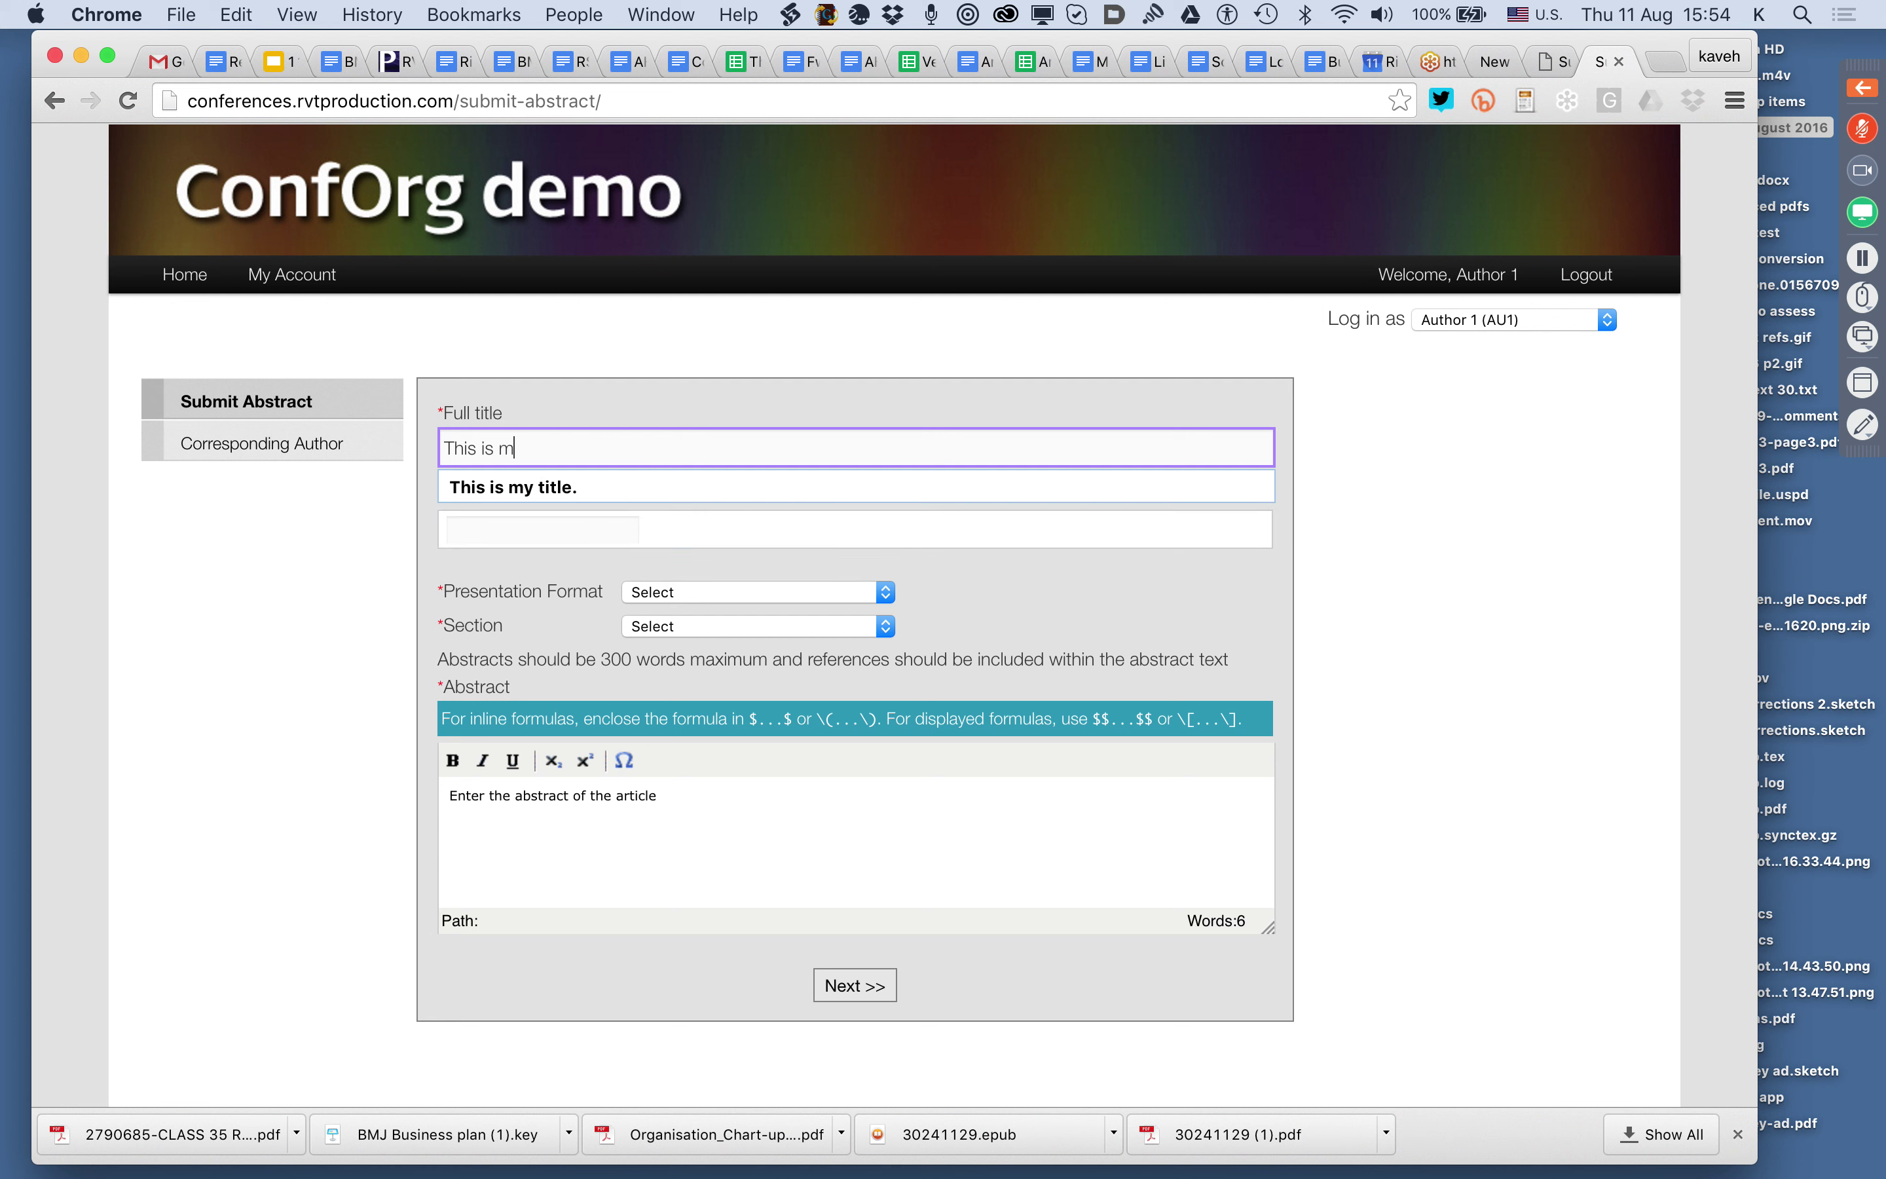
{"action": "left_click", "coordinate": [621, 532]}
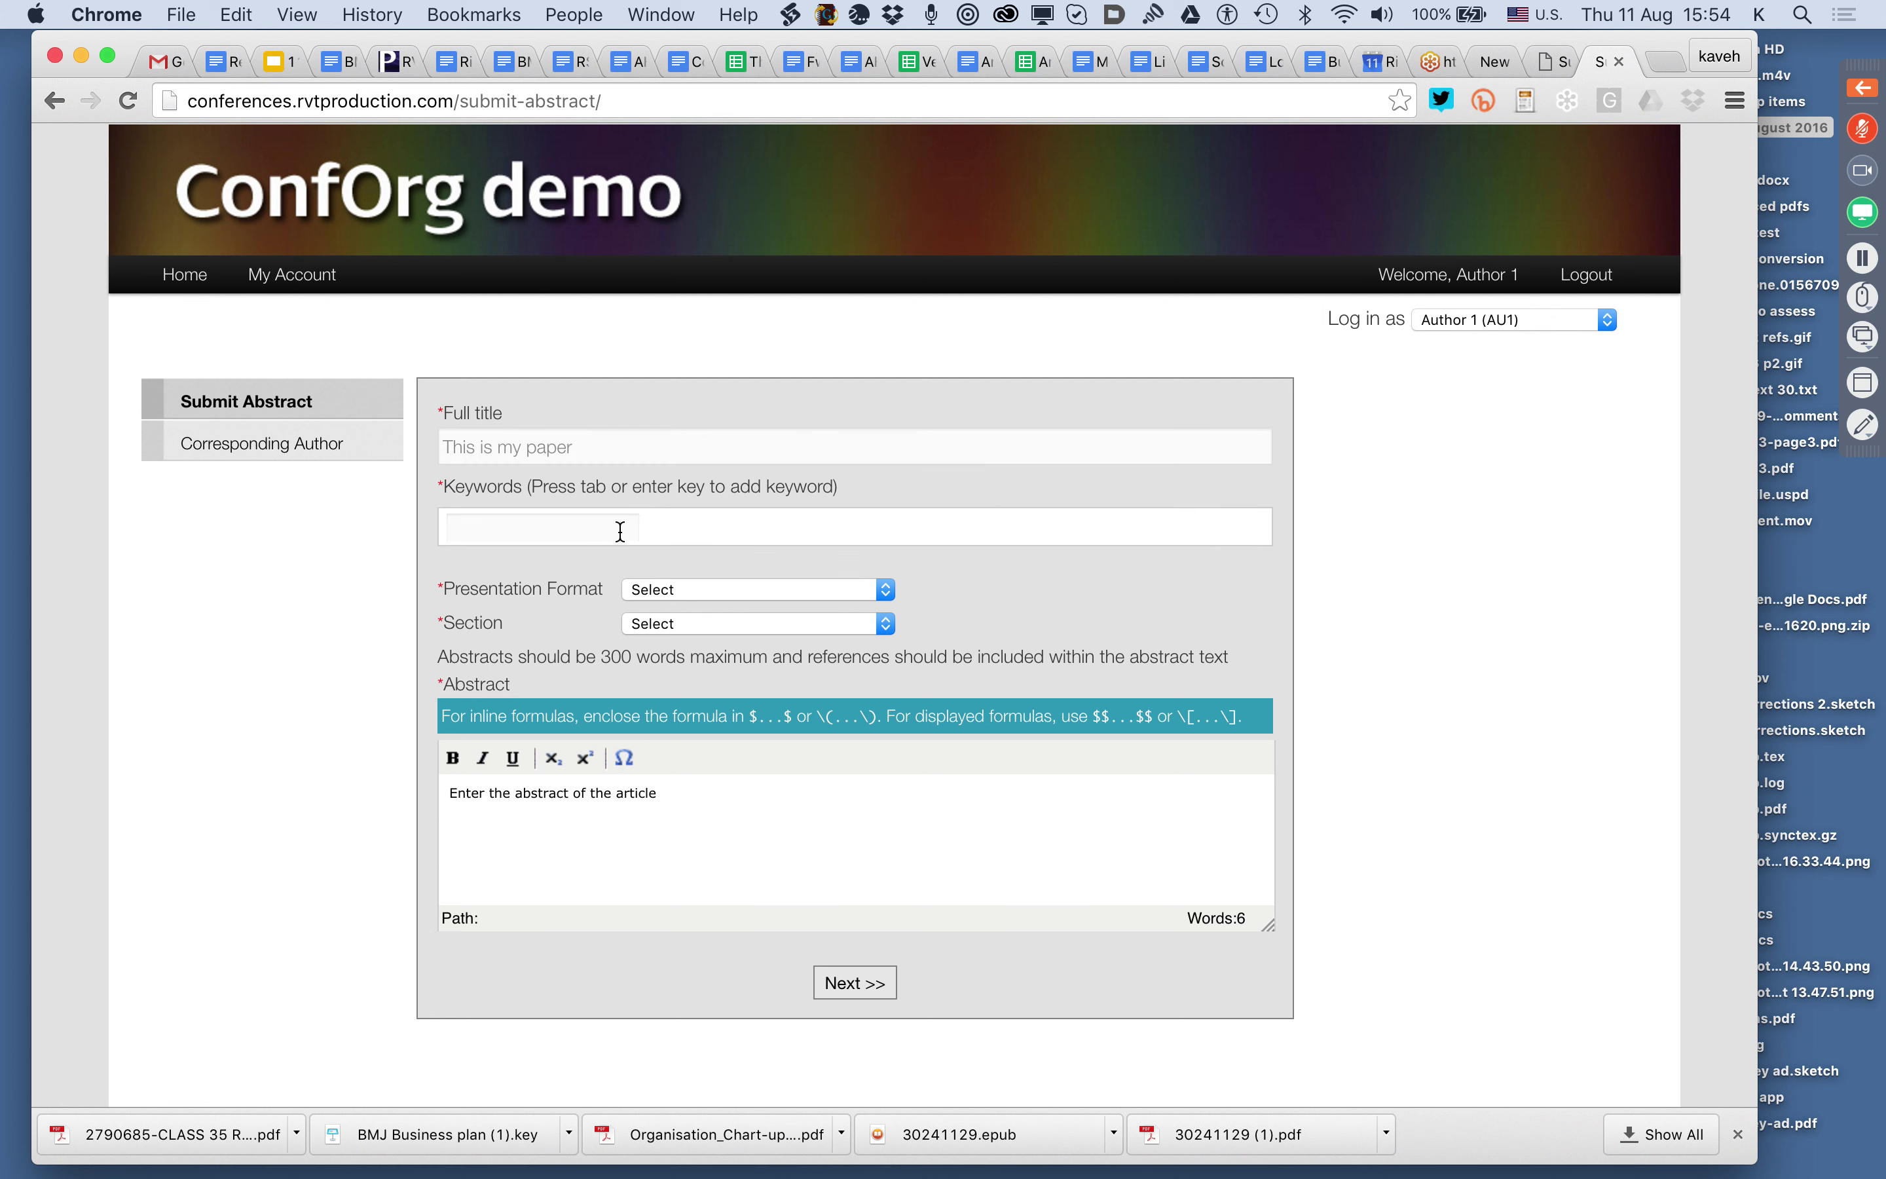
{"action": "type", "text": "keyword"}
{"action": "key", "text": "Return"}
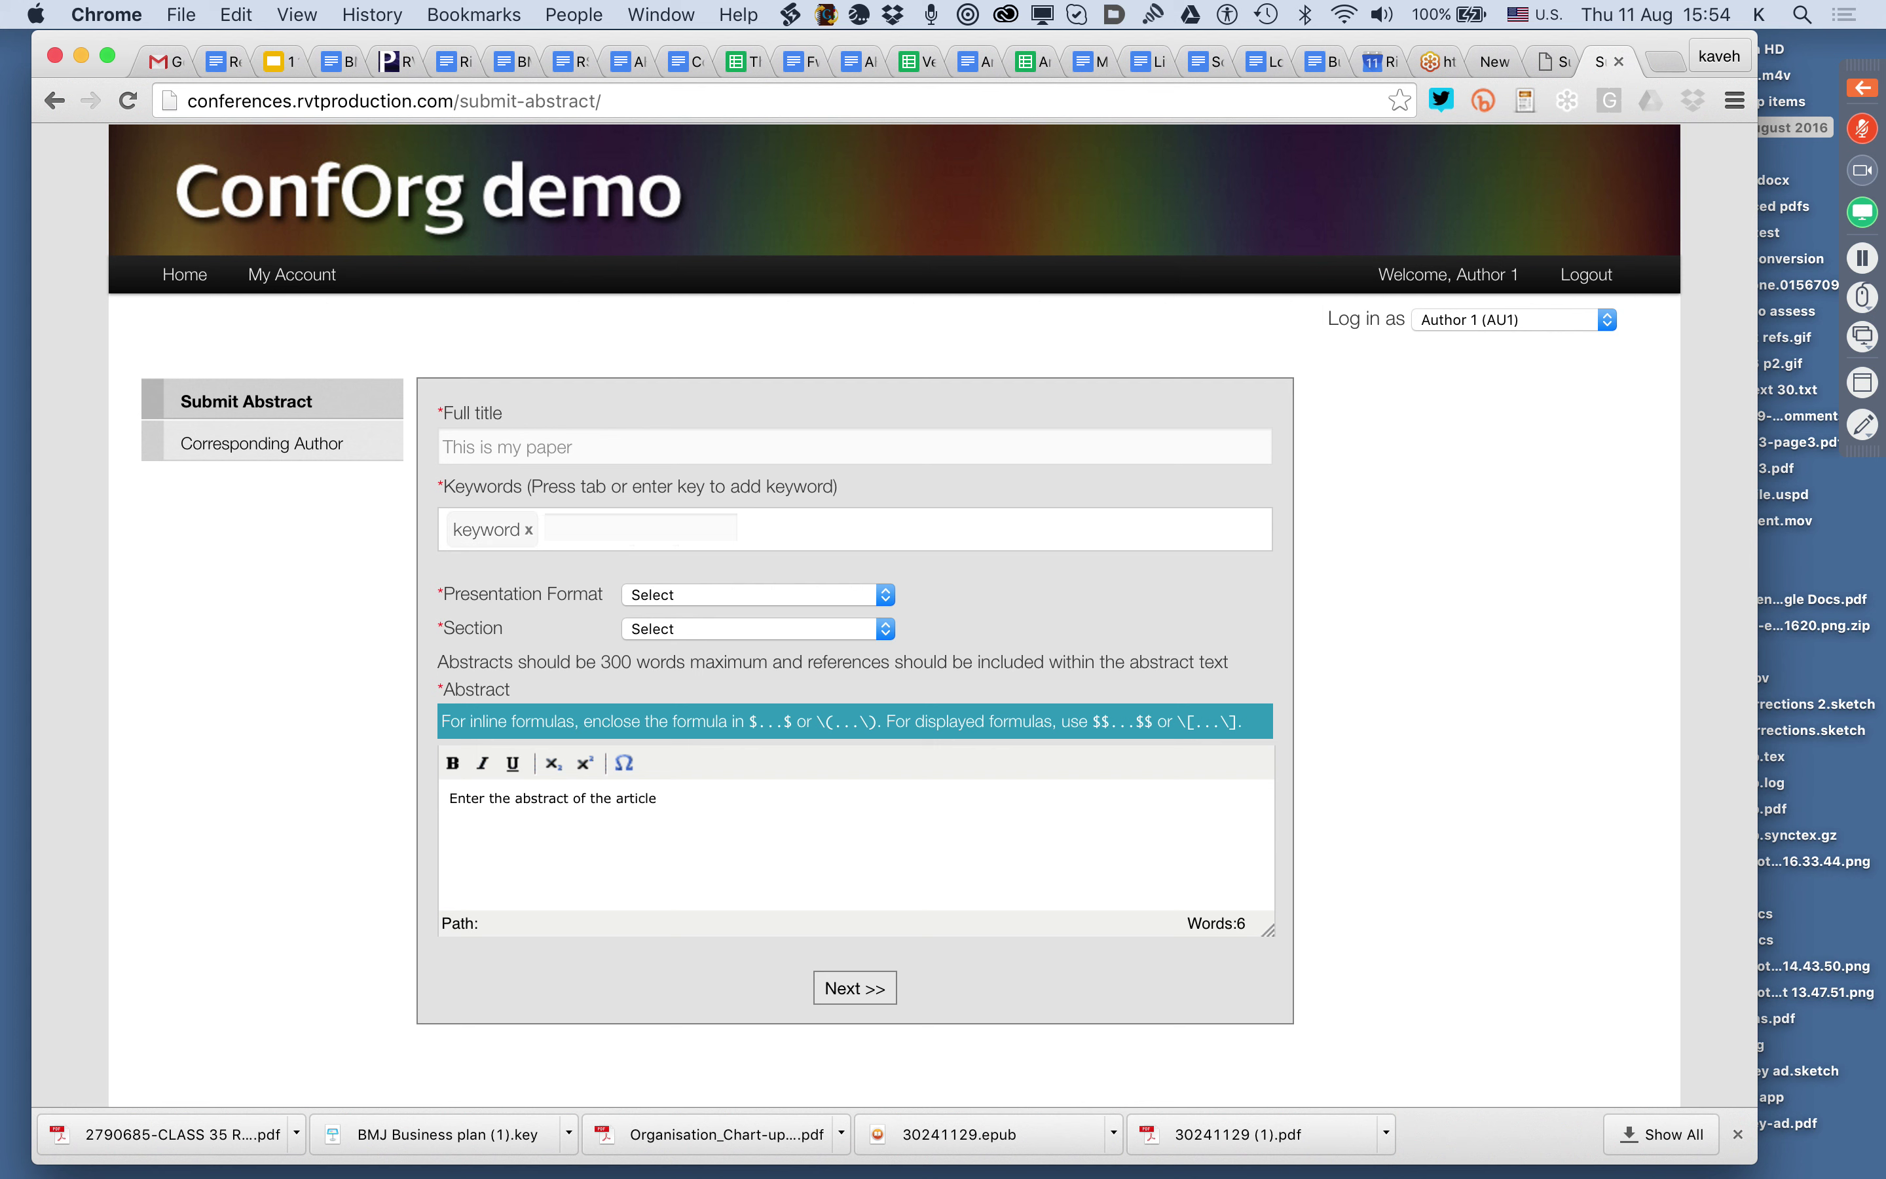
Set the presentation format to Oral and the section to Carbon and Polymeric Materials.
{"action": "left_click", "coordinate": [751, 594]}
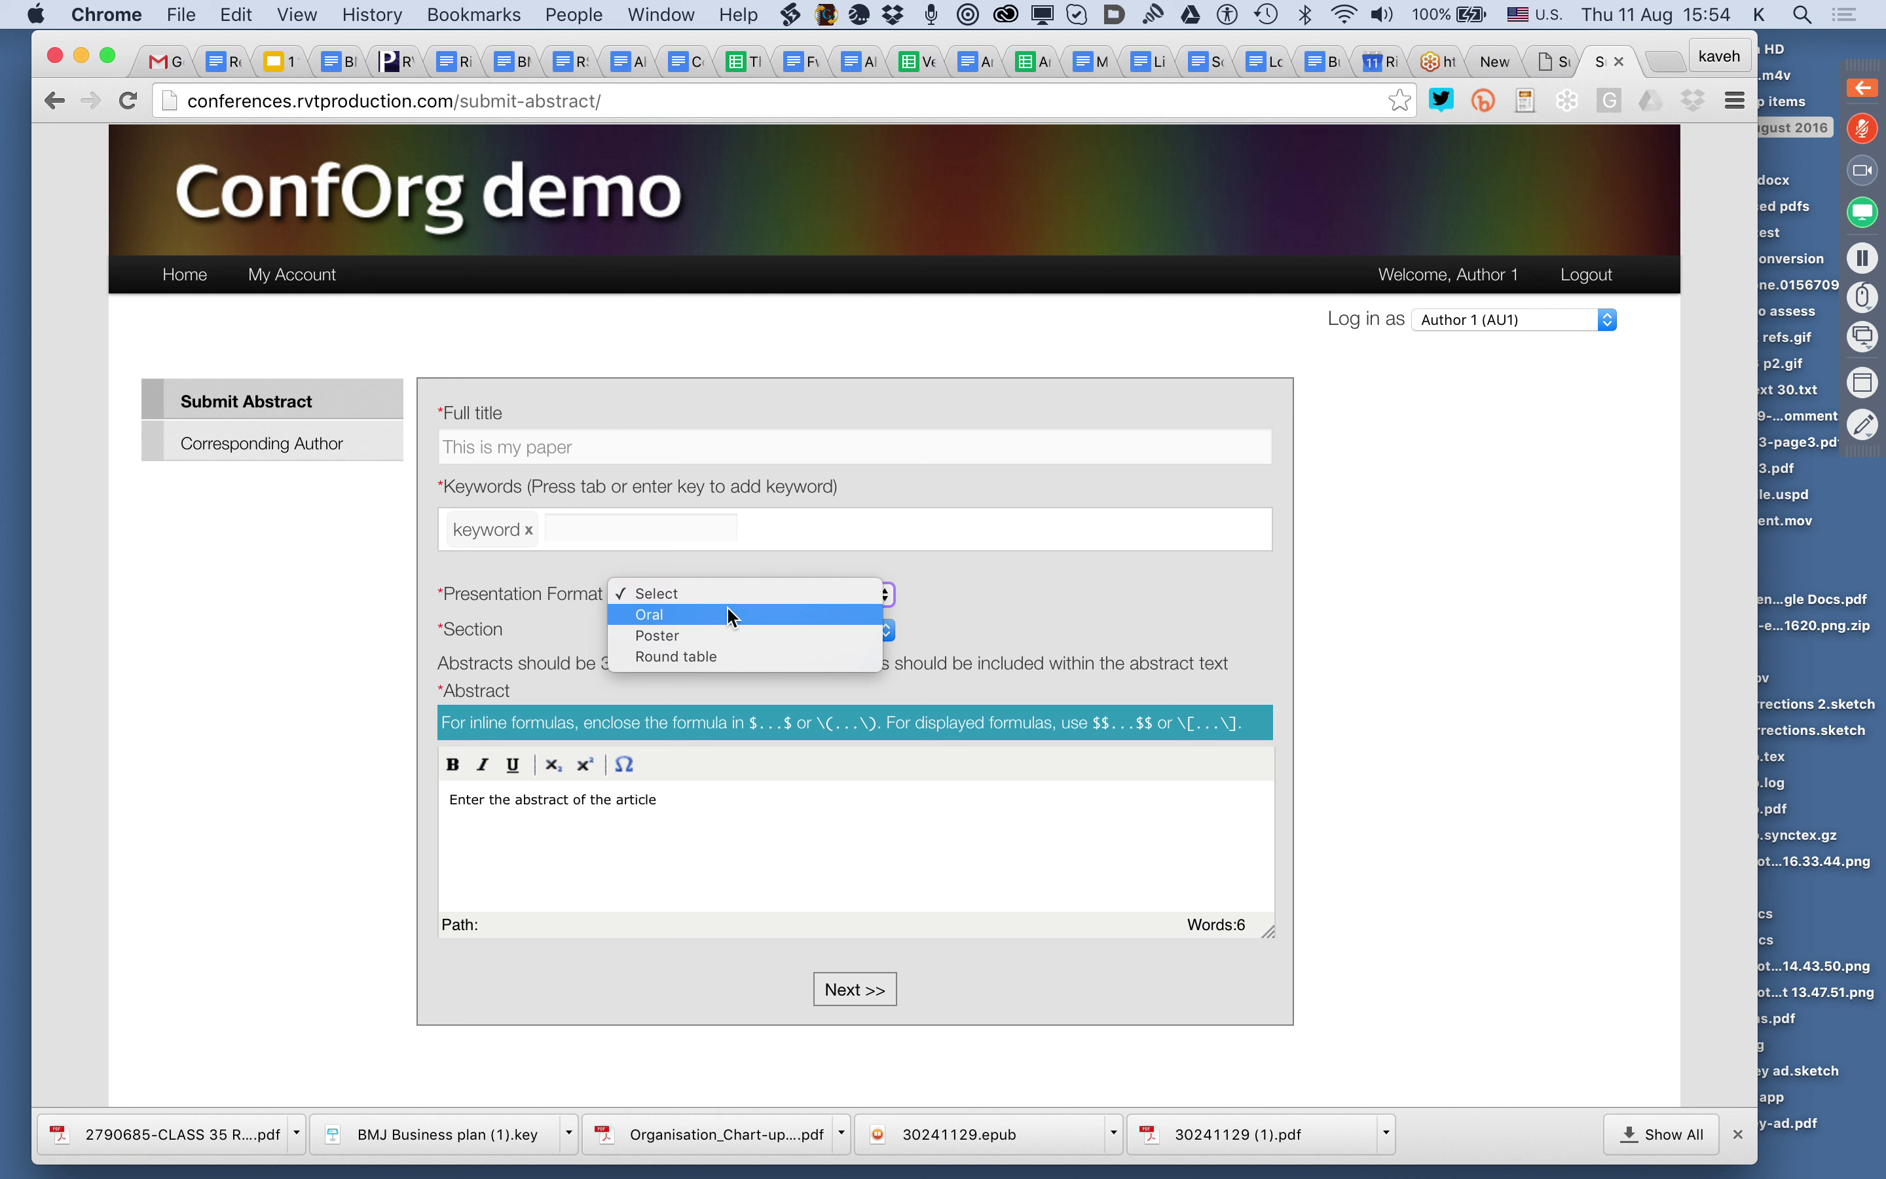
{"action": "left_click", "coordinate": [733, 615]}
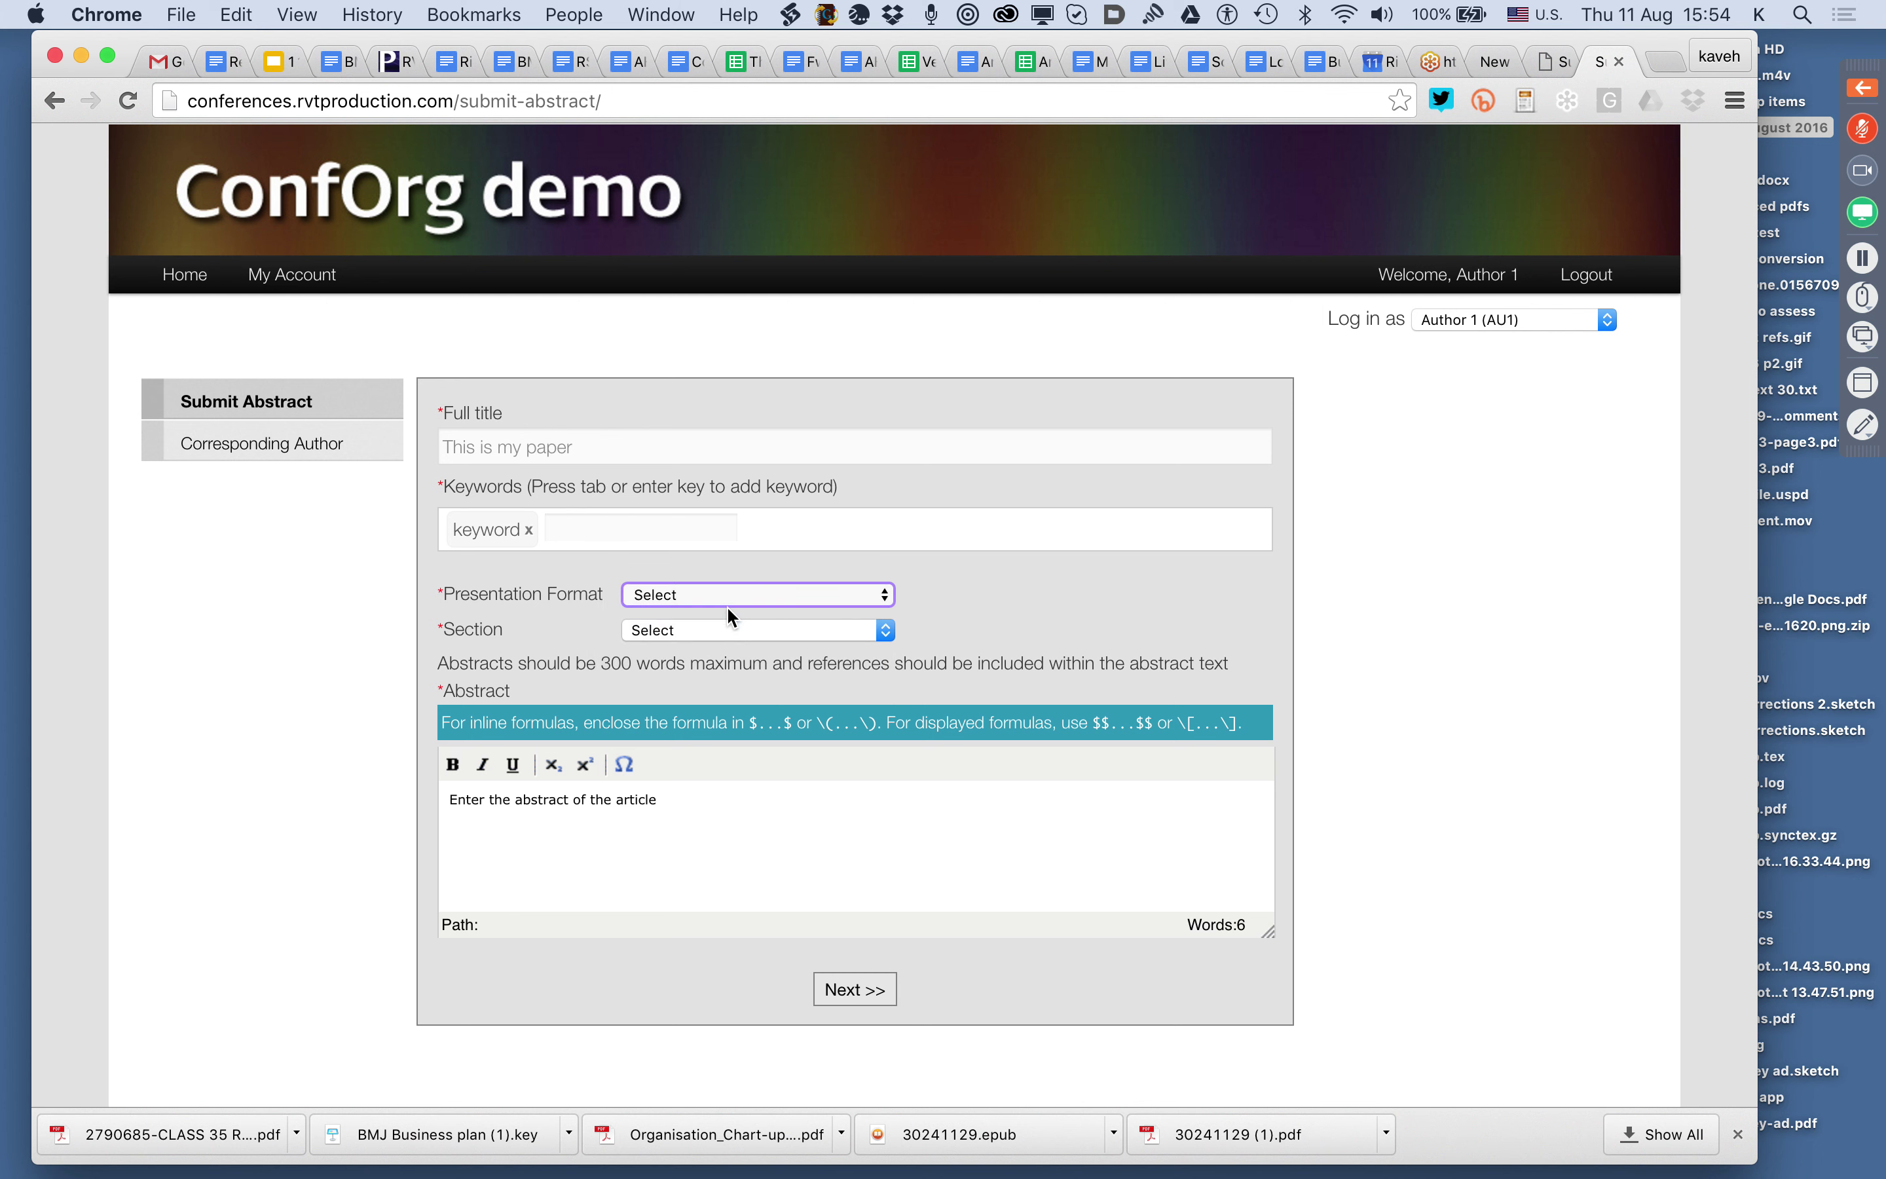
{"action": "left_click", "coordinate": [723, 633]}
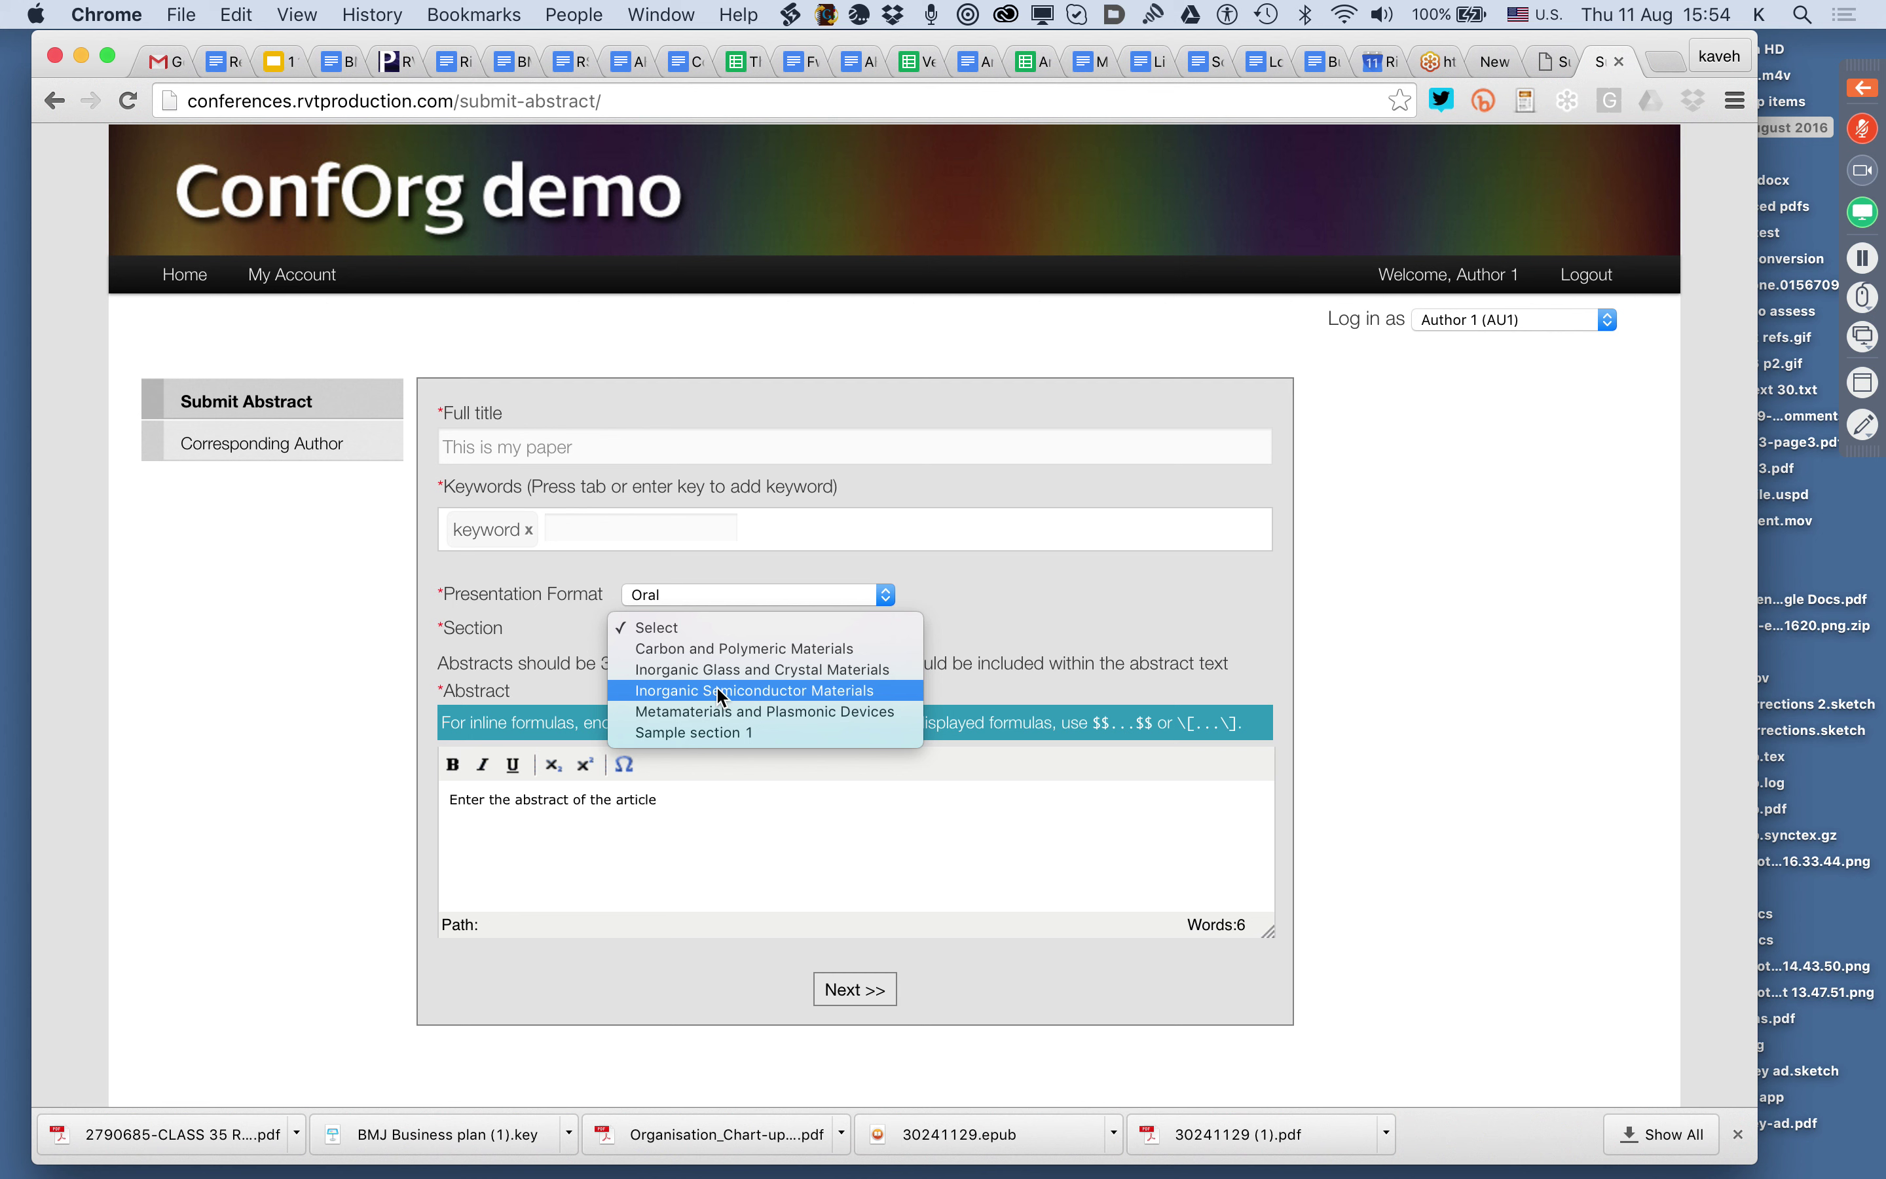
{"action": "left_click", "coordinate": [713, 647]}
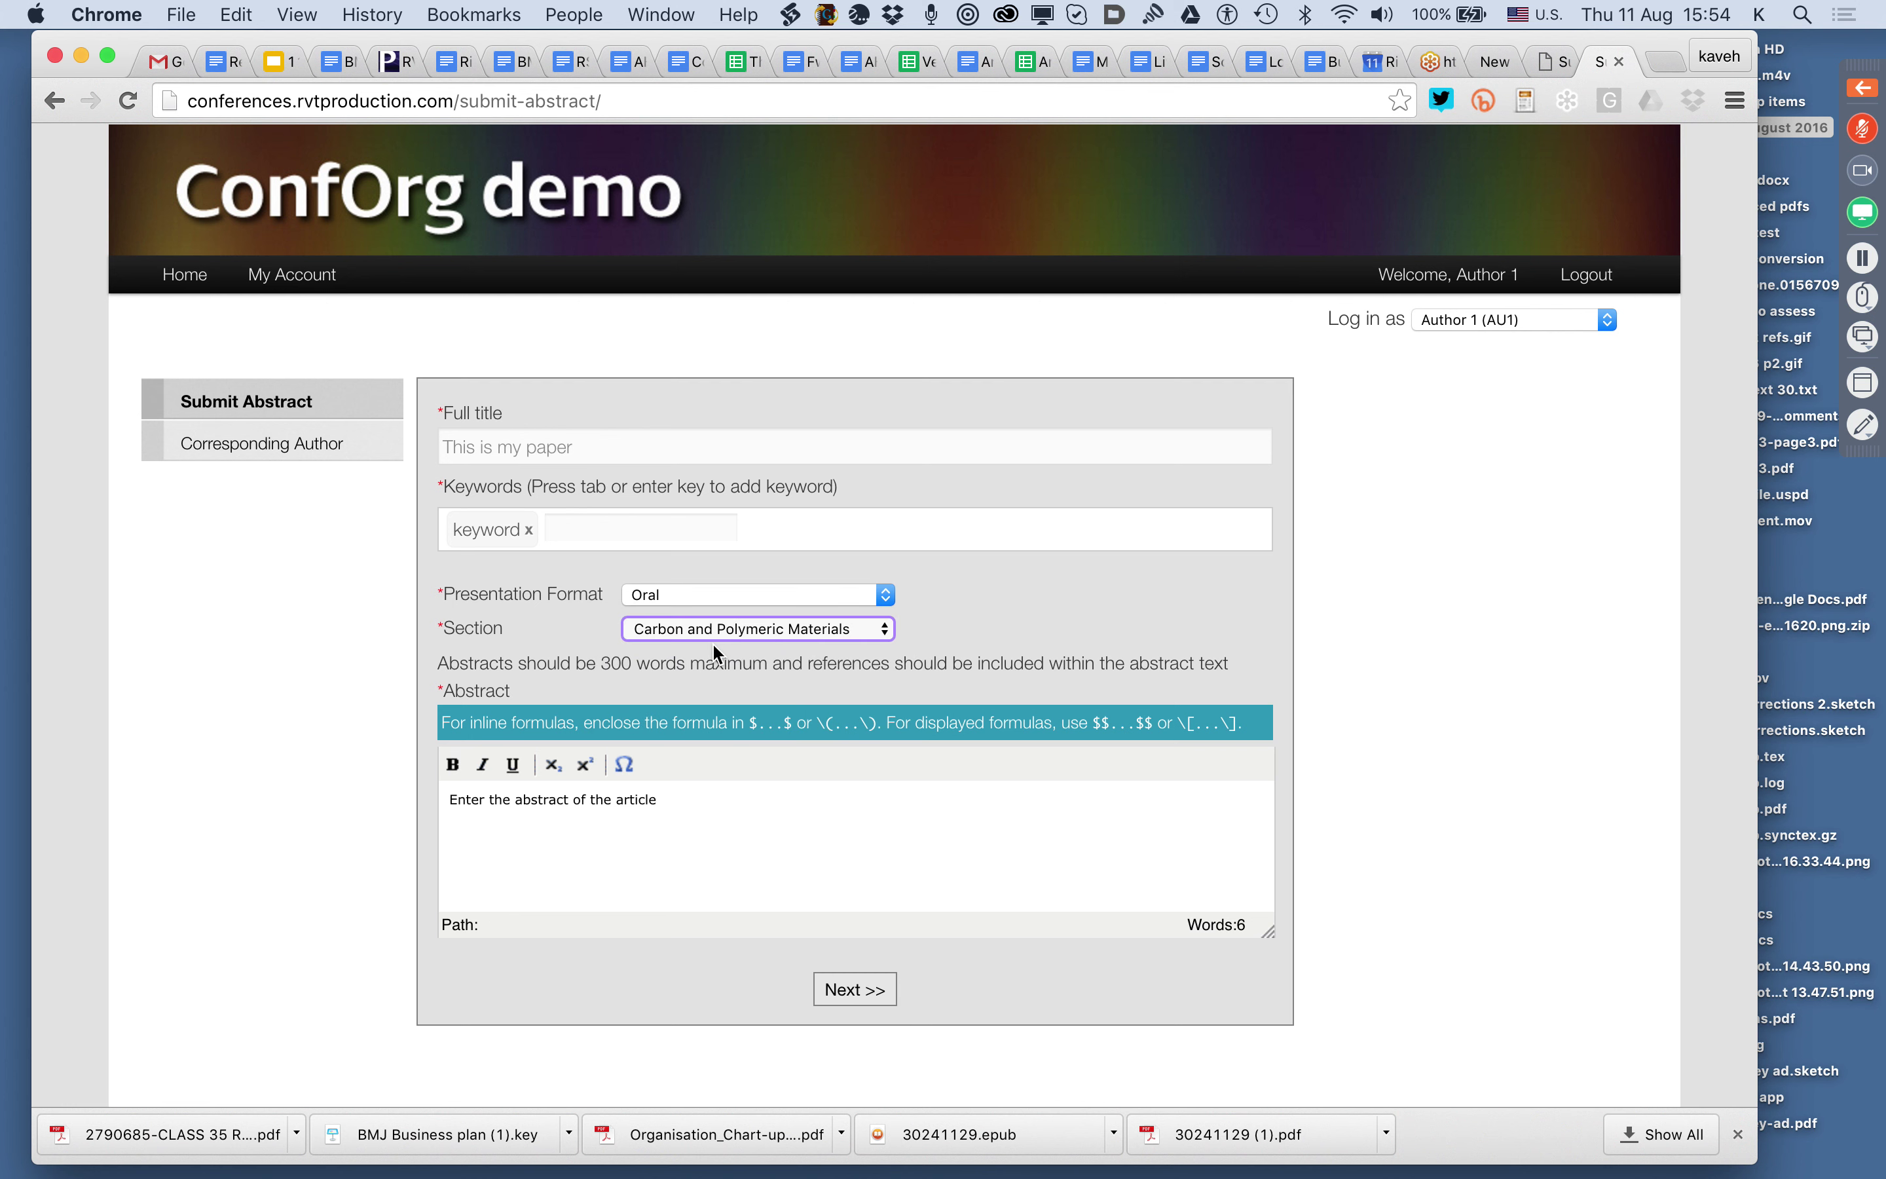
Fill the abstract with the Lorem ipsum sample text and proceed past the prefilled corresponding author details to the summary.
{"action": "left_click", "coordinate": [661, 827]}
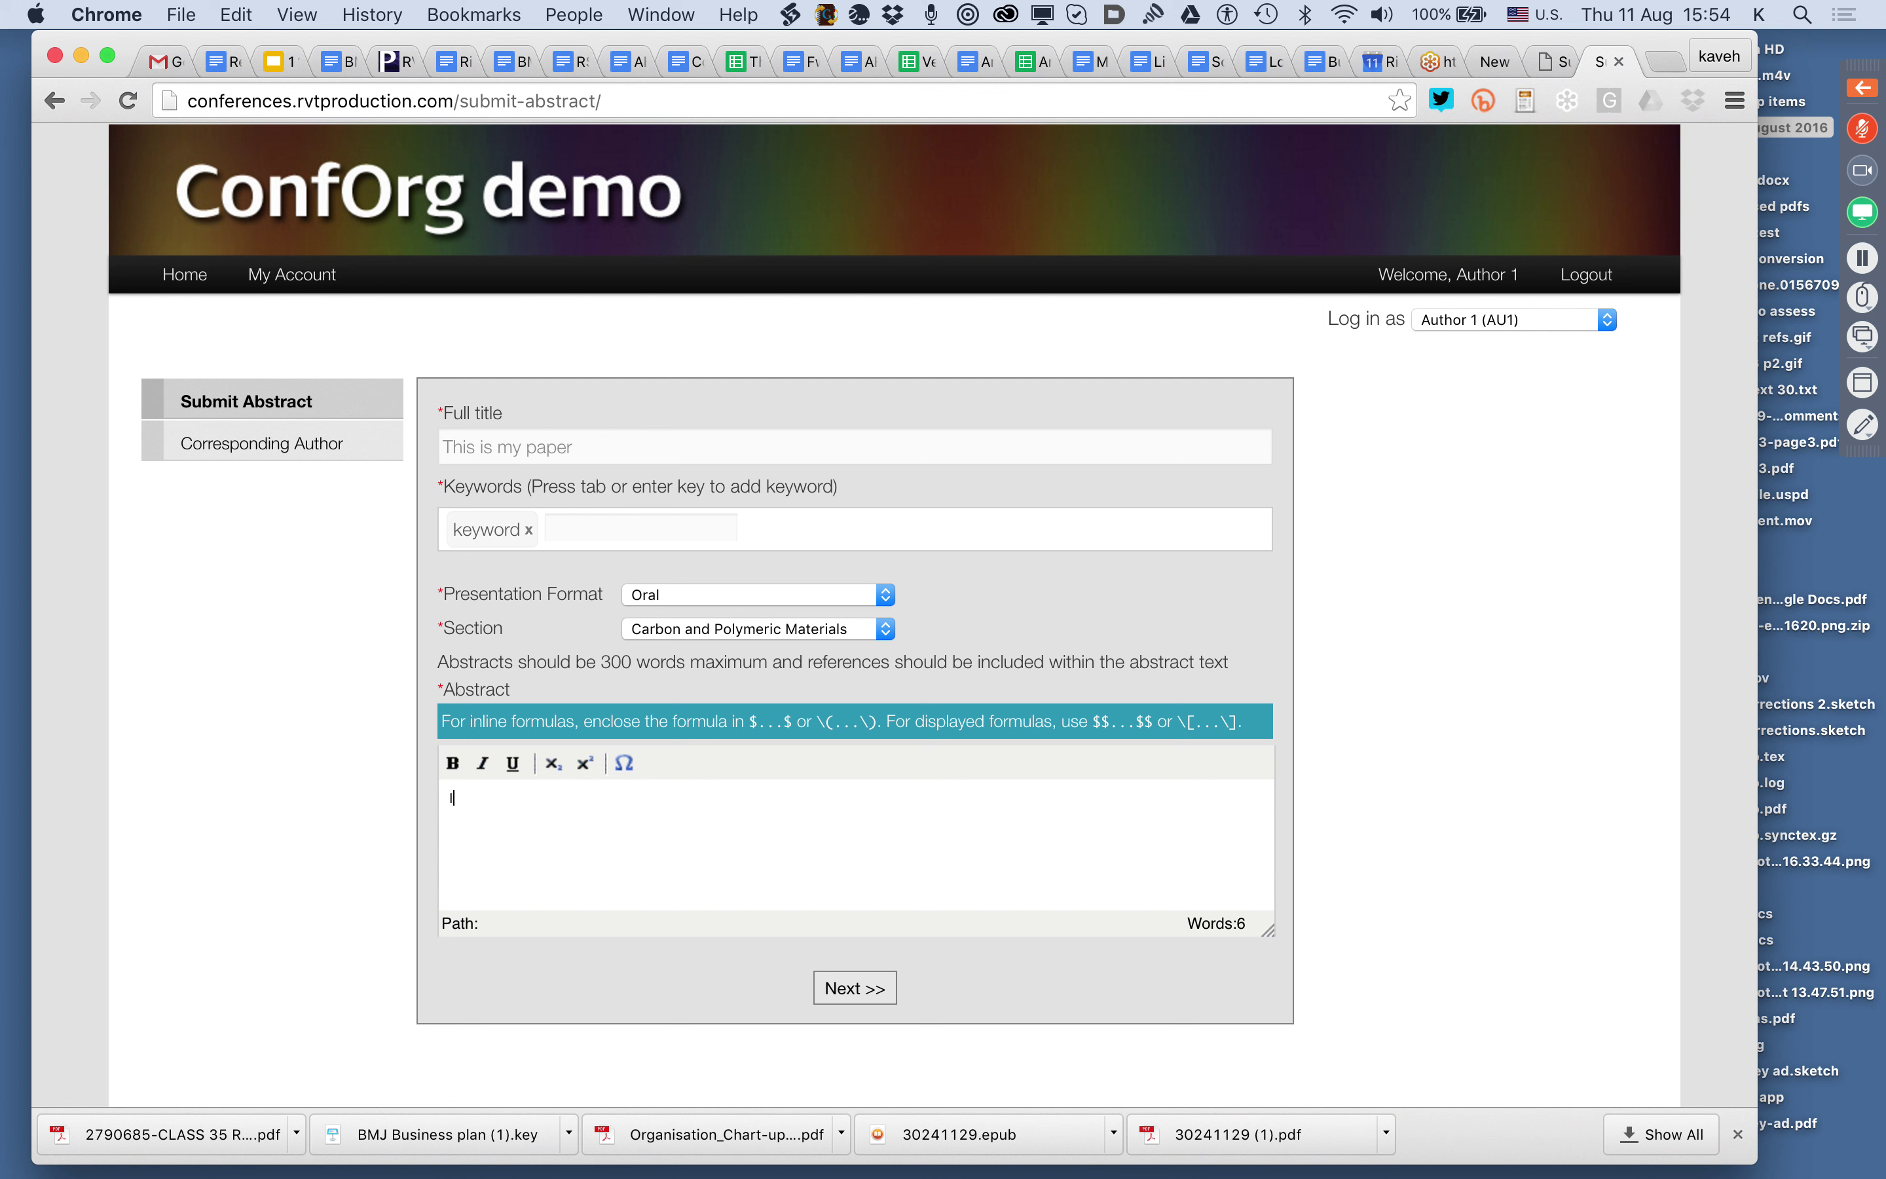
{"action": "type", "text": "Lorem ipsum dolor sit amet, consectetuer adipiscing elit, sed diam nonummy nibh euismod tincidunt ut laoreet dolore magna aliquam erat volutpat. Ut wisi enim ad minim veniam, quis nostrud exerci tation ullamcorper suscipit lobortis nisl ut aliquip ex ea commodo consequat. Duis autem vel eum iriure dolor in hendrerit in vulputate velit esse molestie consequat, vel illum dolore eu feugiat nulla facilisis at vero eros et accumsan et iusto odio dignissim qui blandit praesent luptatum zzril delenit augue duis dolore te feugait nulla facilisi."}
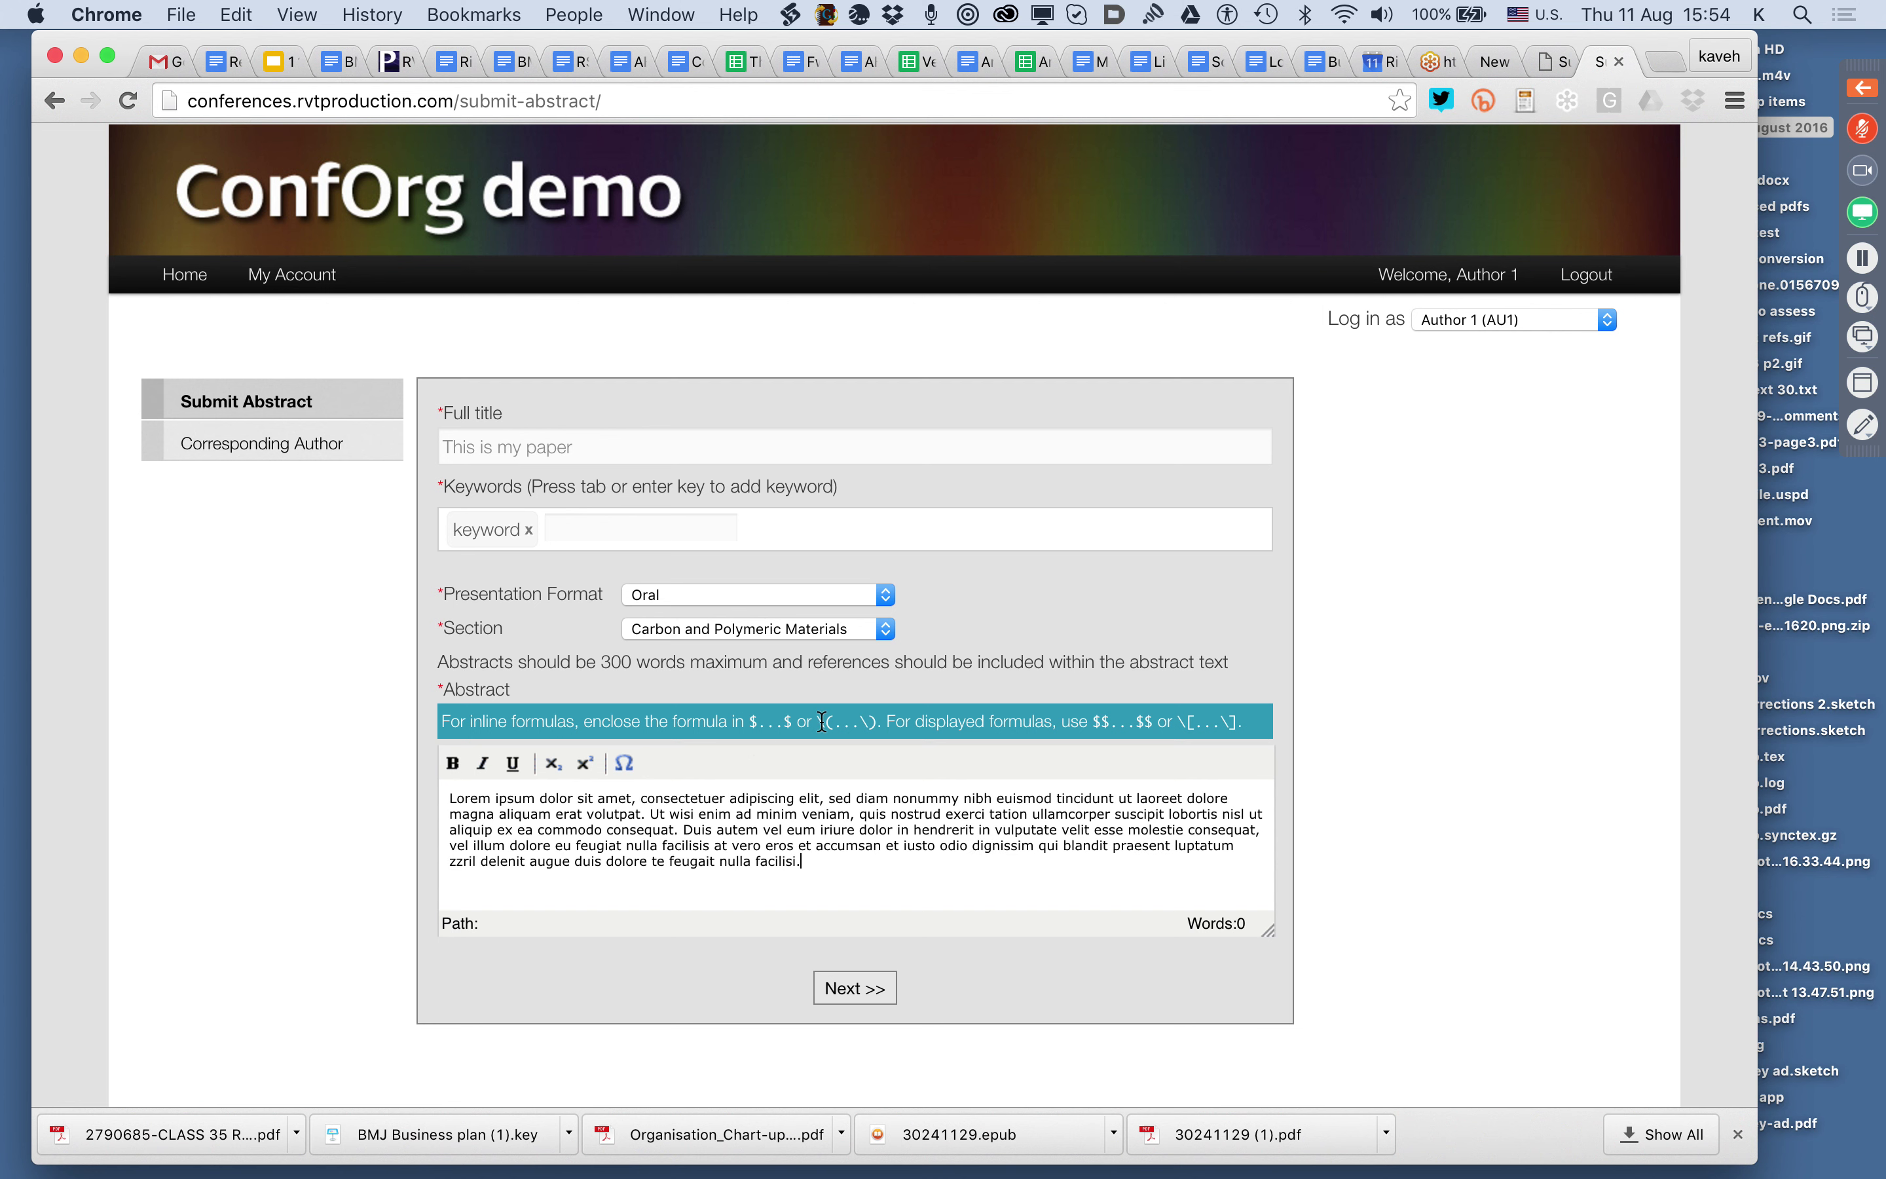
{"action": "left_click", "coordinate": [872, 983]}
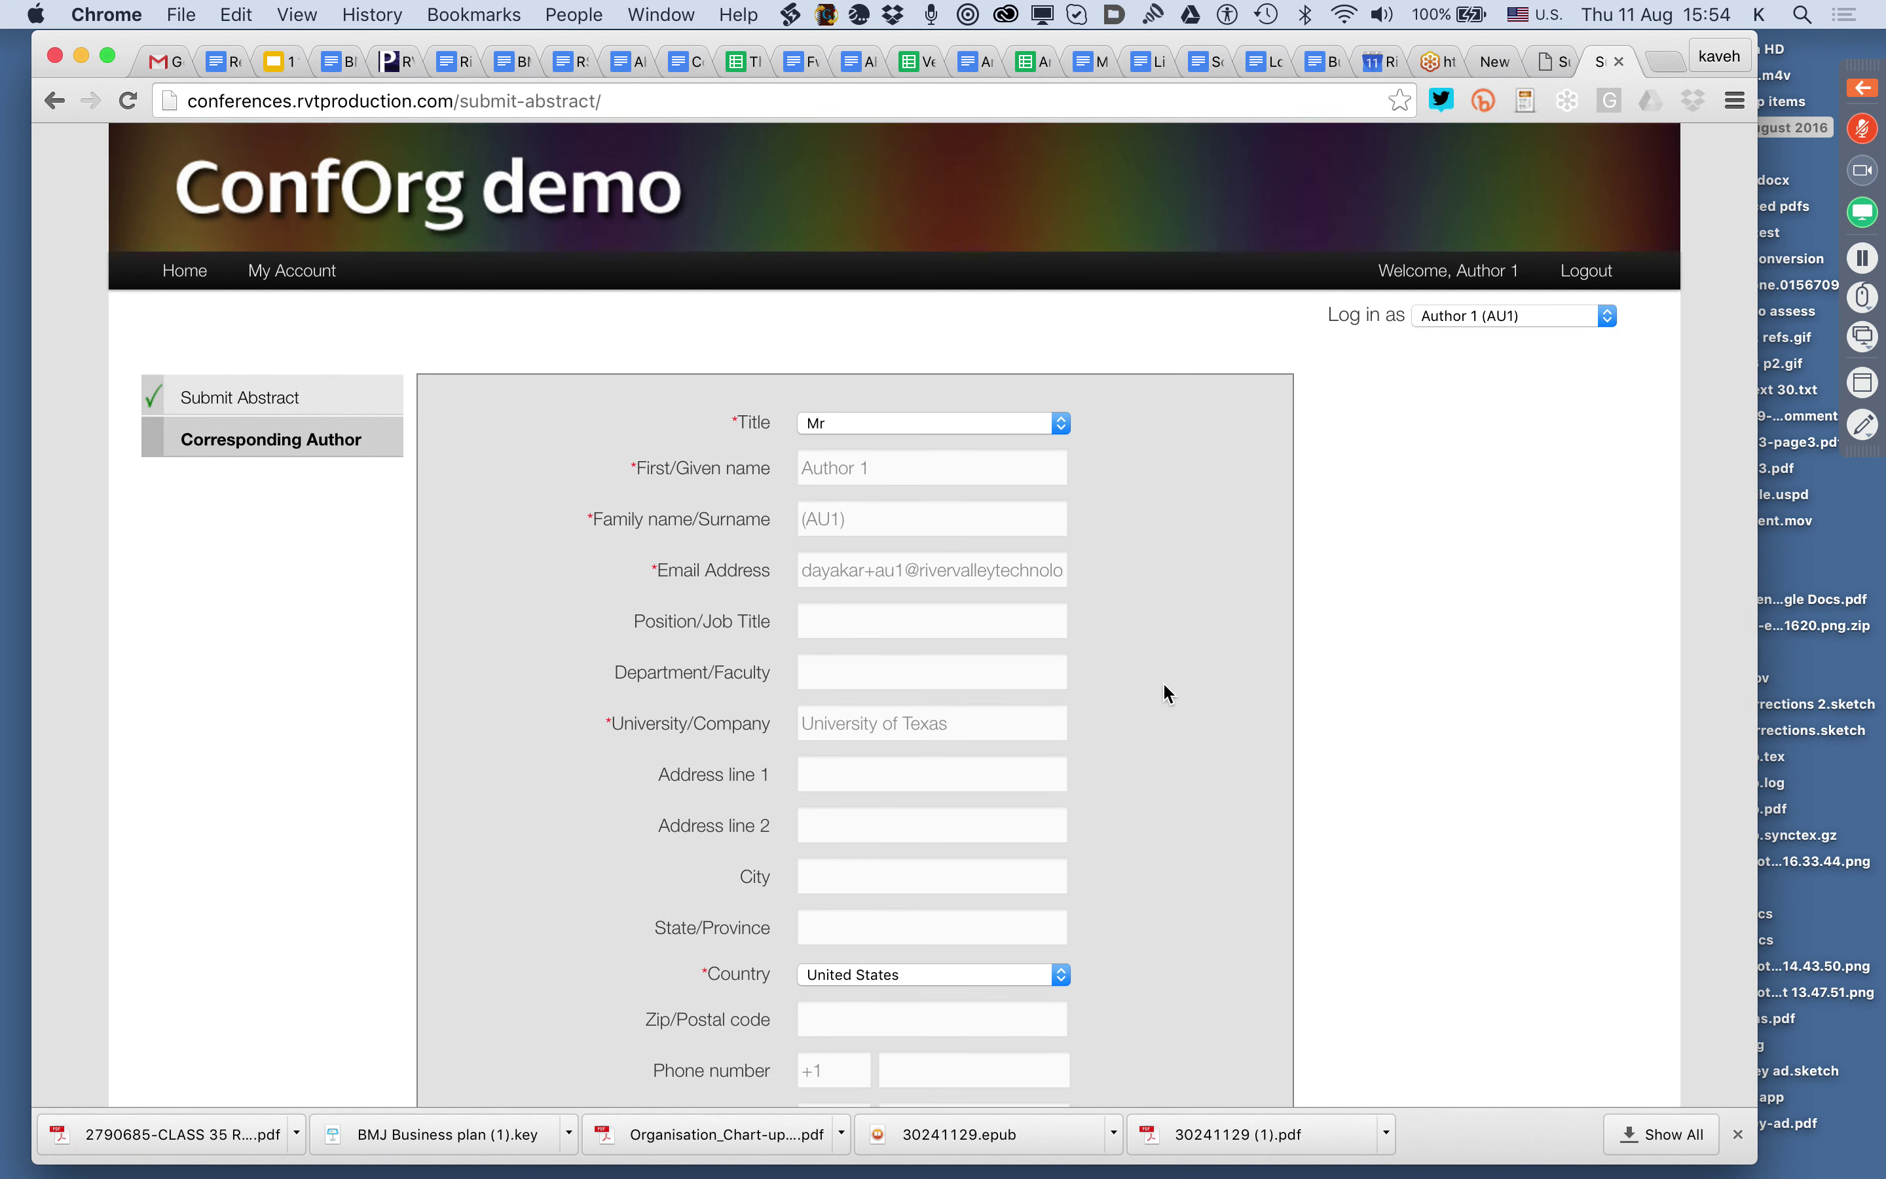
{"action": "scroll", "coordinate": [1163, 686], "scroll_direction": "down", "scroll_amount": 3}
{"action": "left_click", "coordinate": [952, 951]}
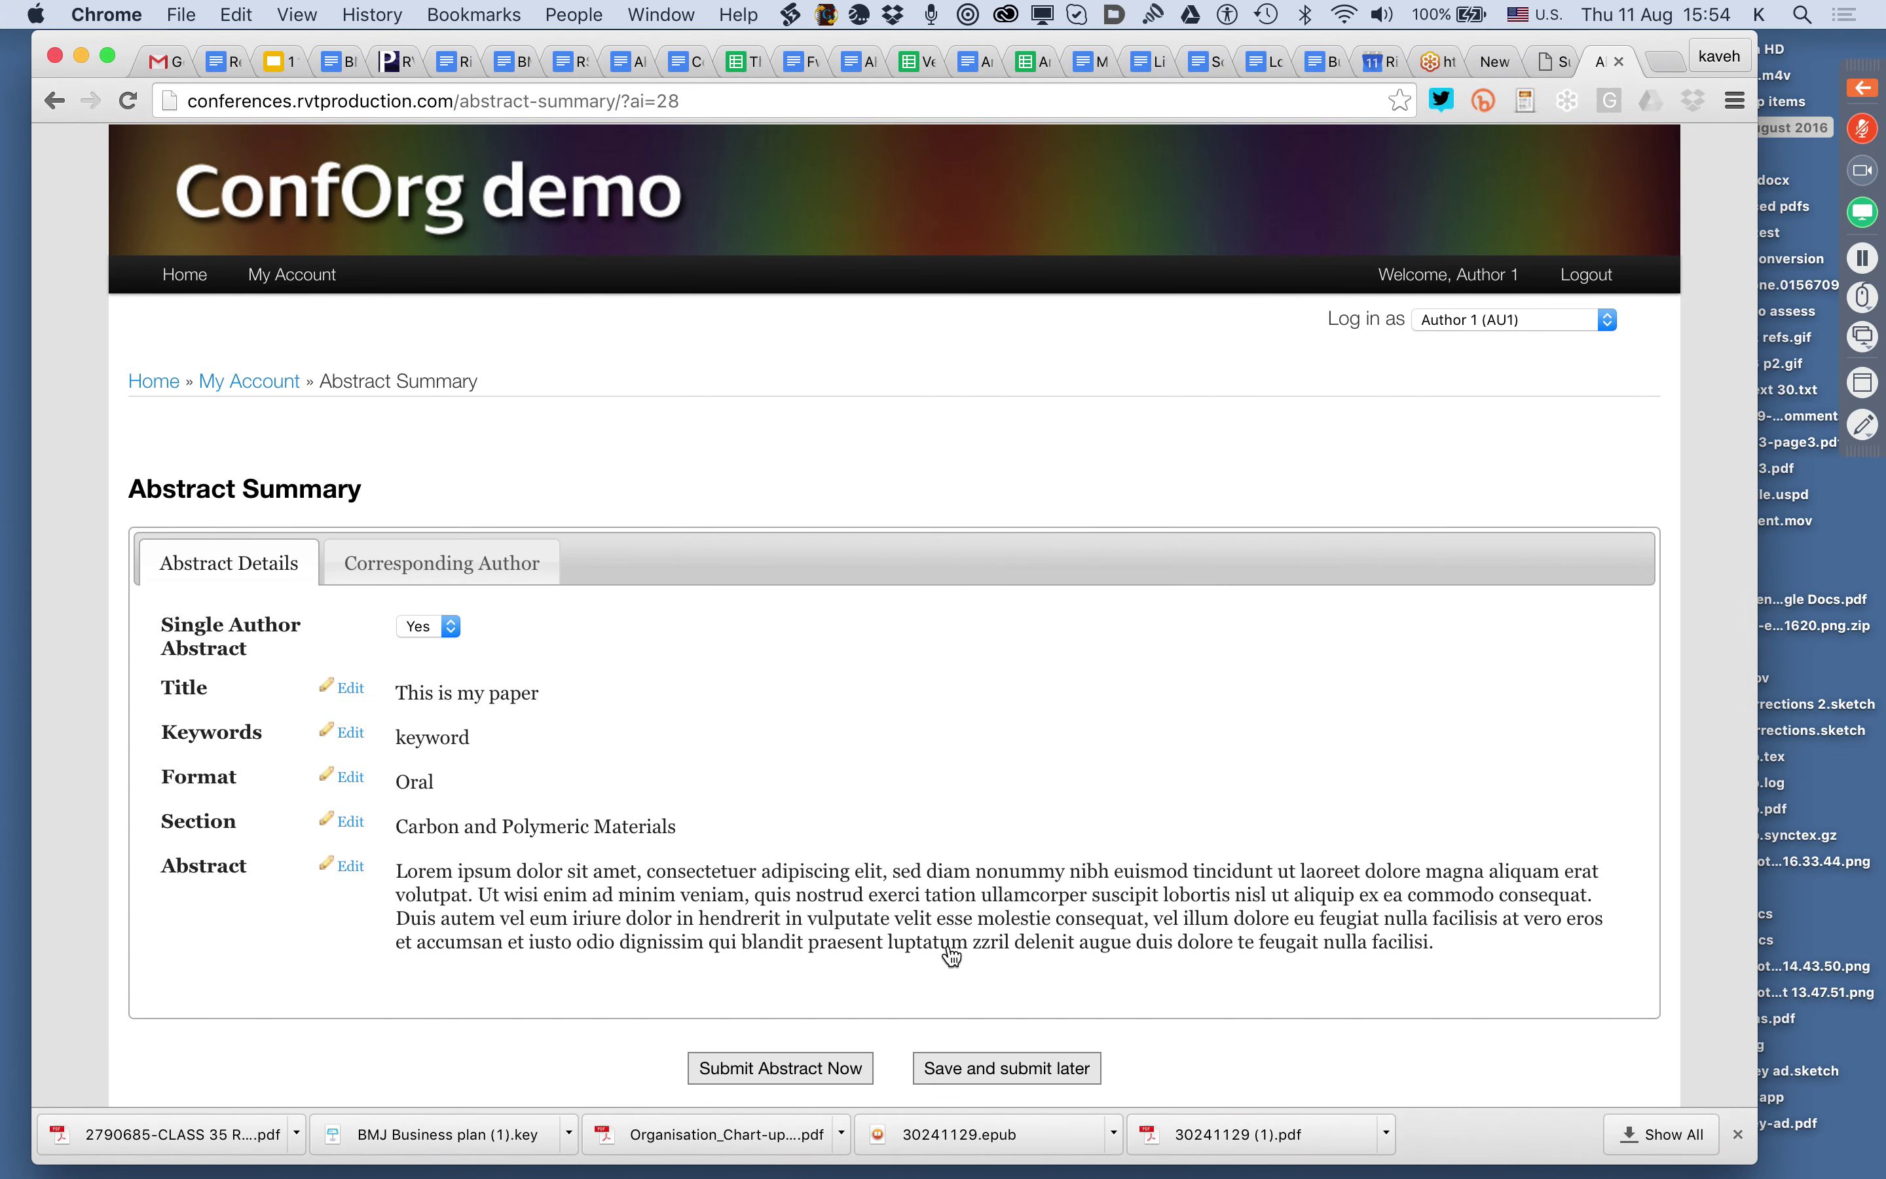
Edit the abstract's title to "This is not my paper" and save it back to the summary.
{"action": "scroll", "coordinate": [949, 954], "scroll_direction": "down", "scroll_amount": 3}
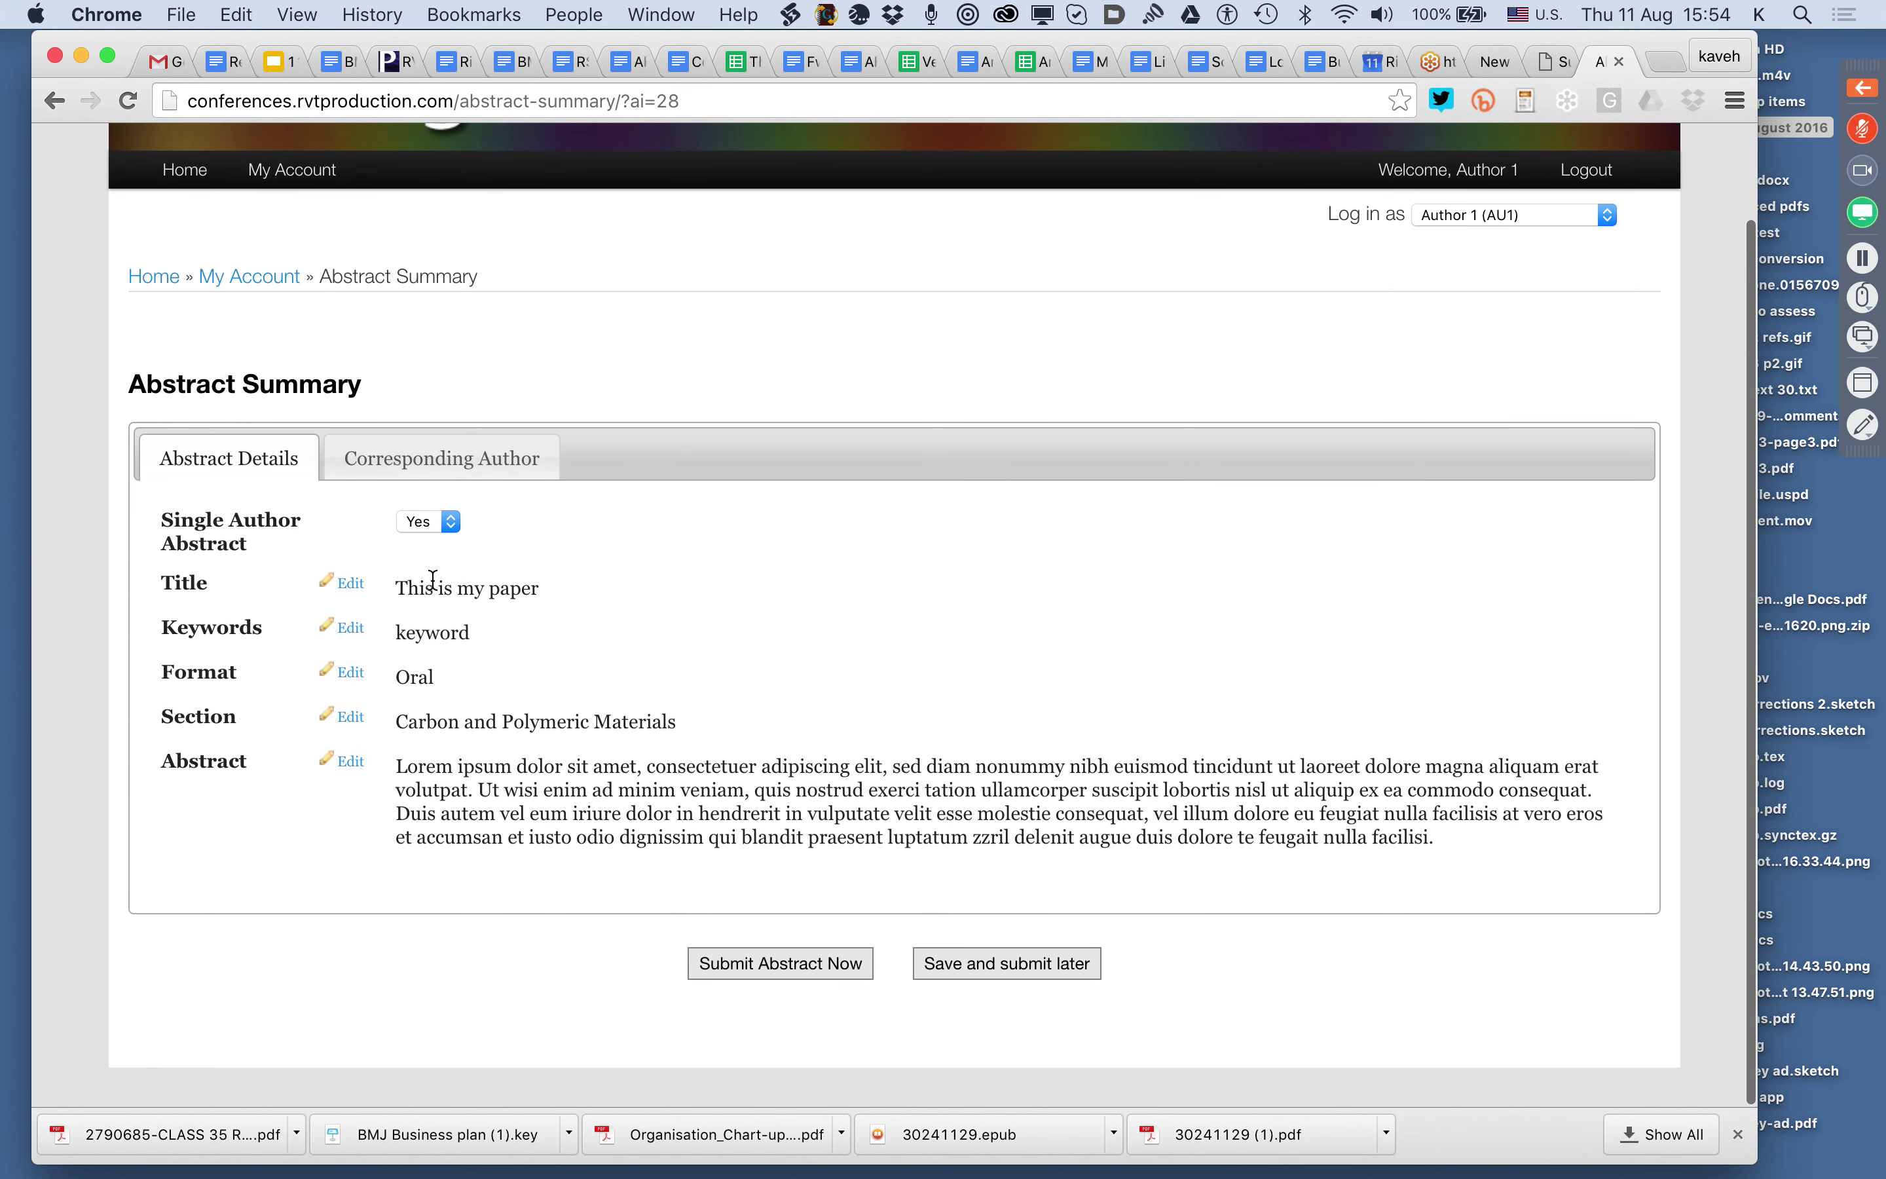
{"action": "left_click", "coordinate": [352, 589]}
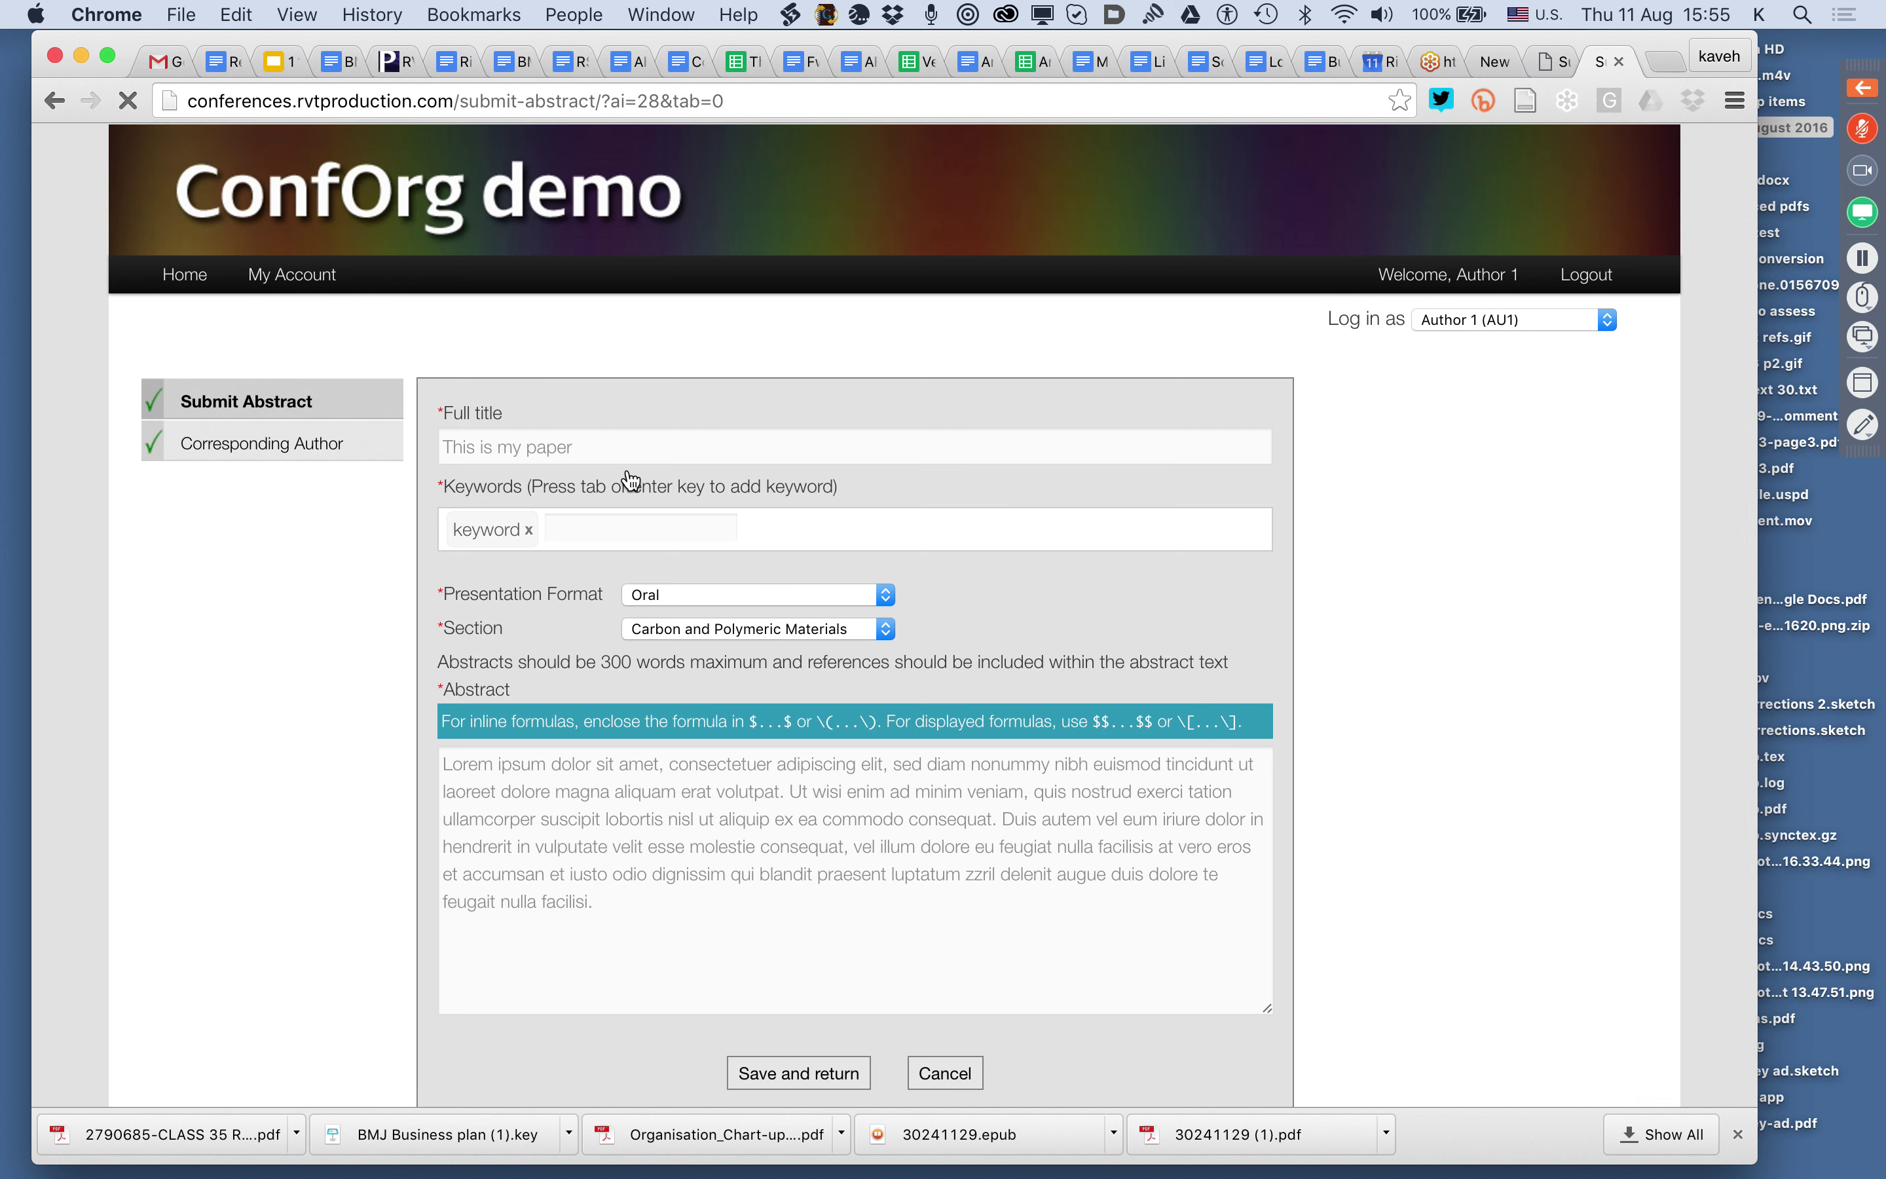
{"action": "left_click", "coordinate": [620, 448]}
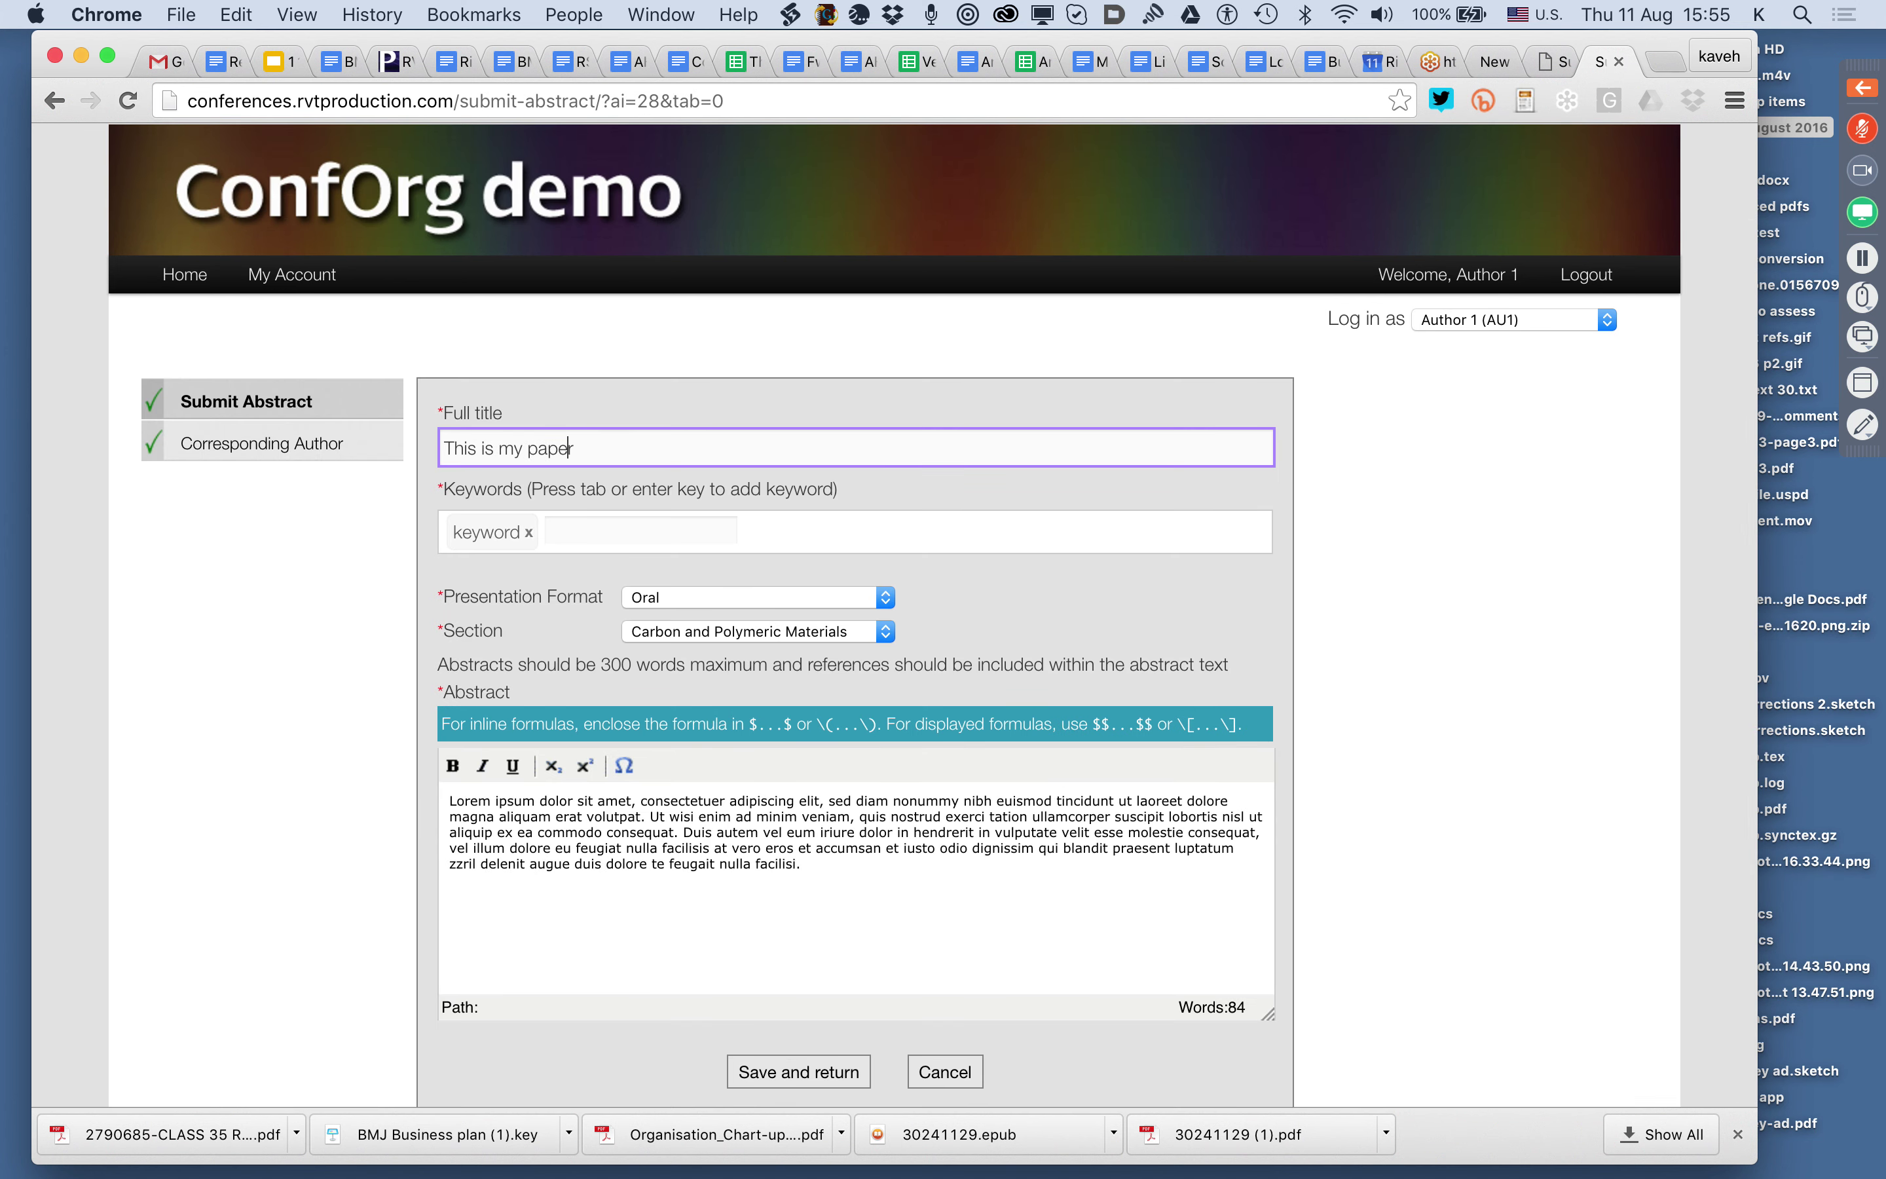
{"action": "type", "text": "not"}
{"action": "left_click", "coordinate": [795, 1072]}
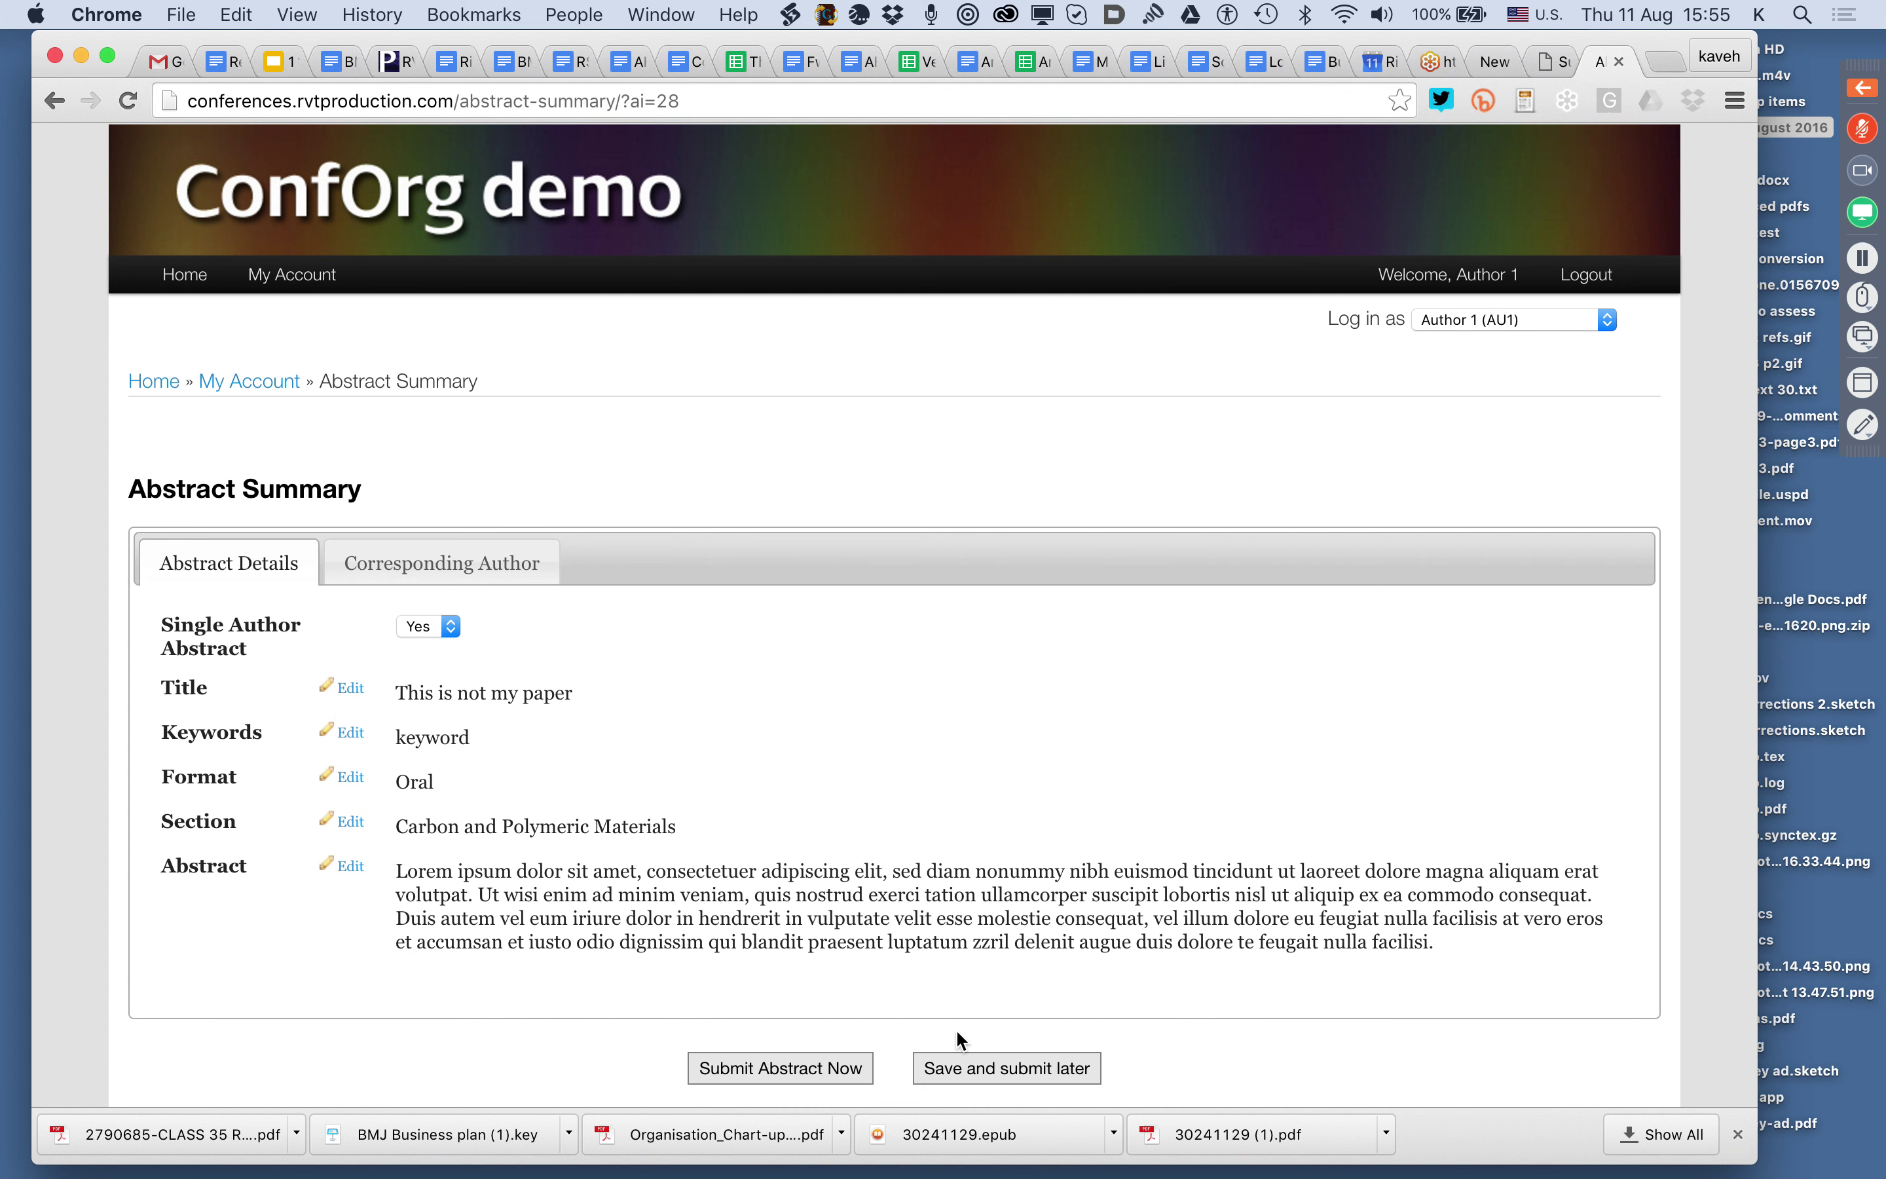
Submit the "This is not my paper" abstract immediately and confirm the submission.
{"action": "left_click", "coordinate": [828, 1076]}
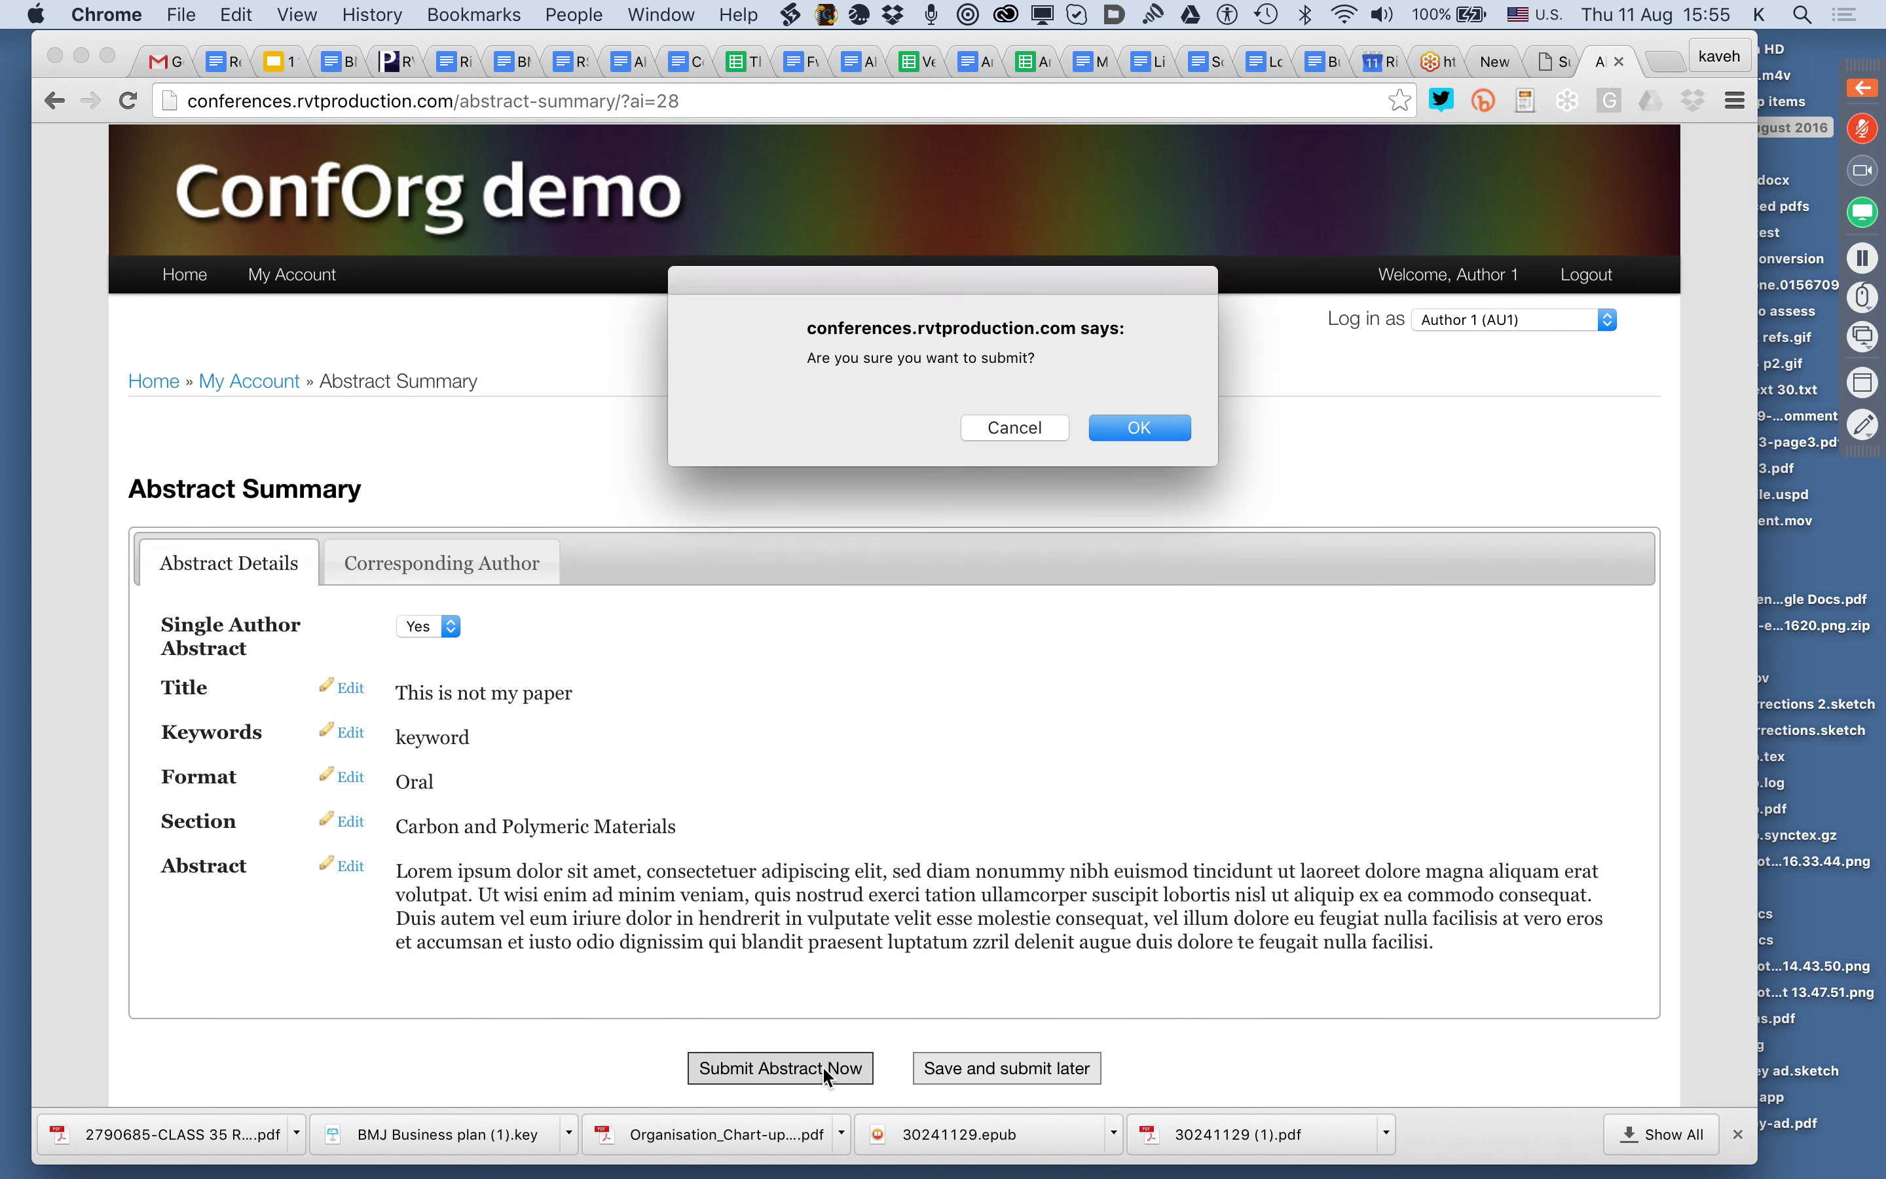
{"action": "key", "text": "Return"}
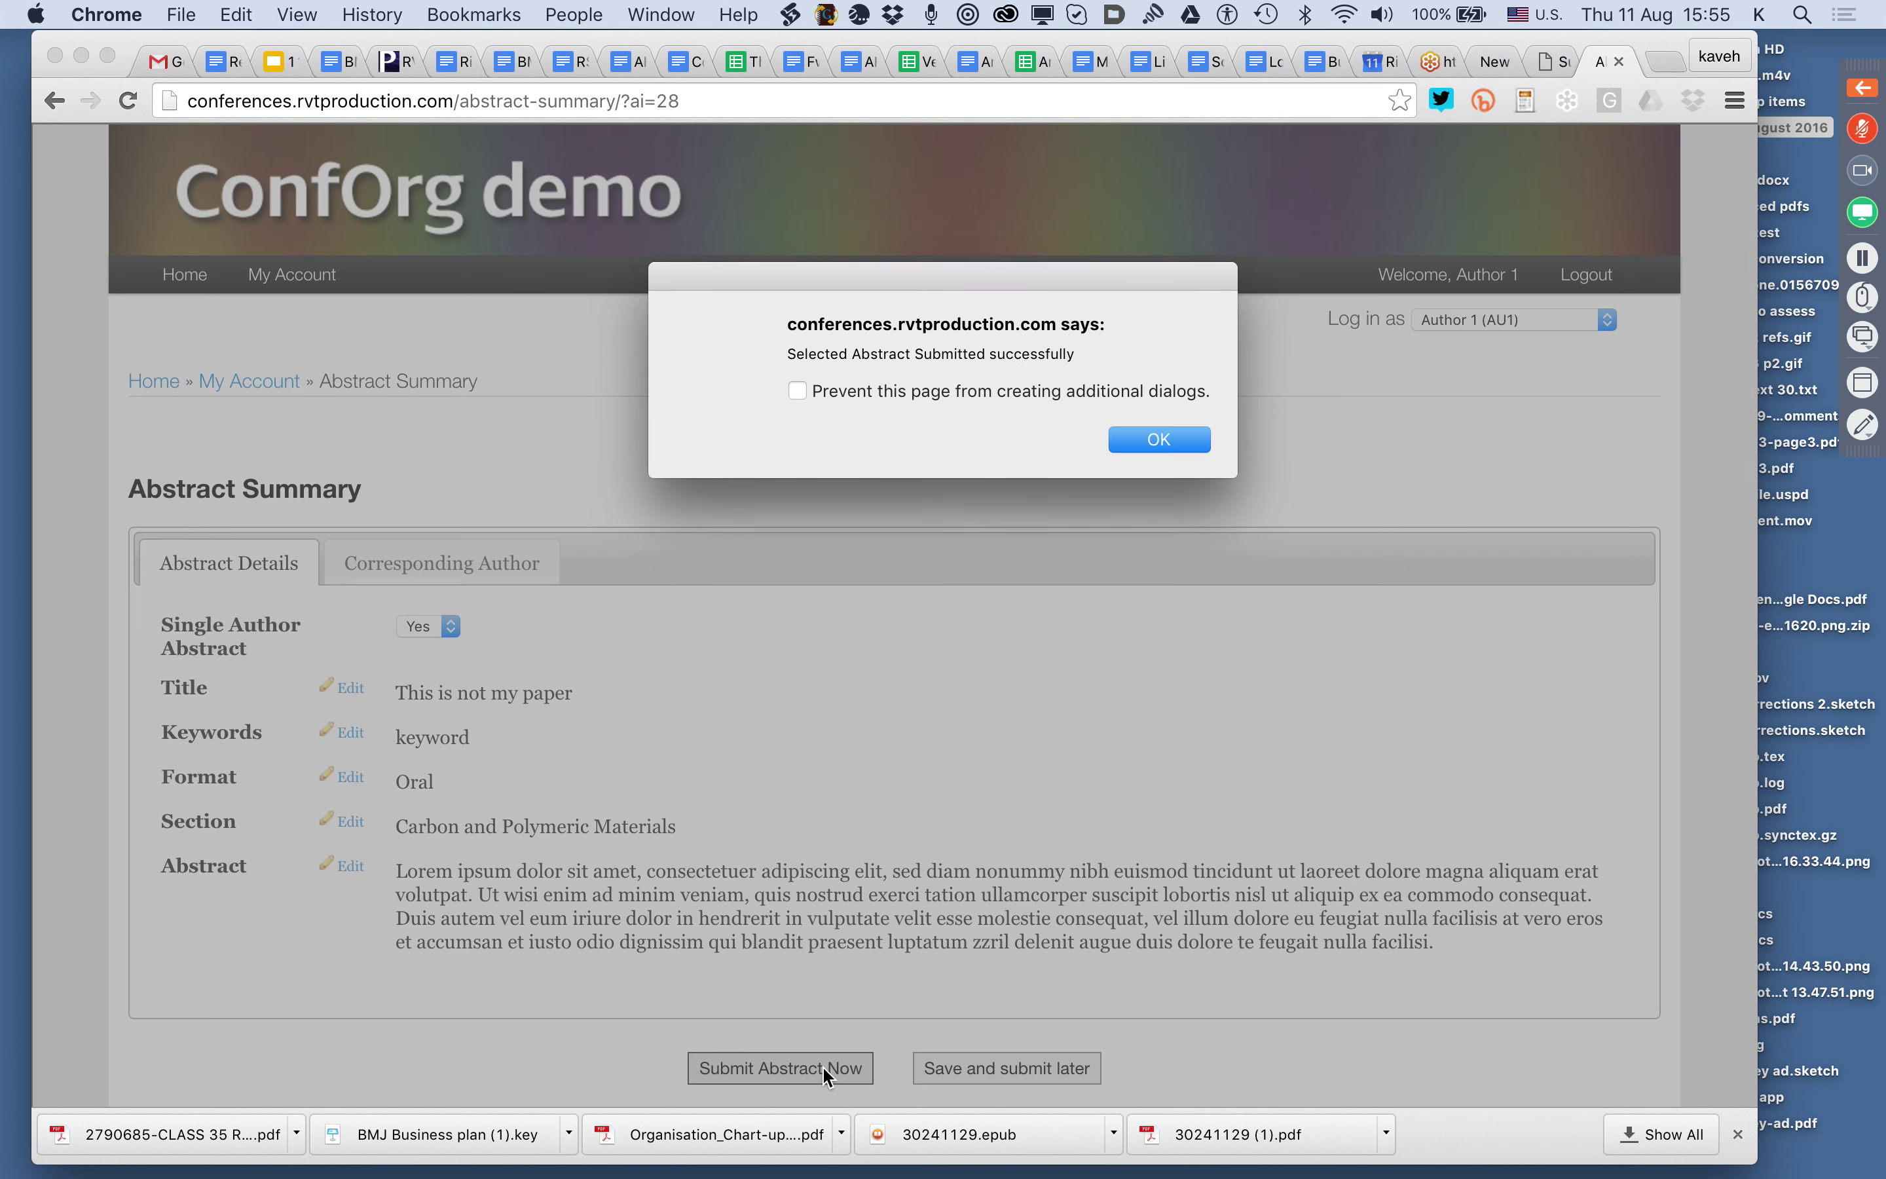
{"action": "left_click", "coordinate": [1171, 447]}
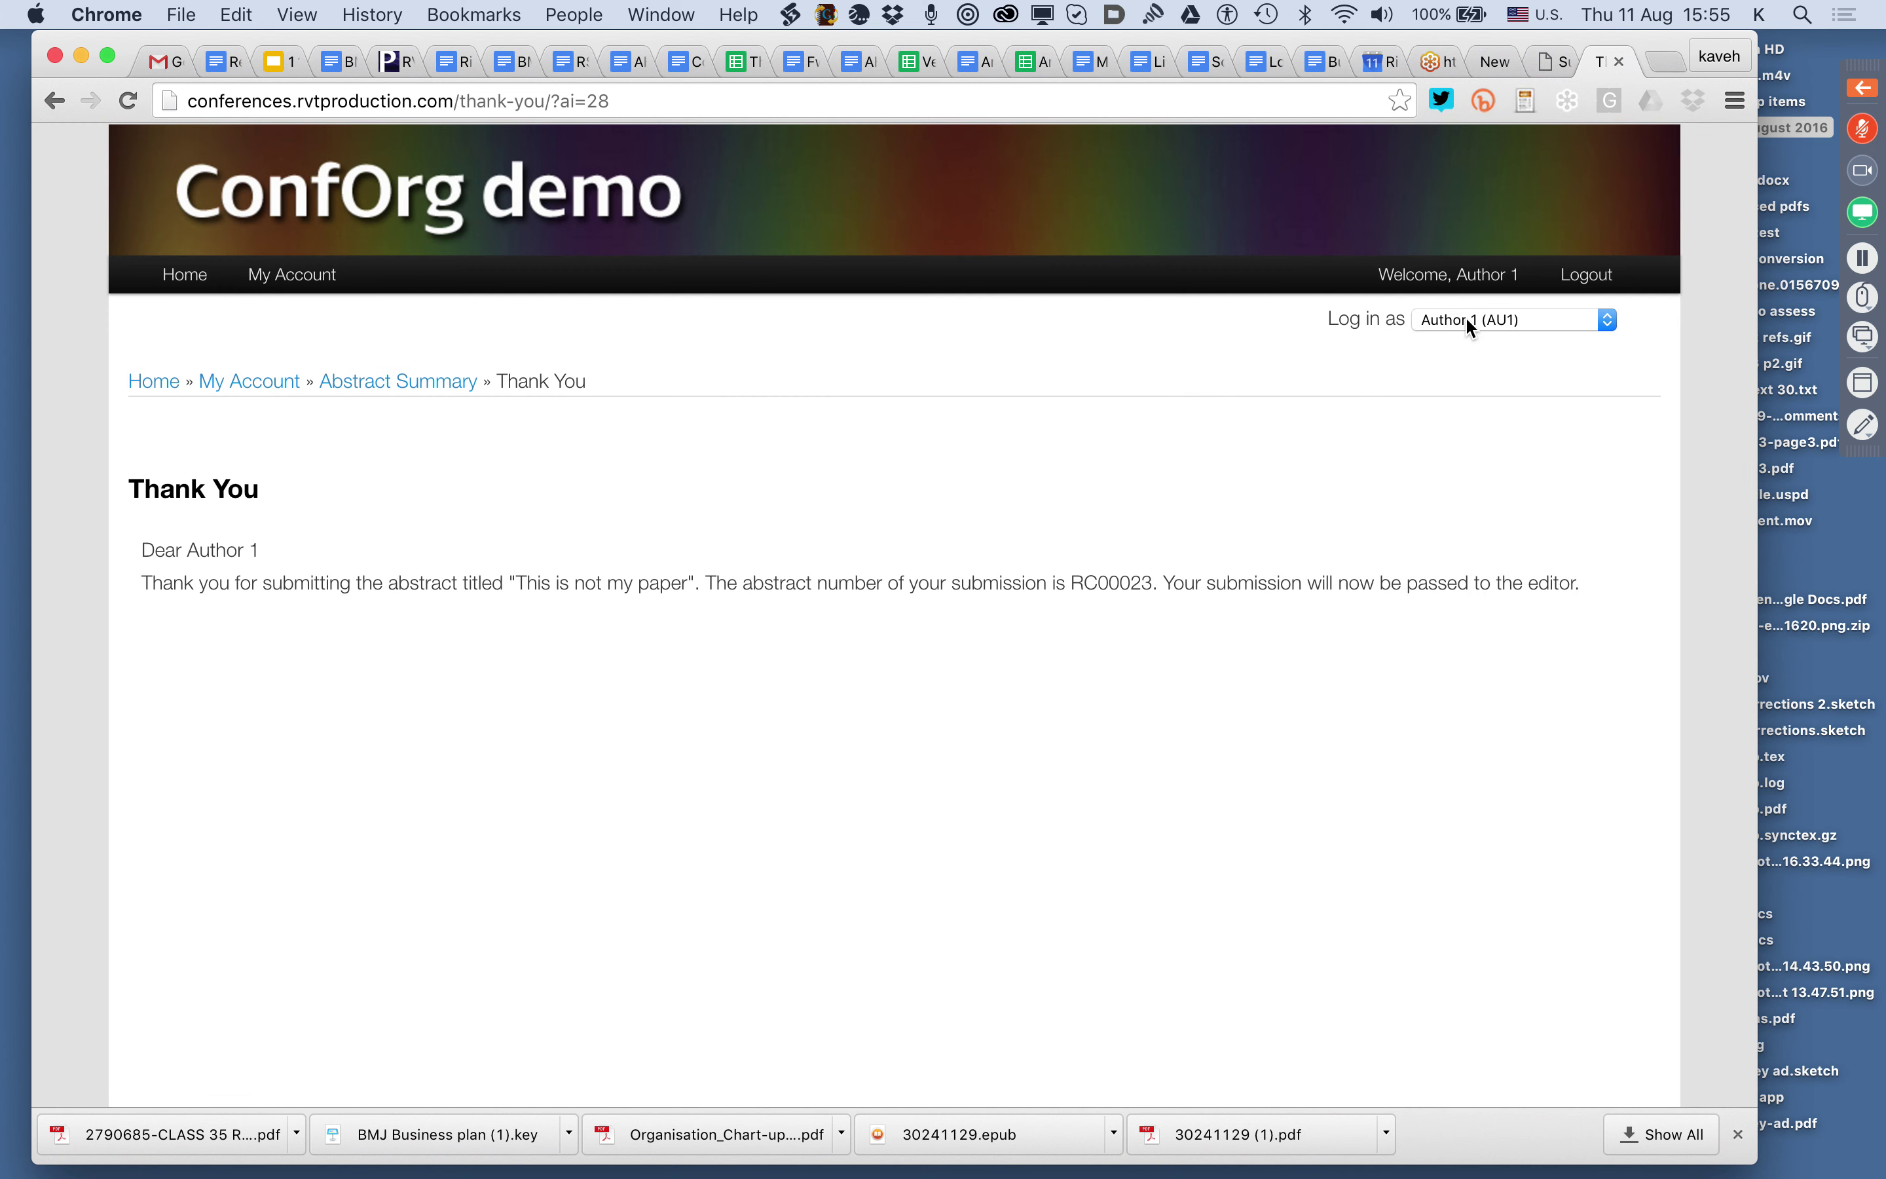
Switch the login to Editor and open the list of new abstract submissions.
{"action": "left_click", "coordinate": [1471, 326]}
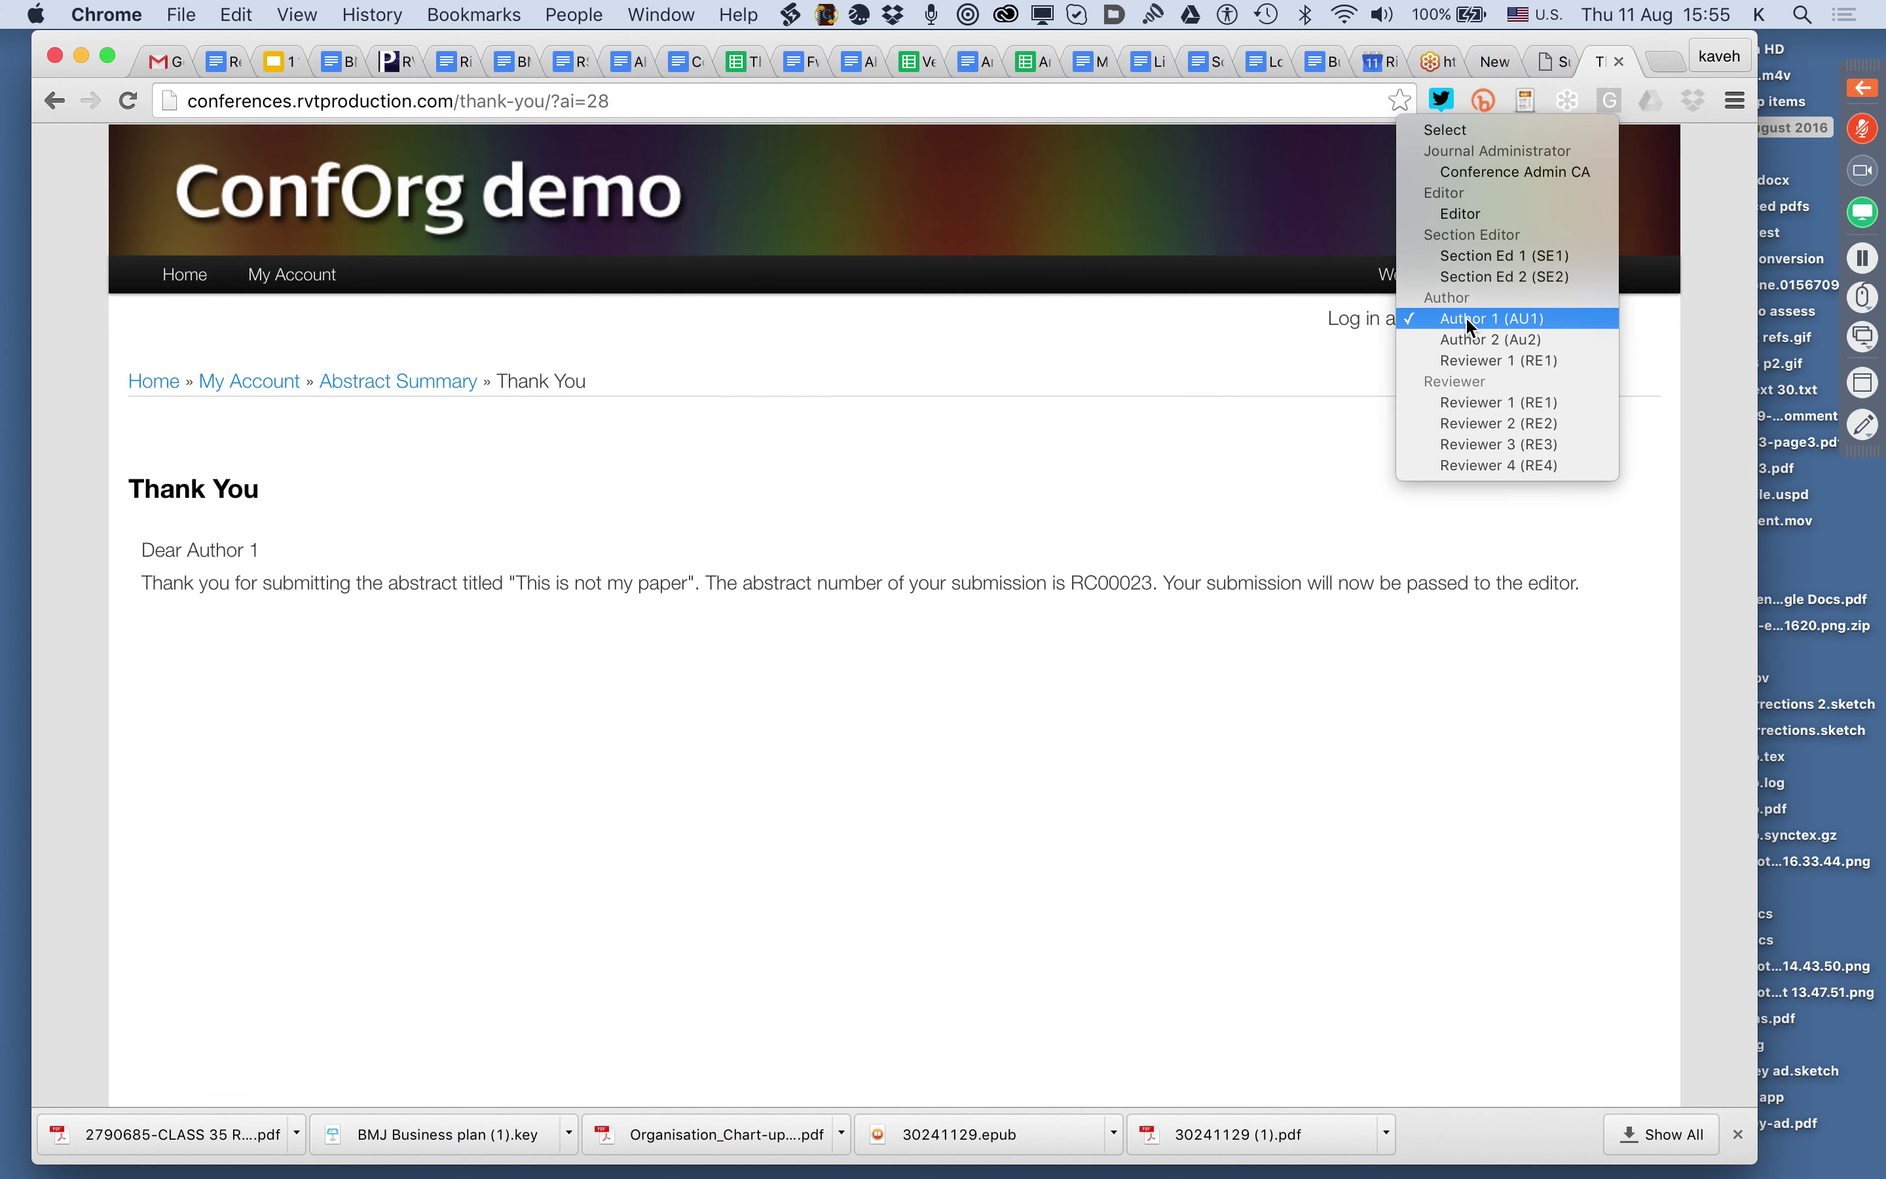
{"action": "left_click", "coordinate": [1483, 213]}
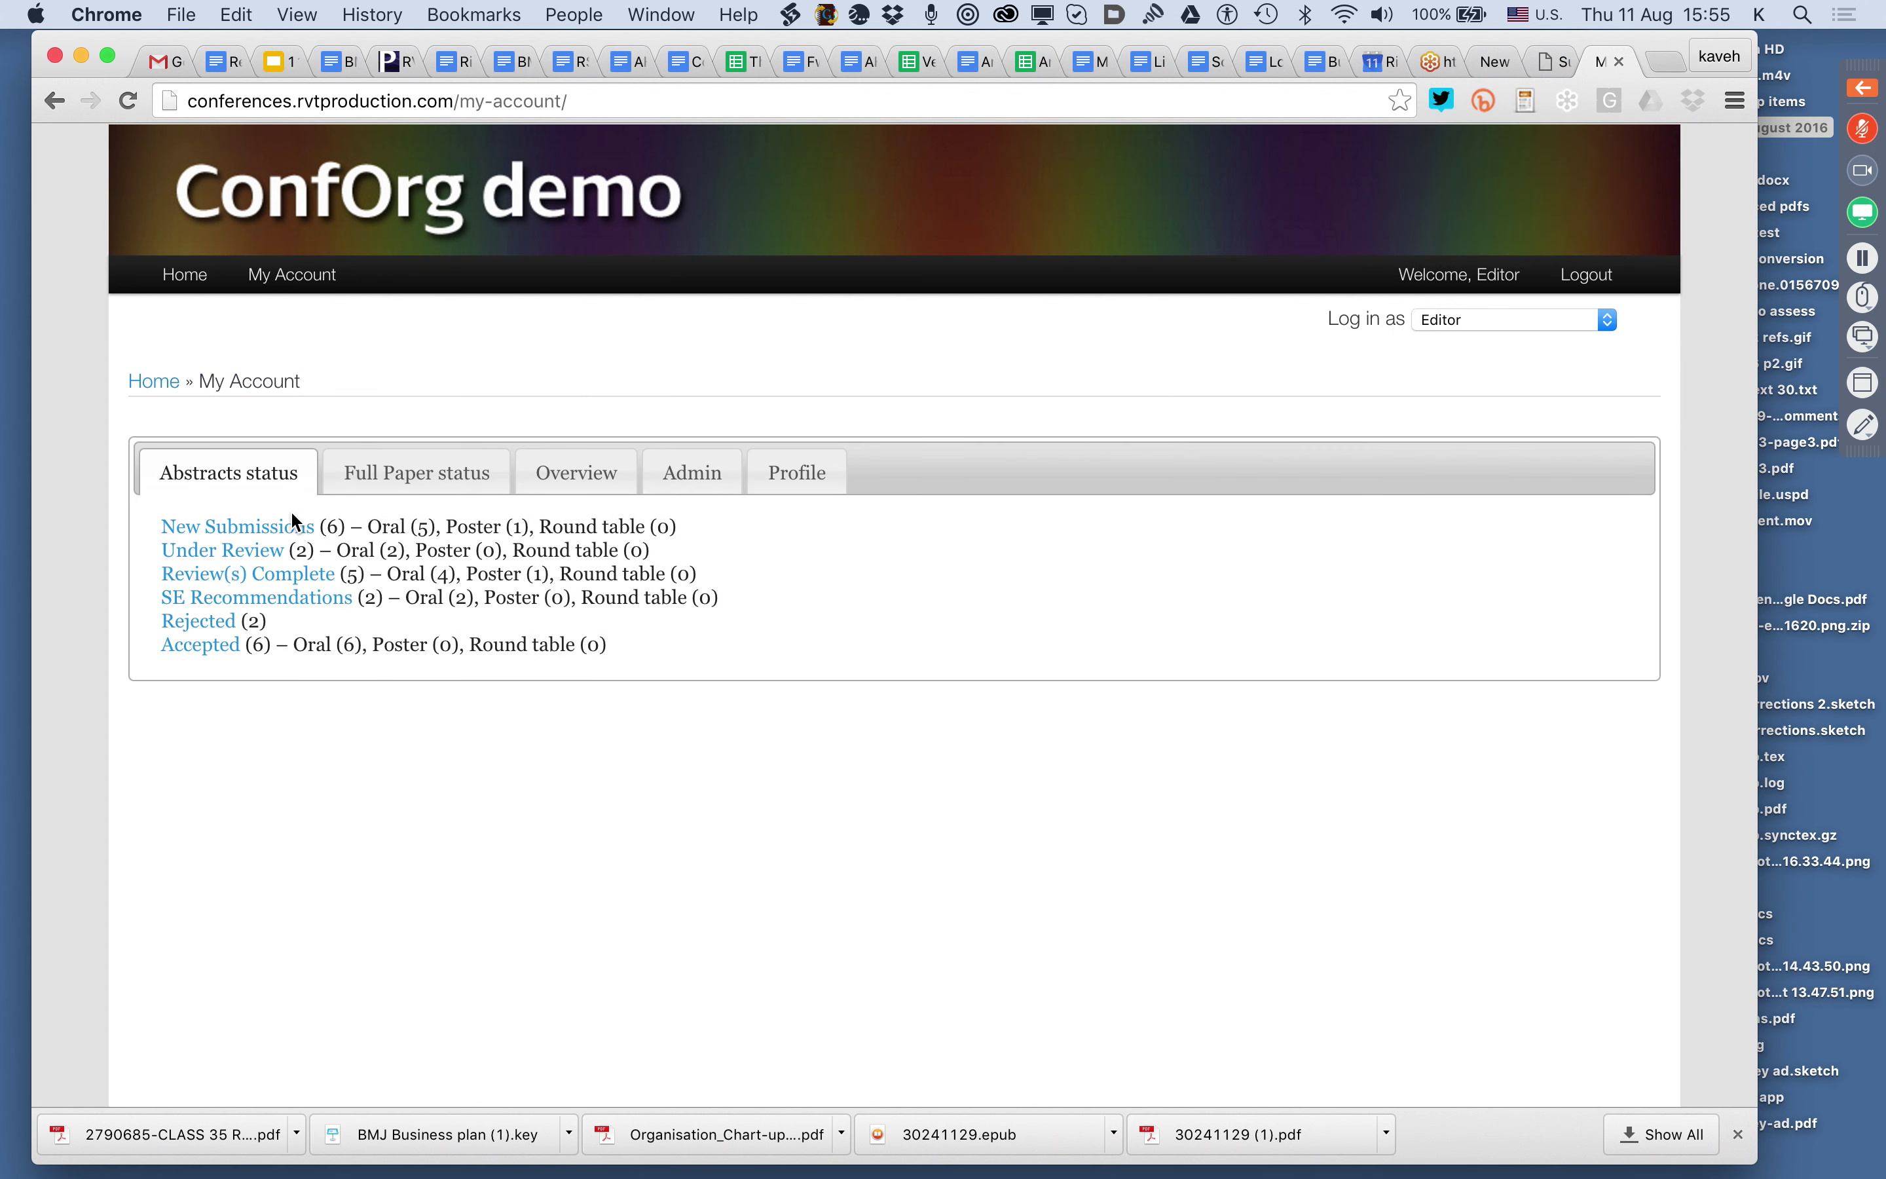
{"action": "left_click", "coordinate": [280, 533]}
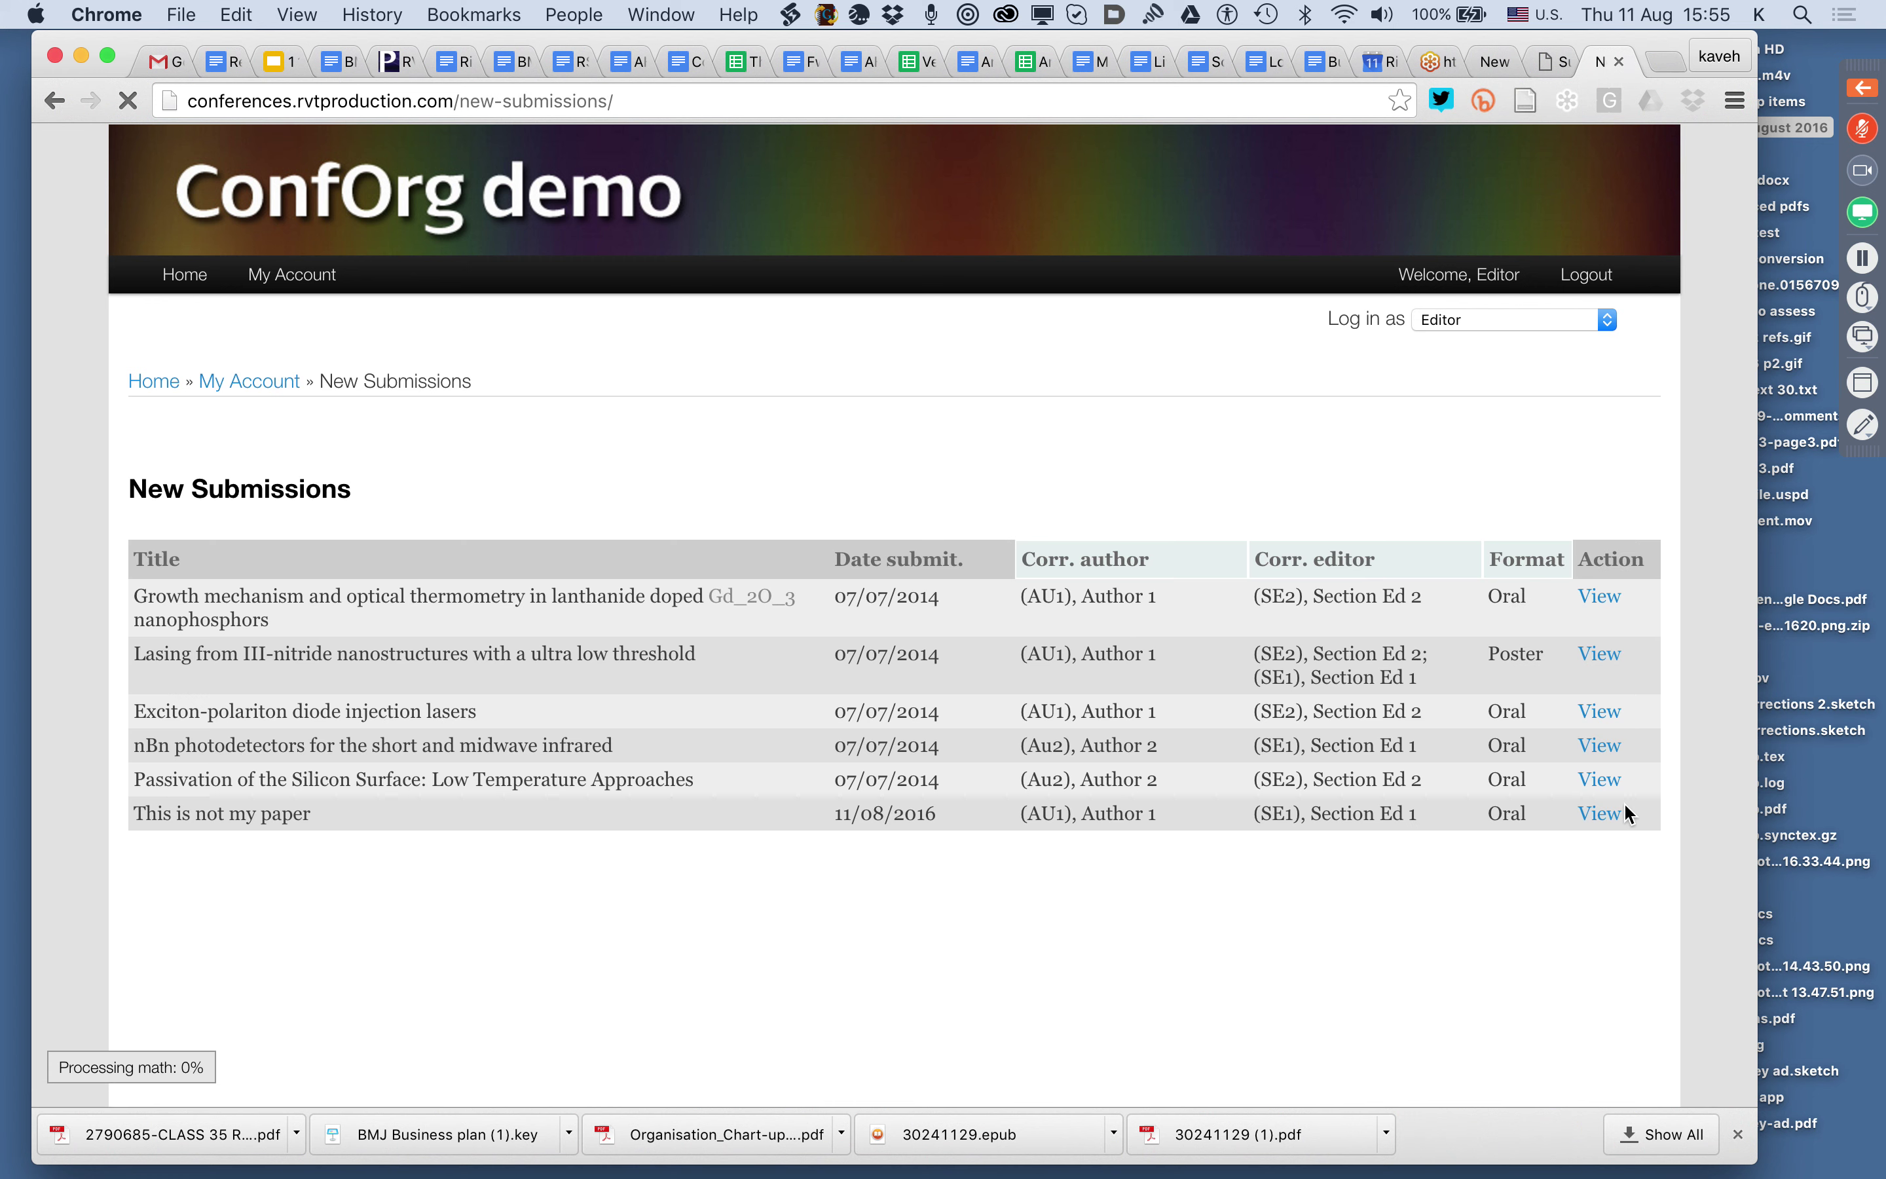
Open the new submission "This is not my paper" and proceed to inviting reviewers for it.
{"action": "left_click", "coordinate": [1604, 815]}
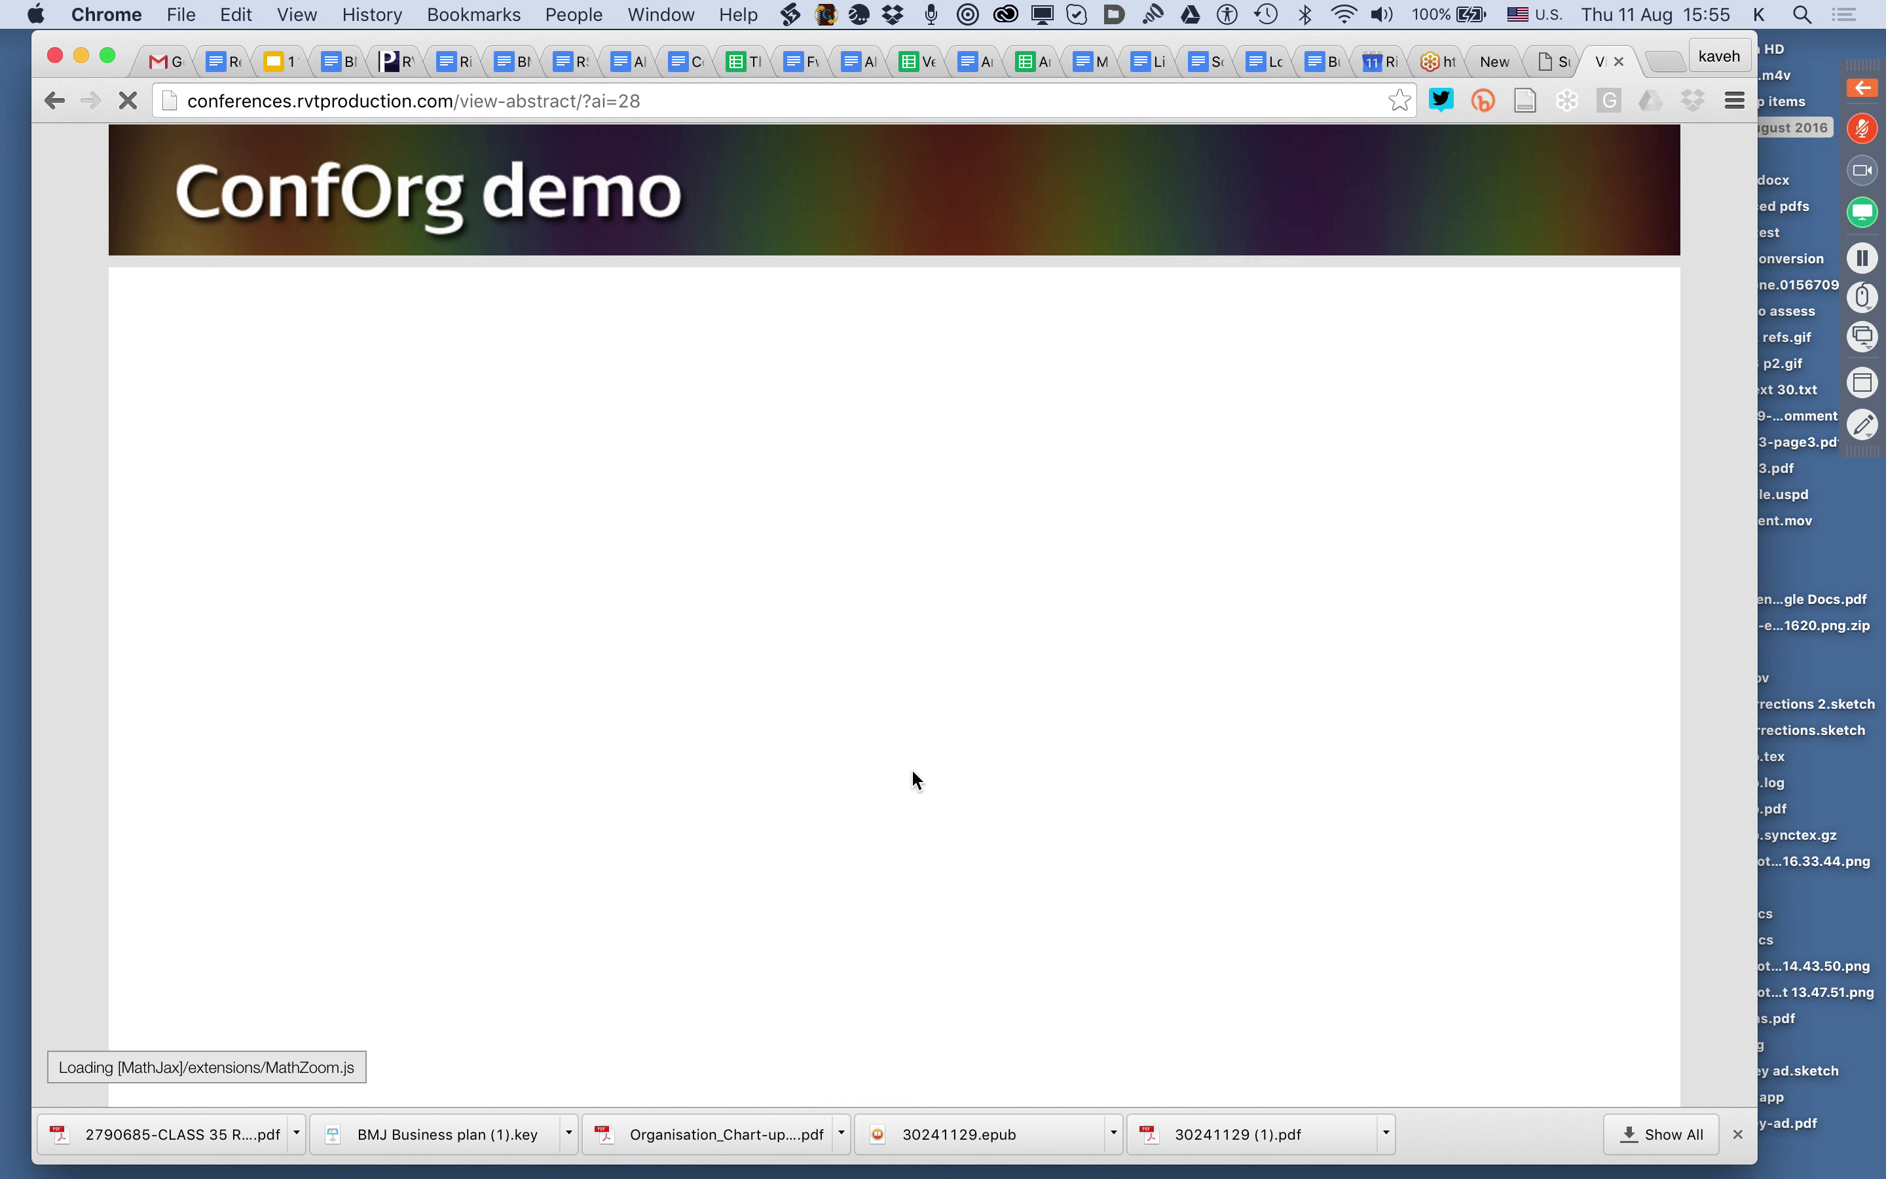
{"action": "scroll", "coordinate": [915, 779], "scroll_direction": "down", "scroll_amount": 1}
{"action": "scroll", "coordinate": [915, 779], "scroll_direction": "down", "scroll_amount": 3}
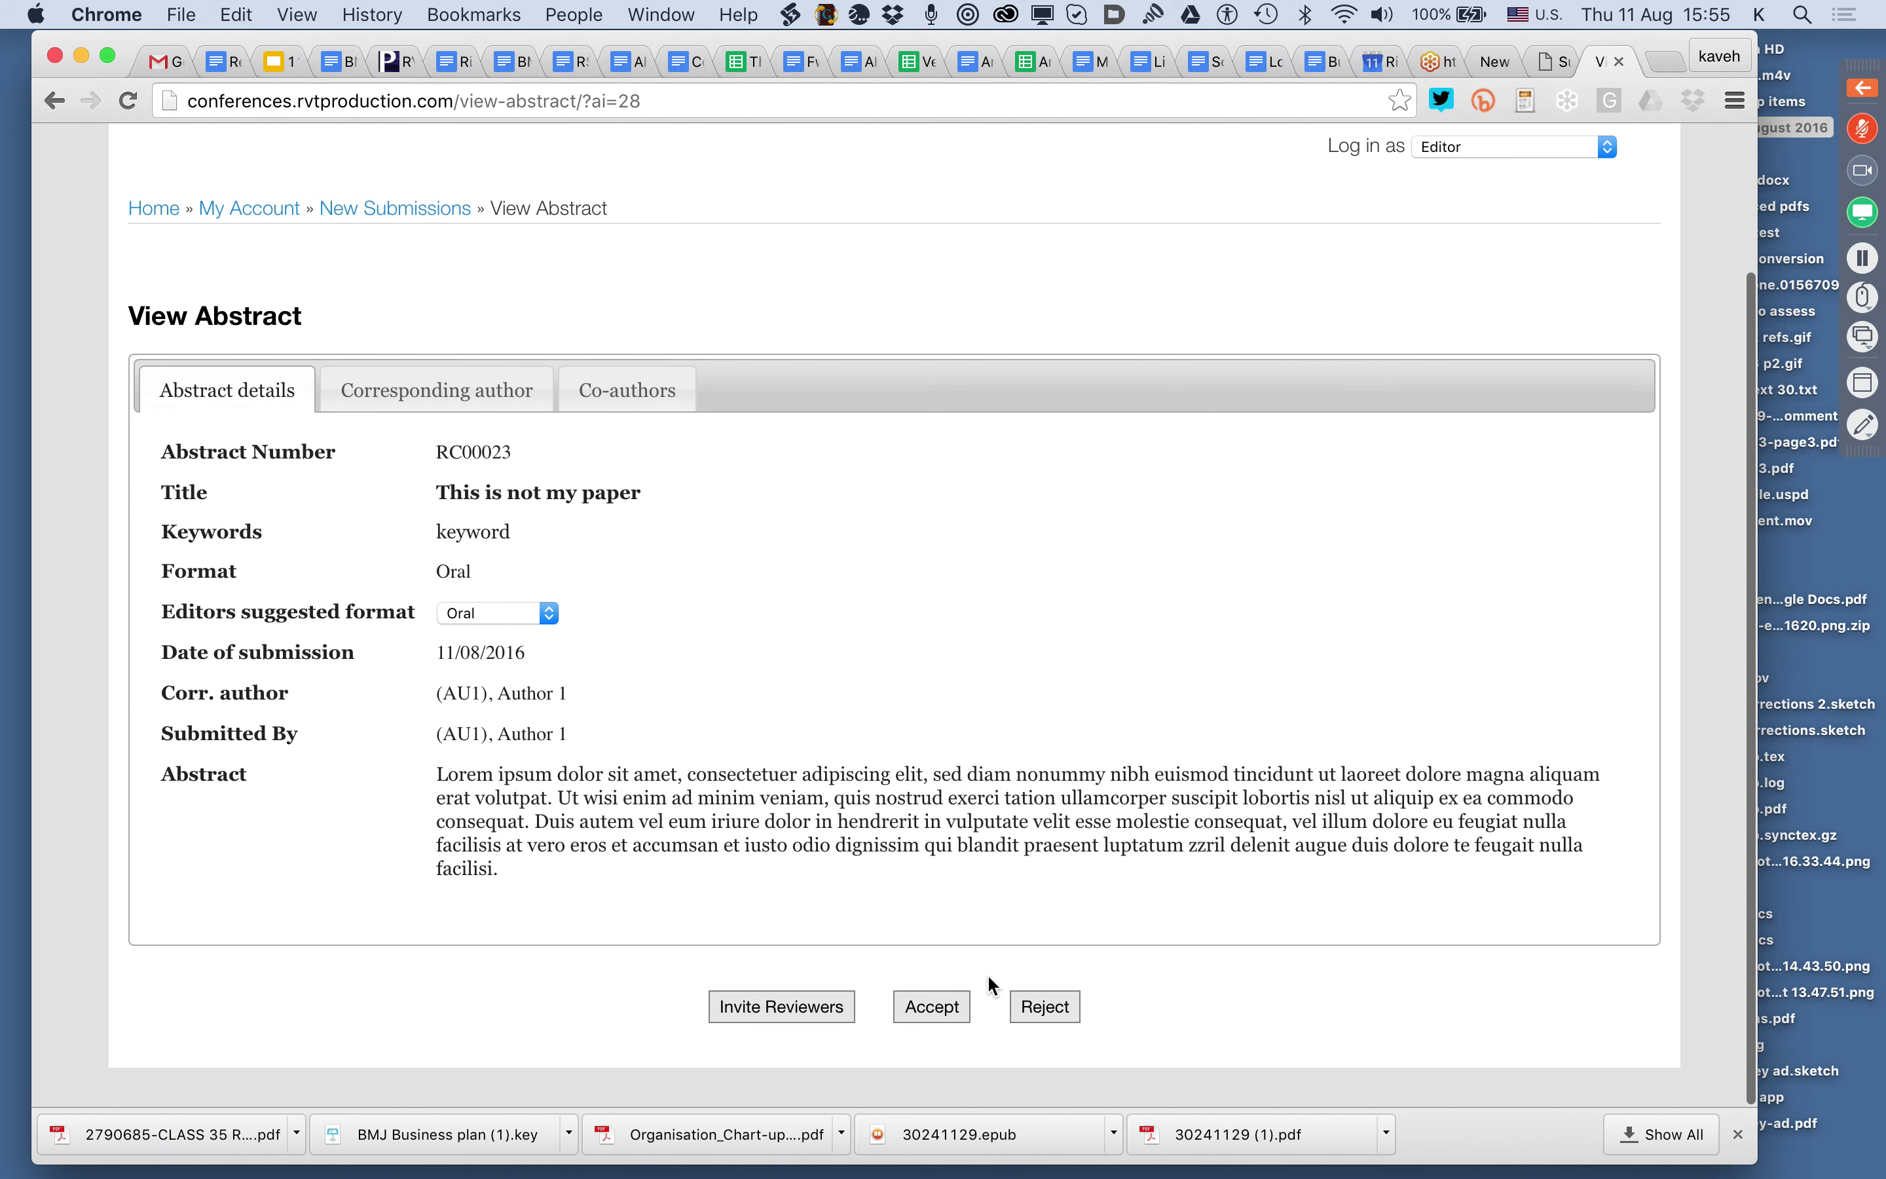
{"action": "left_click", "coordinate": [822, 1016]}
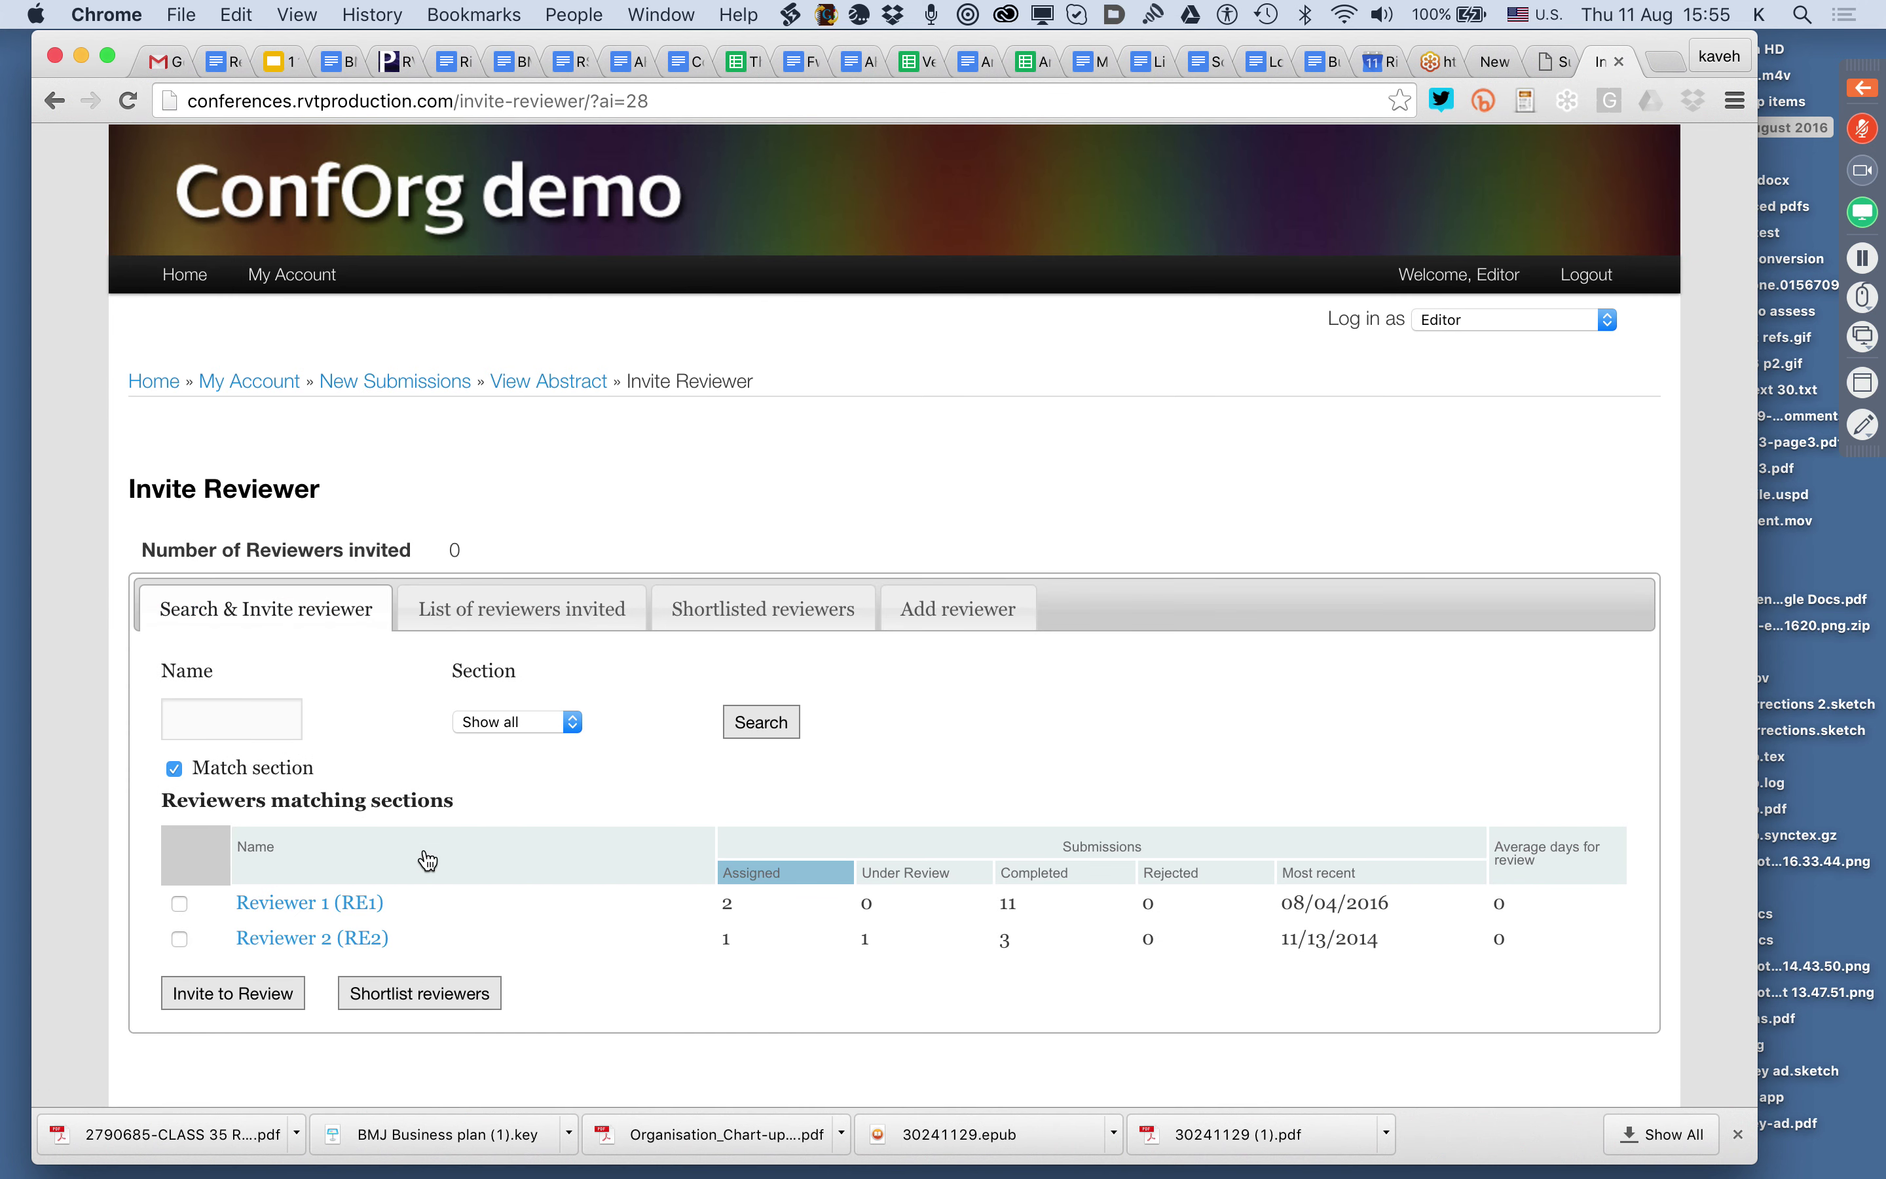
Compare the reviewer list without and with section matching, and view the details of Reviewer 1 (RE1).
{"action": "left_click", "coordinate": [290, 780]}
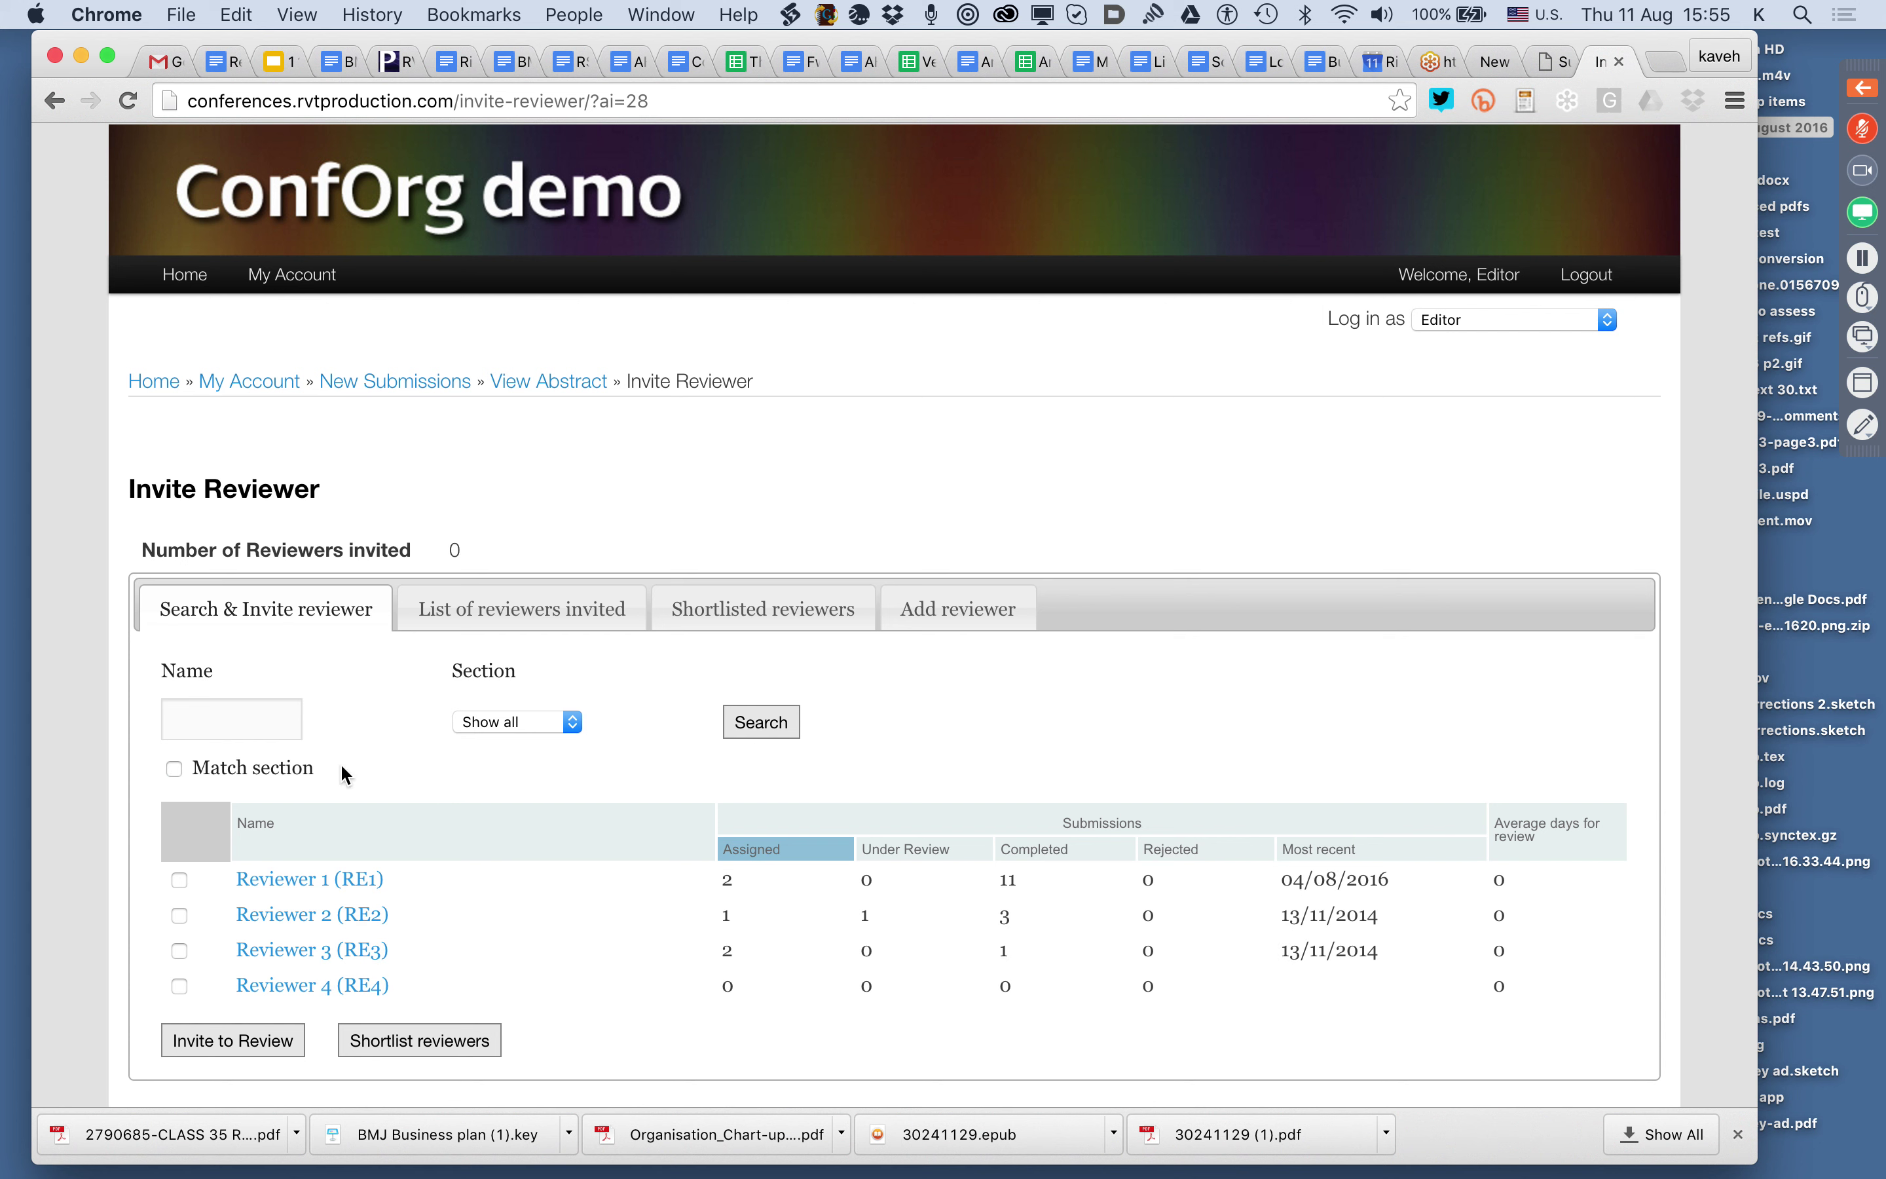
{"action": "left_click", "coordinate": [292, 776]}
{"action": "mouse_move", "coordinate": [314, 903]}
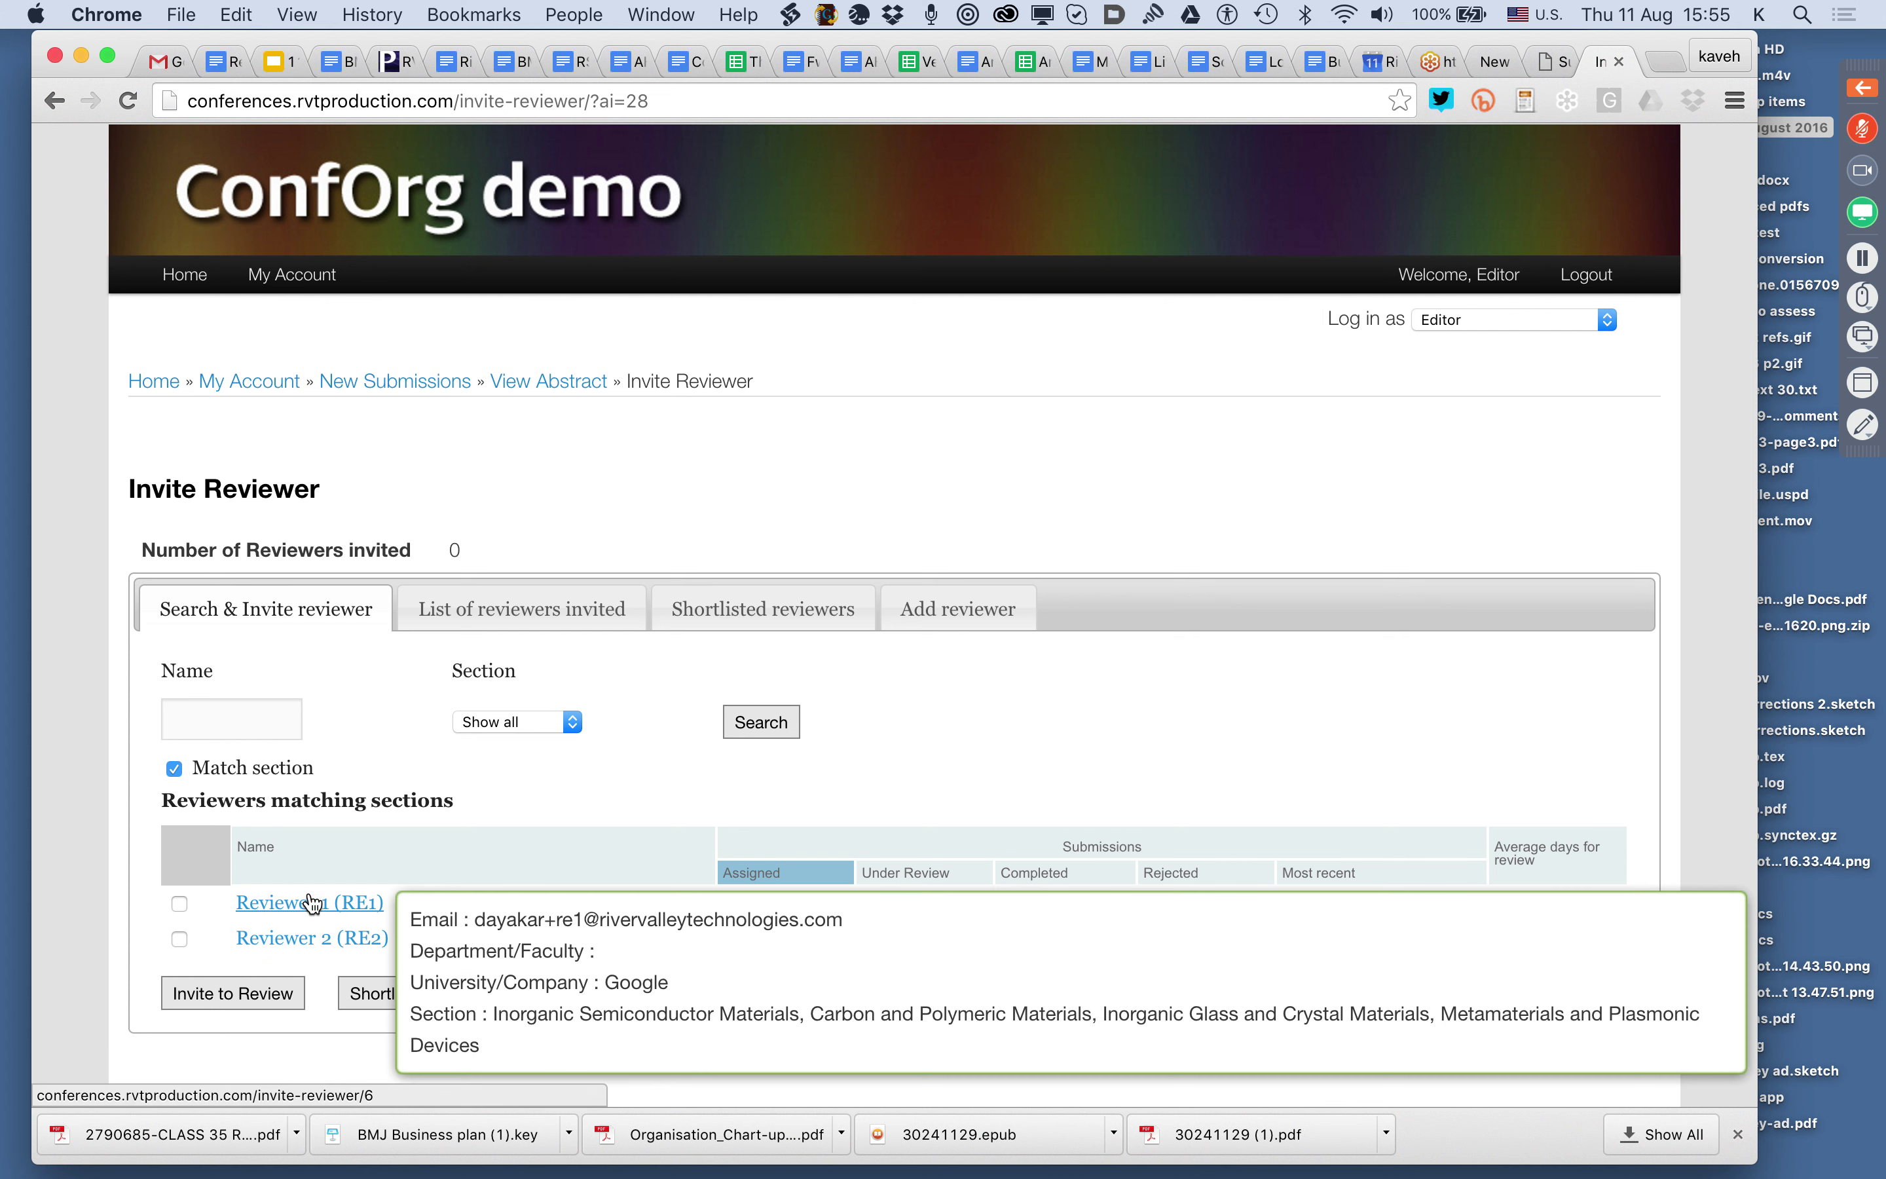
Invite Reviewer 1 (RE1) to review the abstract using the prepared invitation e-mail, and acknowledge the confirmation.
{"action": "left_click", "coordinate": [179, 903]}
{"action": "left_click", "coordinate": [232, 995]}
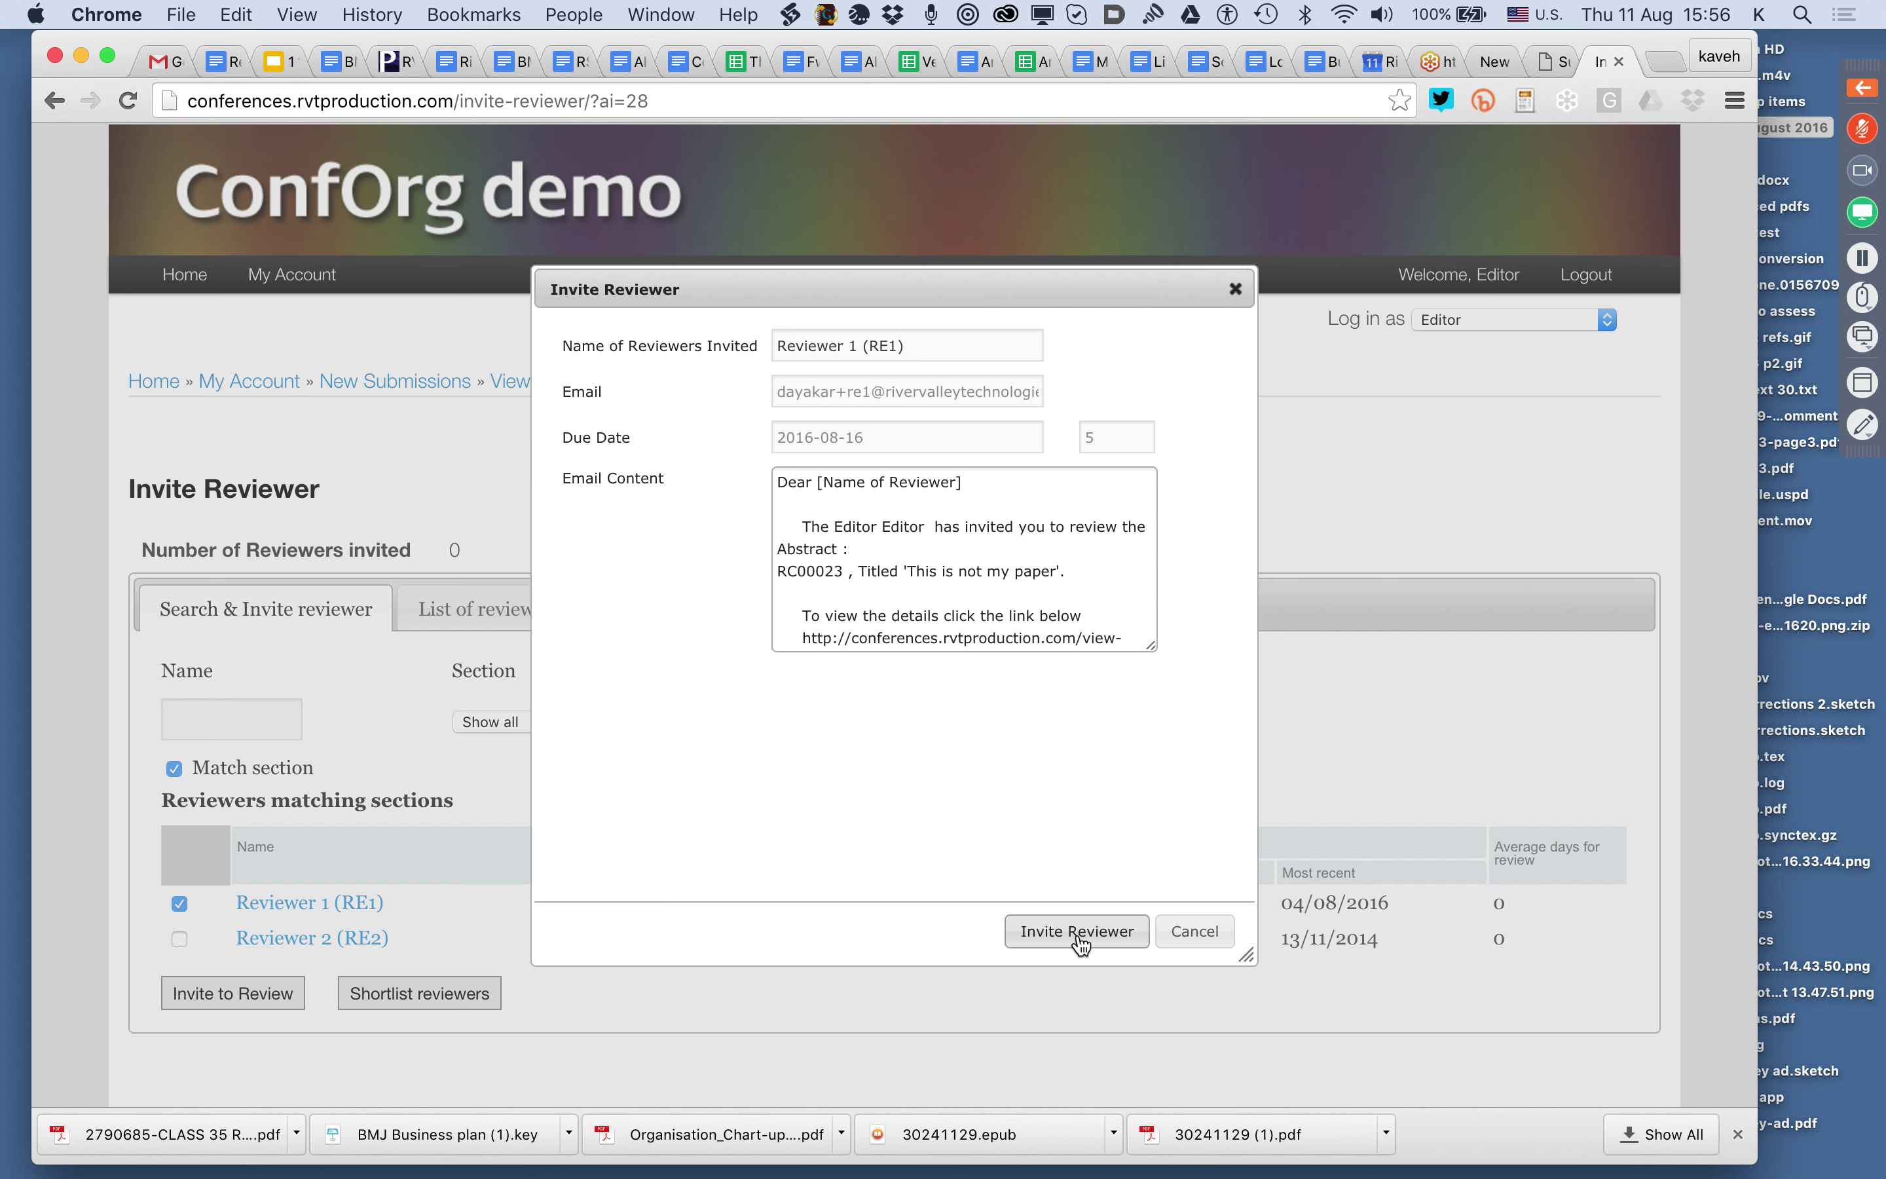
{"action": "left_click", "coordinate": [1079, 936]}
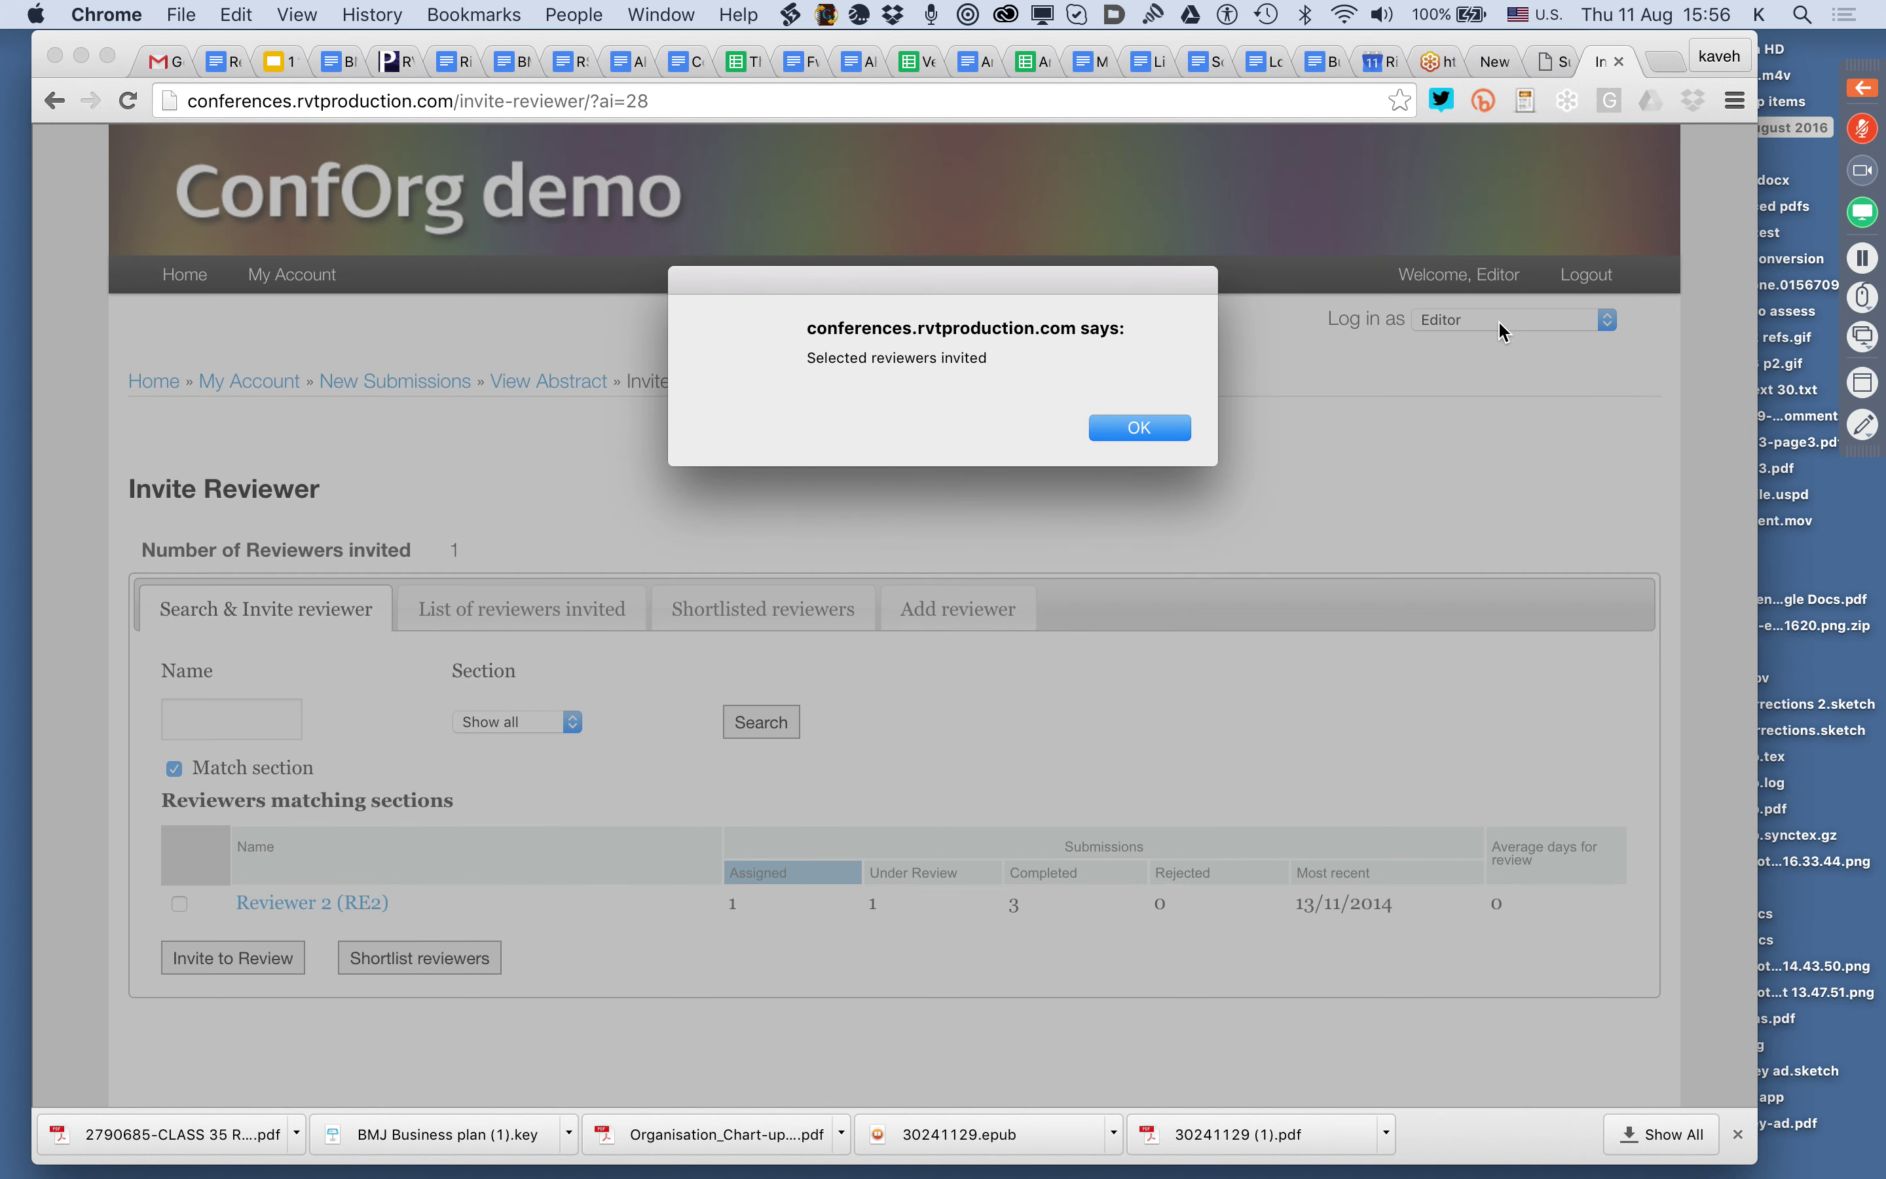
{"action": "left_click", "coordinate": [1172, 428]}
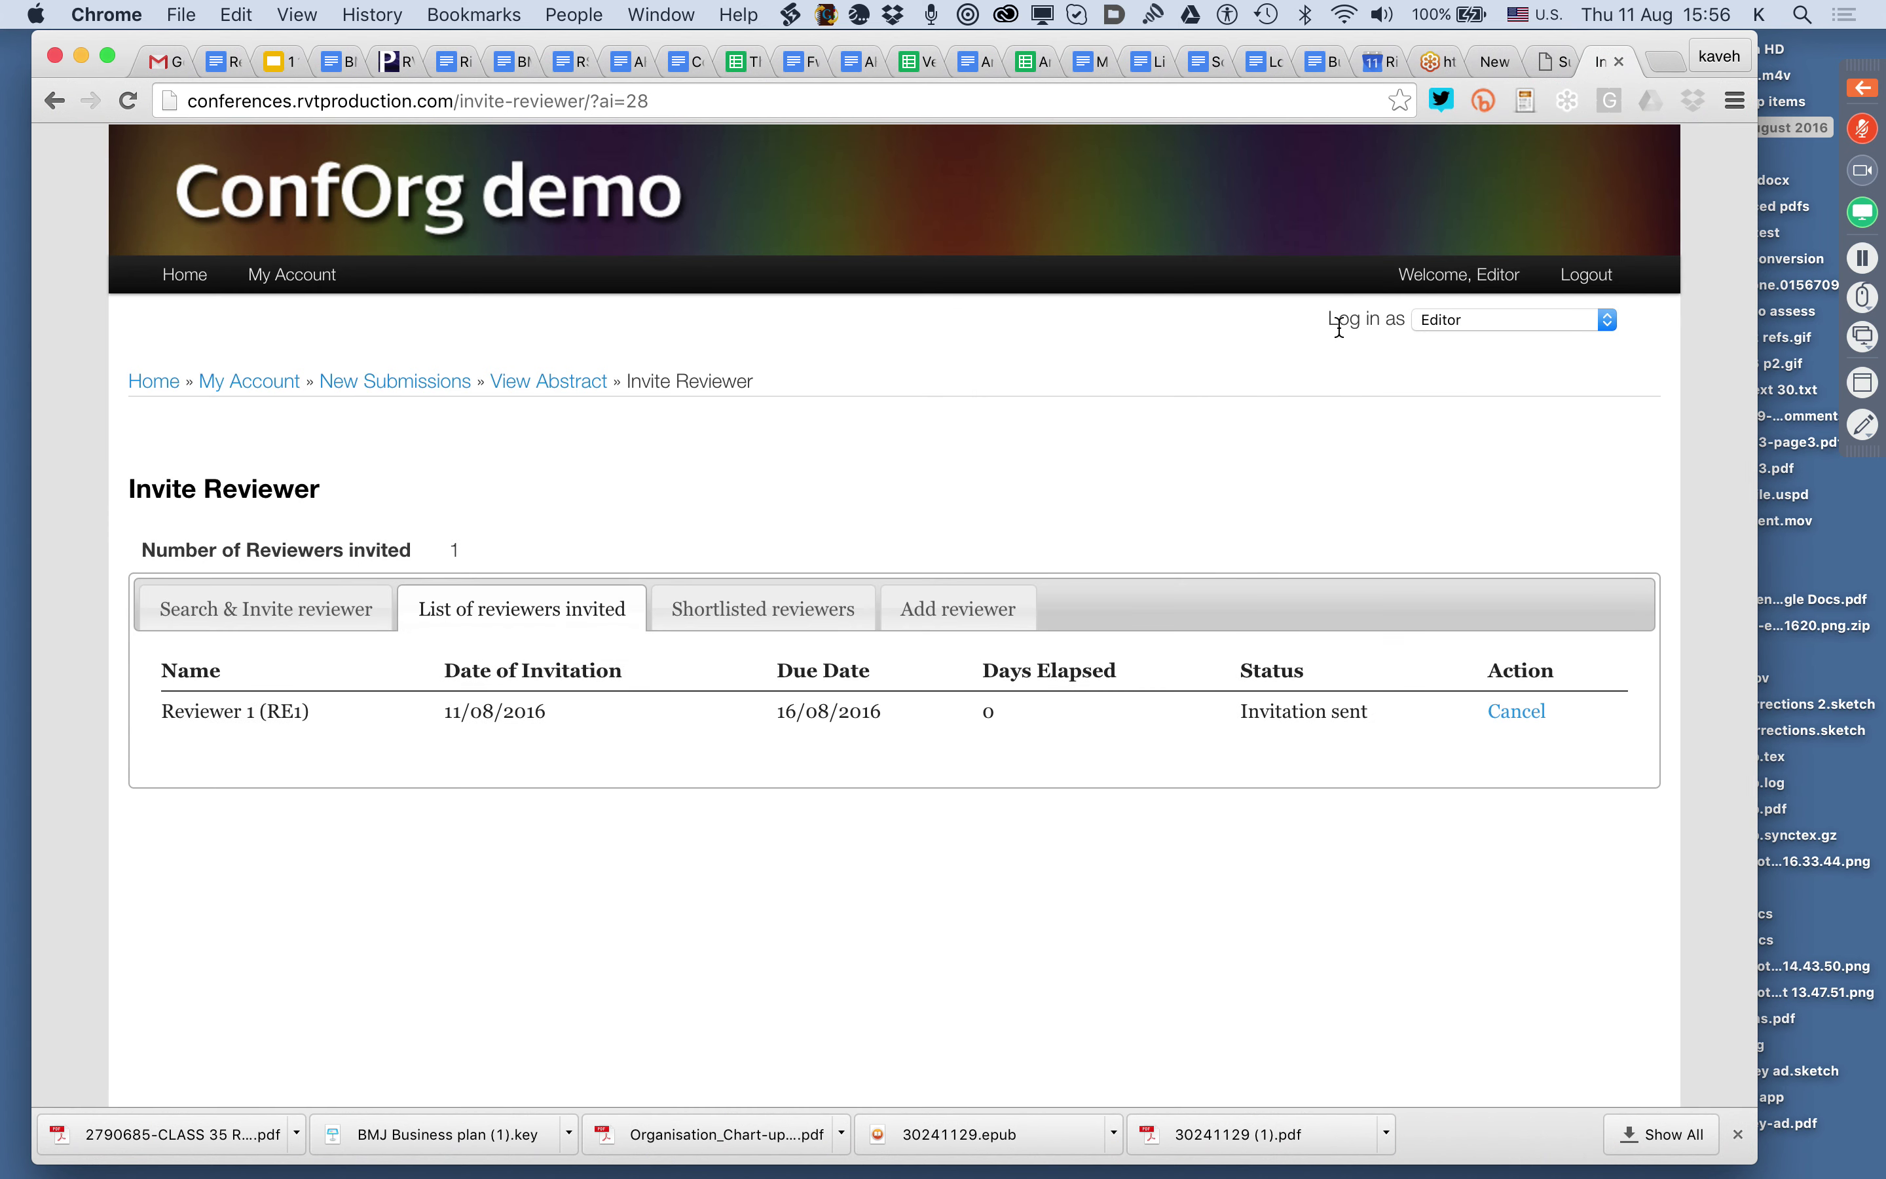
Switch the login to the reviewer role Reviewer 1 (RE1) and open the new invitation for "This is not my paper".
{"action": "left_click", "coordinate": [1462, 320]}
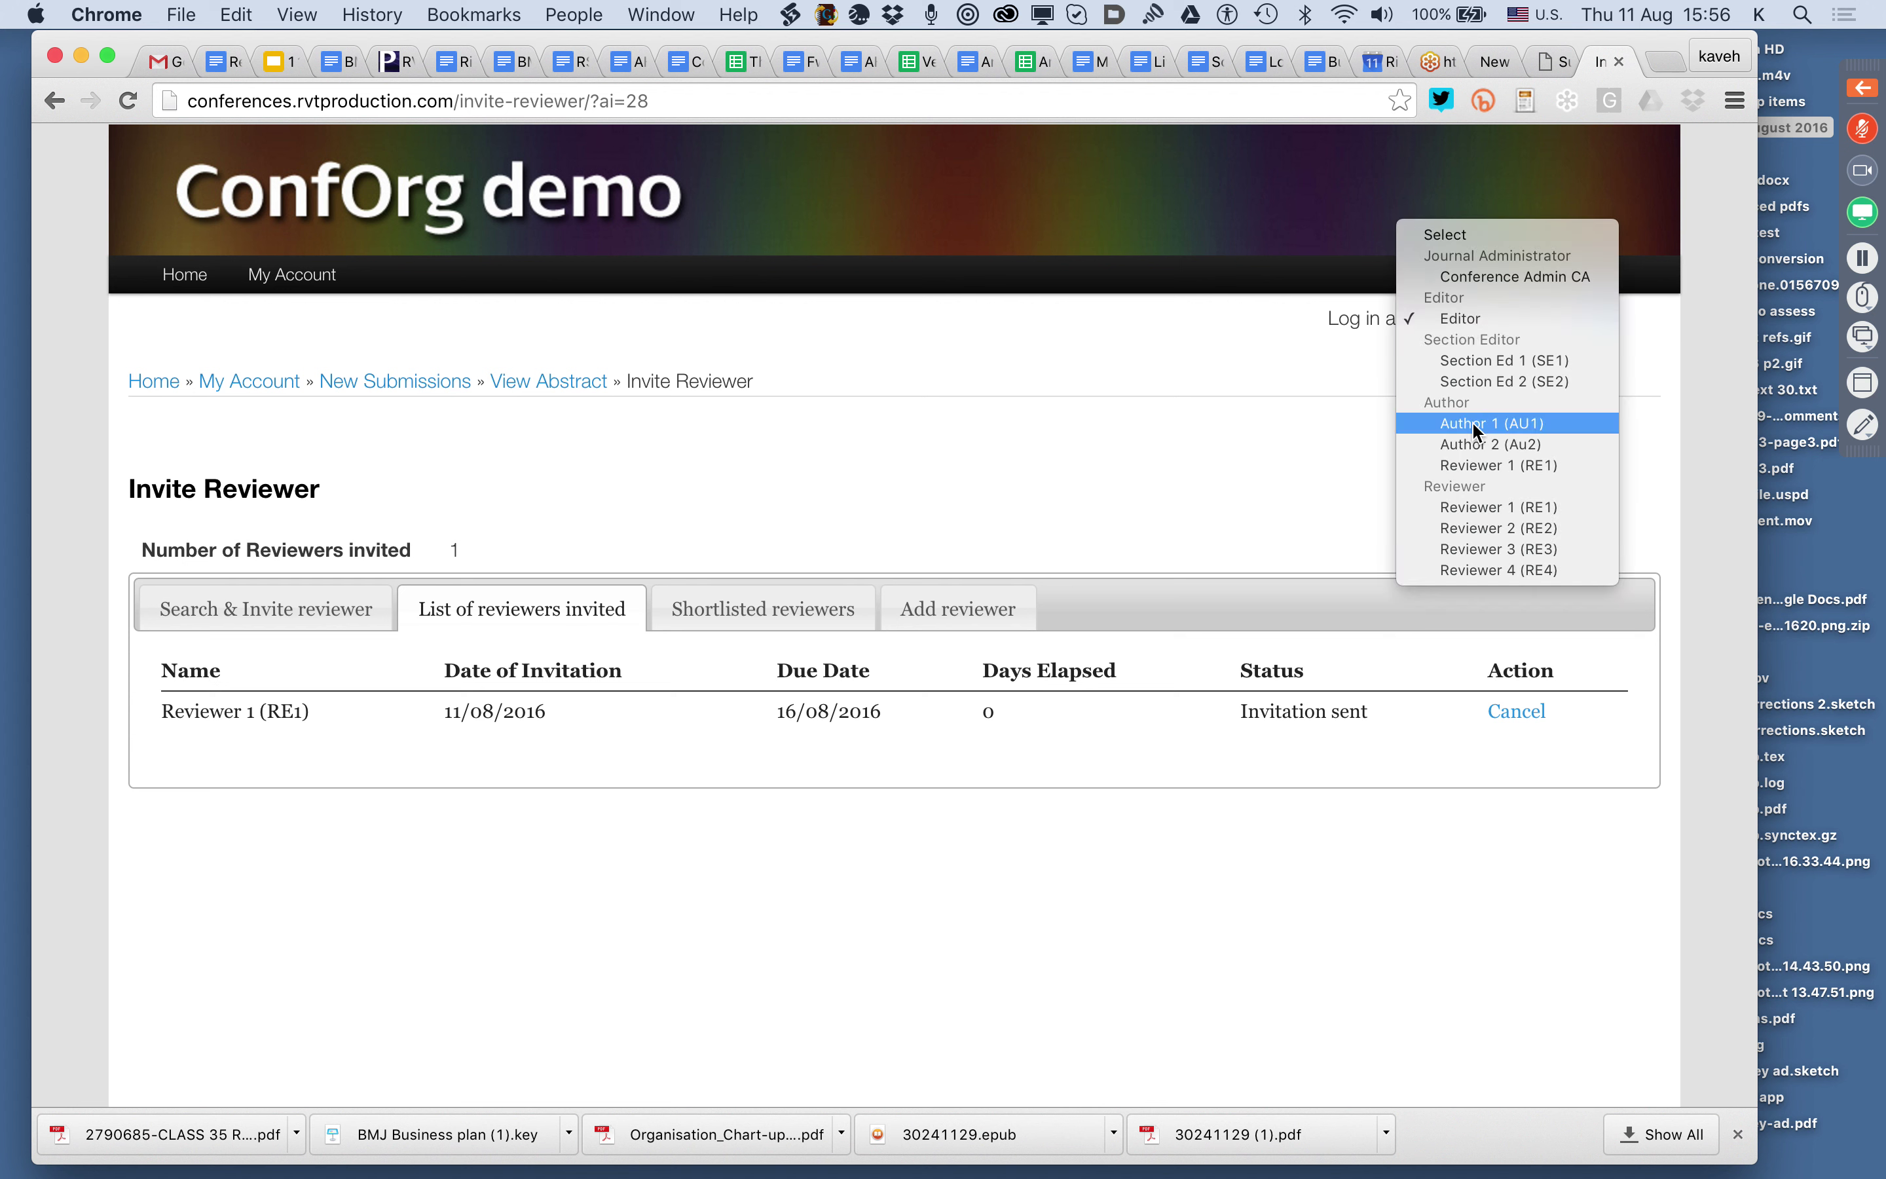
{"action": "left_click", "coordinate": [1480, 507]}
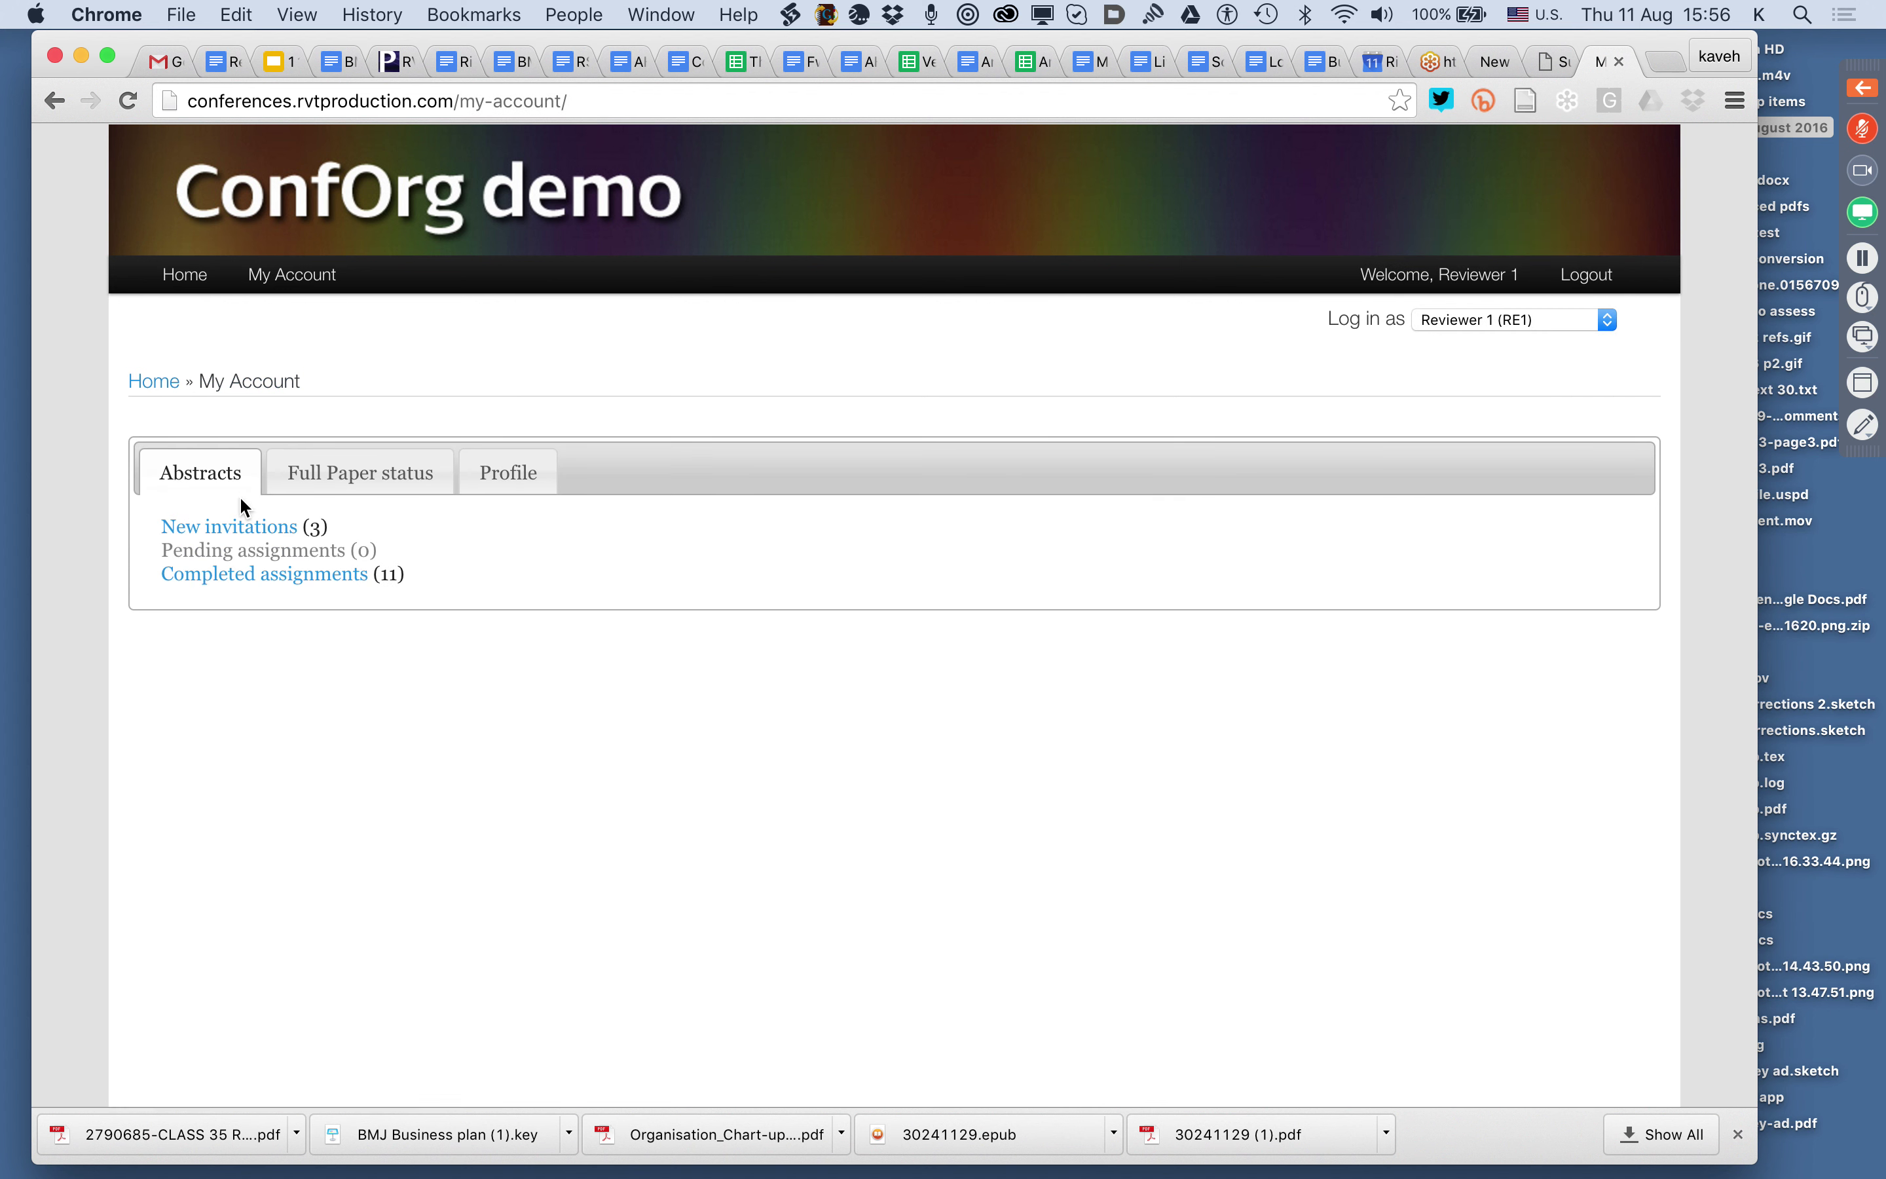
{"action": "left_click", "coordinate": [250, 535]}
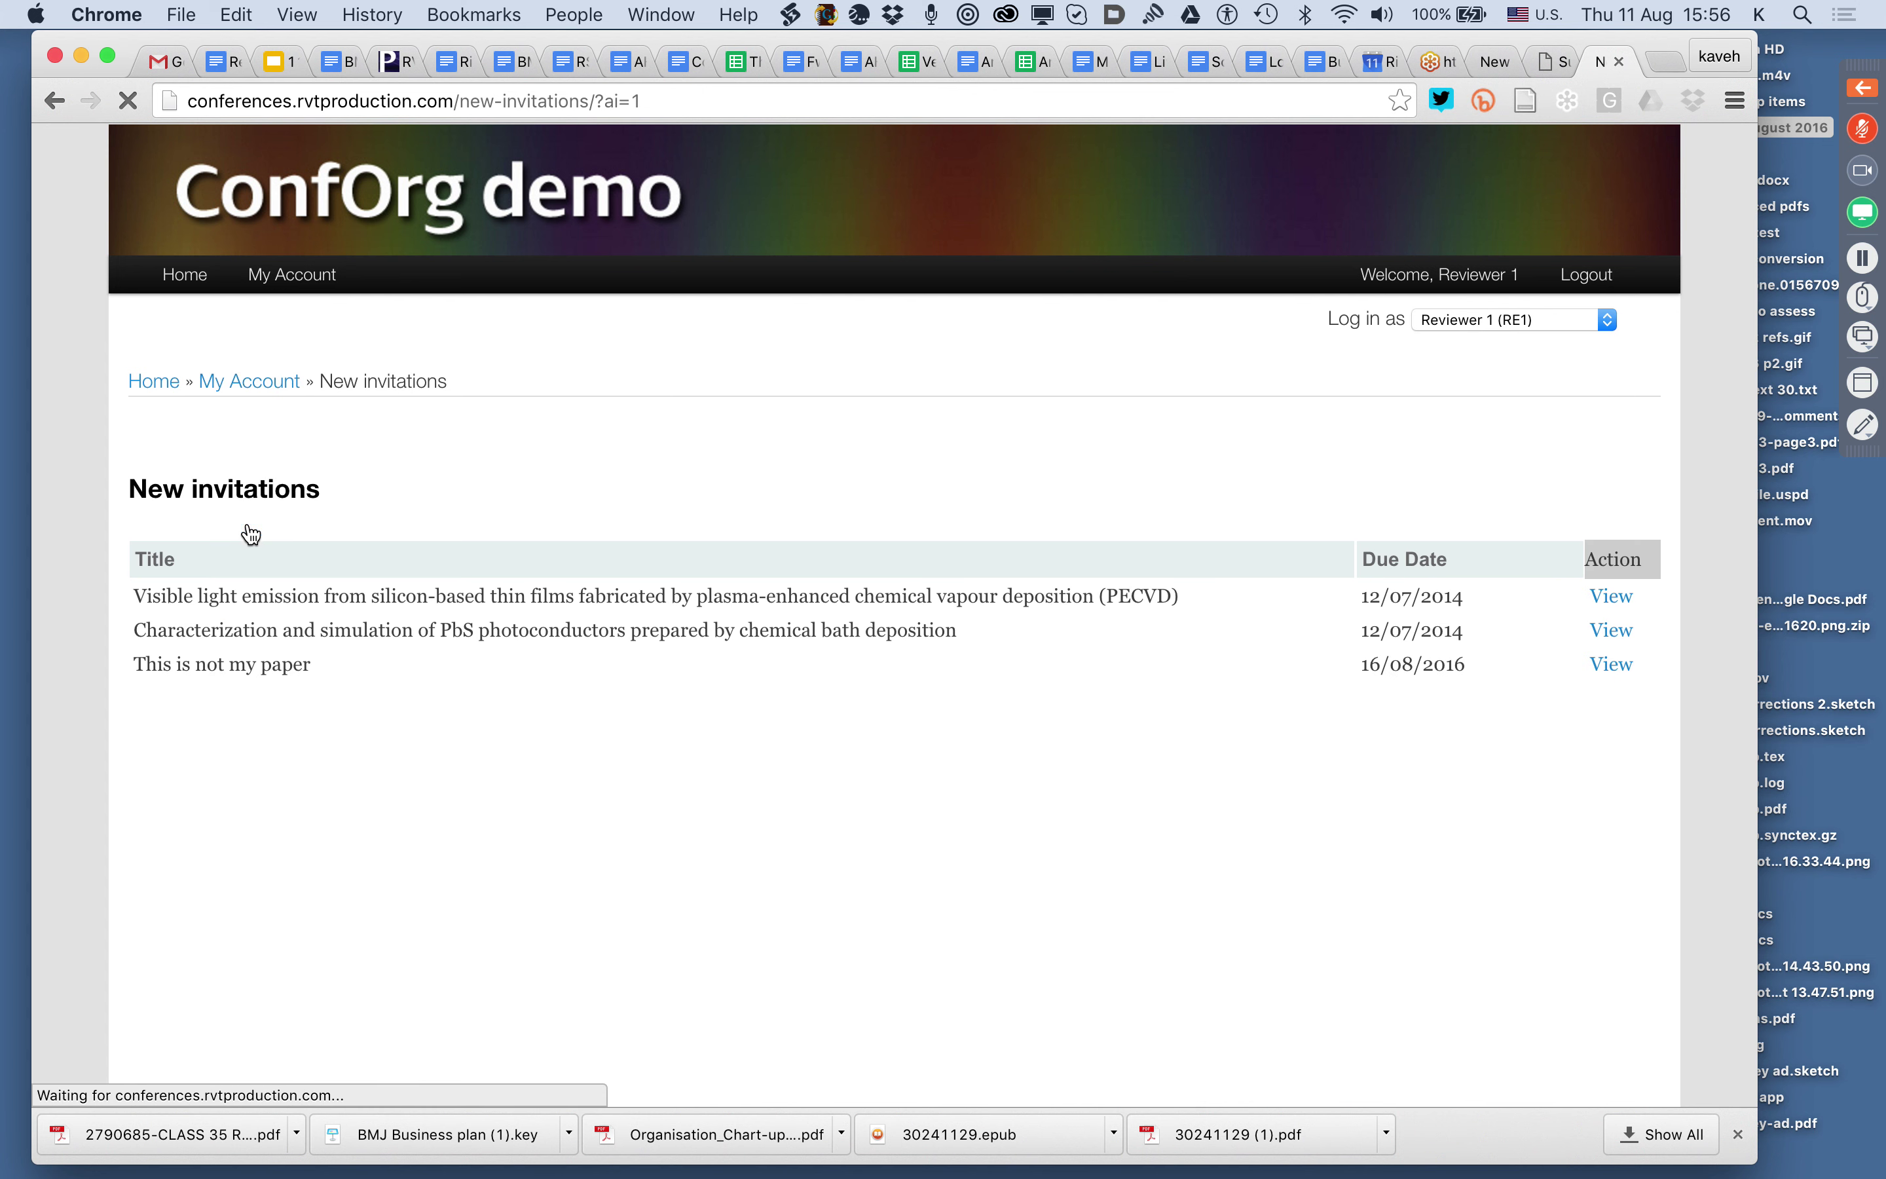
{"action": "left_click", "coordinate": [1610, 664]}
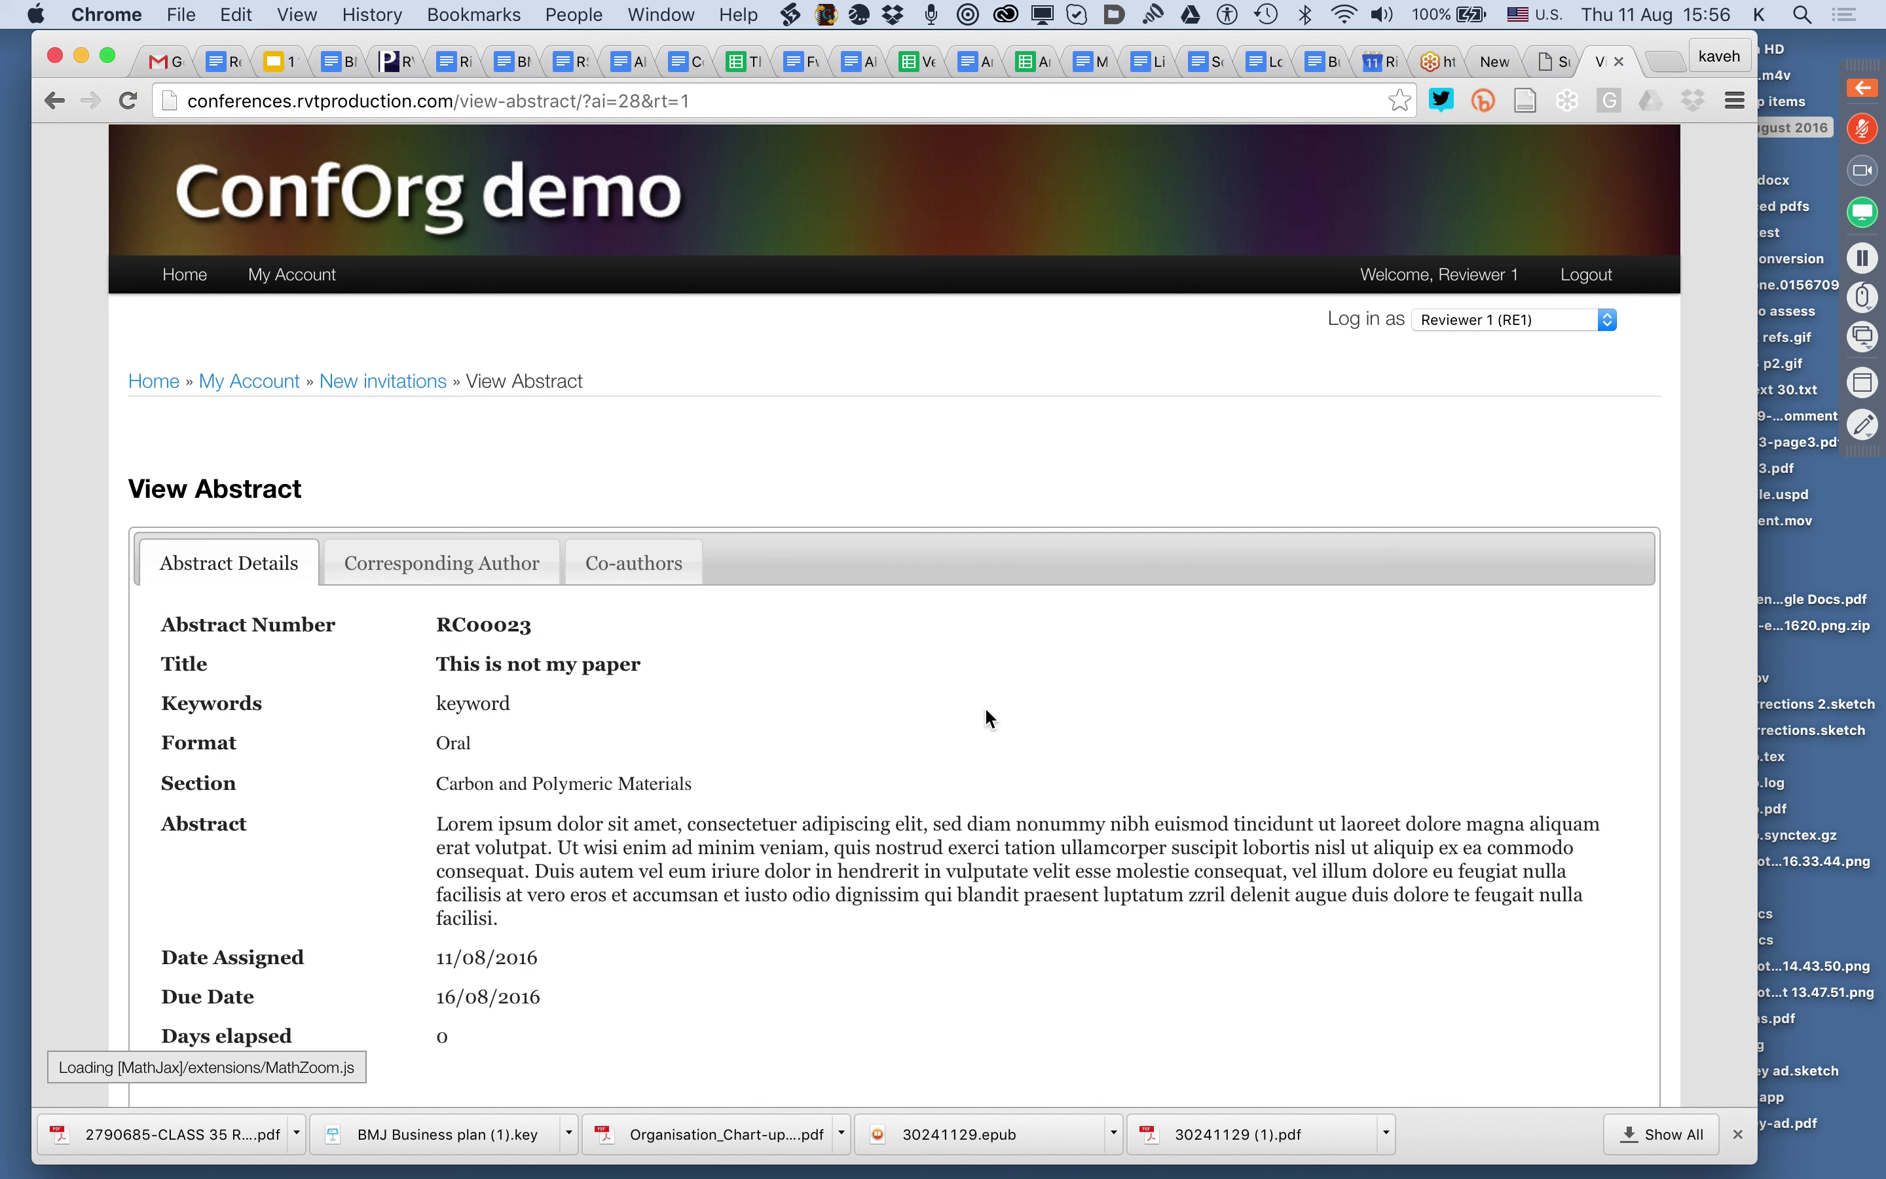
Agree to review "This is not my paper", confirm the acceptance, and open the abstract from the pending assignments.
{"action": "scroll", "coordinate": [979, 713], "scroll_direction": "down", "scroll_amount": 3}
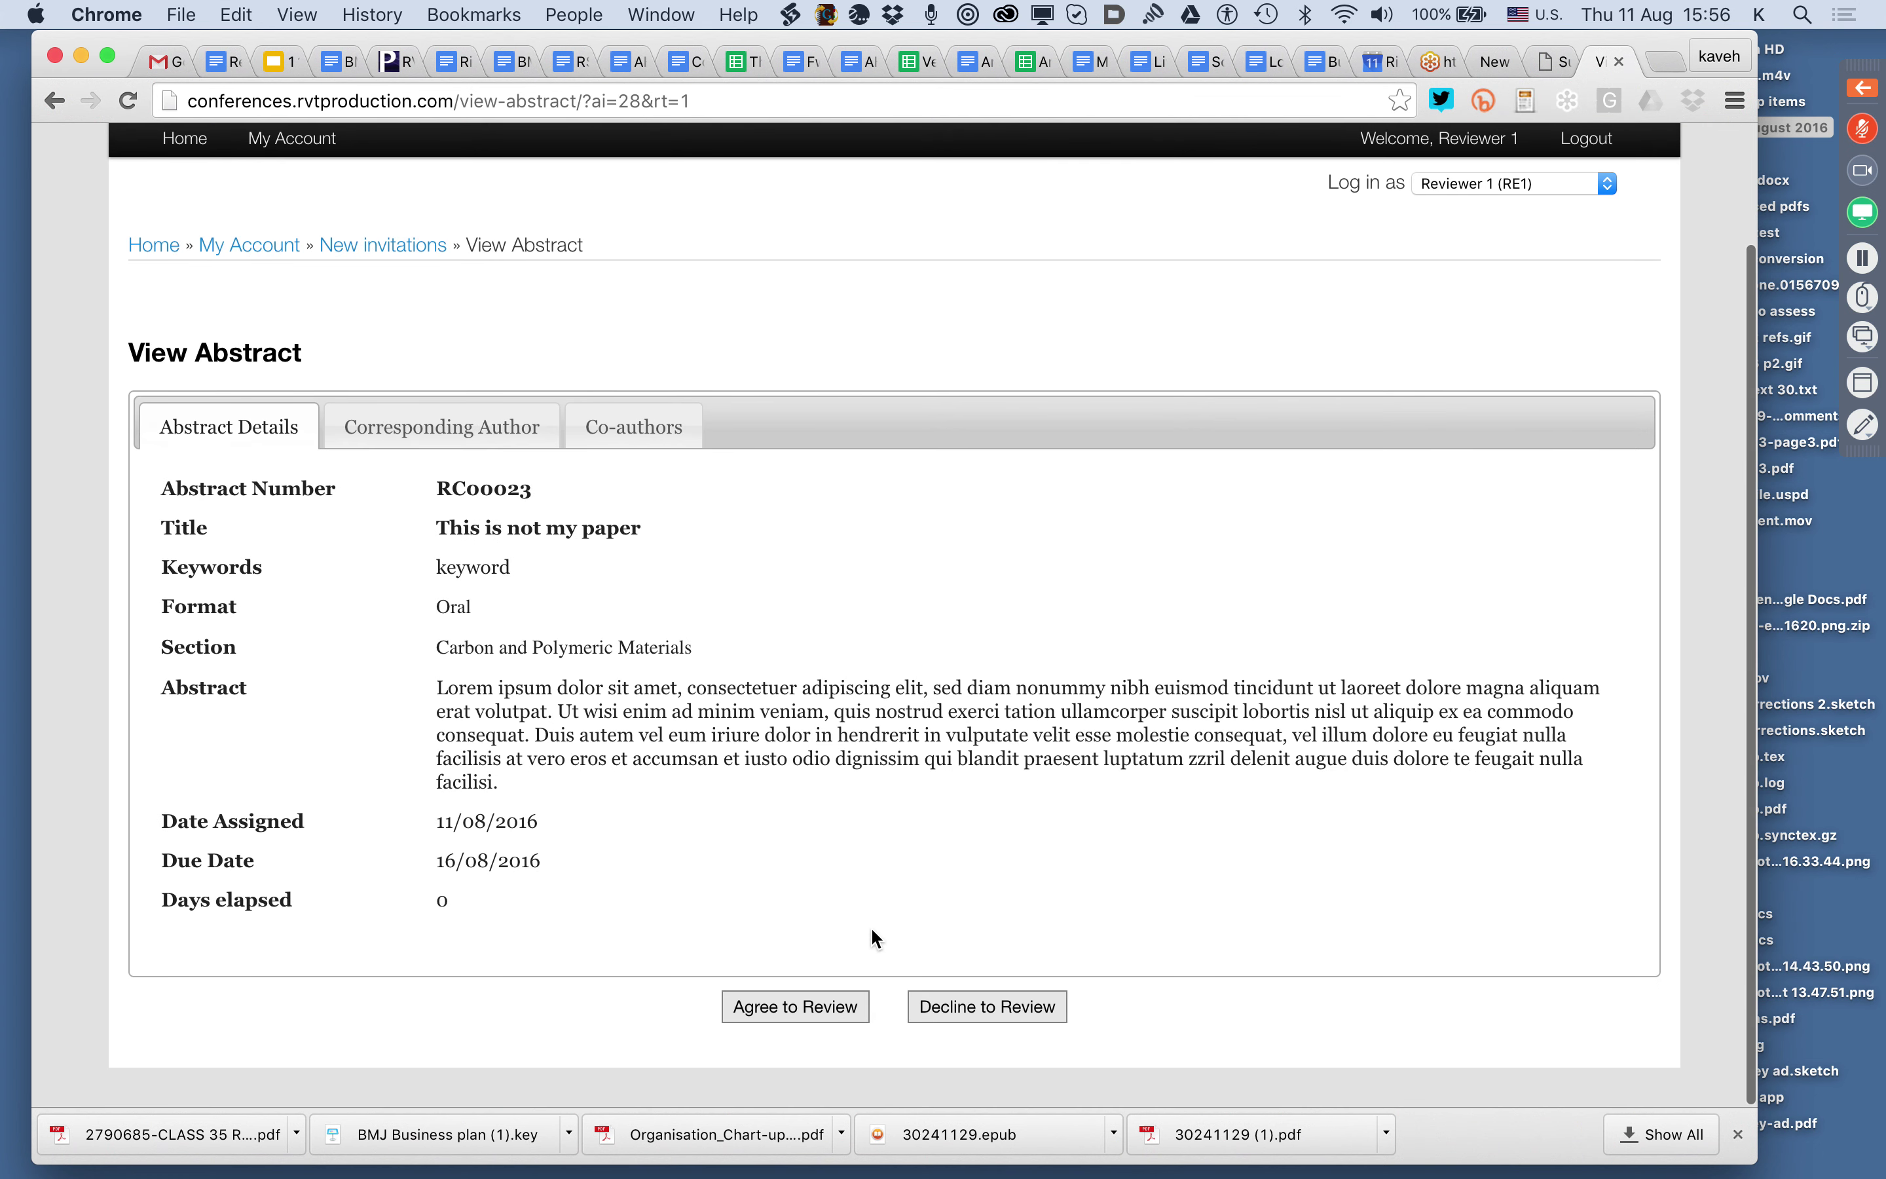
{"action": "left_click", "coordinate": [837, 1007]}
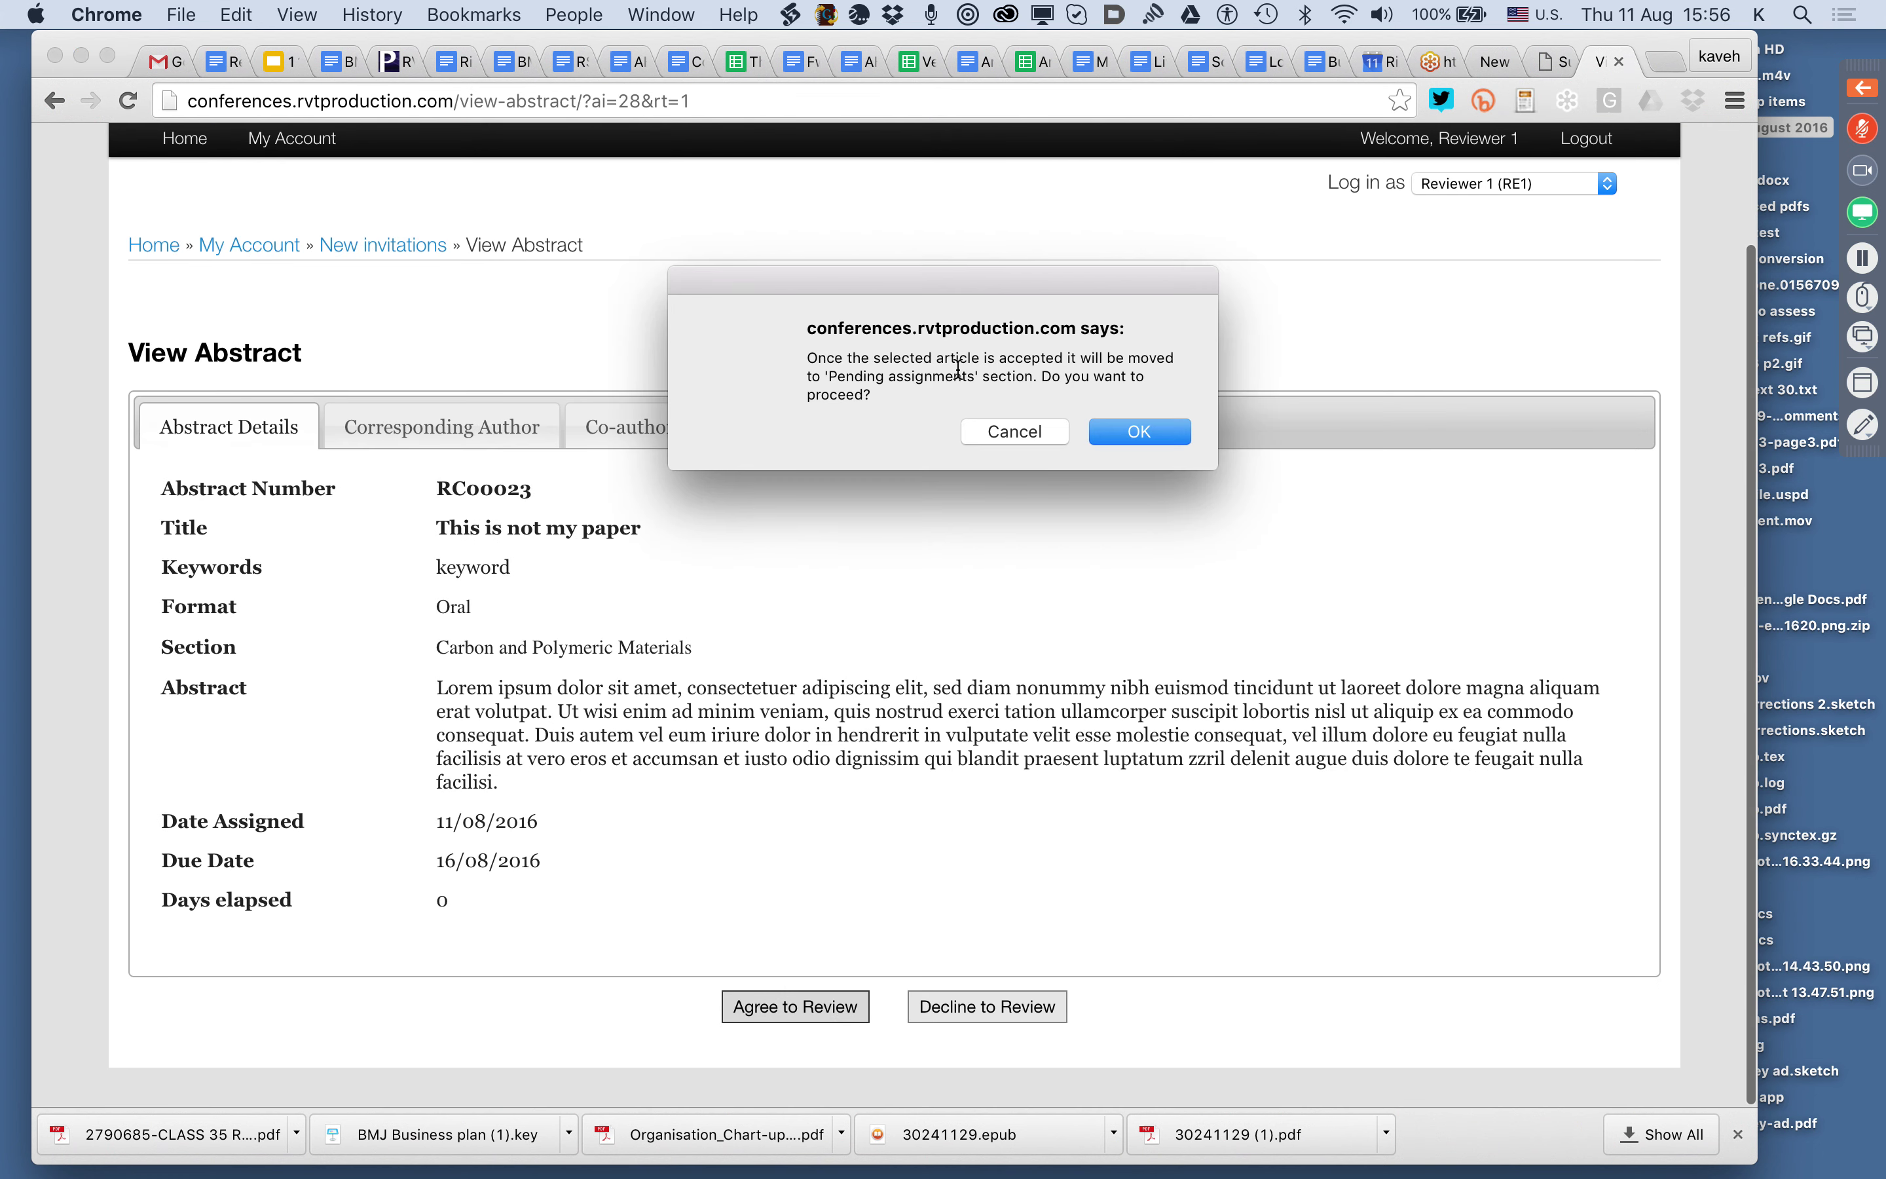
{"action": "left_click", "coordinate": [1181, 437]}
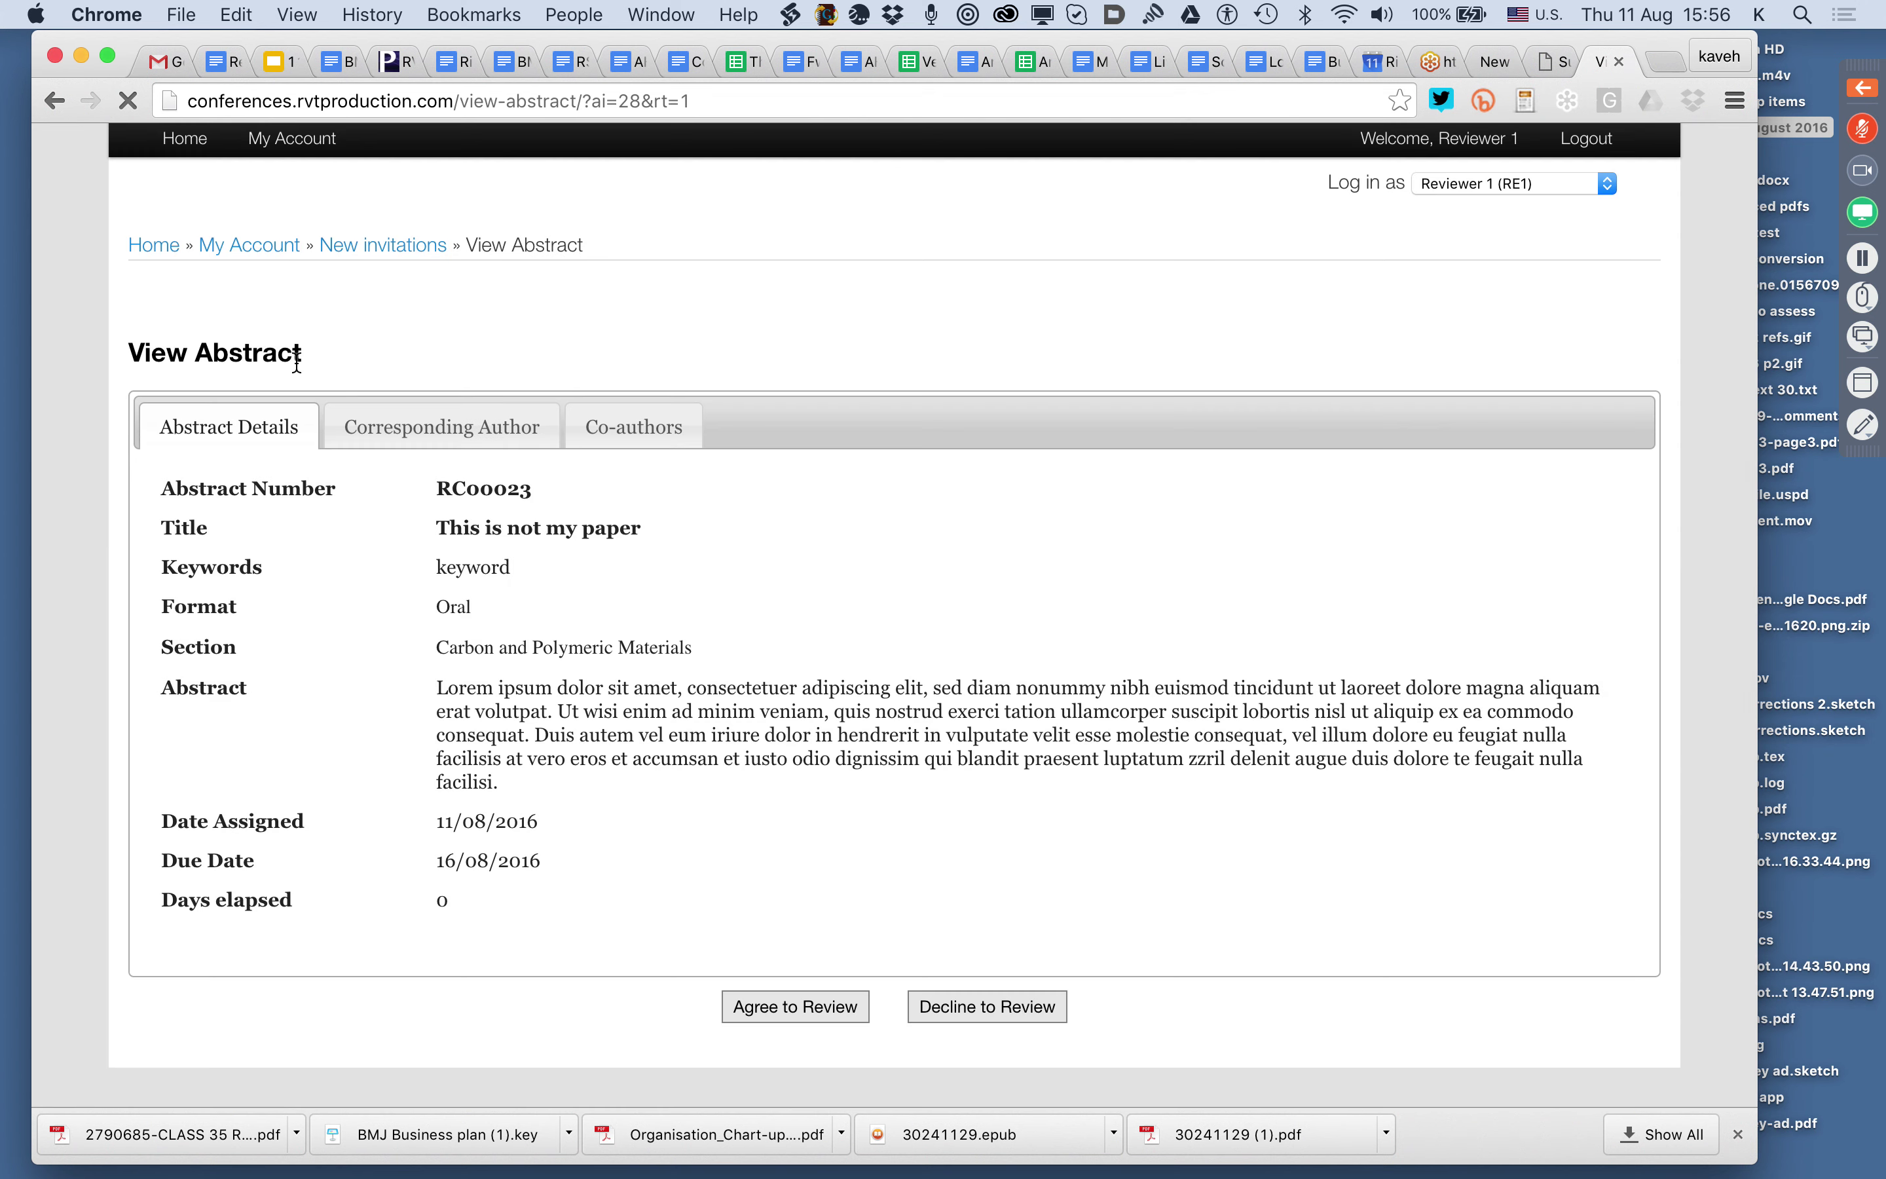
{"action": "left_click", "coordinate": [189, 551]}
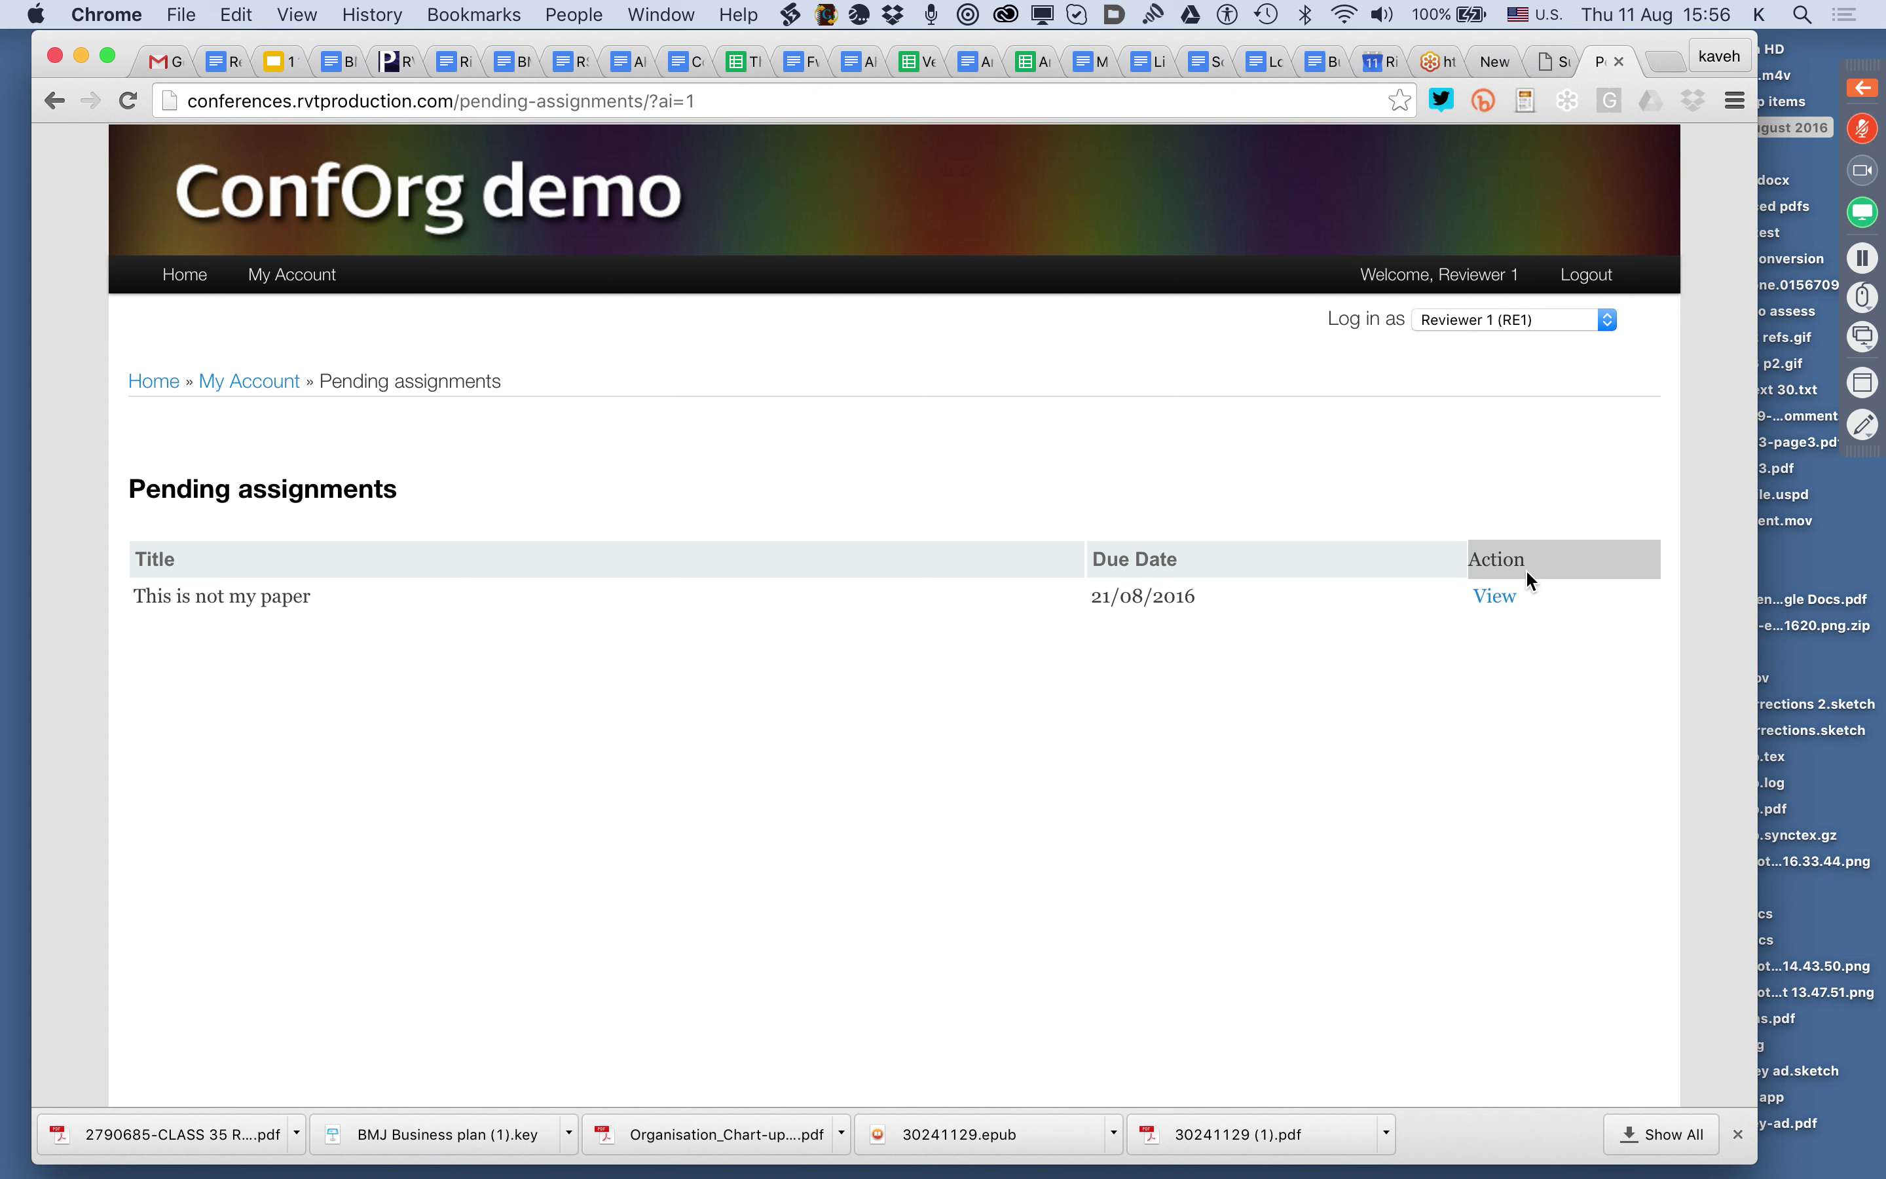
{"action": "left_click", "coordinate": [1512, 600]}
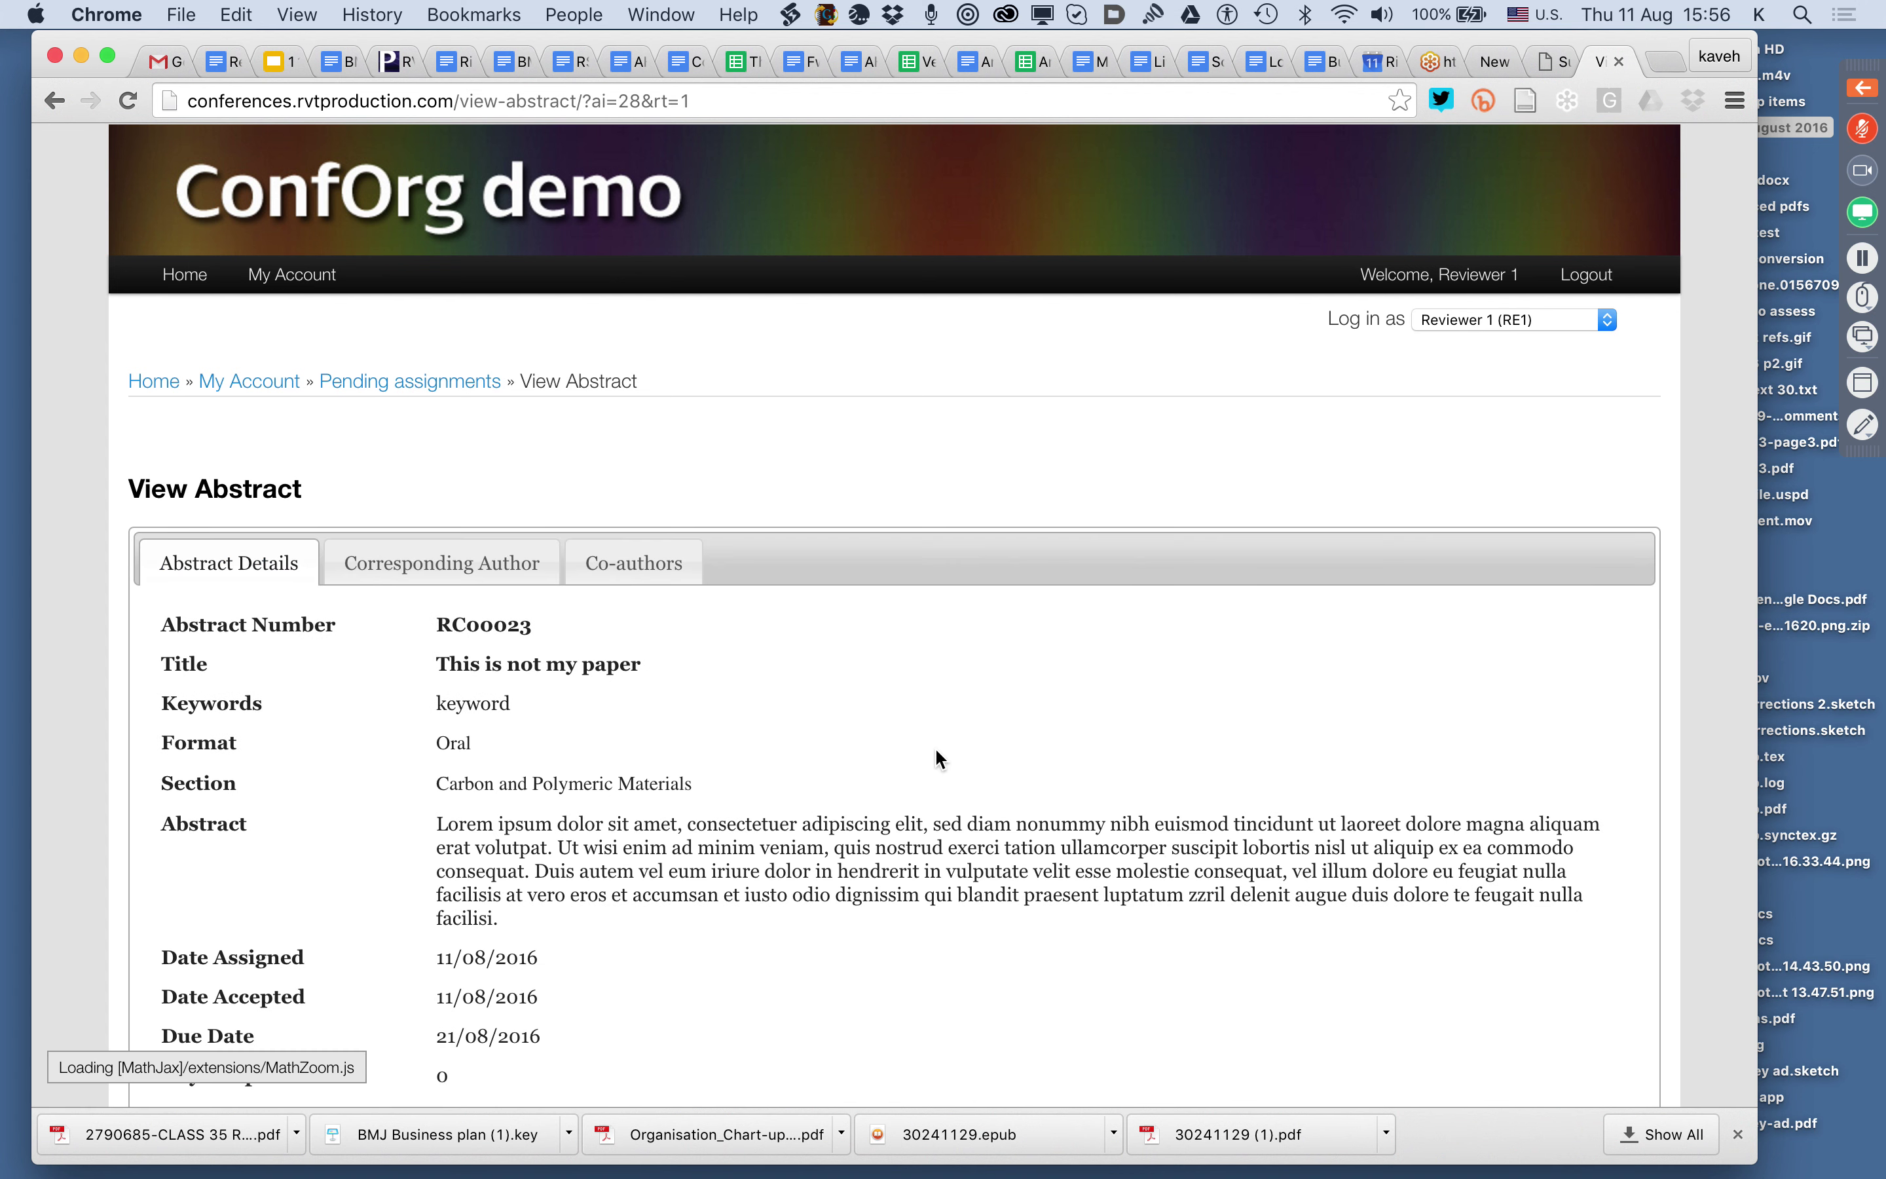